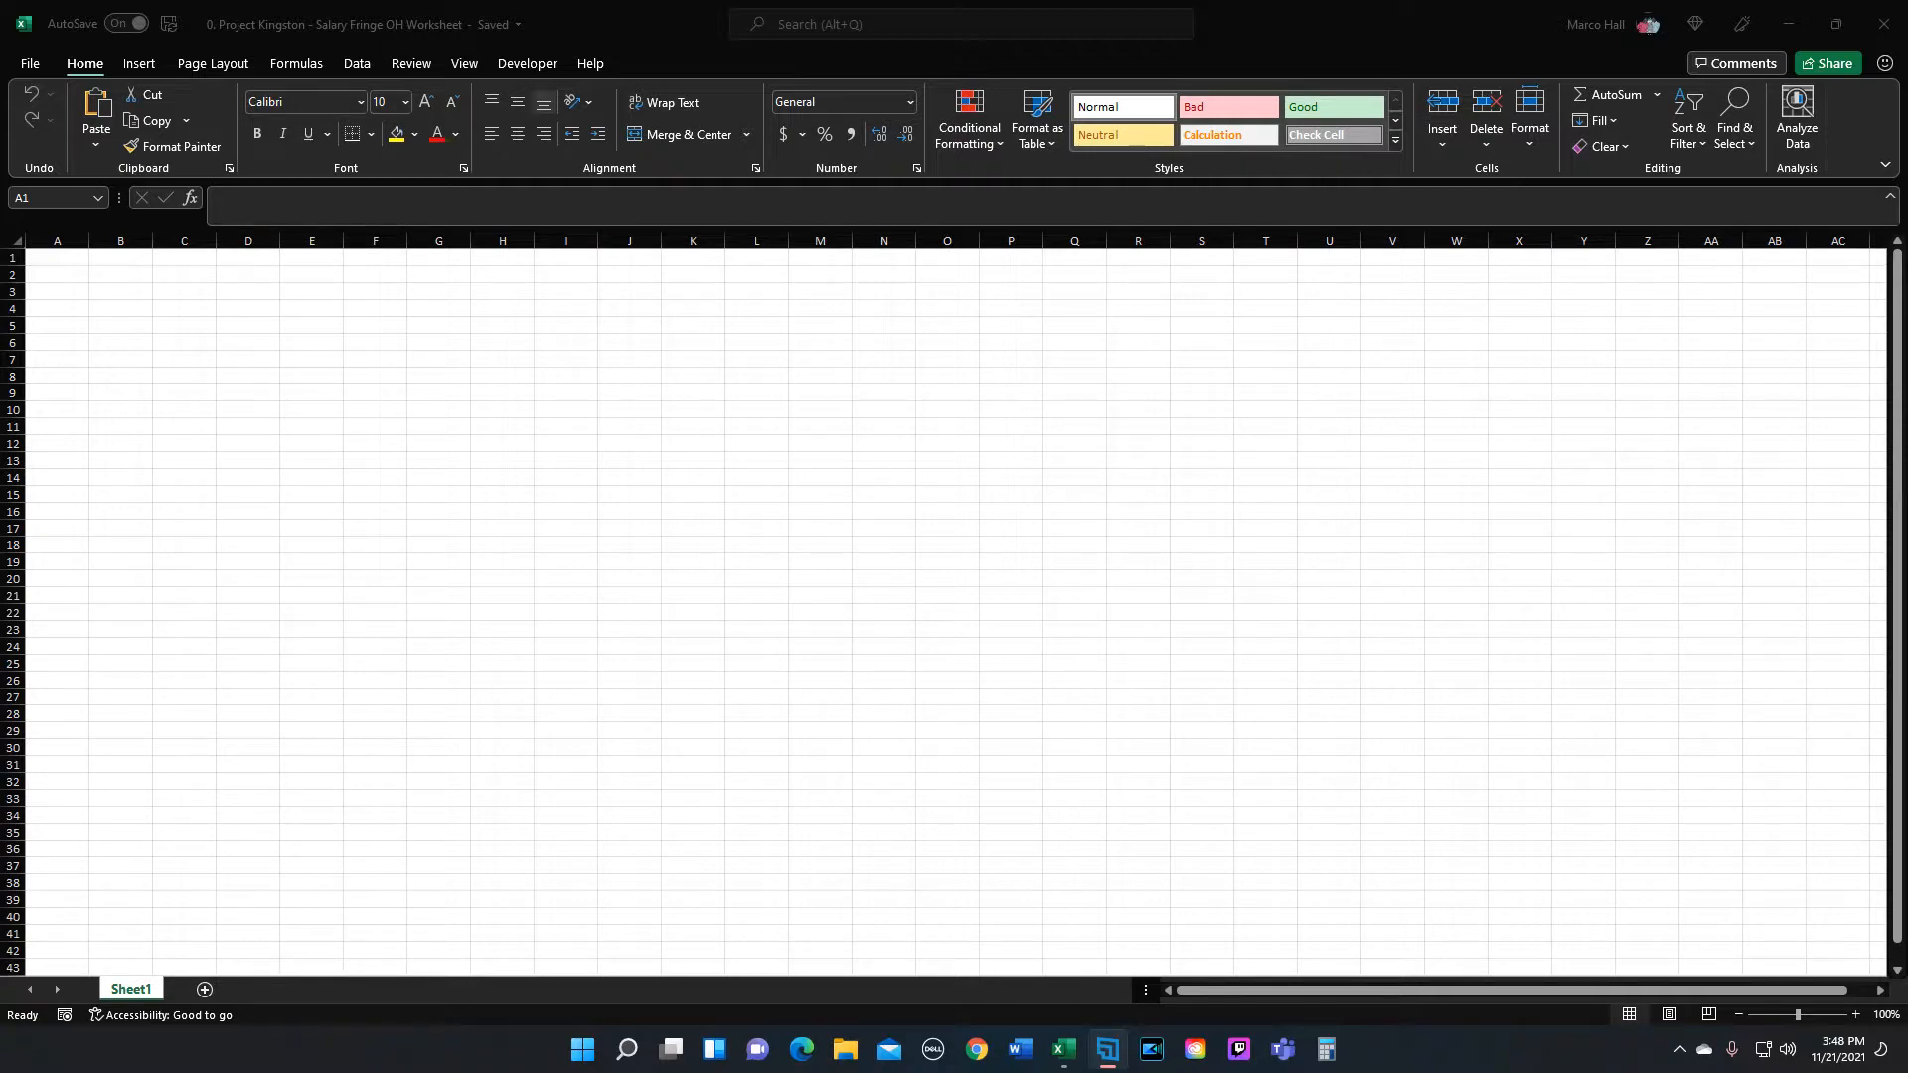
Step: Rename the worksheet Sheet1 as "A. Company Info"
left_click(131, 994)
right_click(131, 997)
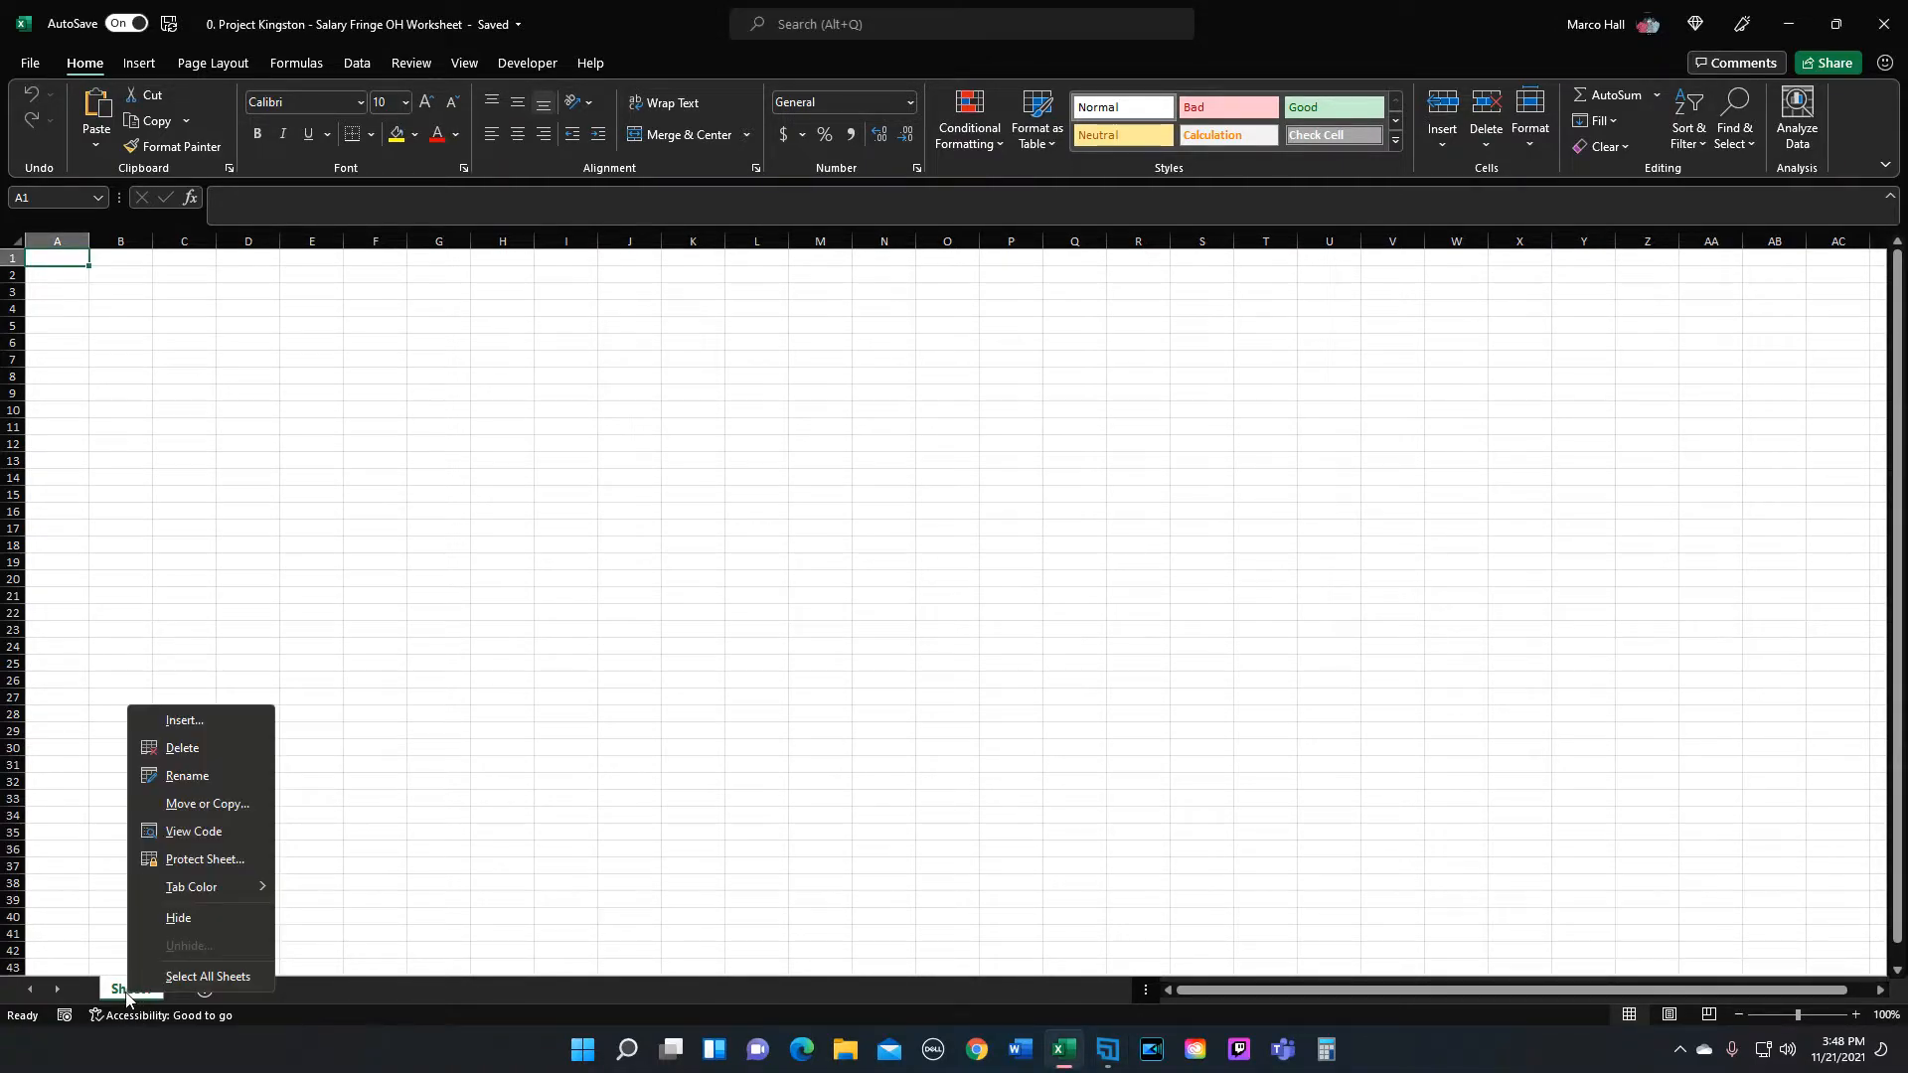
left_click(206, 781)
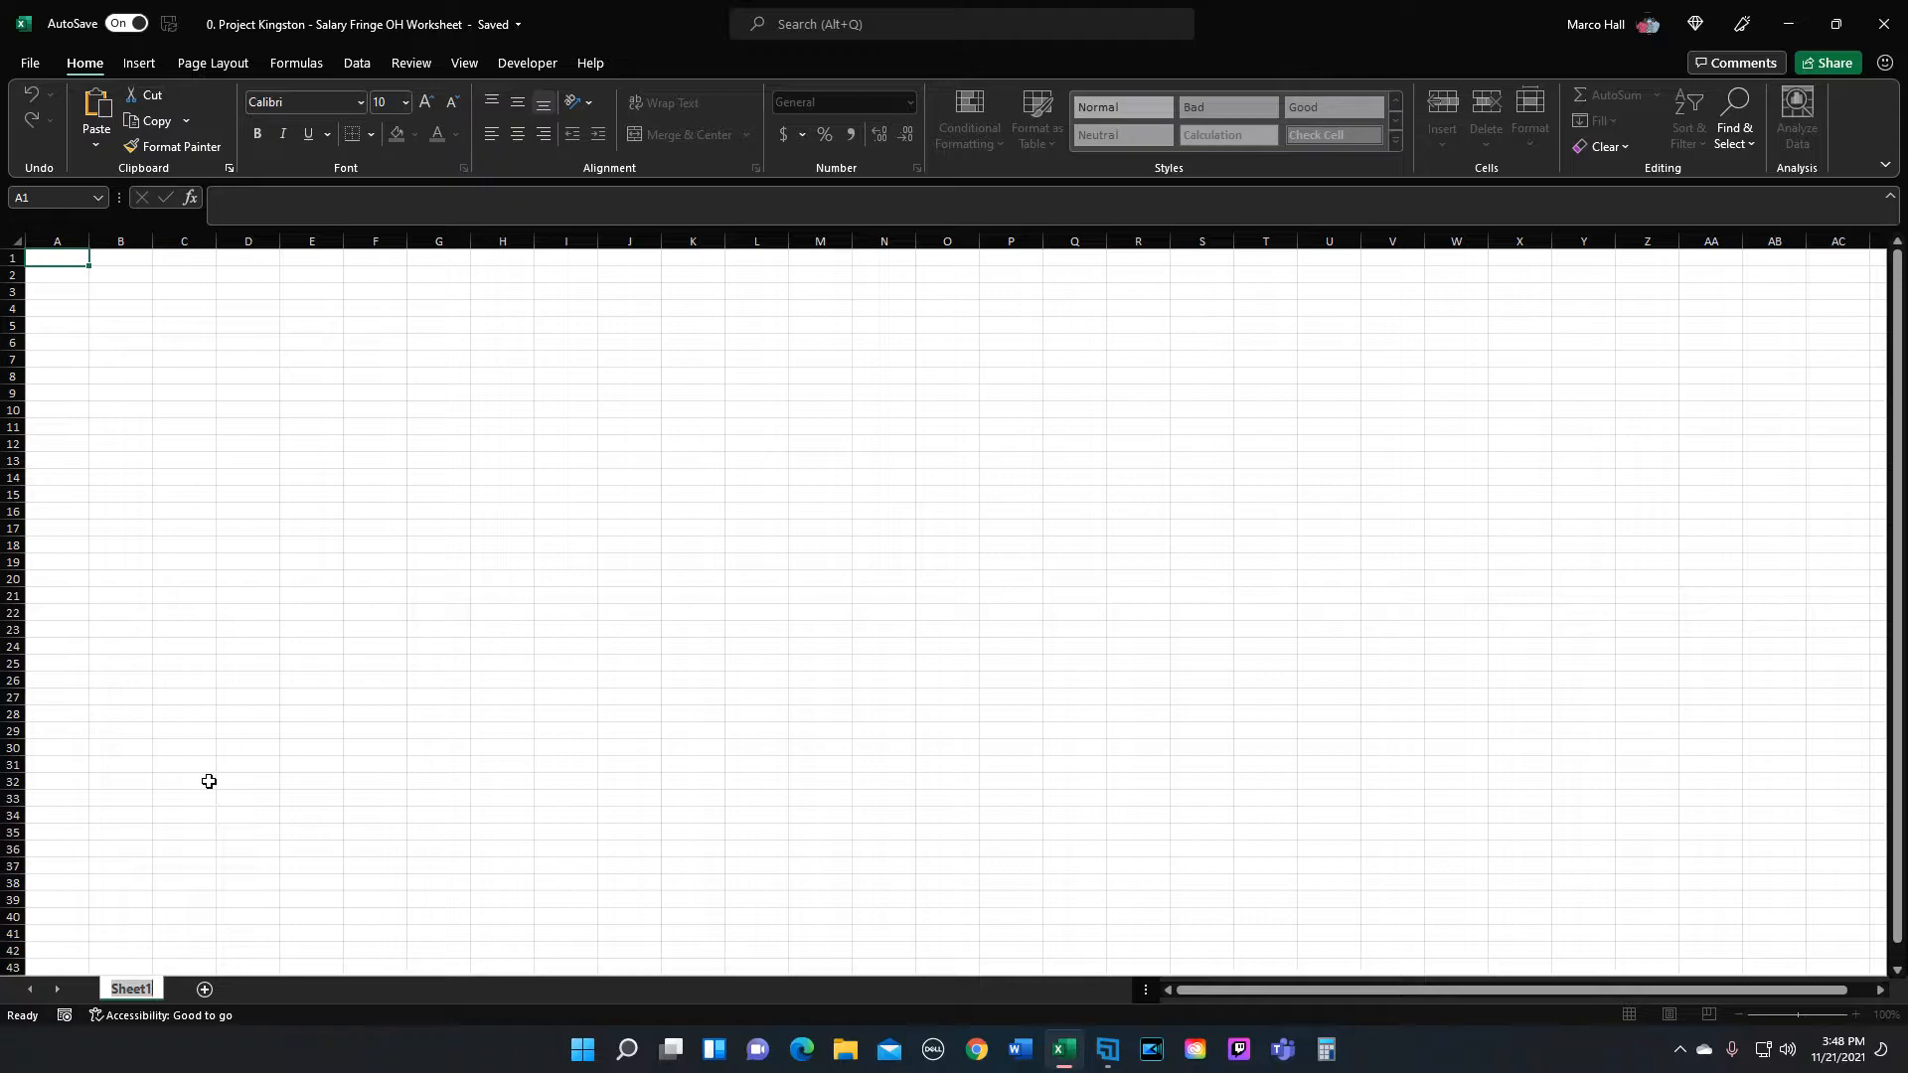
type("0")
key("BackSpace")
type("A. Company Info")
key("Return")
Step: Enter Company Info, Kingston, Non-Profit, 50 Projects and 200 Employees down cells A1 to A5, and fit column A to its text
left_click(72, 258)
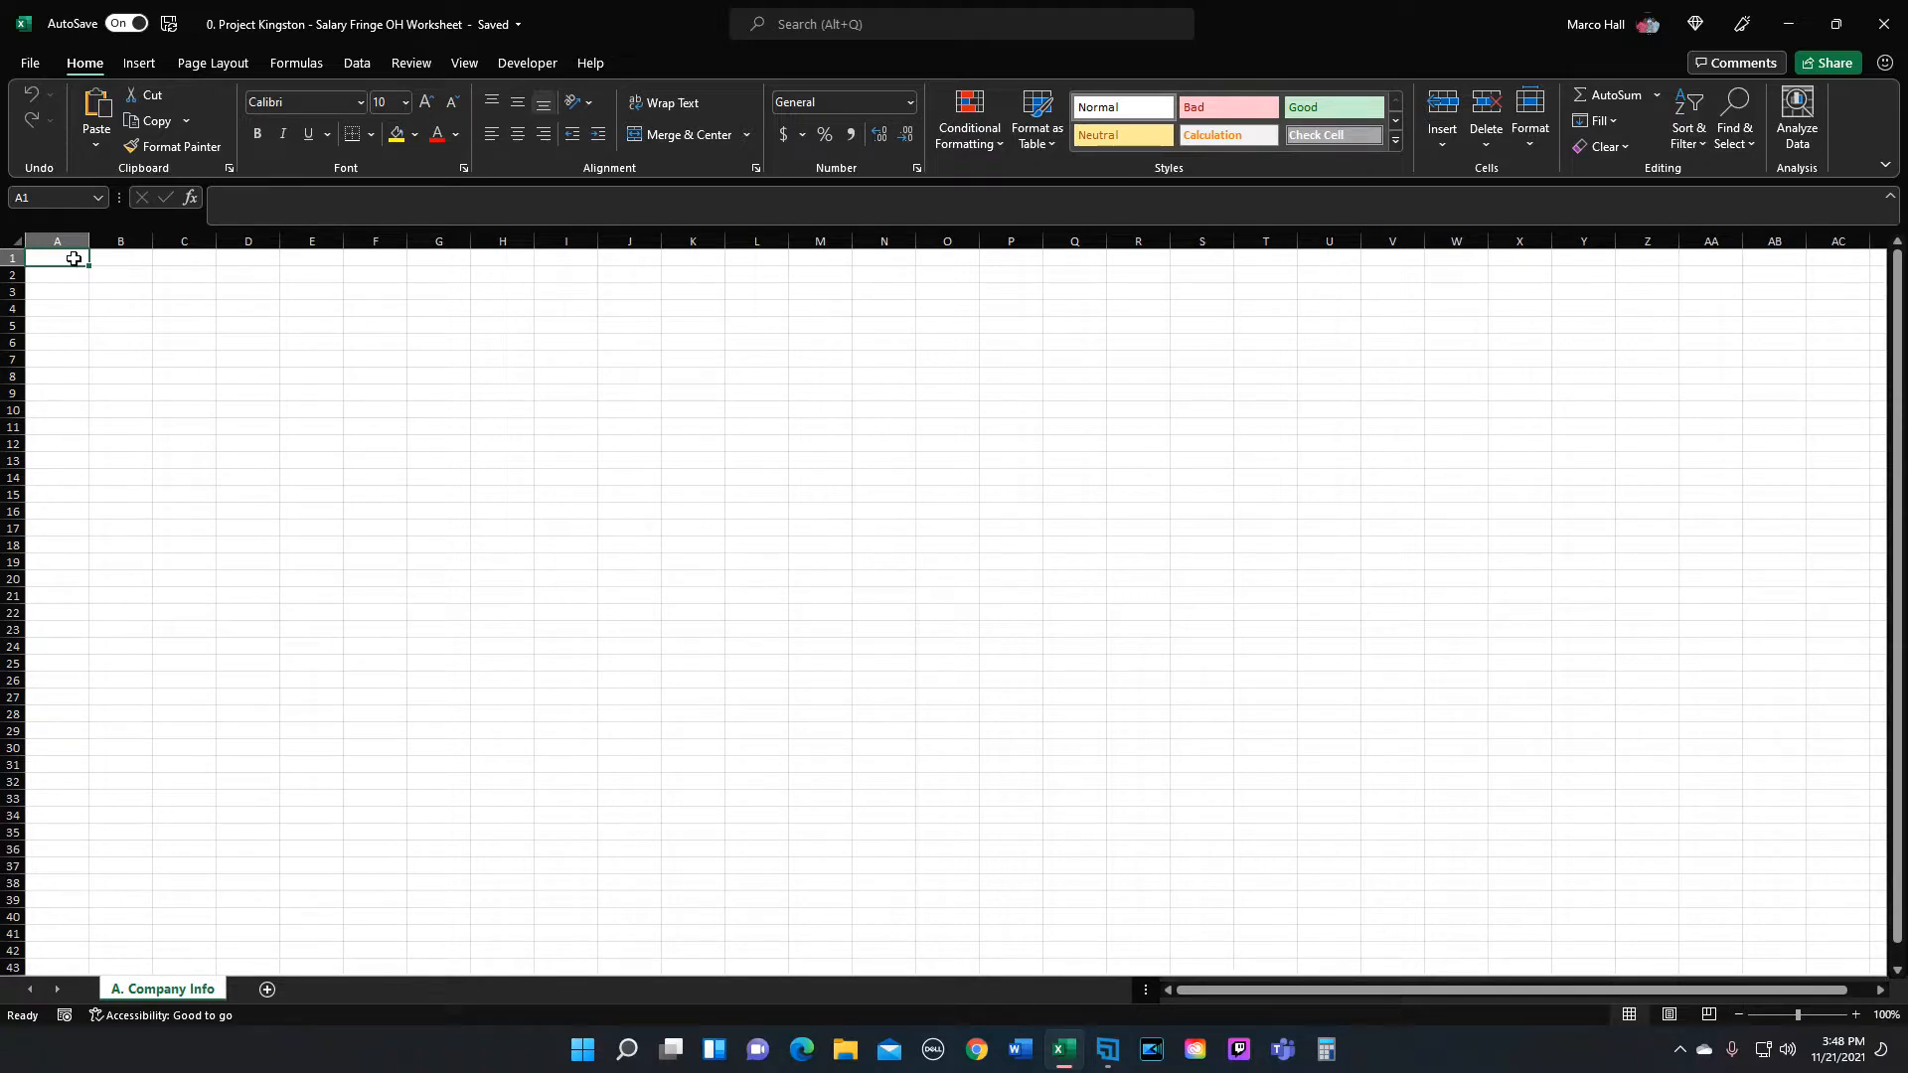
type("Company Info")
key("Return")
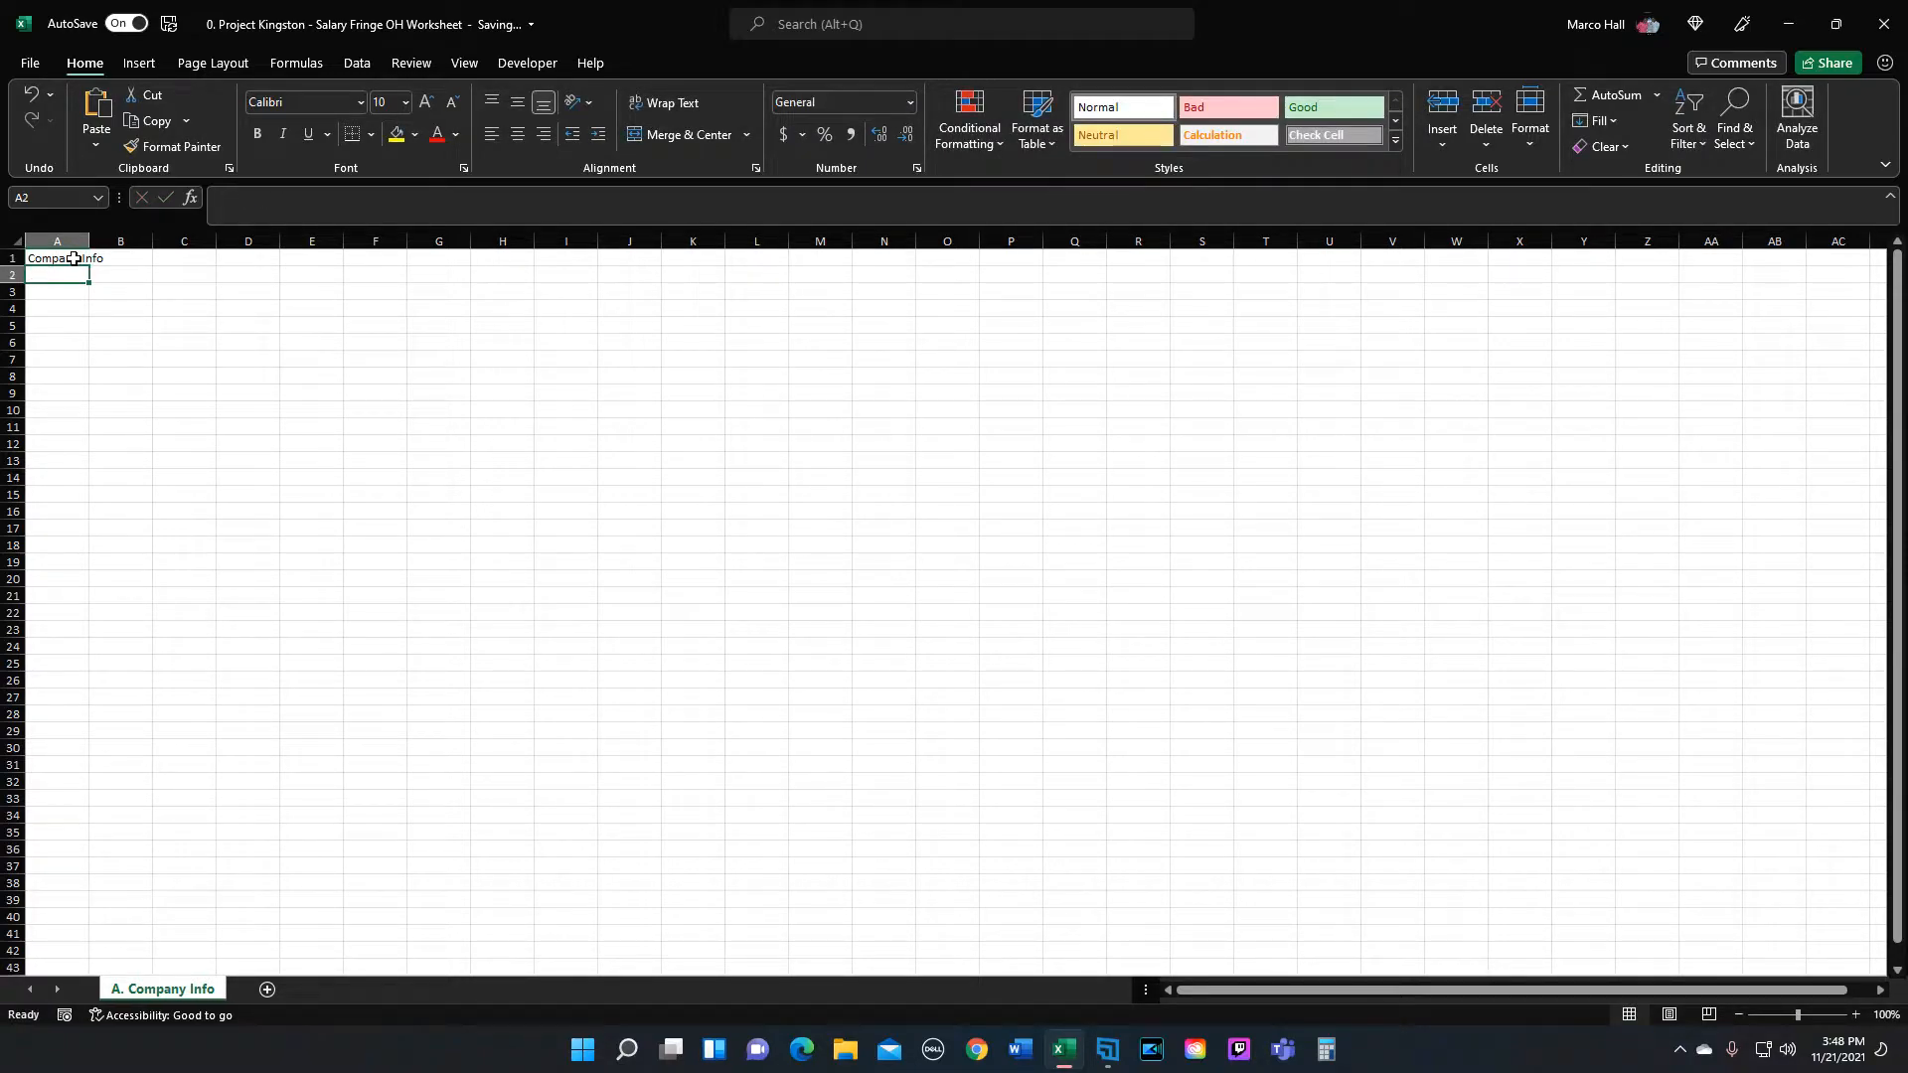
type("Kingston")
key("Return")
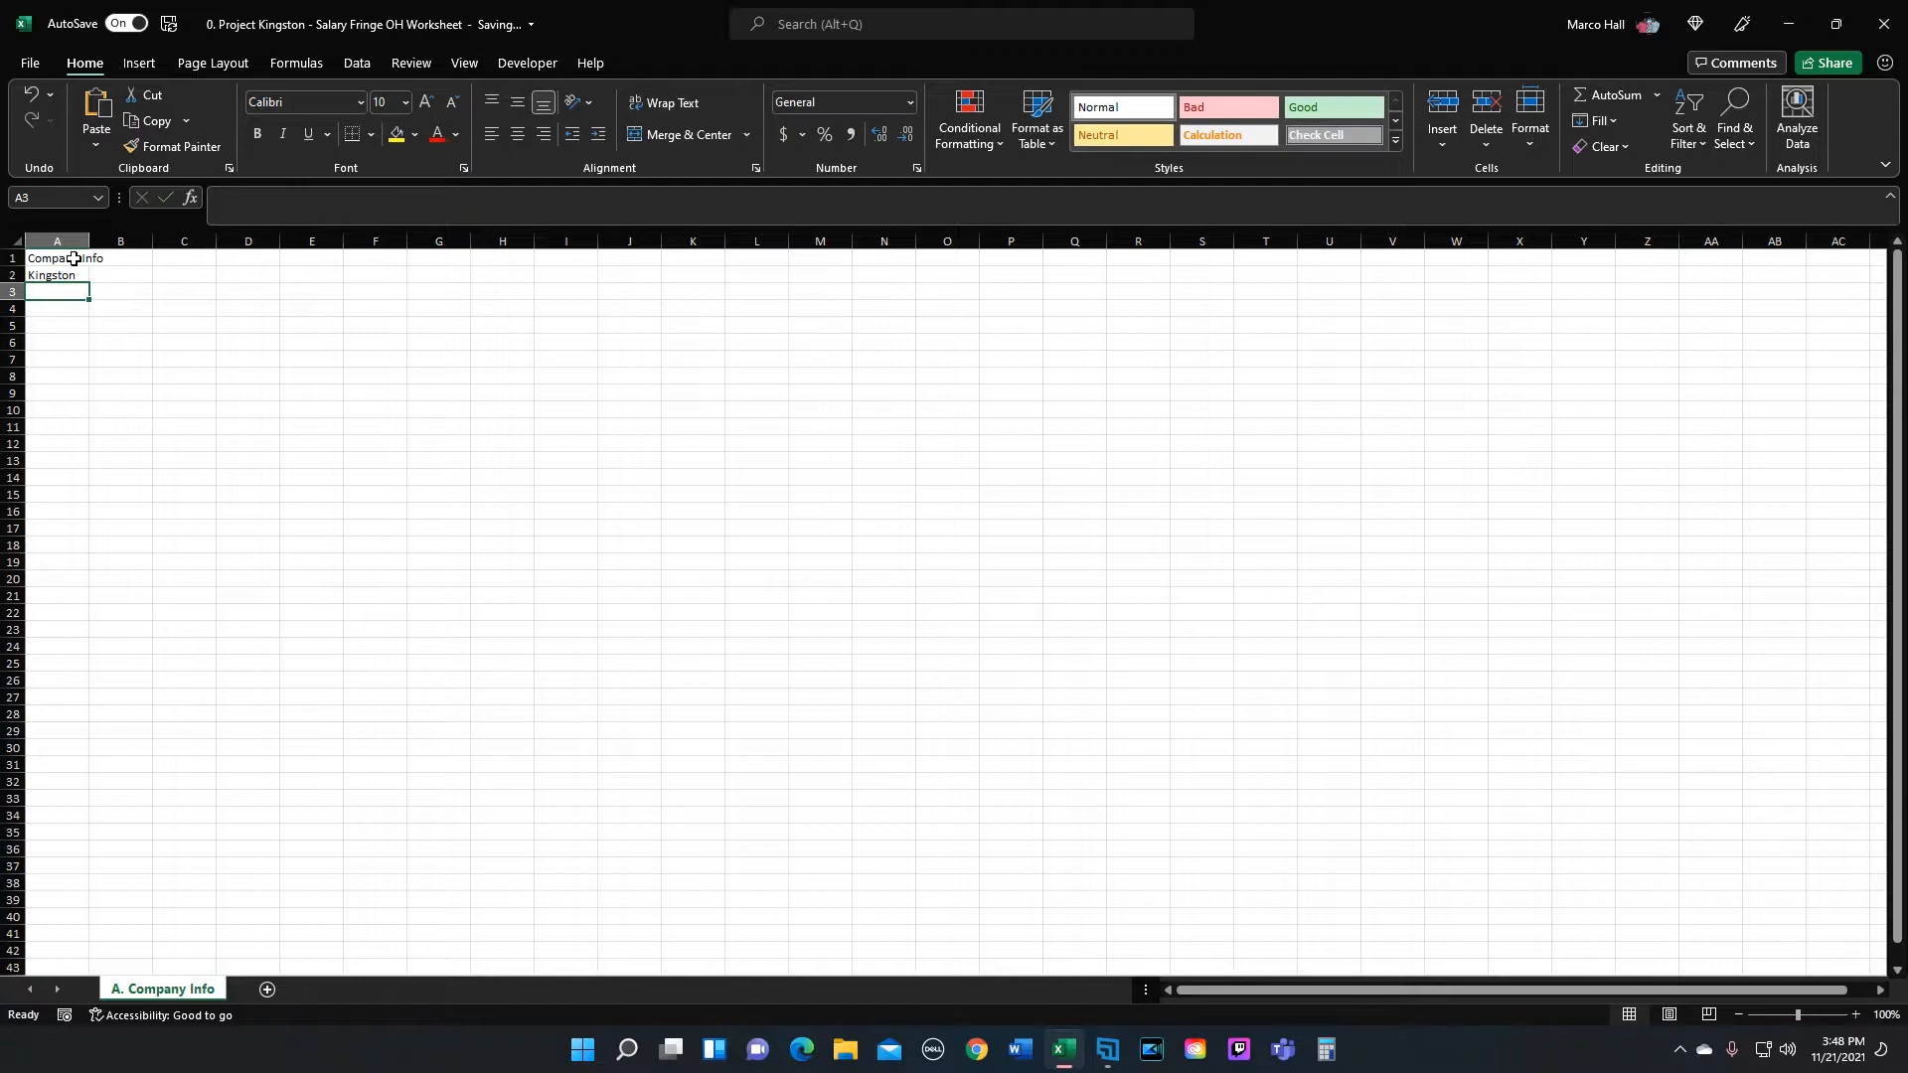
type("Non-P")
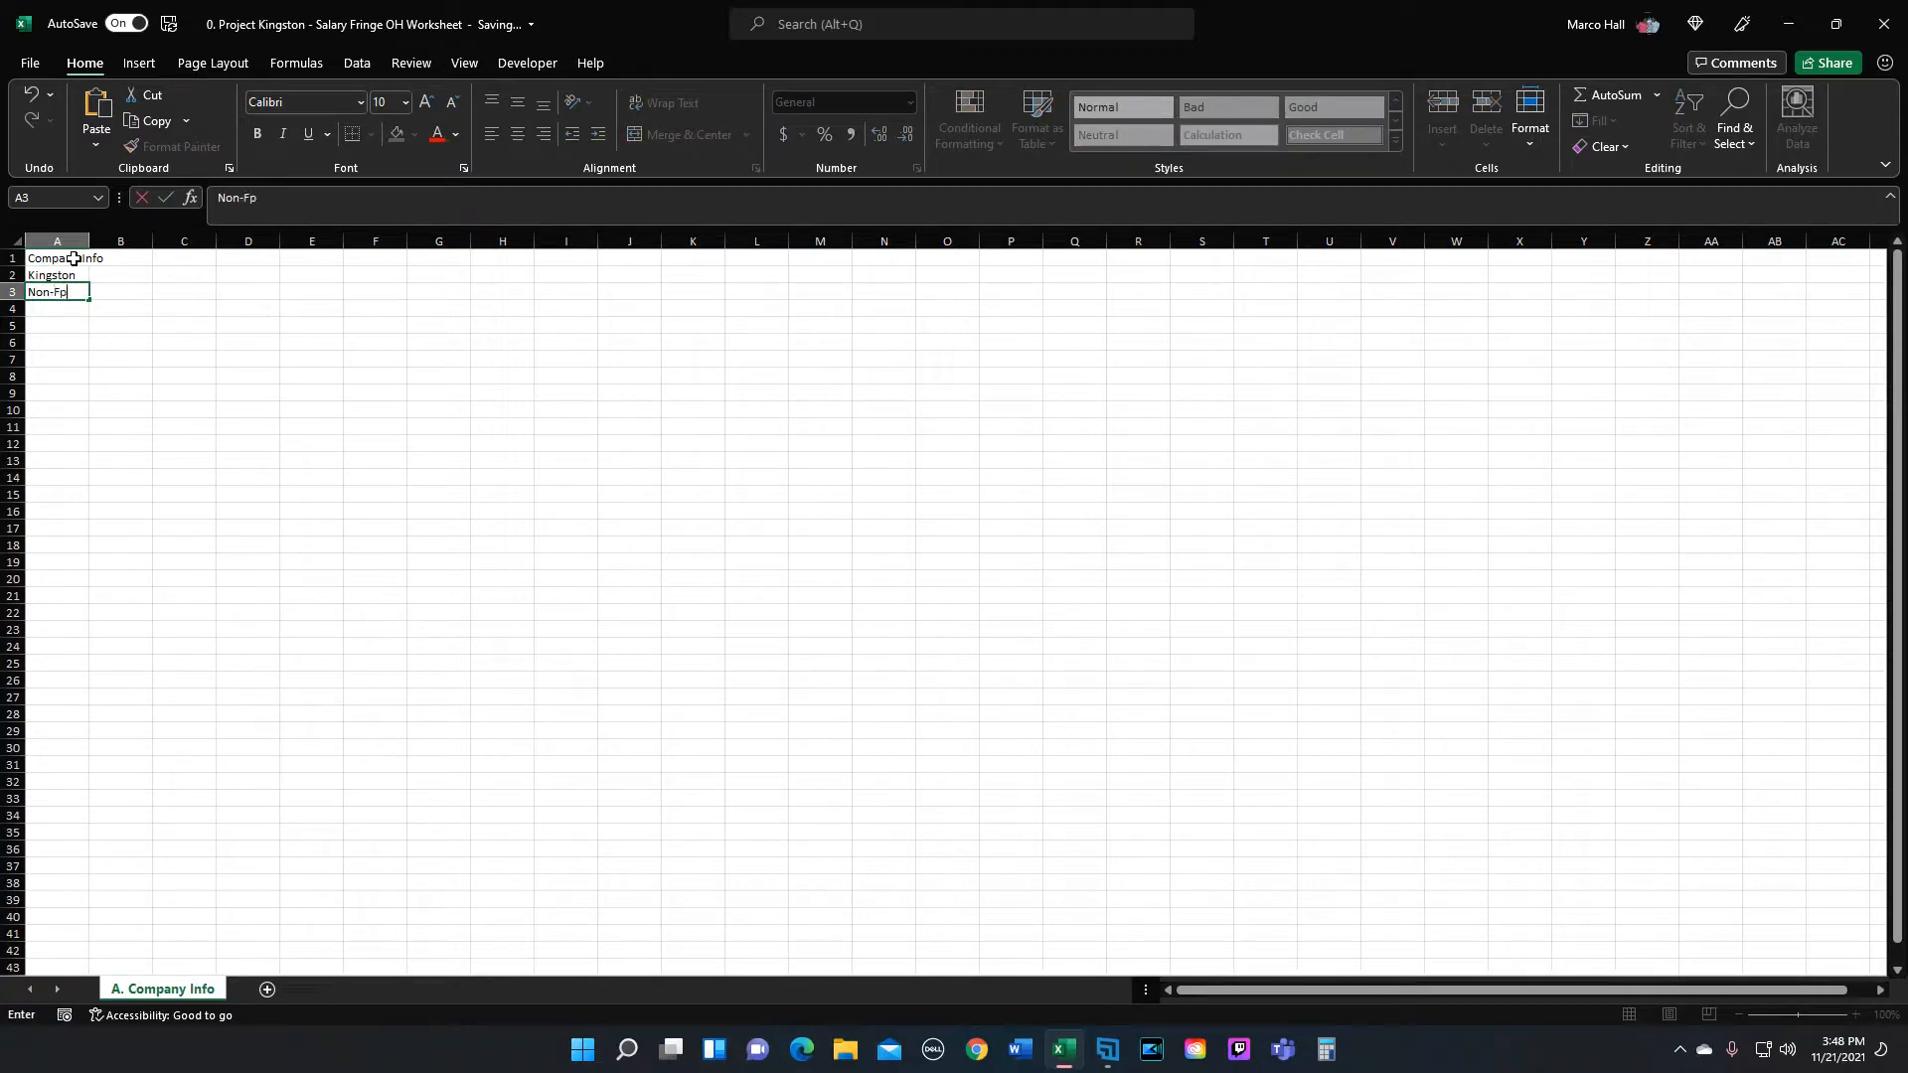
type("rofit")
key("Return")
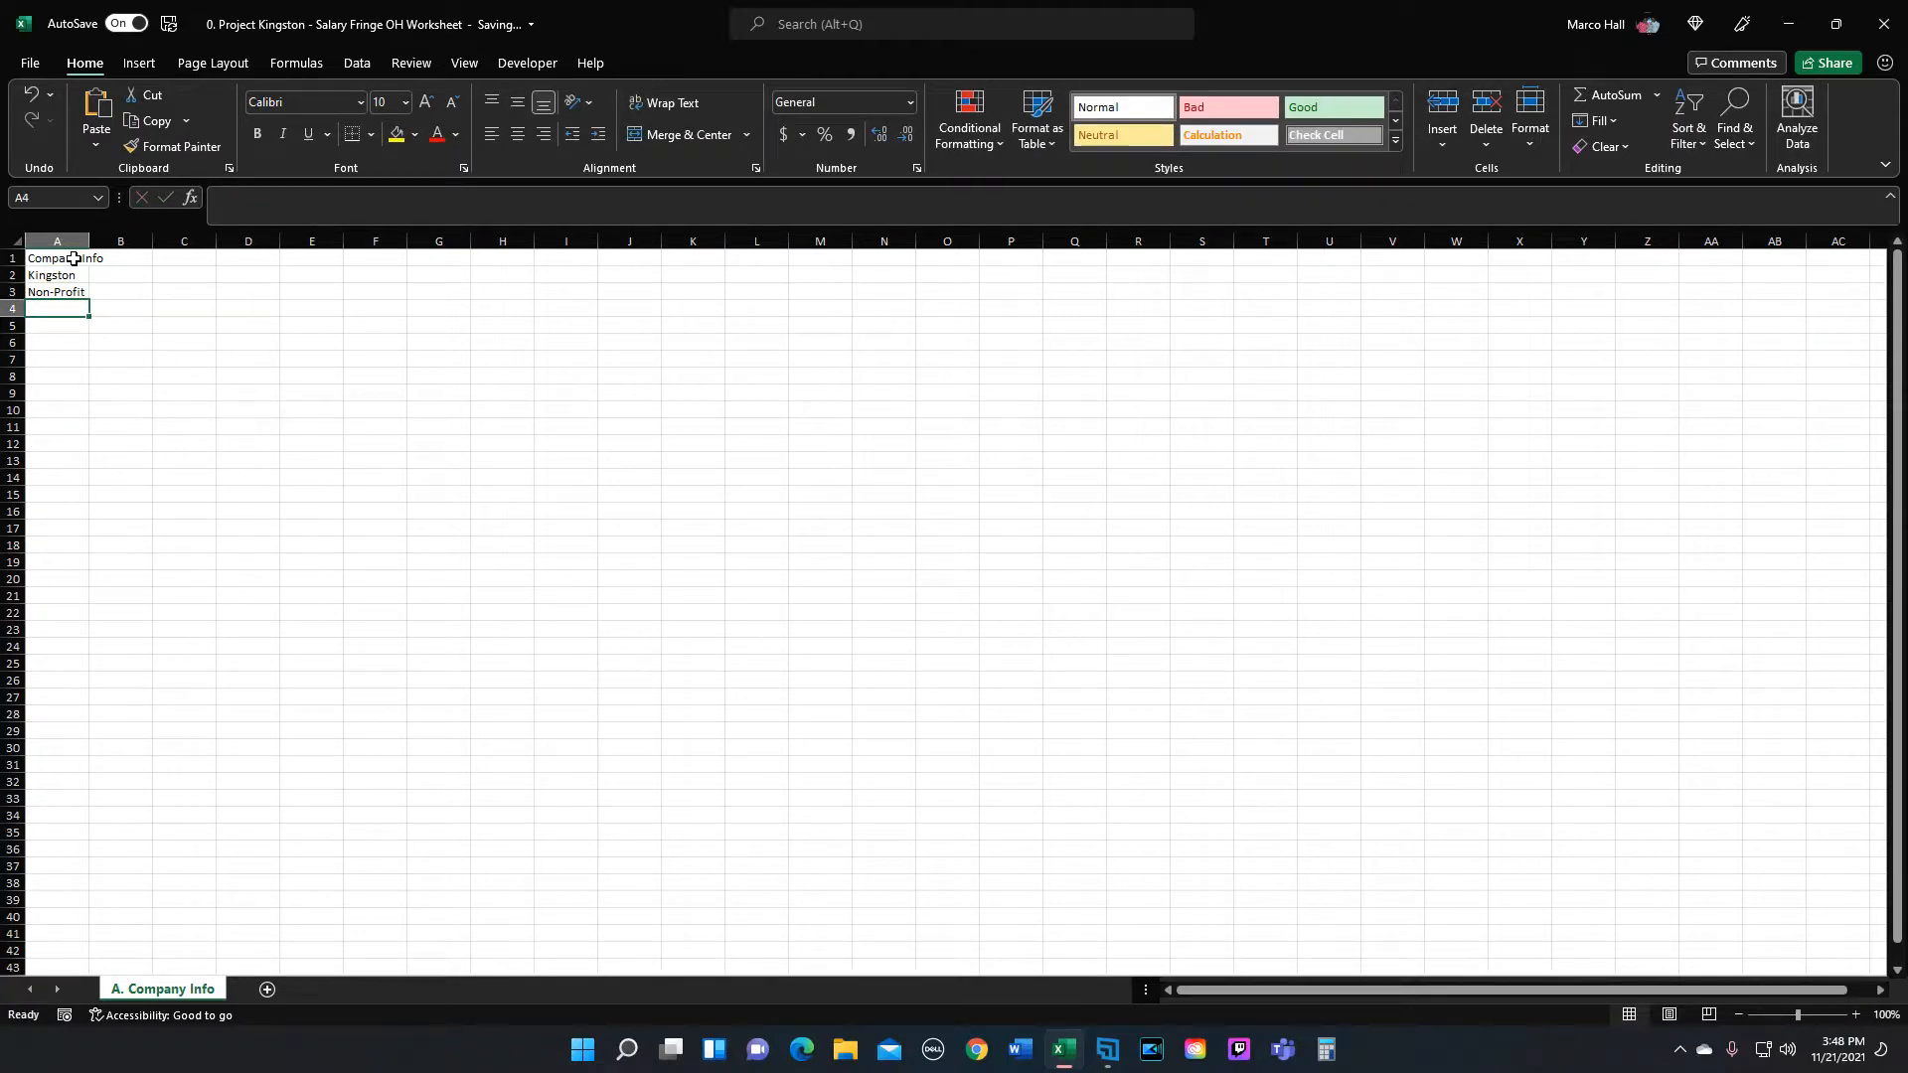
type("50 Projects")
key("Return")
type("200 Employees")
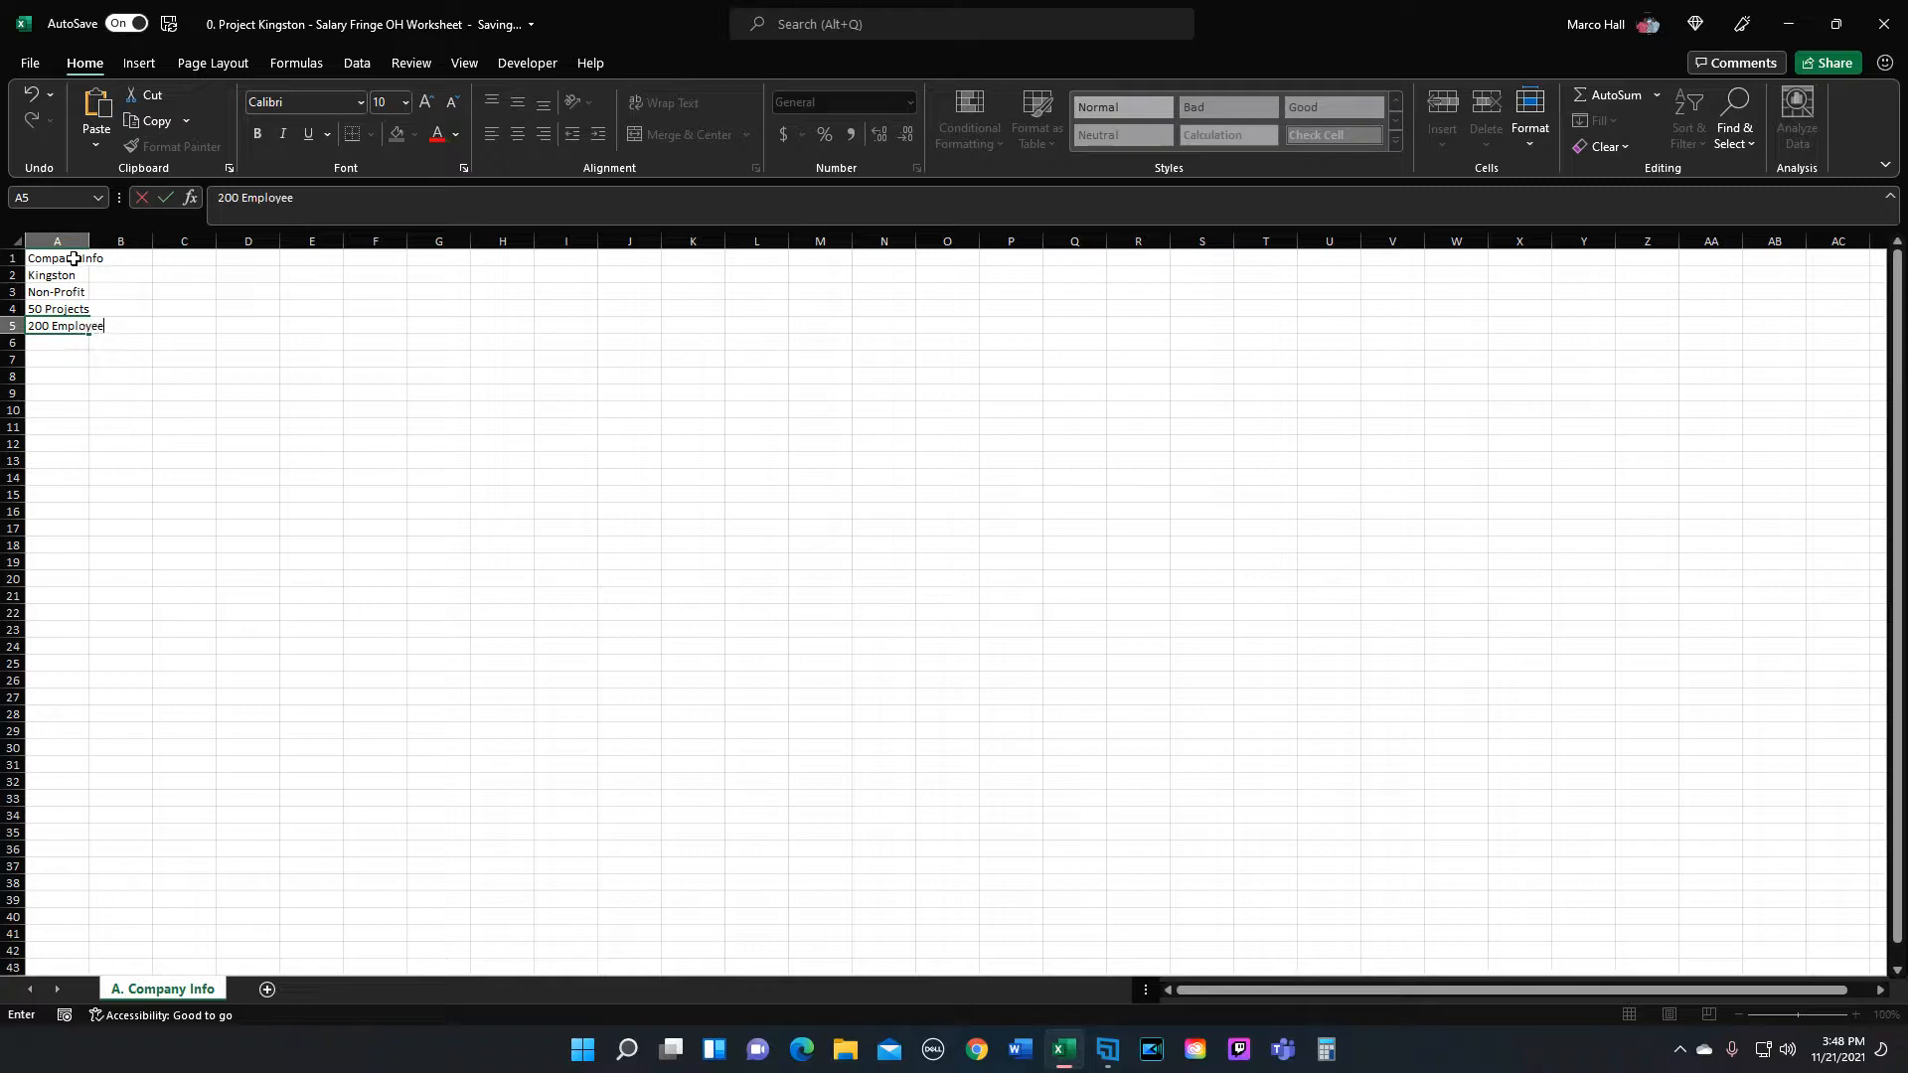
key("Return")
double_click(90, 240)
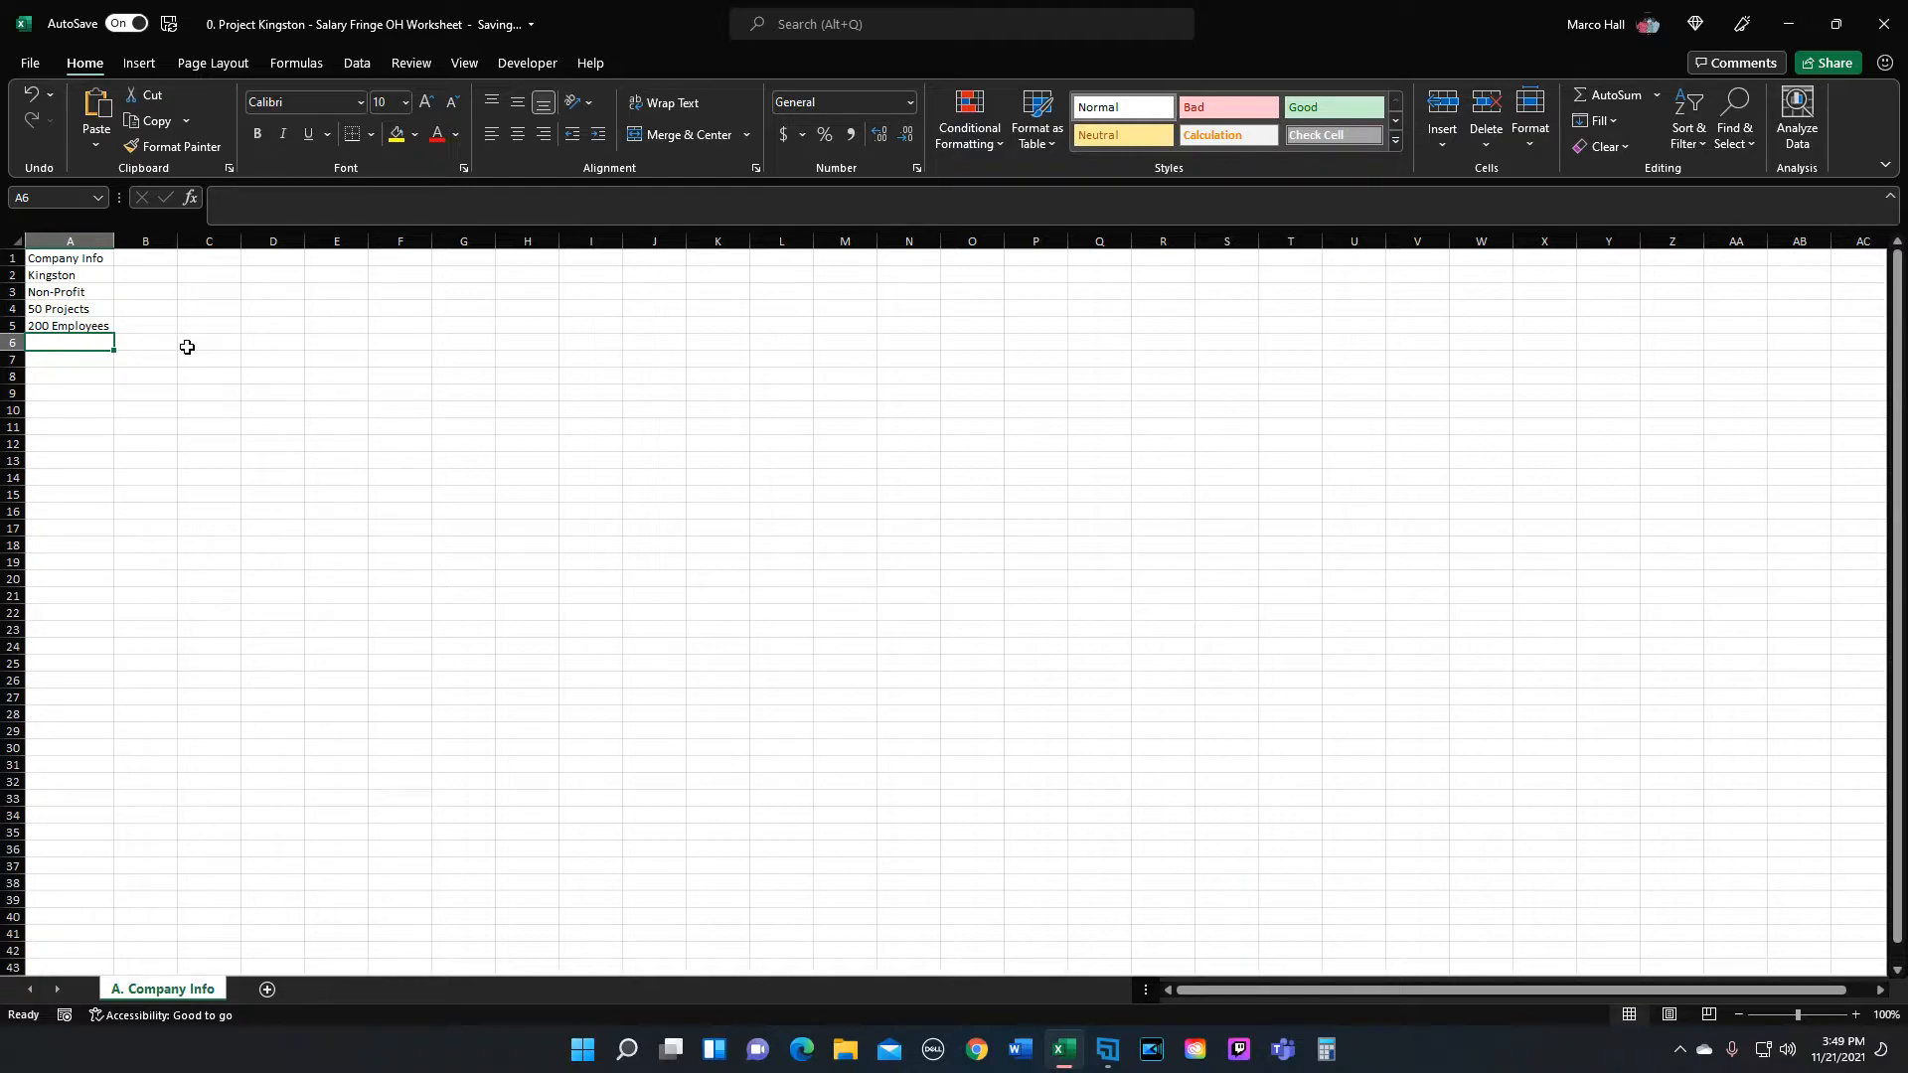
Step: Enter the note "Fringe & OH Allocated based on Salary $ - Calculate the %." in cell A6
type("Fringe & O")
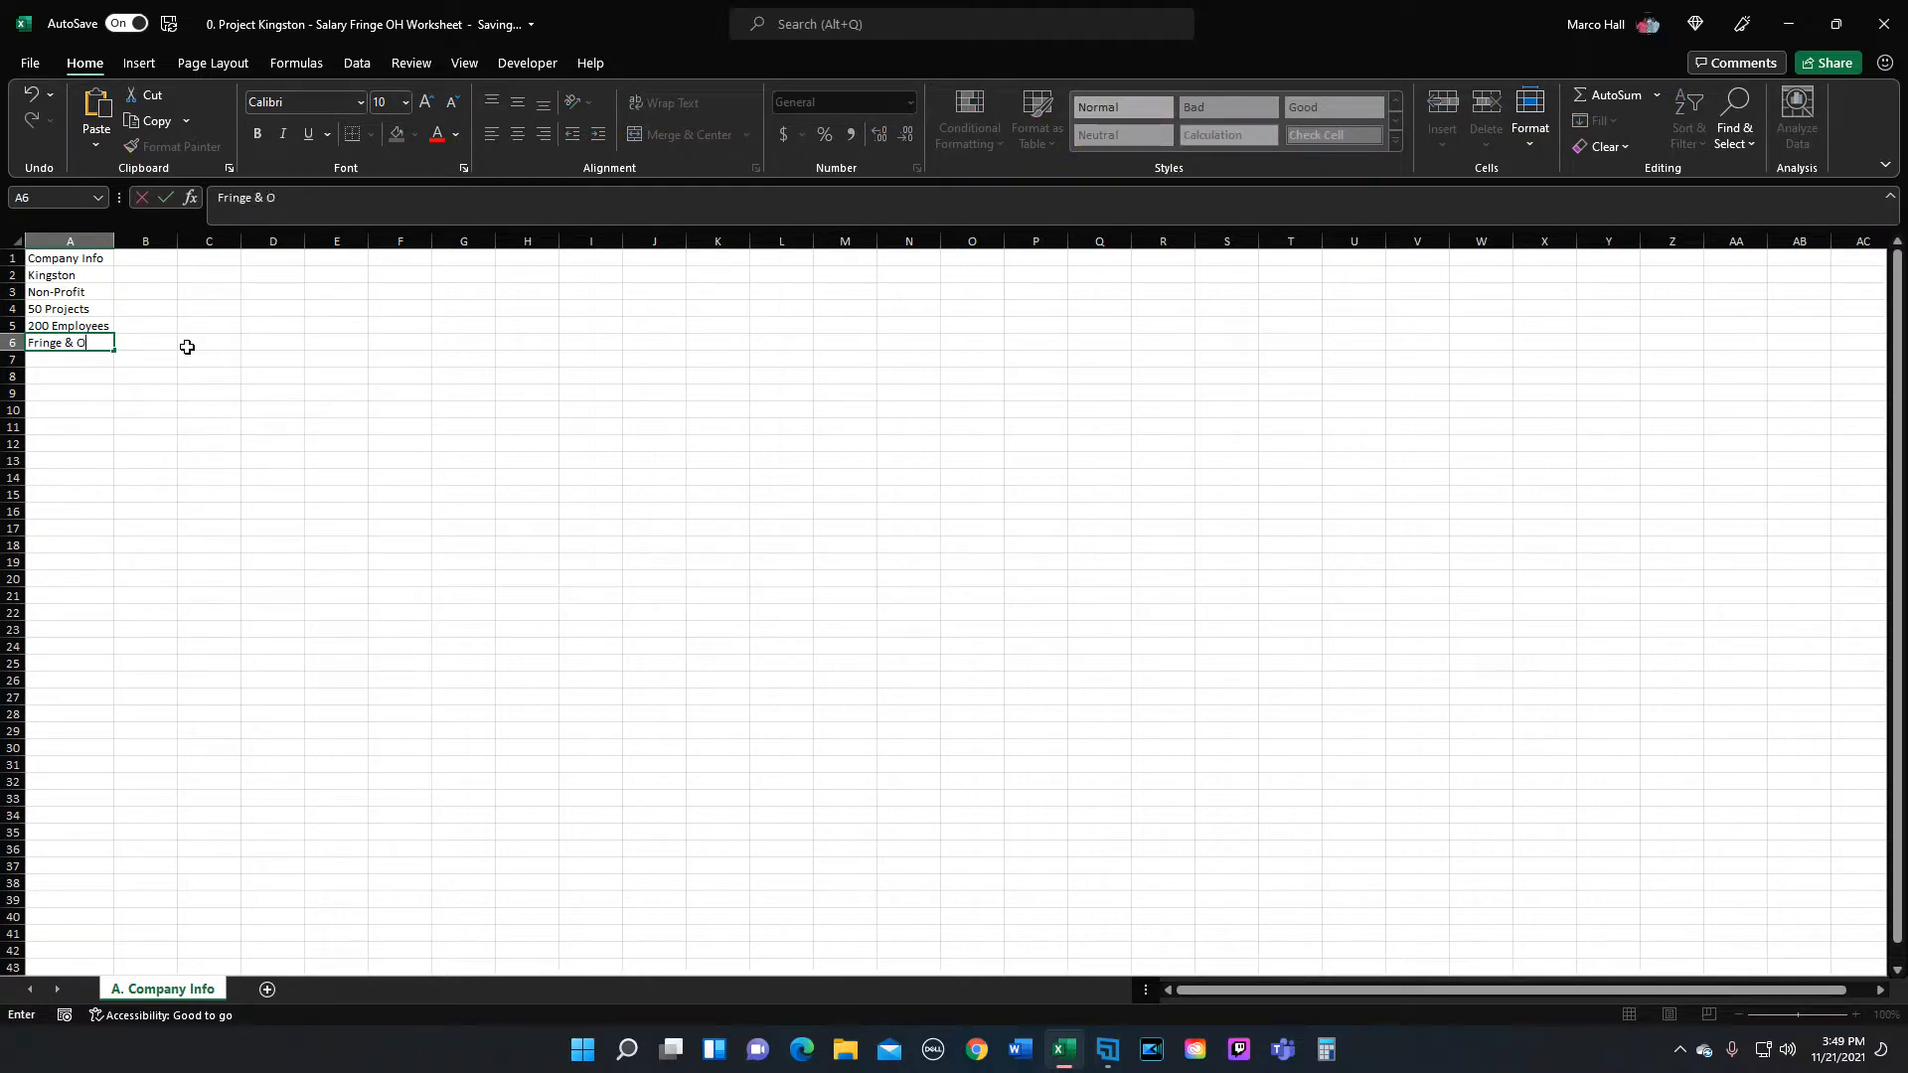
type("H Allocated based on S")
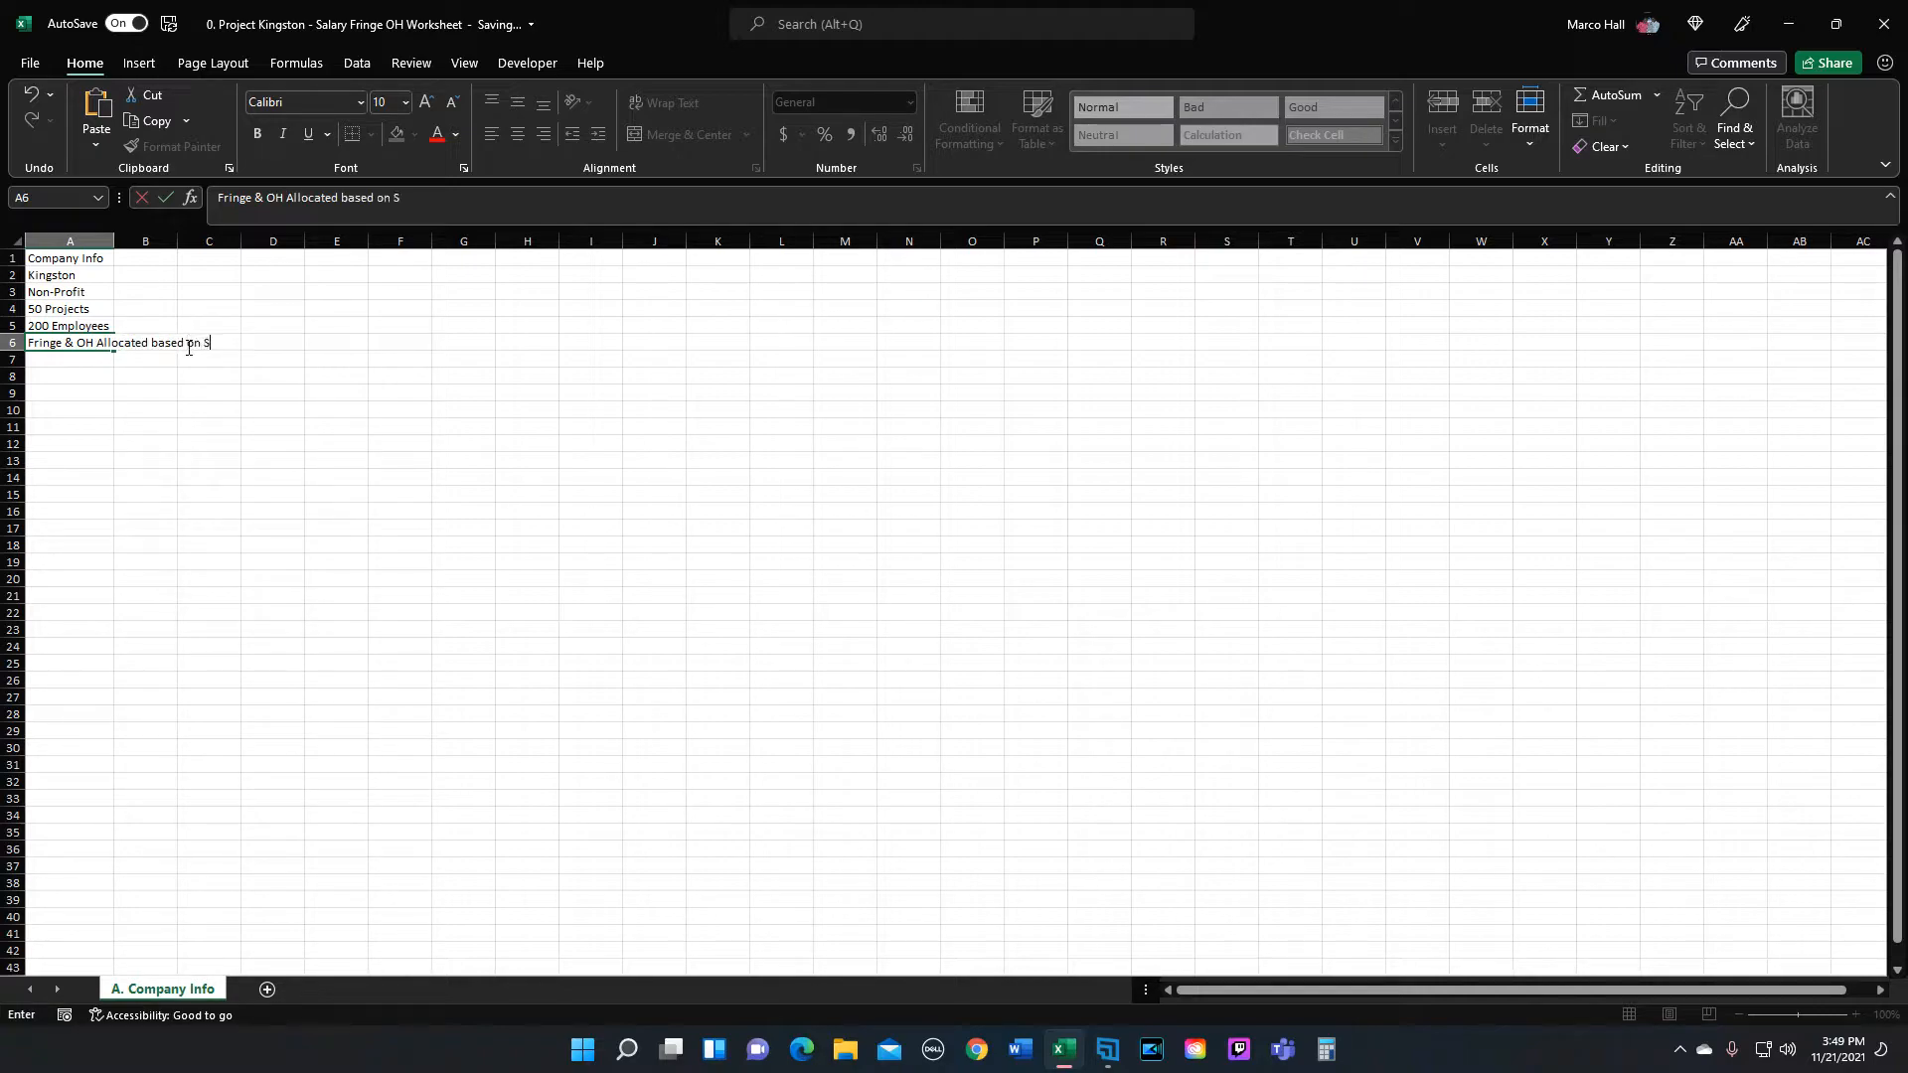
type("alary $ - Calculate the %.")
key("Return")
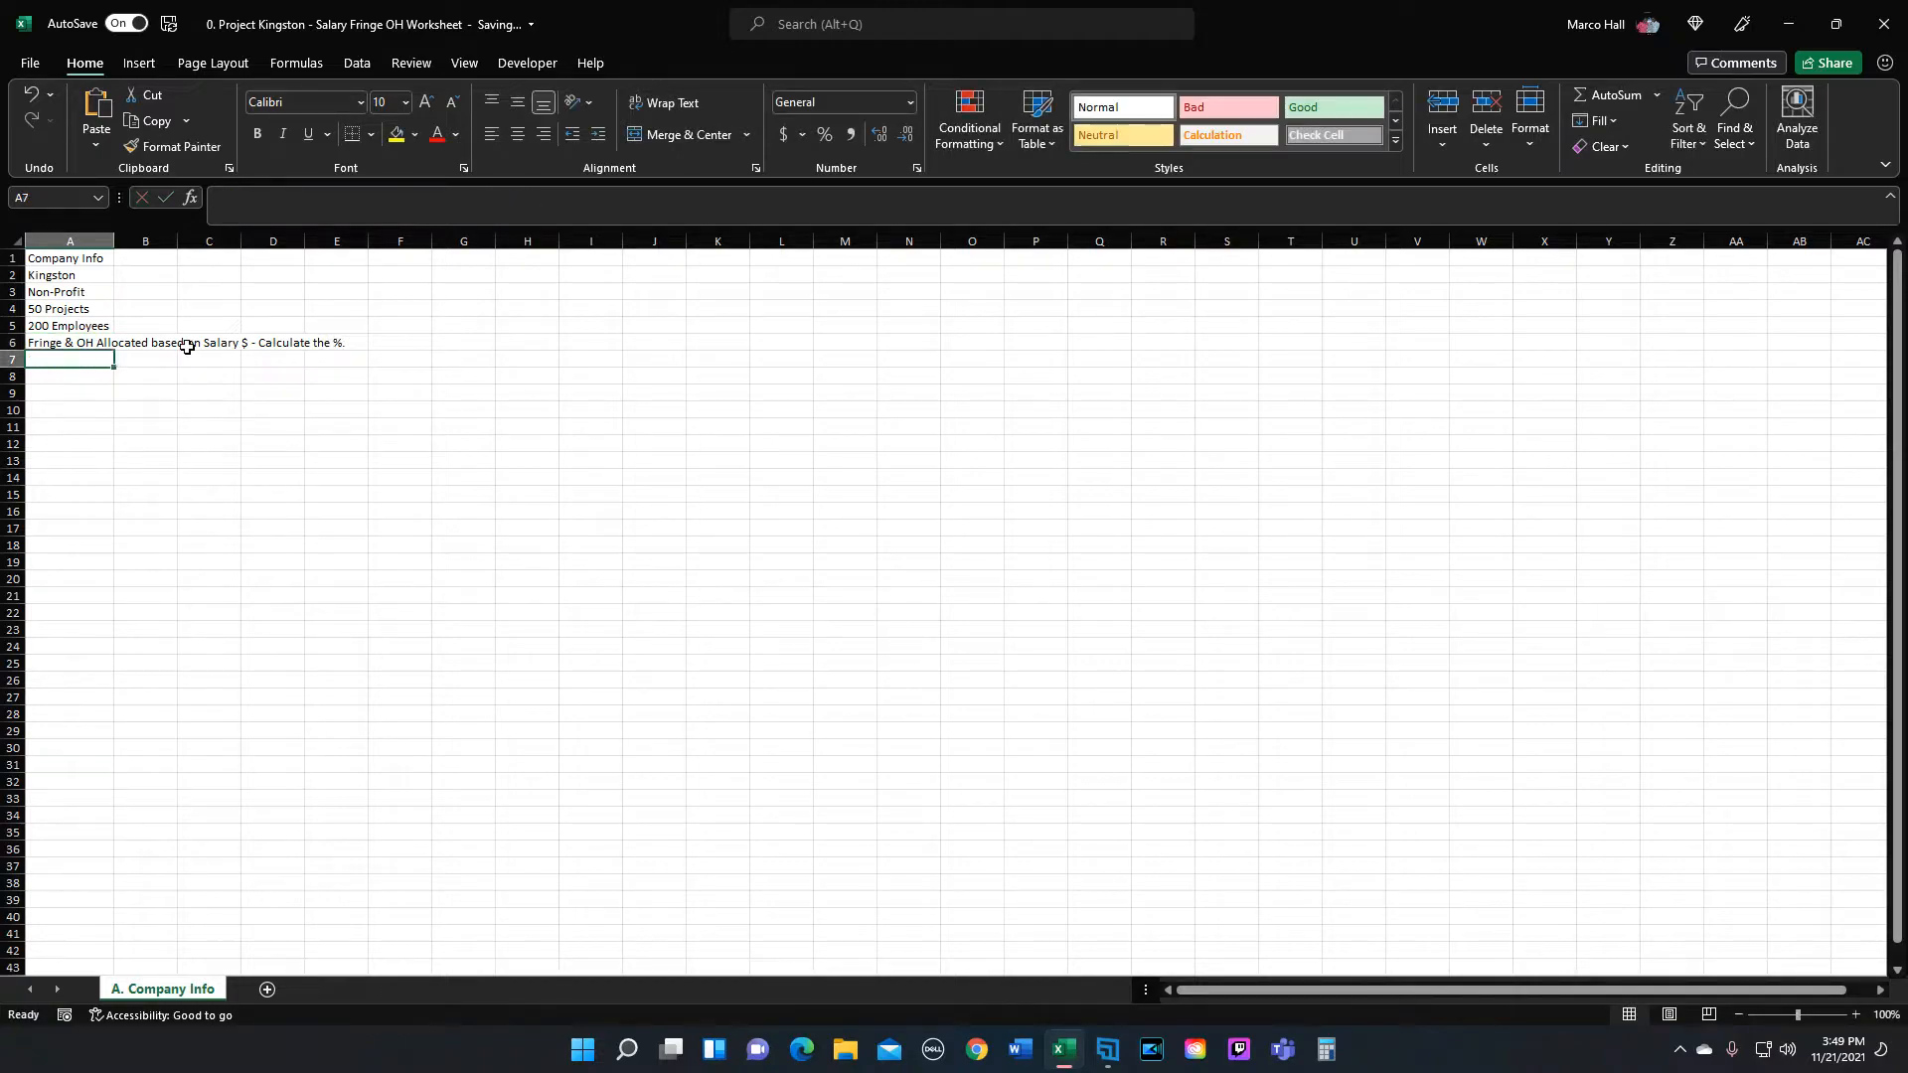
Step: Fit column A to its longest entry and make the Company Info heading in A1 bold
double_click(113, 241)
left_click(87, 258)
key("ctrl+b")
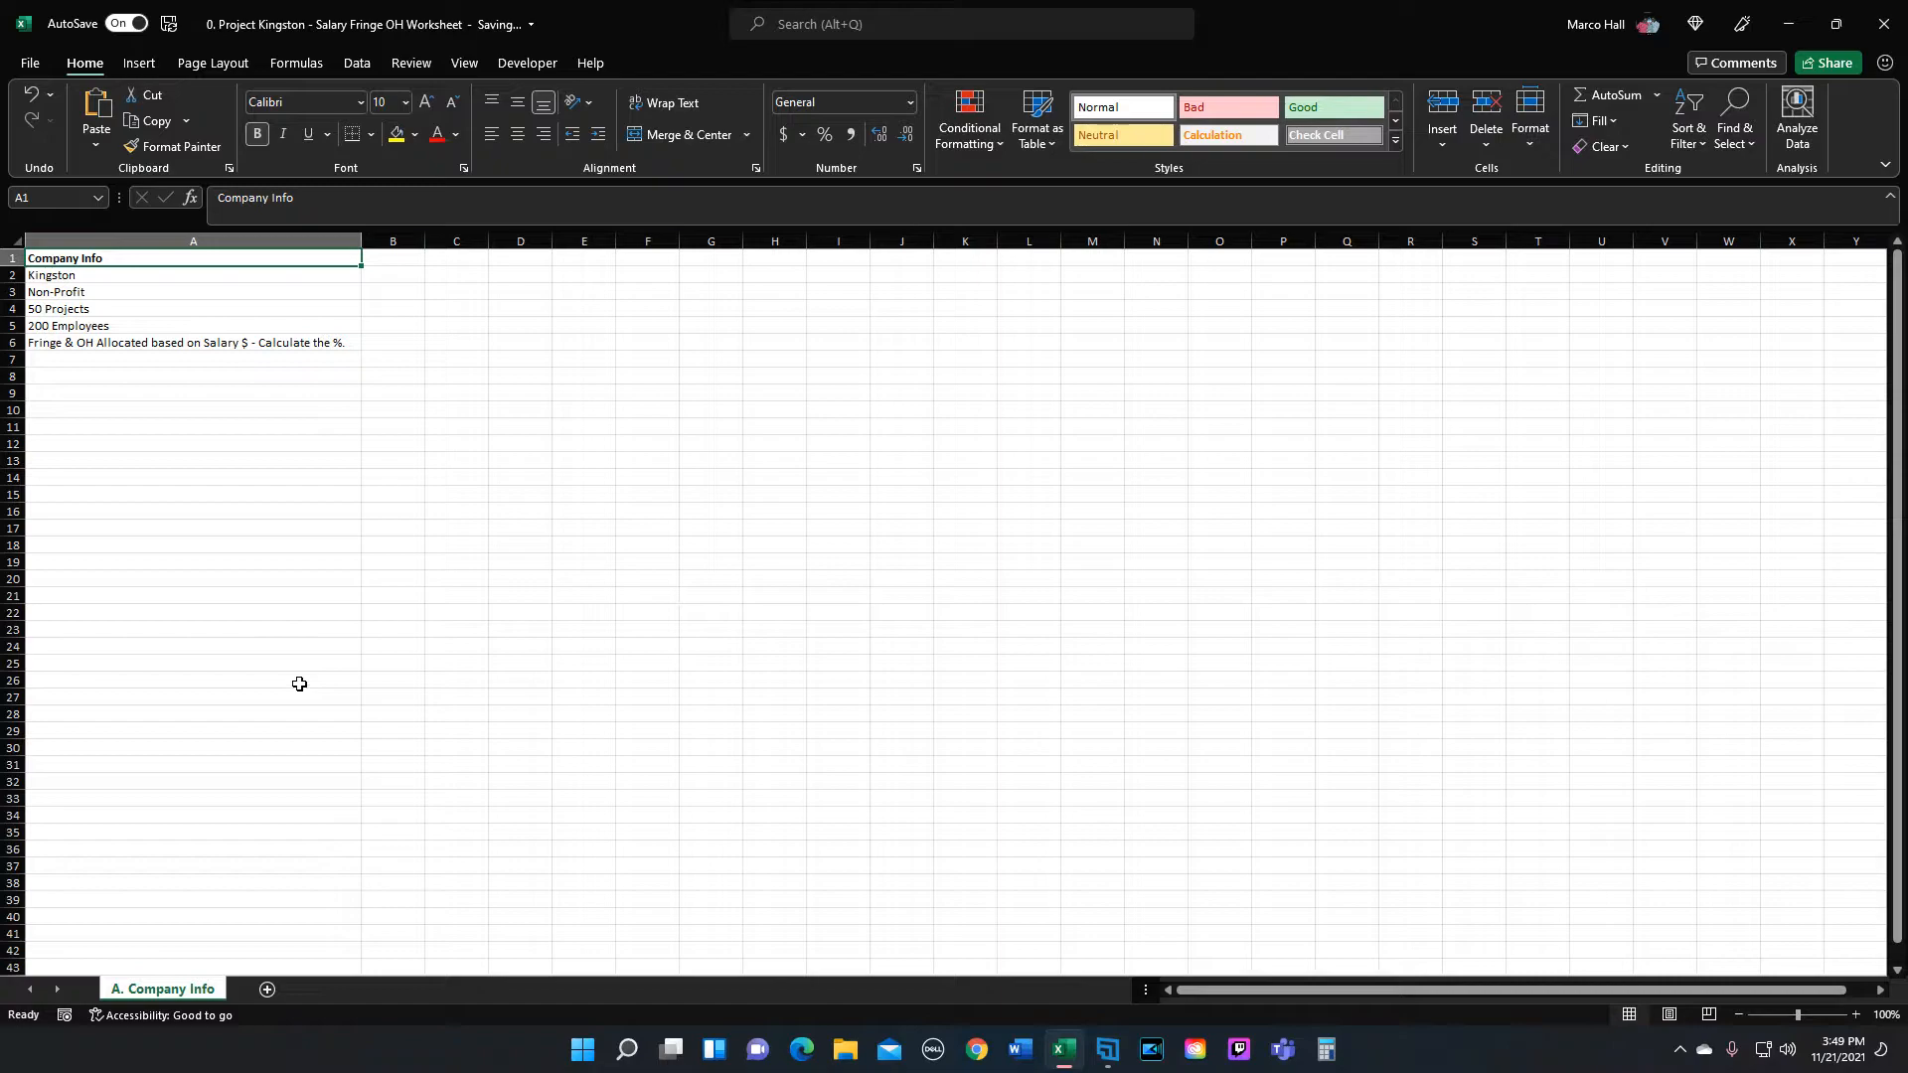
Step: Add a new worksheet after A. Company Info and name it "B. Employee List"
left_click(268, 991)
right_click(261, 992)
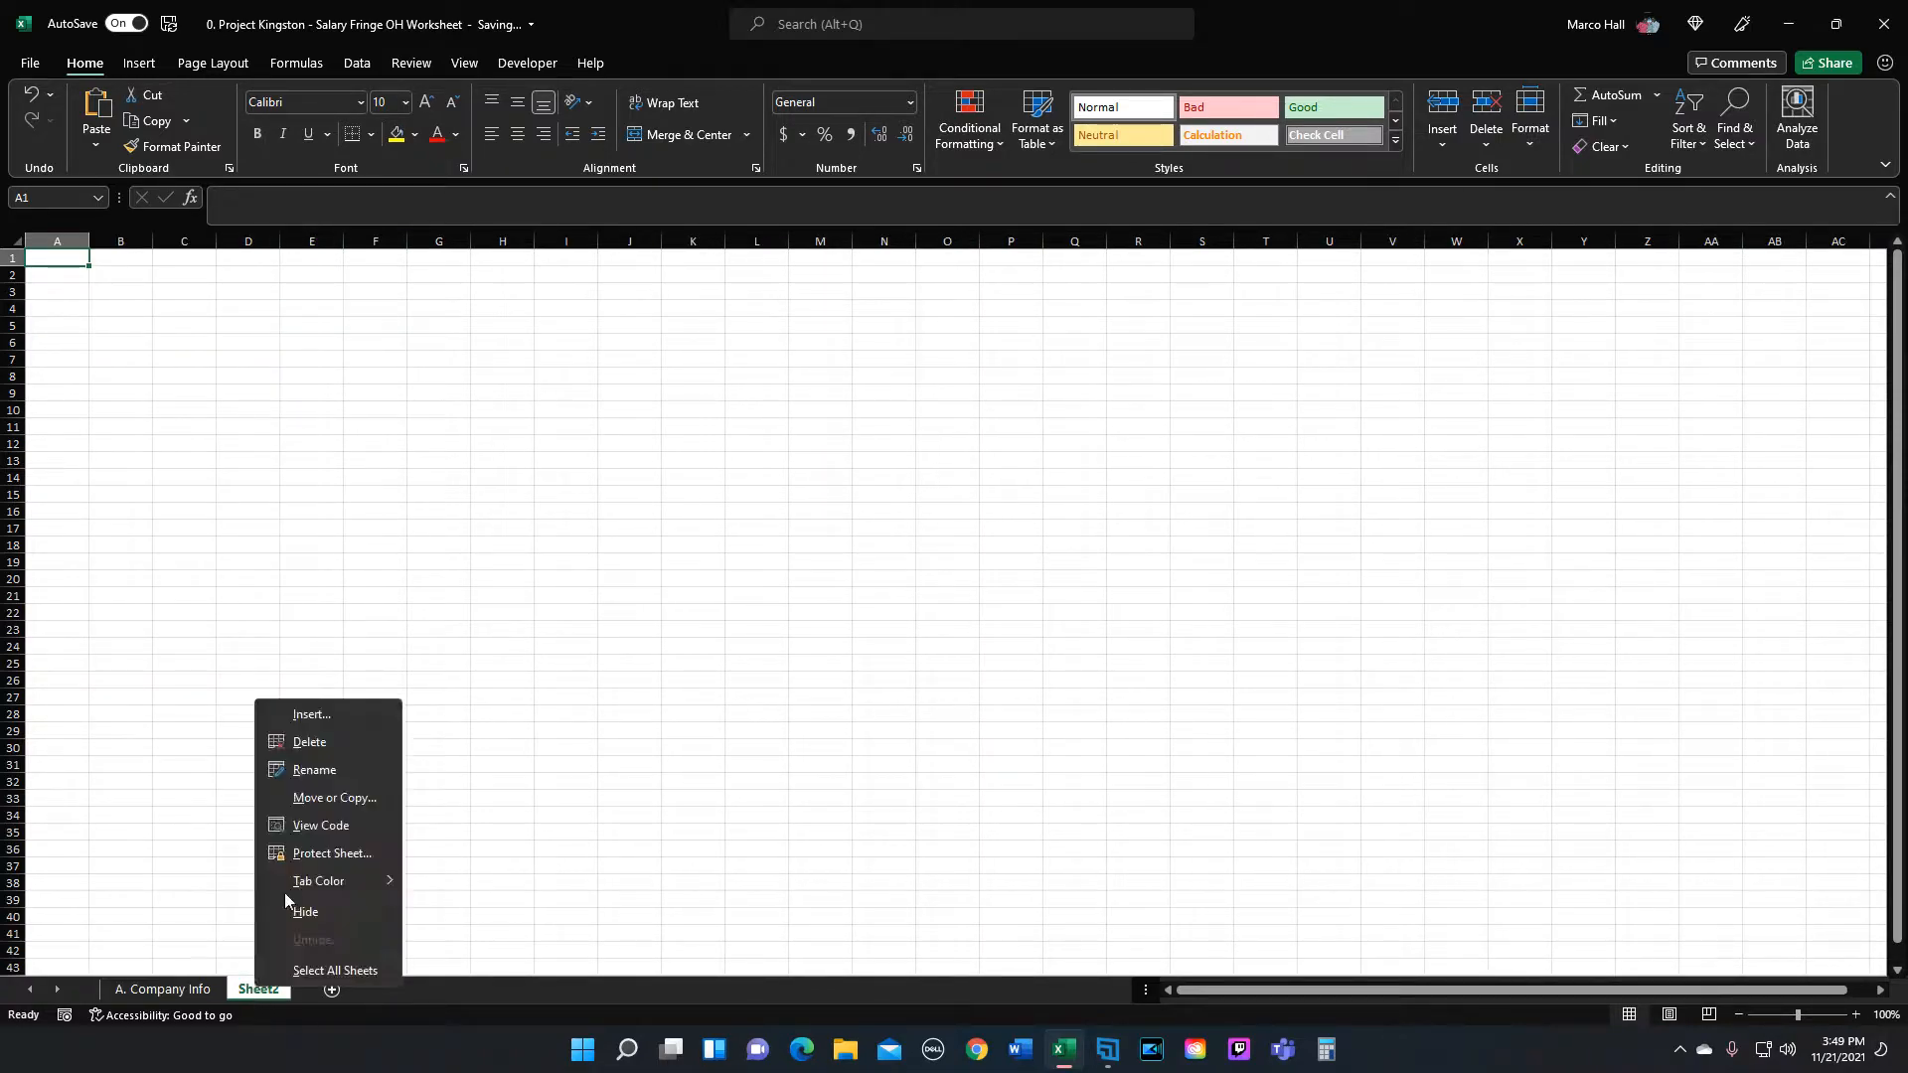
left_click(333, 771)
type("B. Employ")
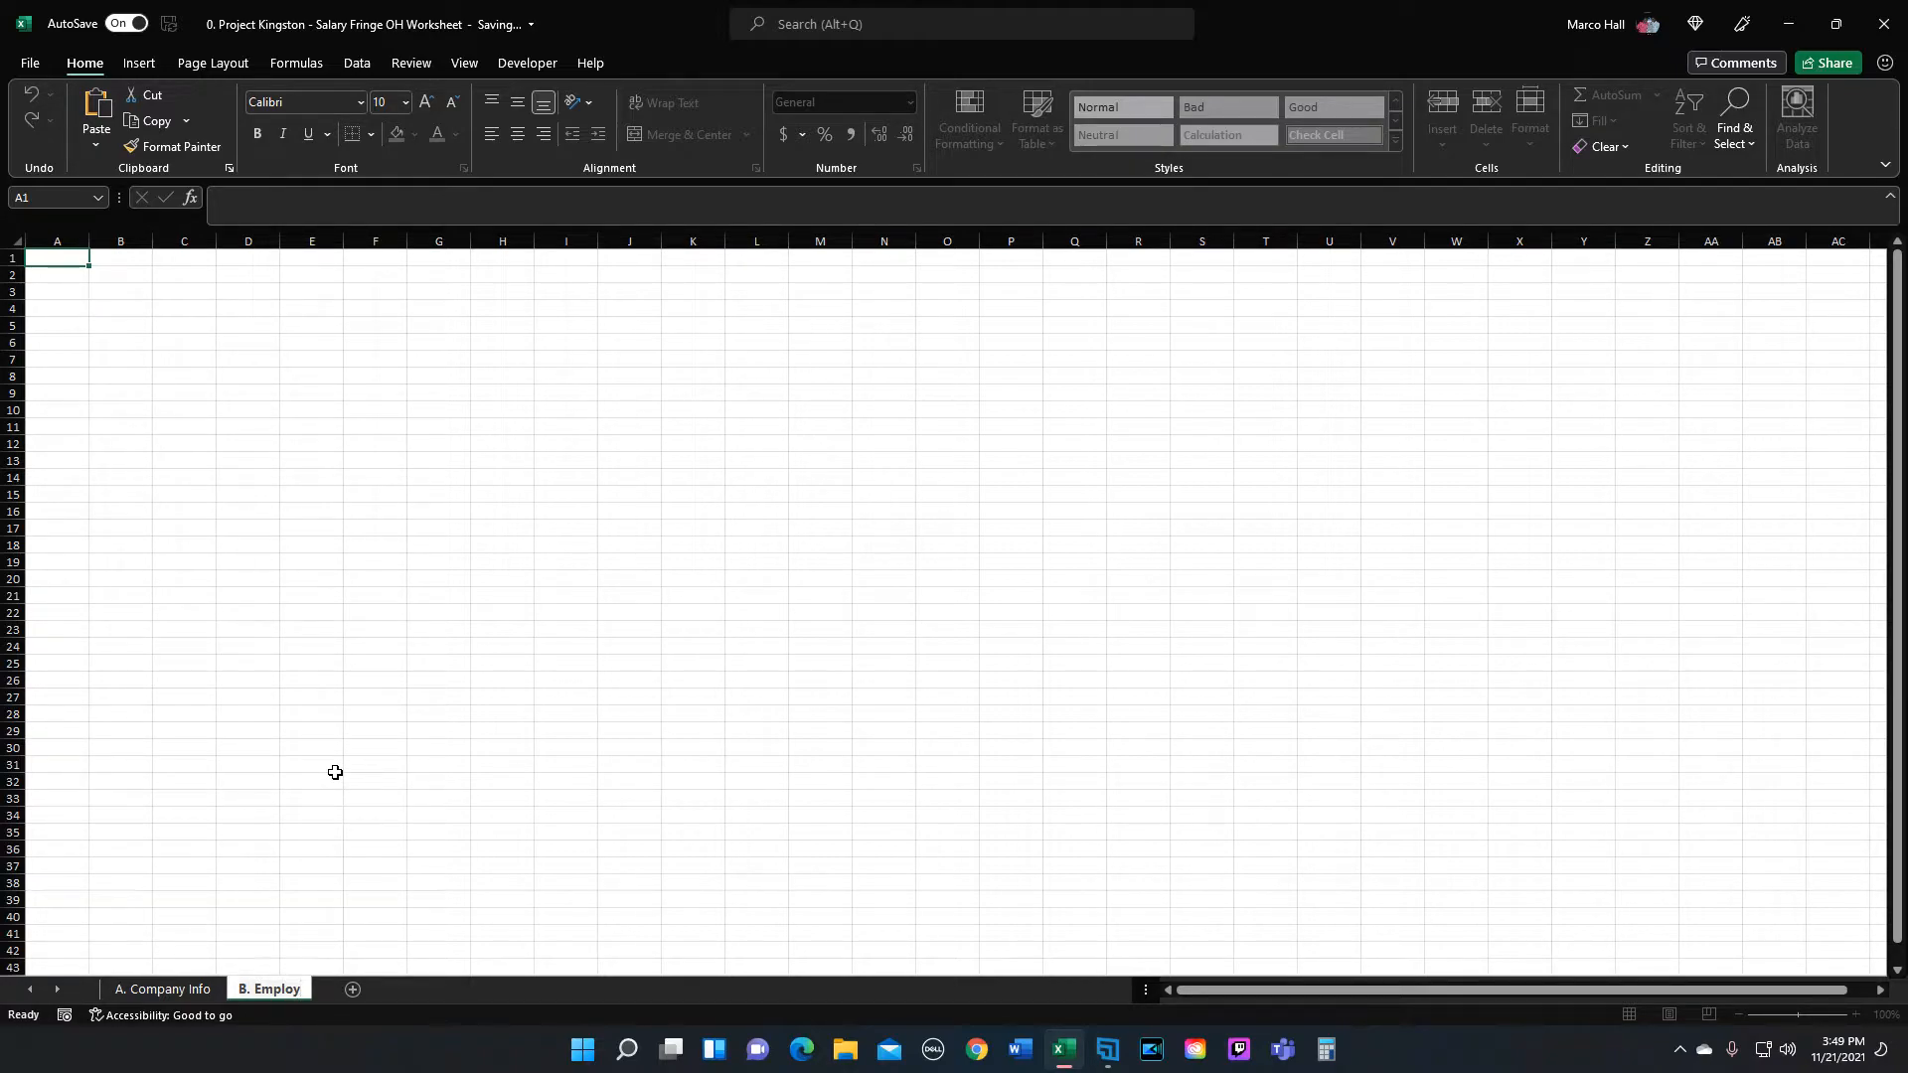
type("ee List")
Step: Enter the header Employee Name in A1 of the employee sheet and fit column A to it
left_click(72, 253)
type("Employ")
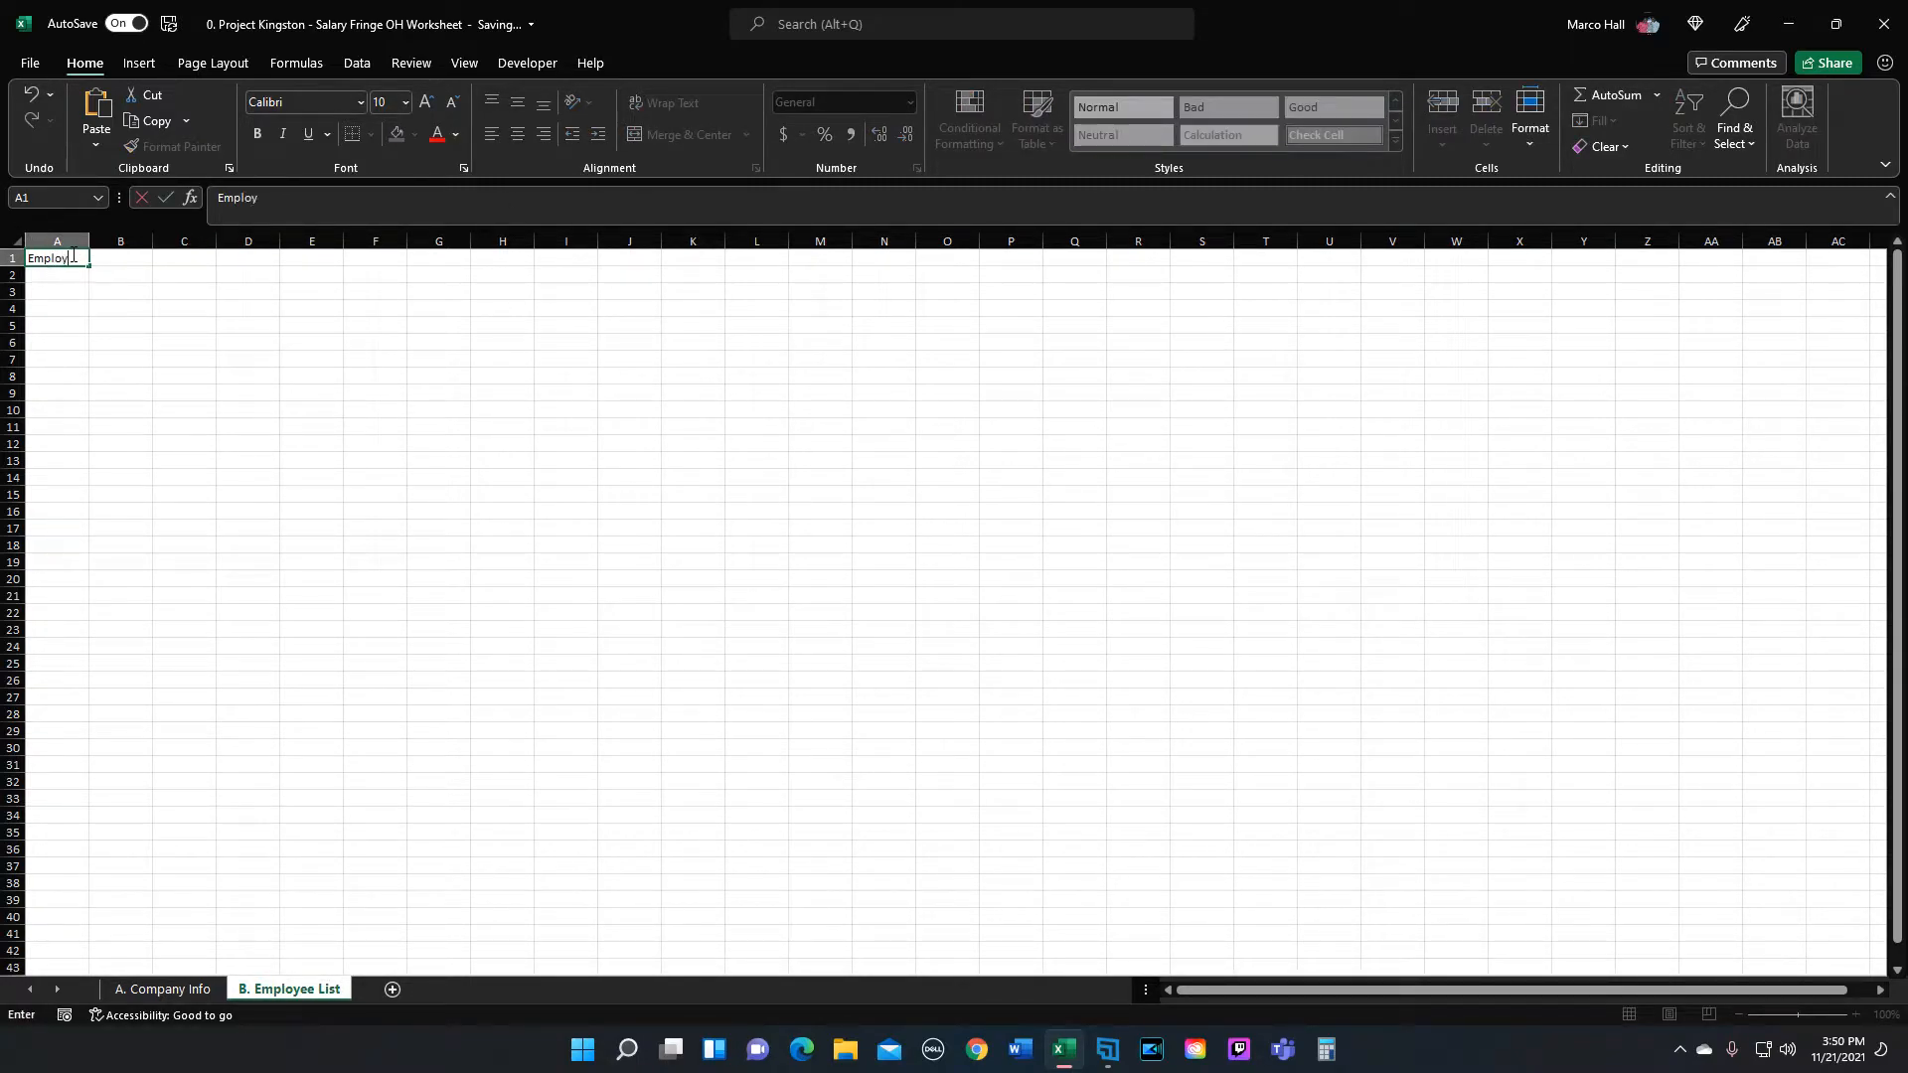
type("ee Name")
key("Tab")
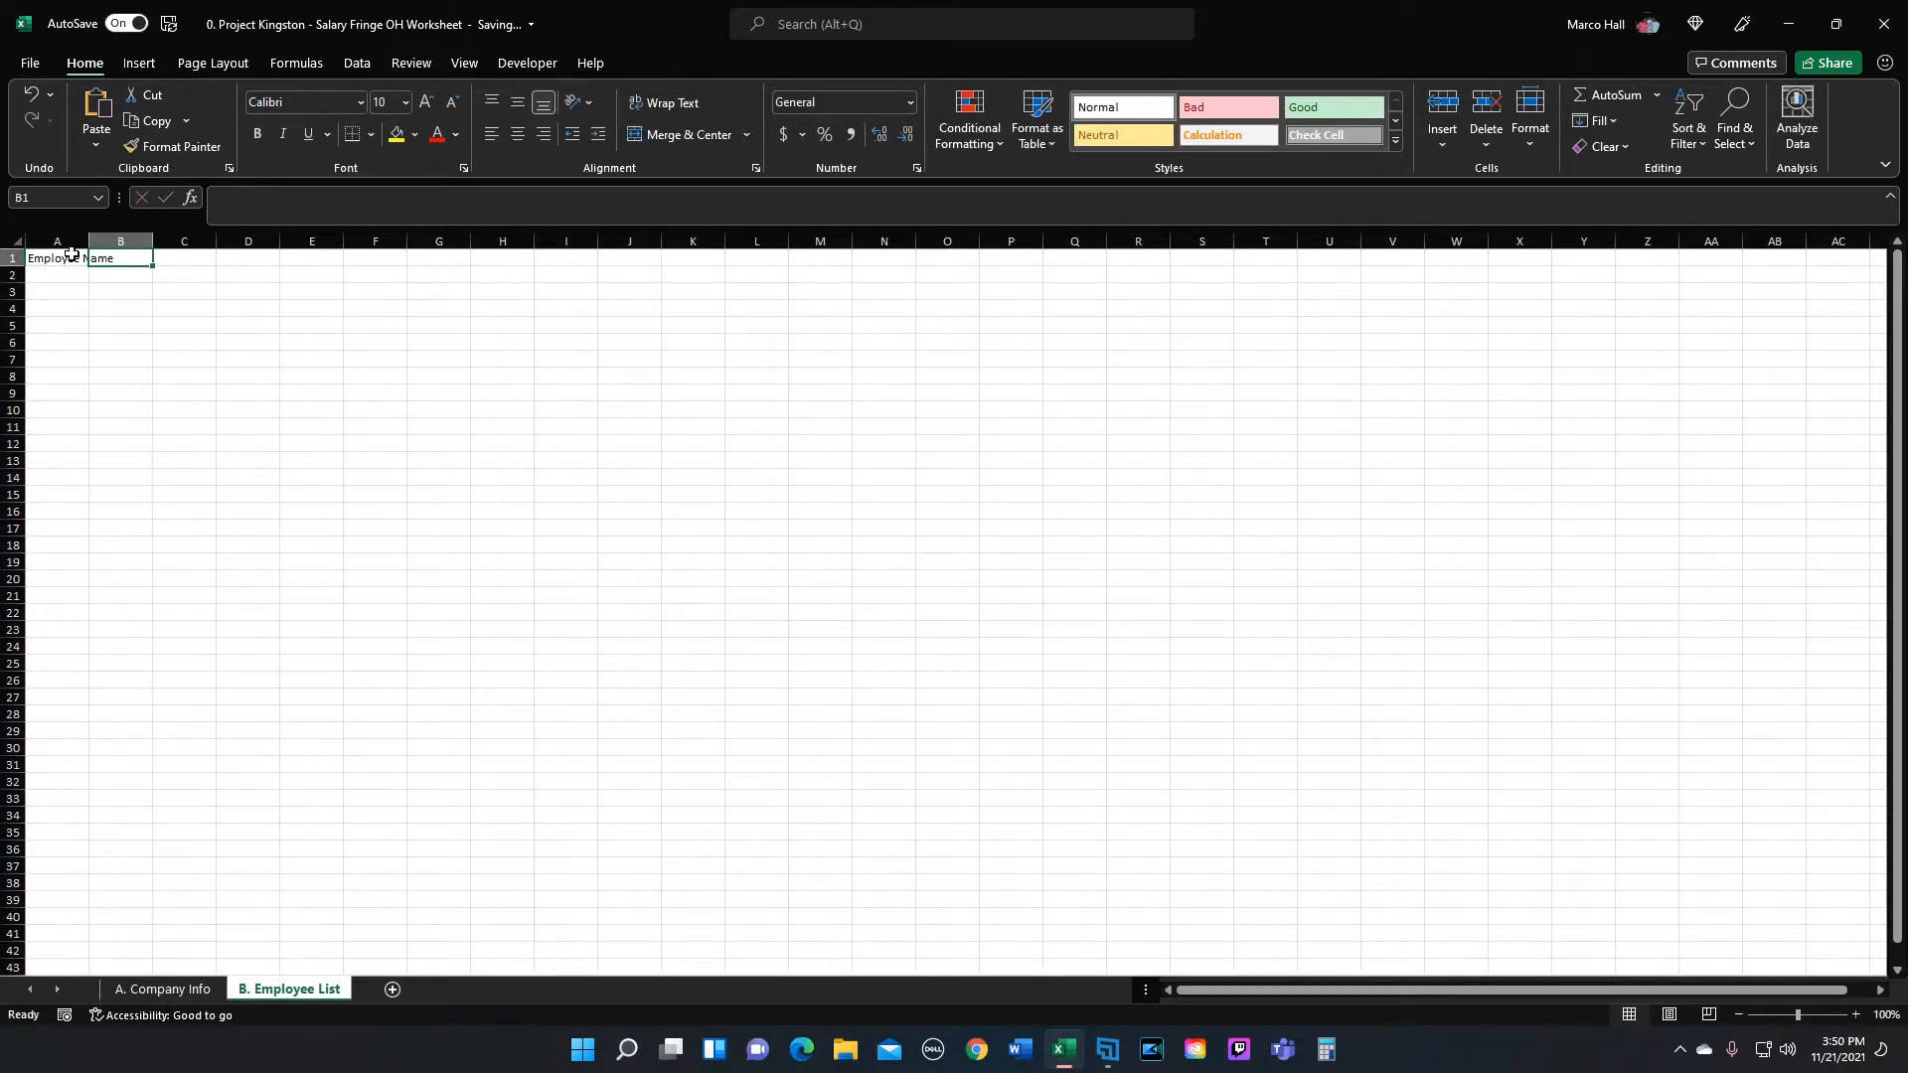
double_click(88, 242)
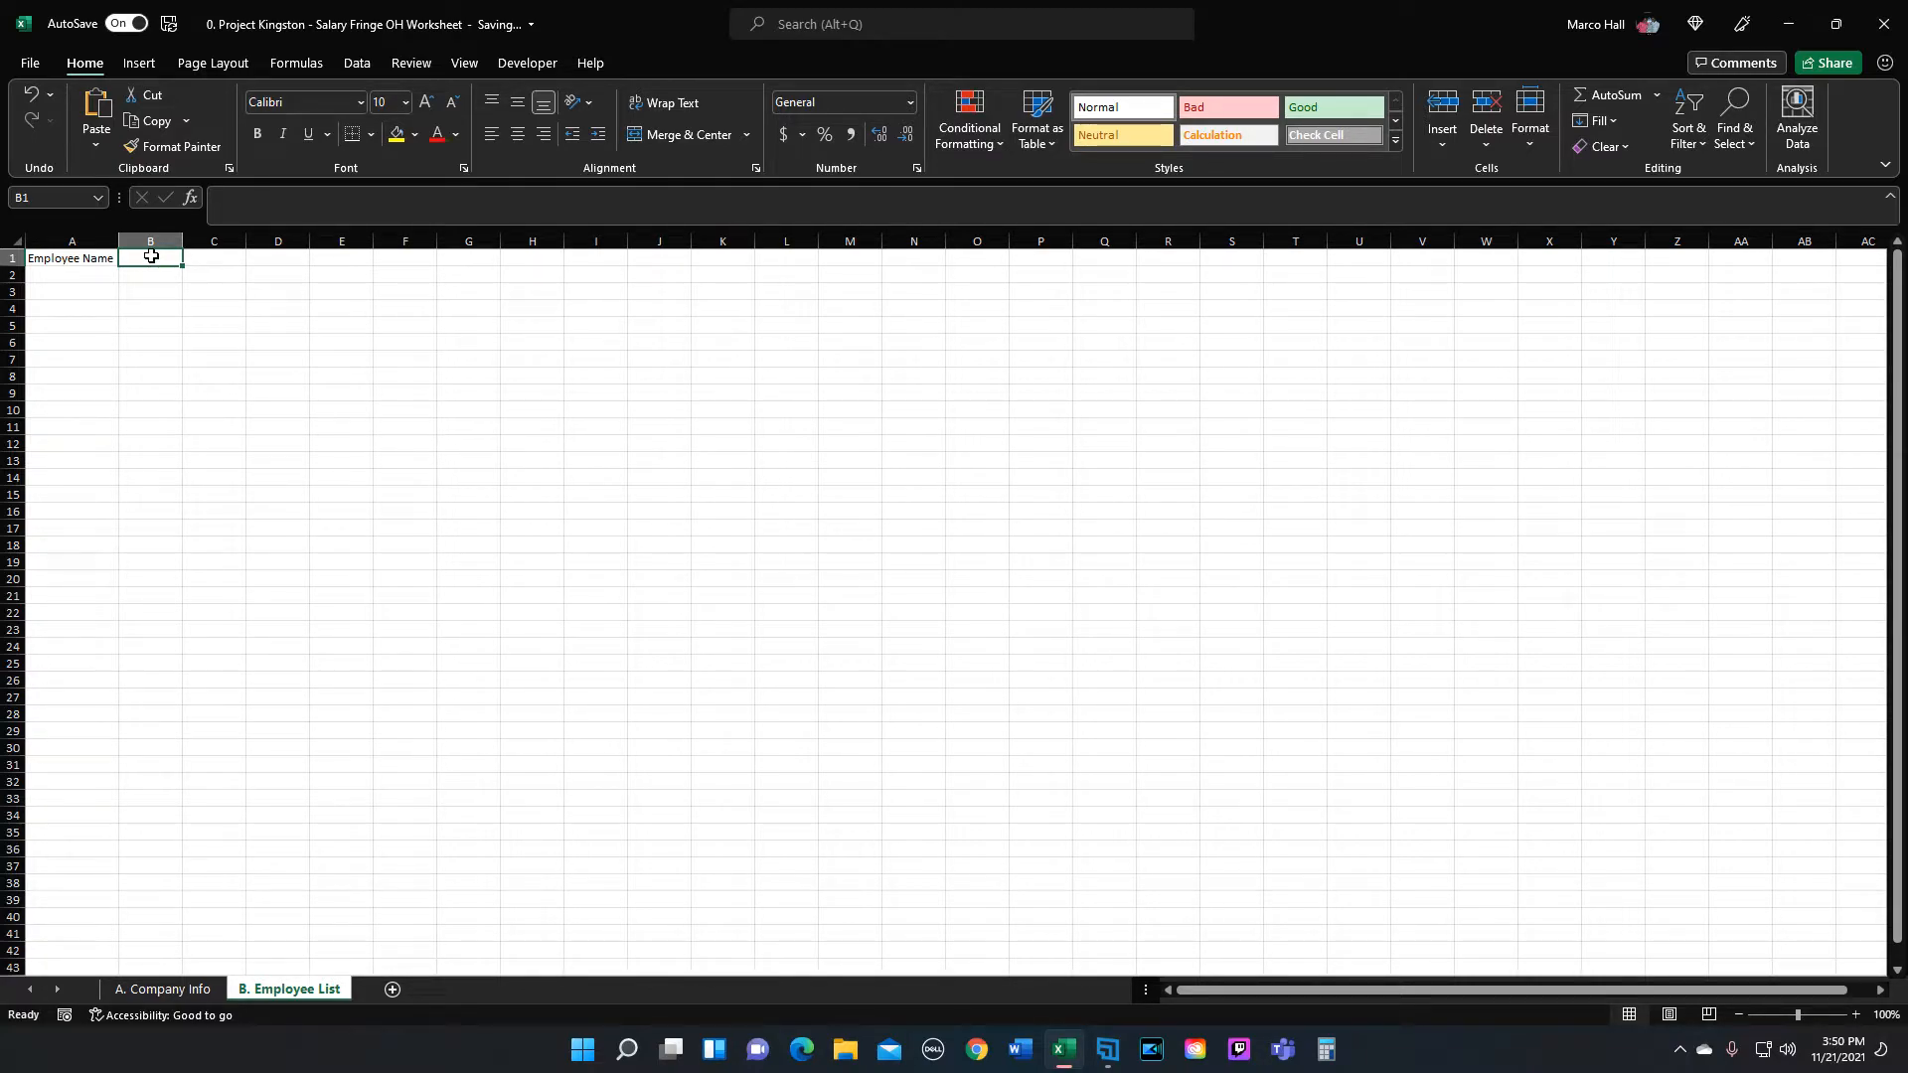
Step: Enter the headers Annual Salary in B1 and Annual Hours in C1, and fit column B to its text
type("Salary")
key("Tab")
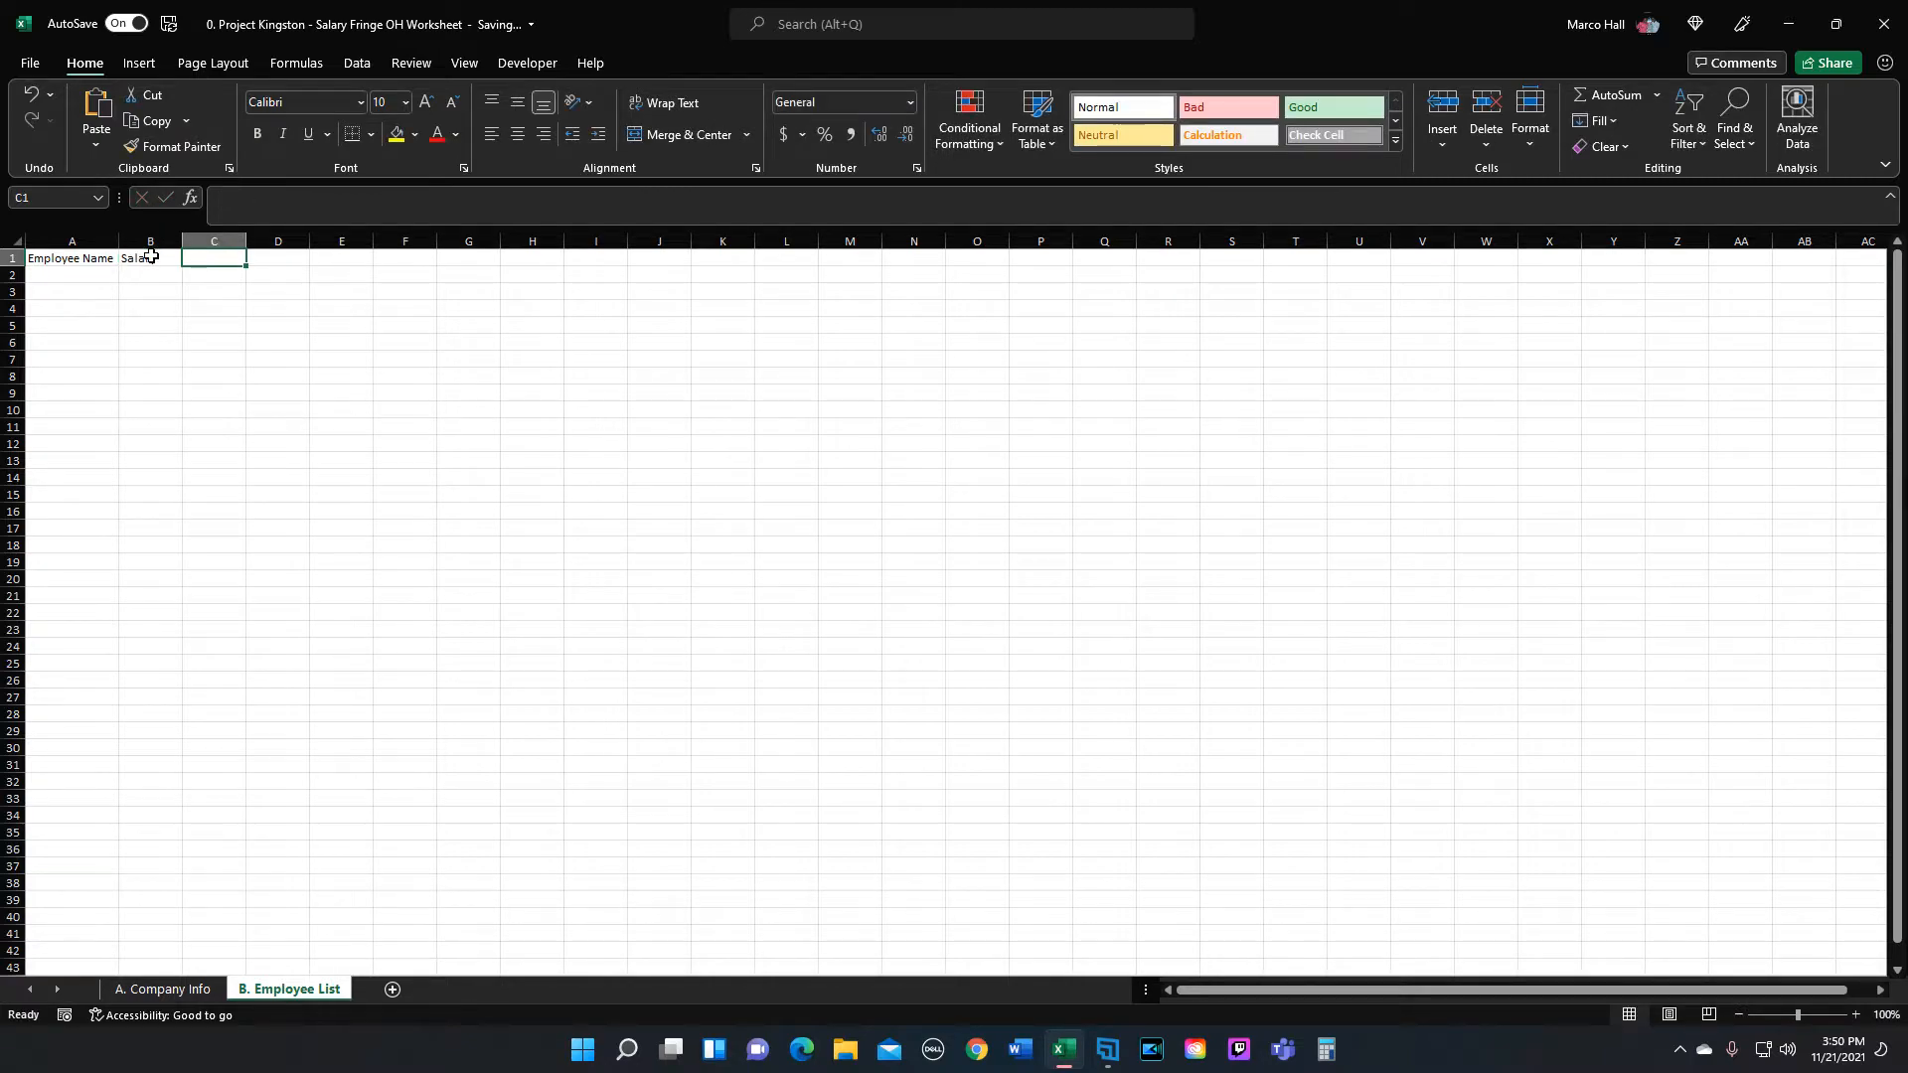
double_click(151, 258)
left_click_drag(180, 256, 61, 256)
type("Annual Salary")
key("Tab")
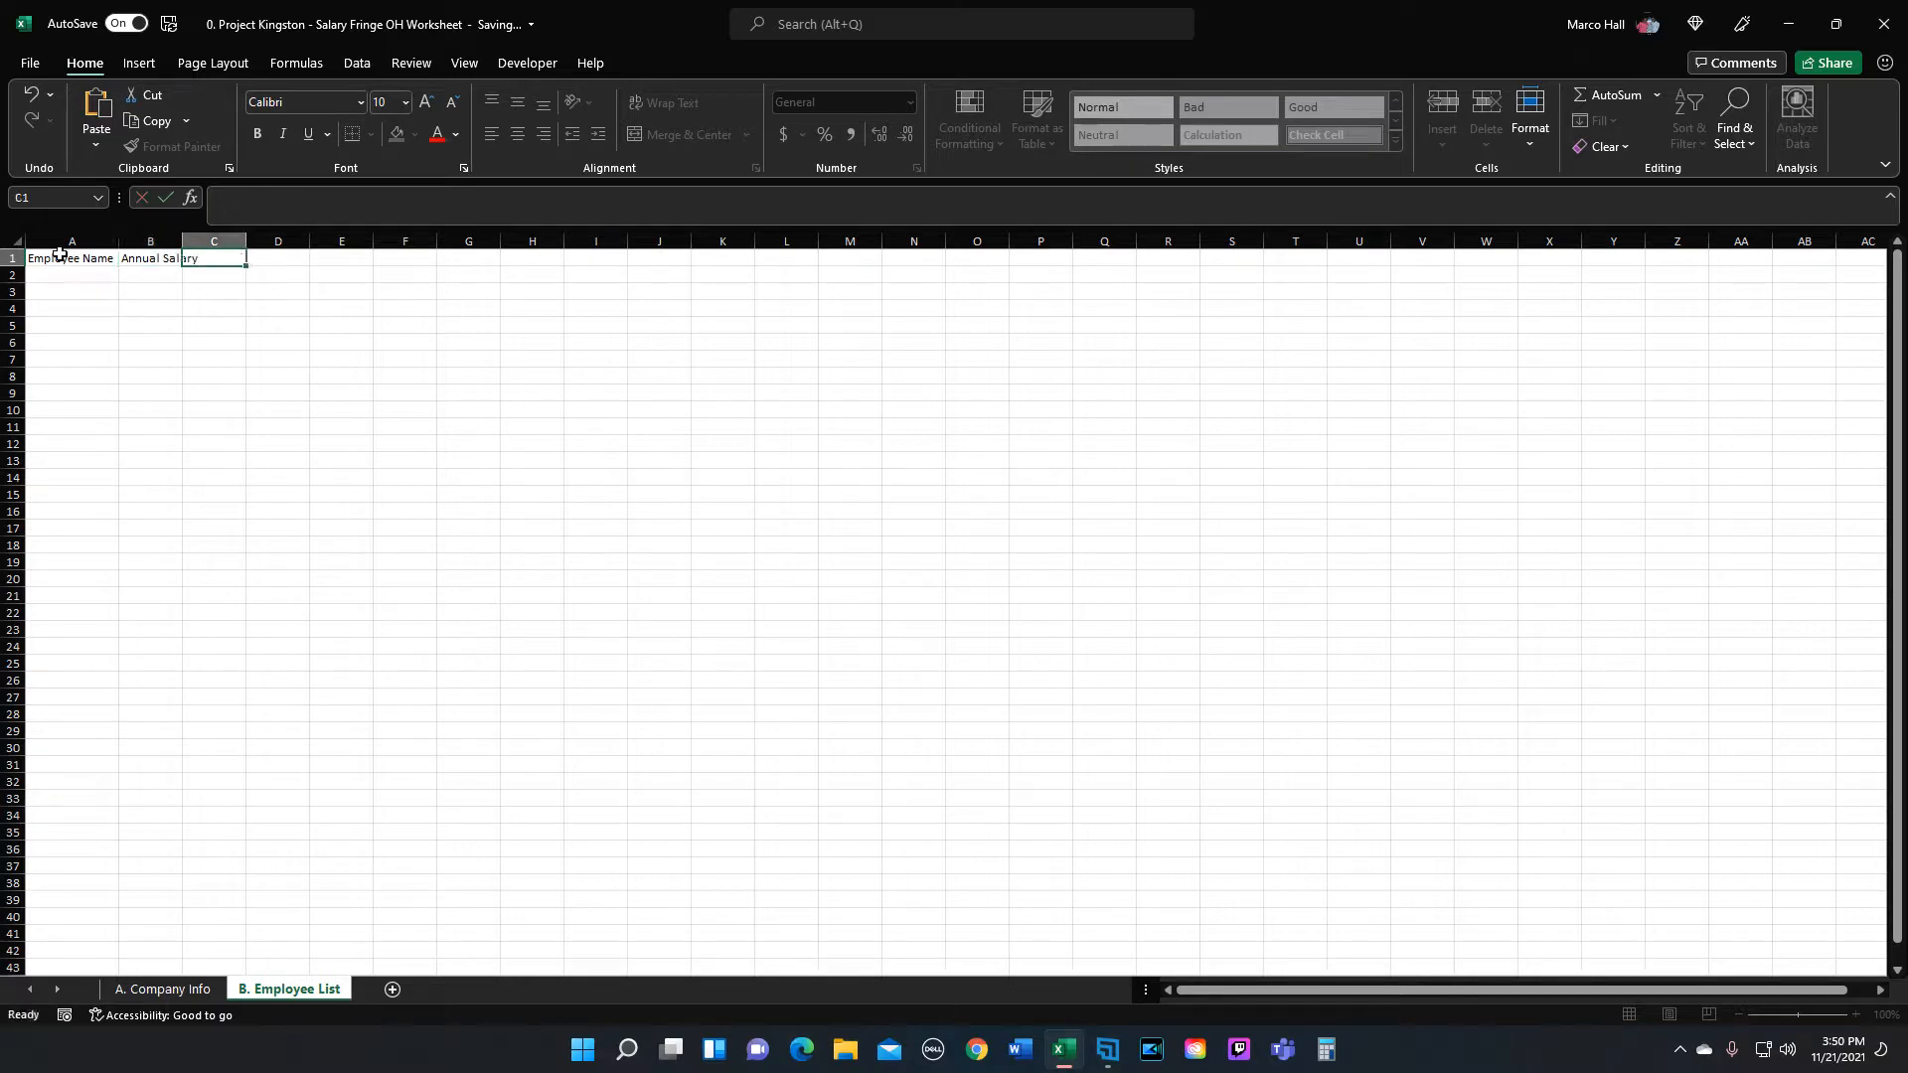
type("Annual Hours")
key("Tab")
double_click(182, 243)
Step: Add the note "Salary Employees No Hourly" in cell A7 of the A. Company Info sheet
left_click(162, 989)
left_click(71, 363)
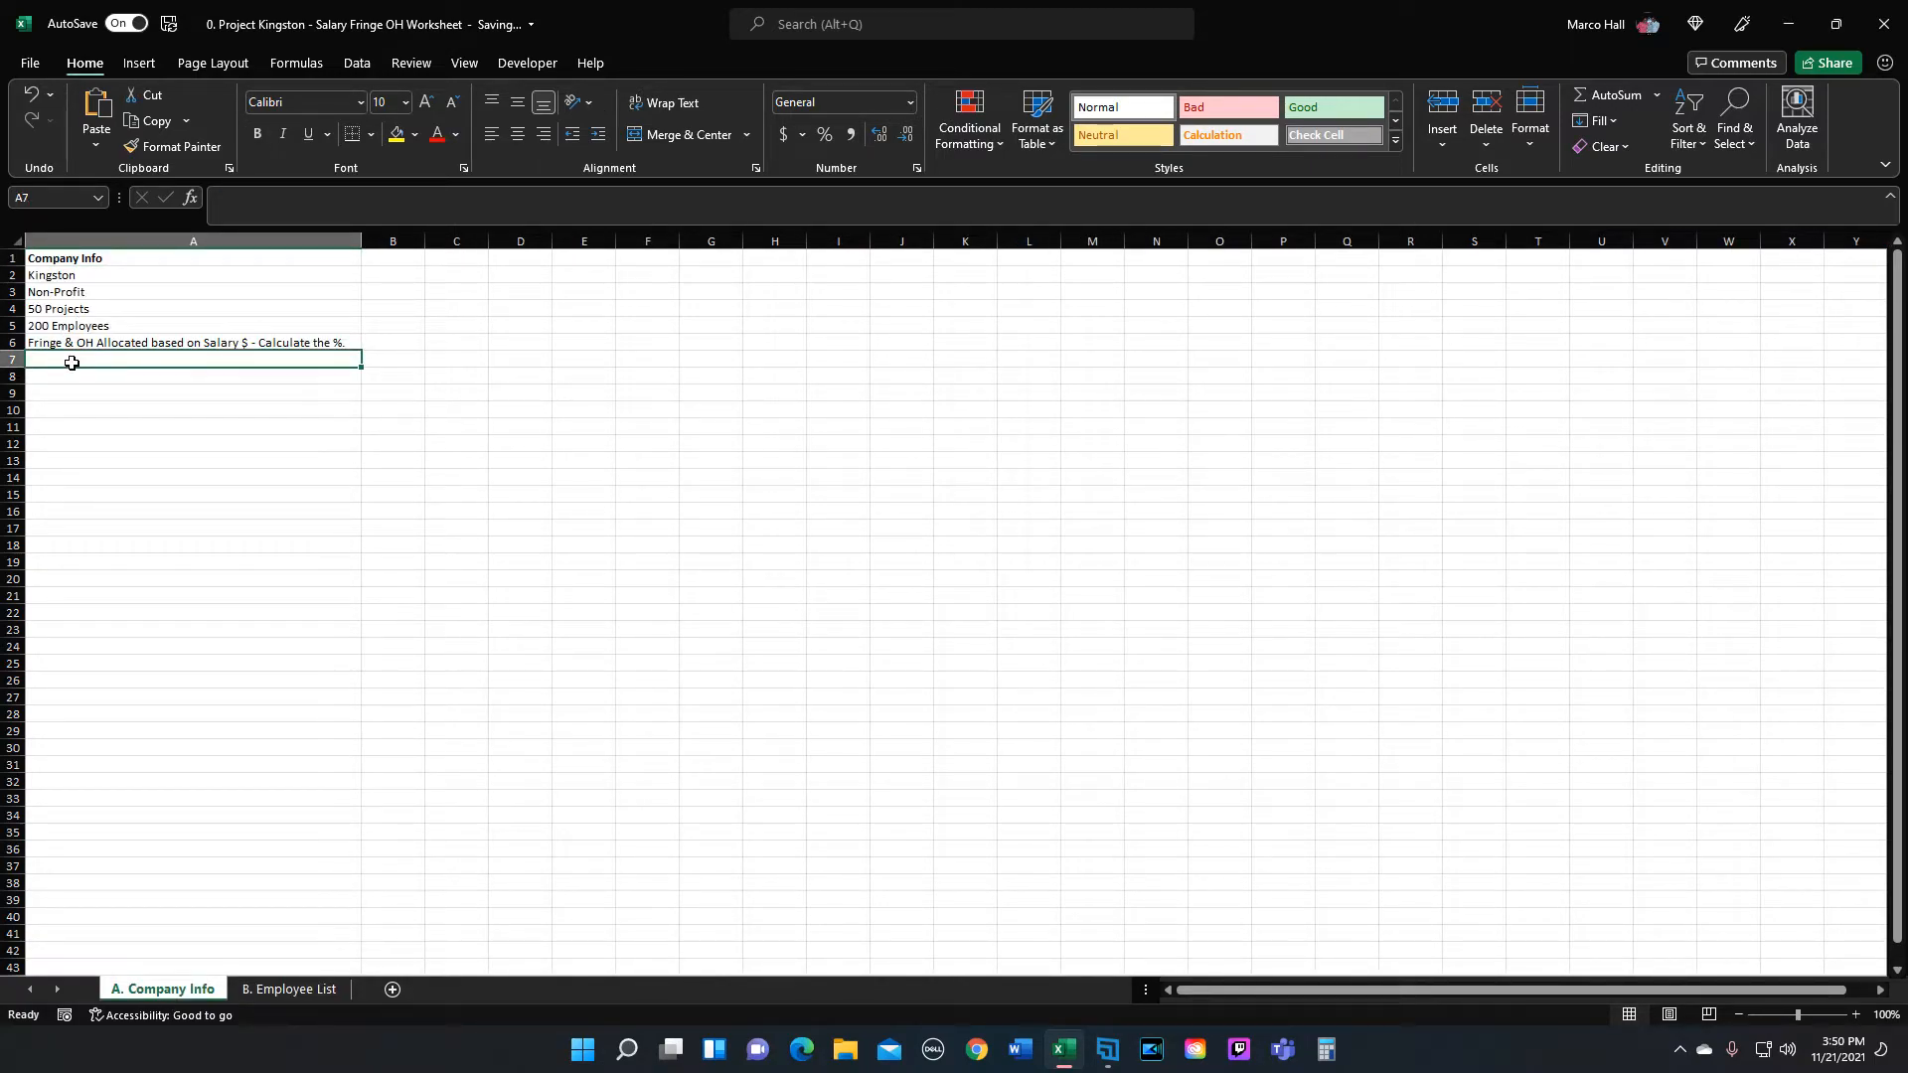
type("Salary Employees No Hourly")
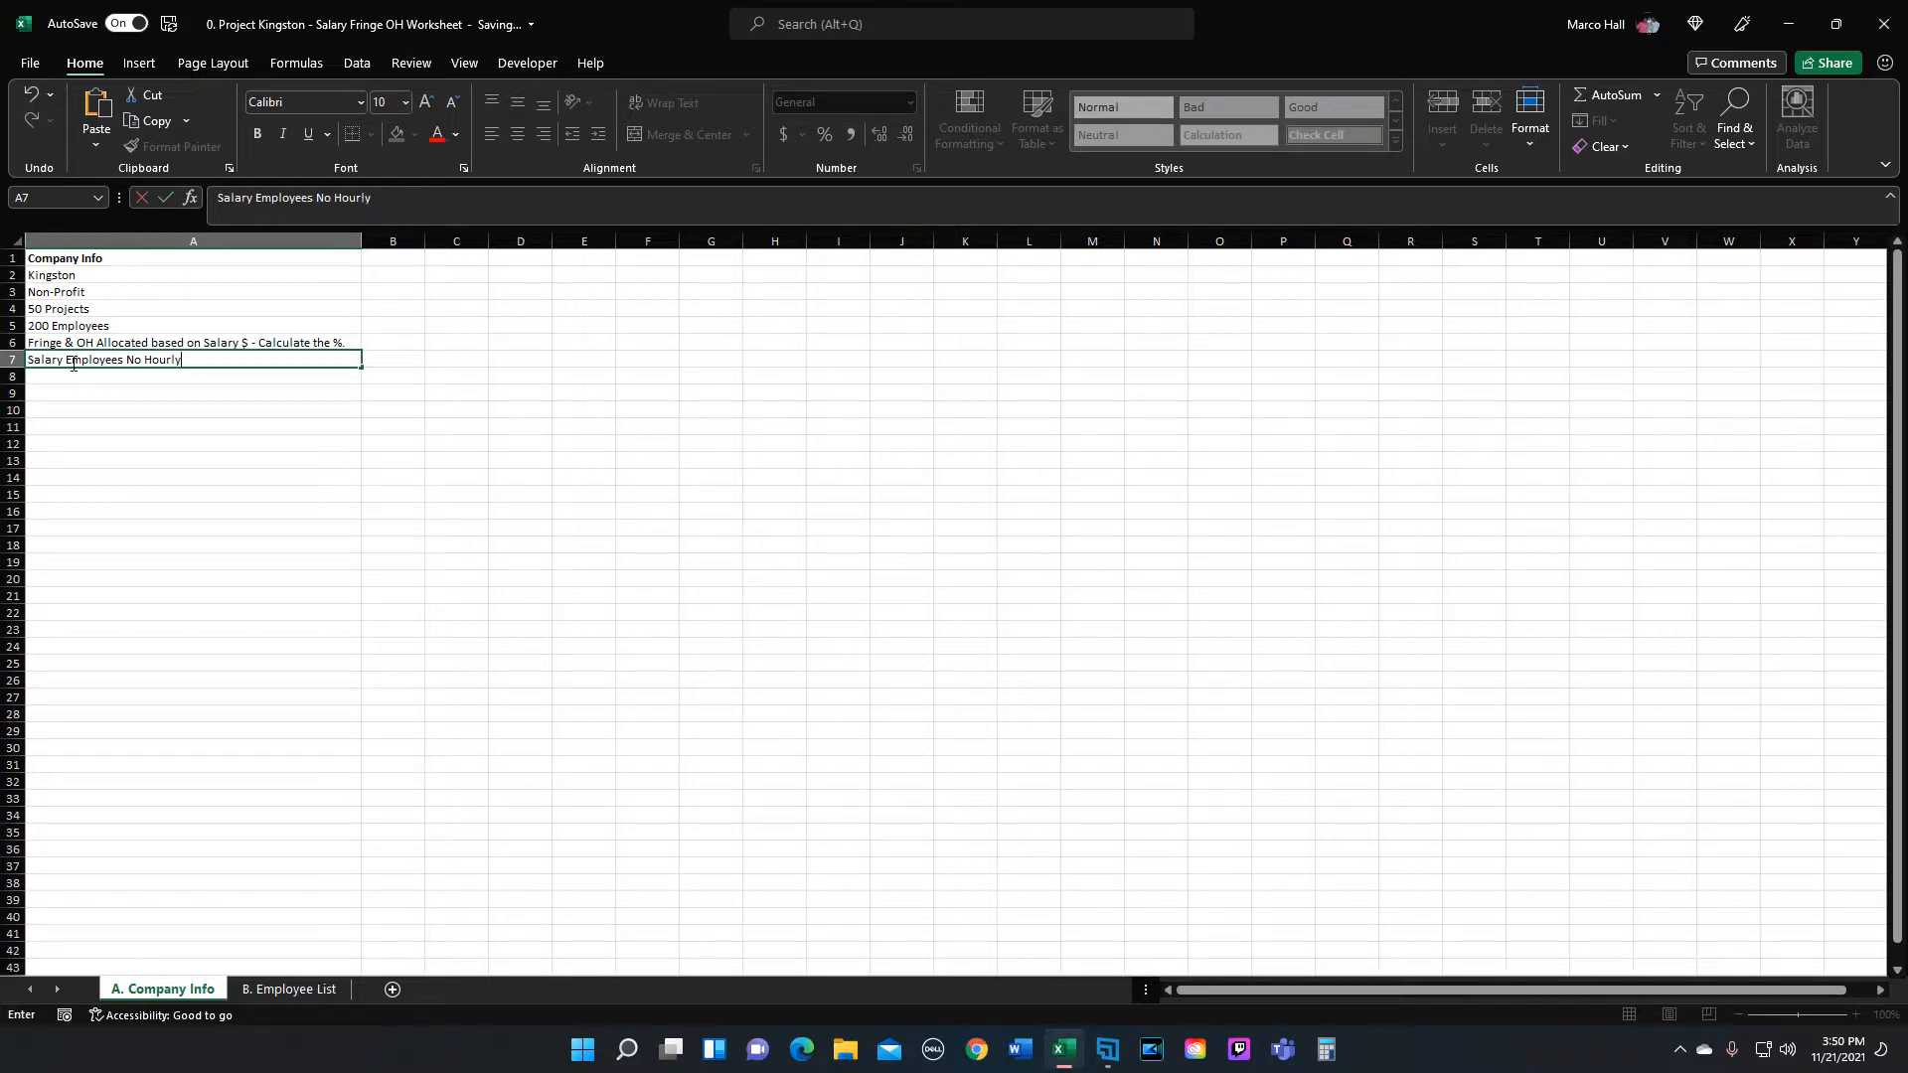
key("Return")
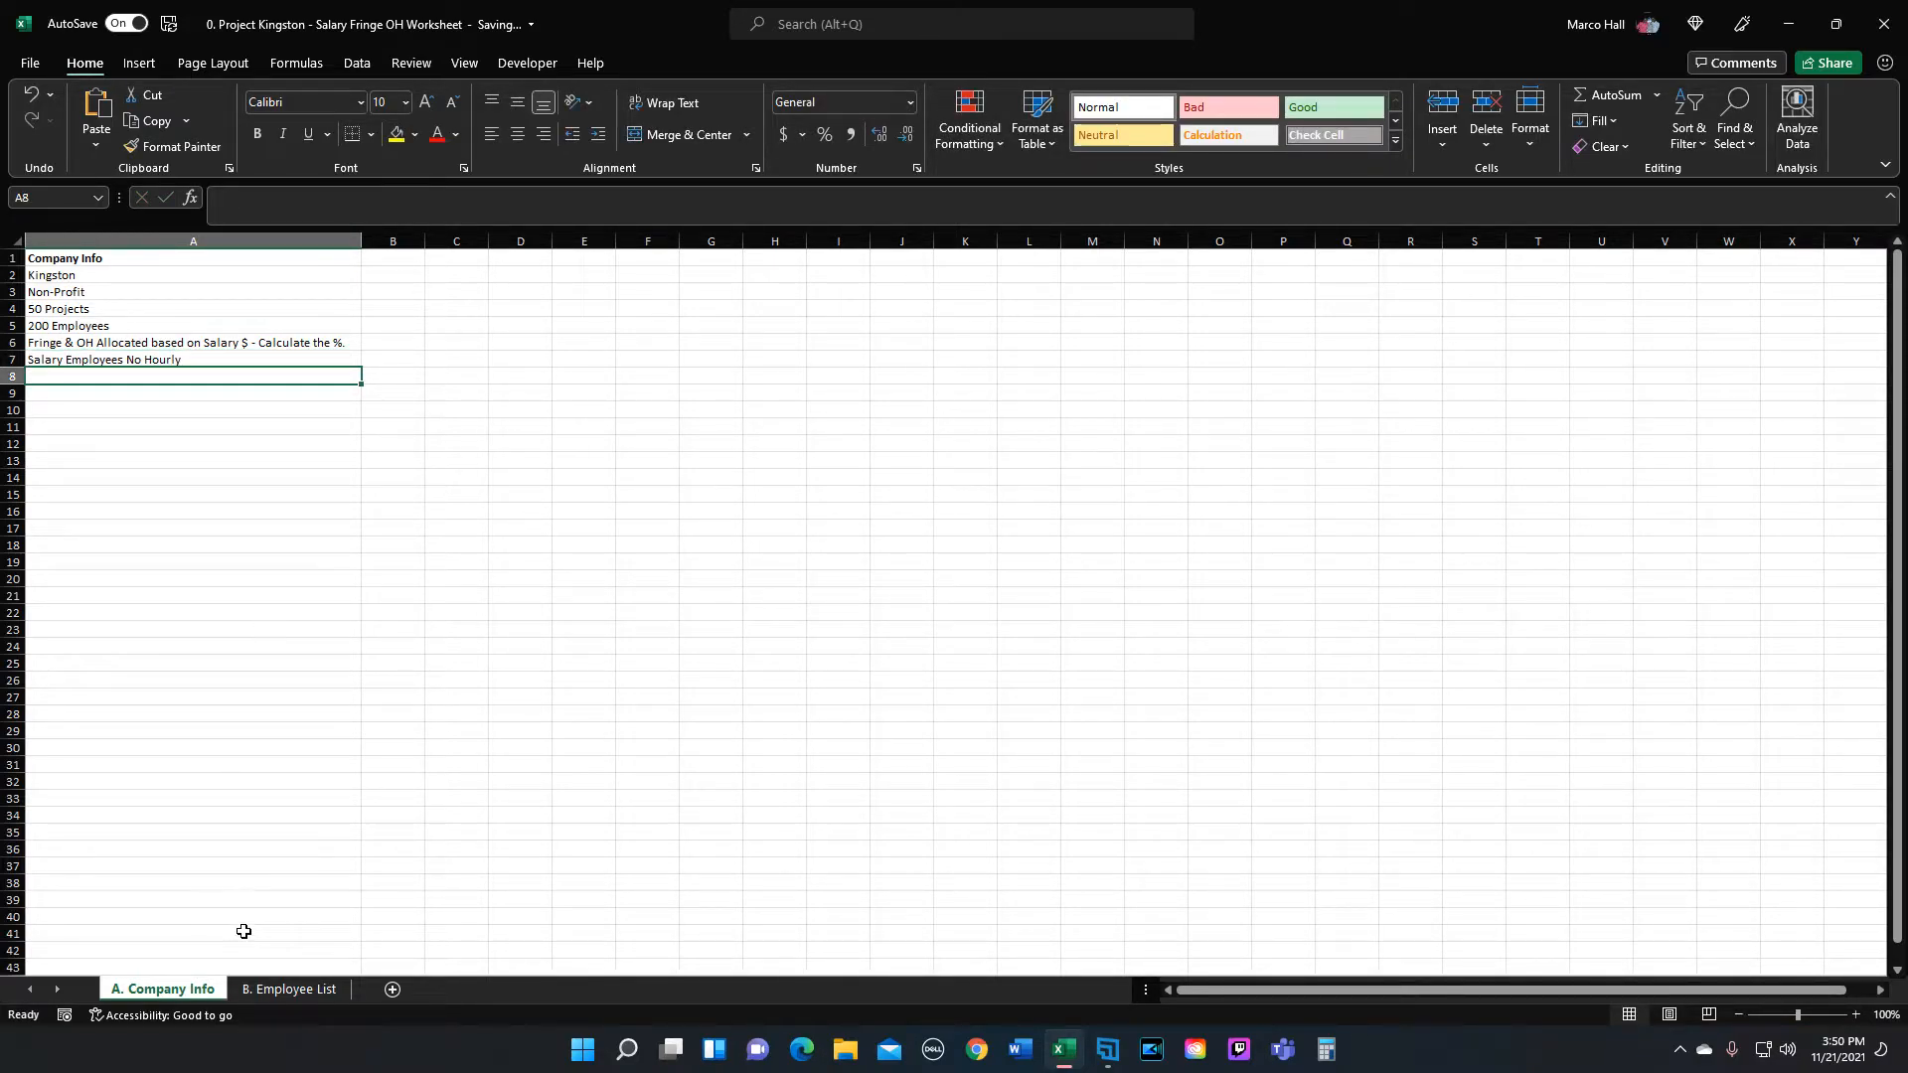
Step: On the B. Employee List sheet, fit the Annual Hours column to its header text
left_click(275, 990)
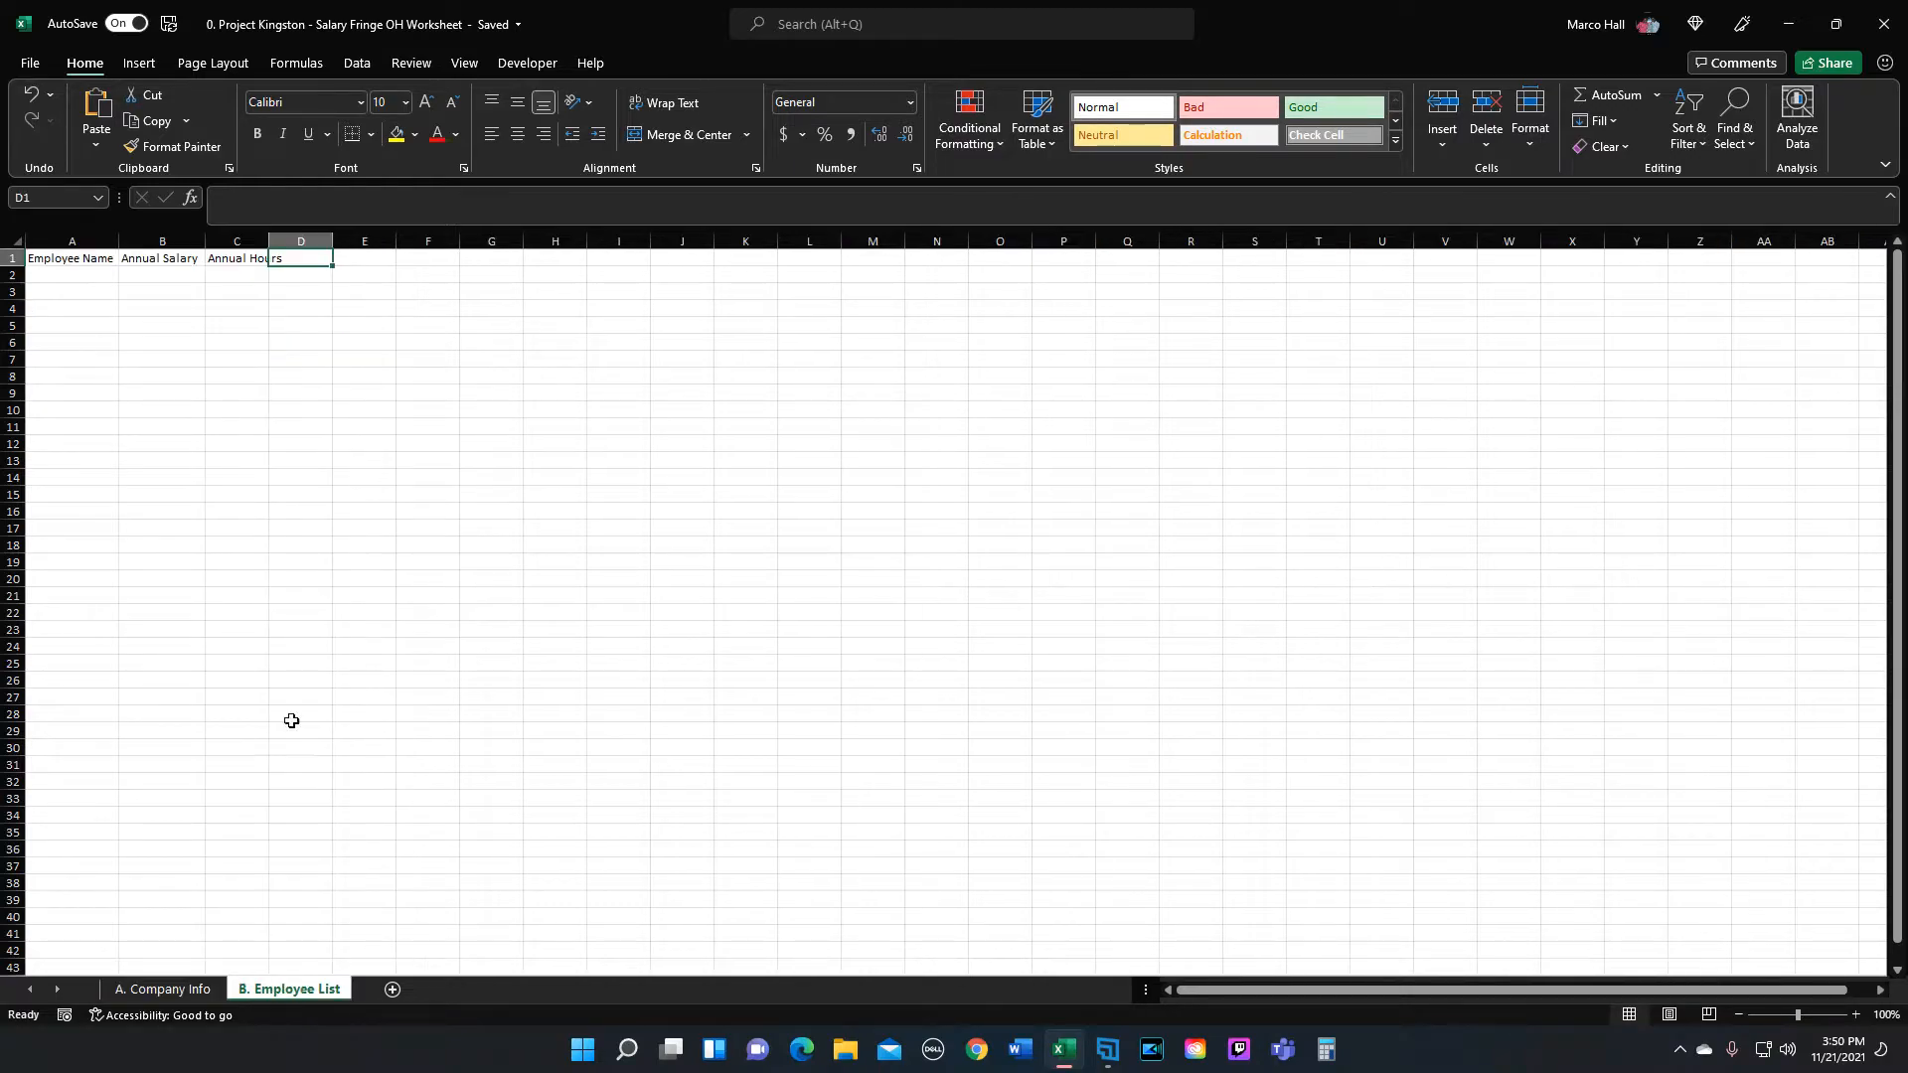
left_click(279, 241)
double_click(269, 242)
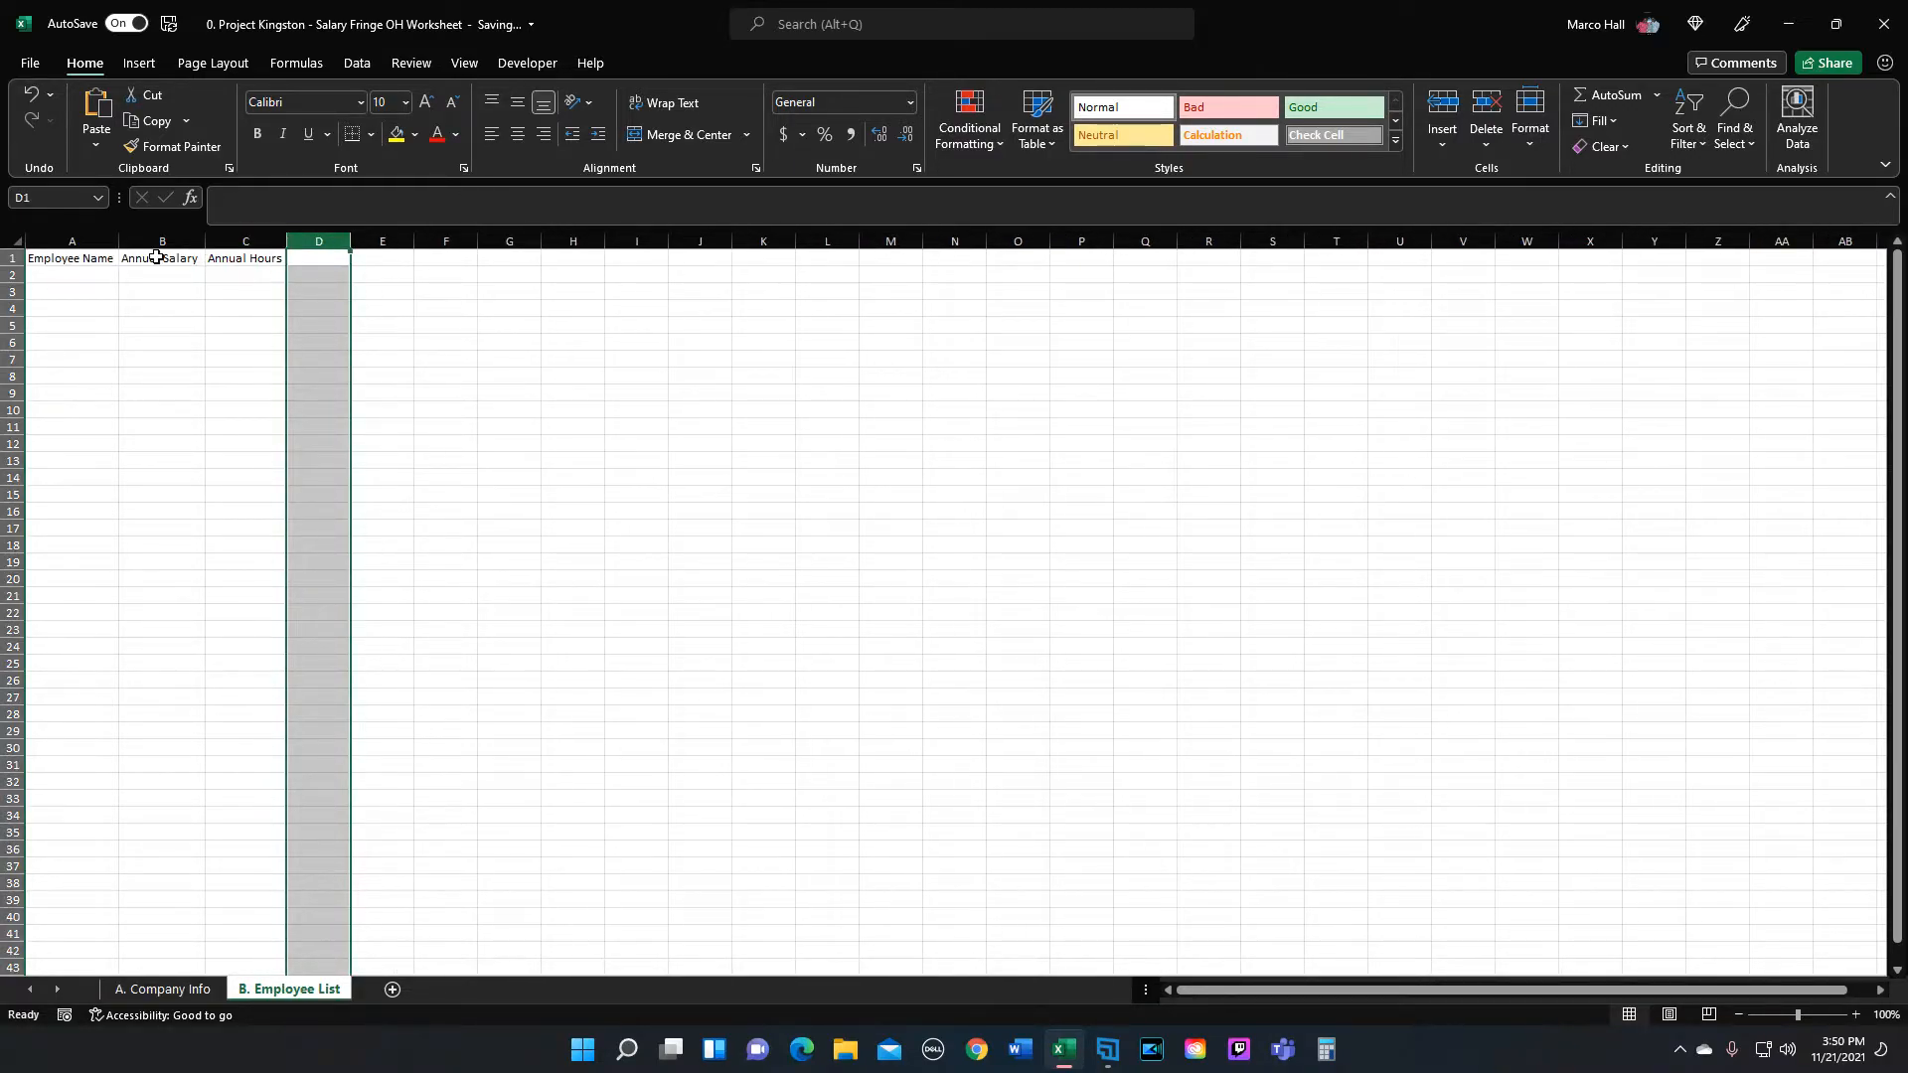
Step: Insert a new column before Employee Name and enter the header Employee in A1
left_click(88, 238)
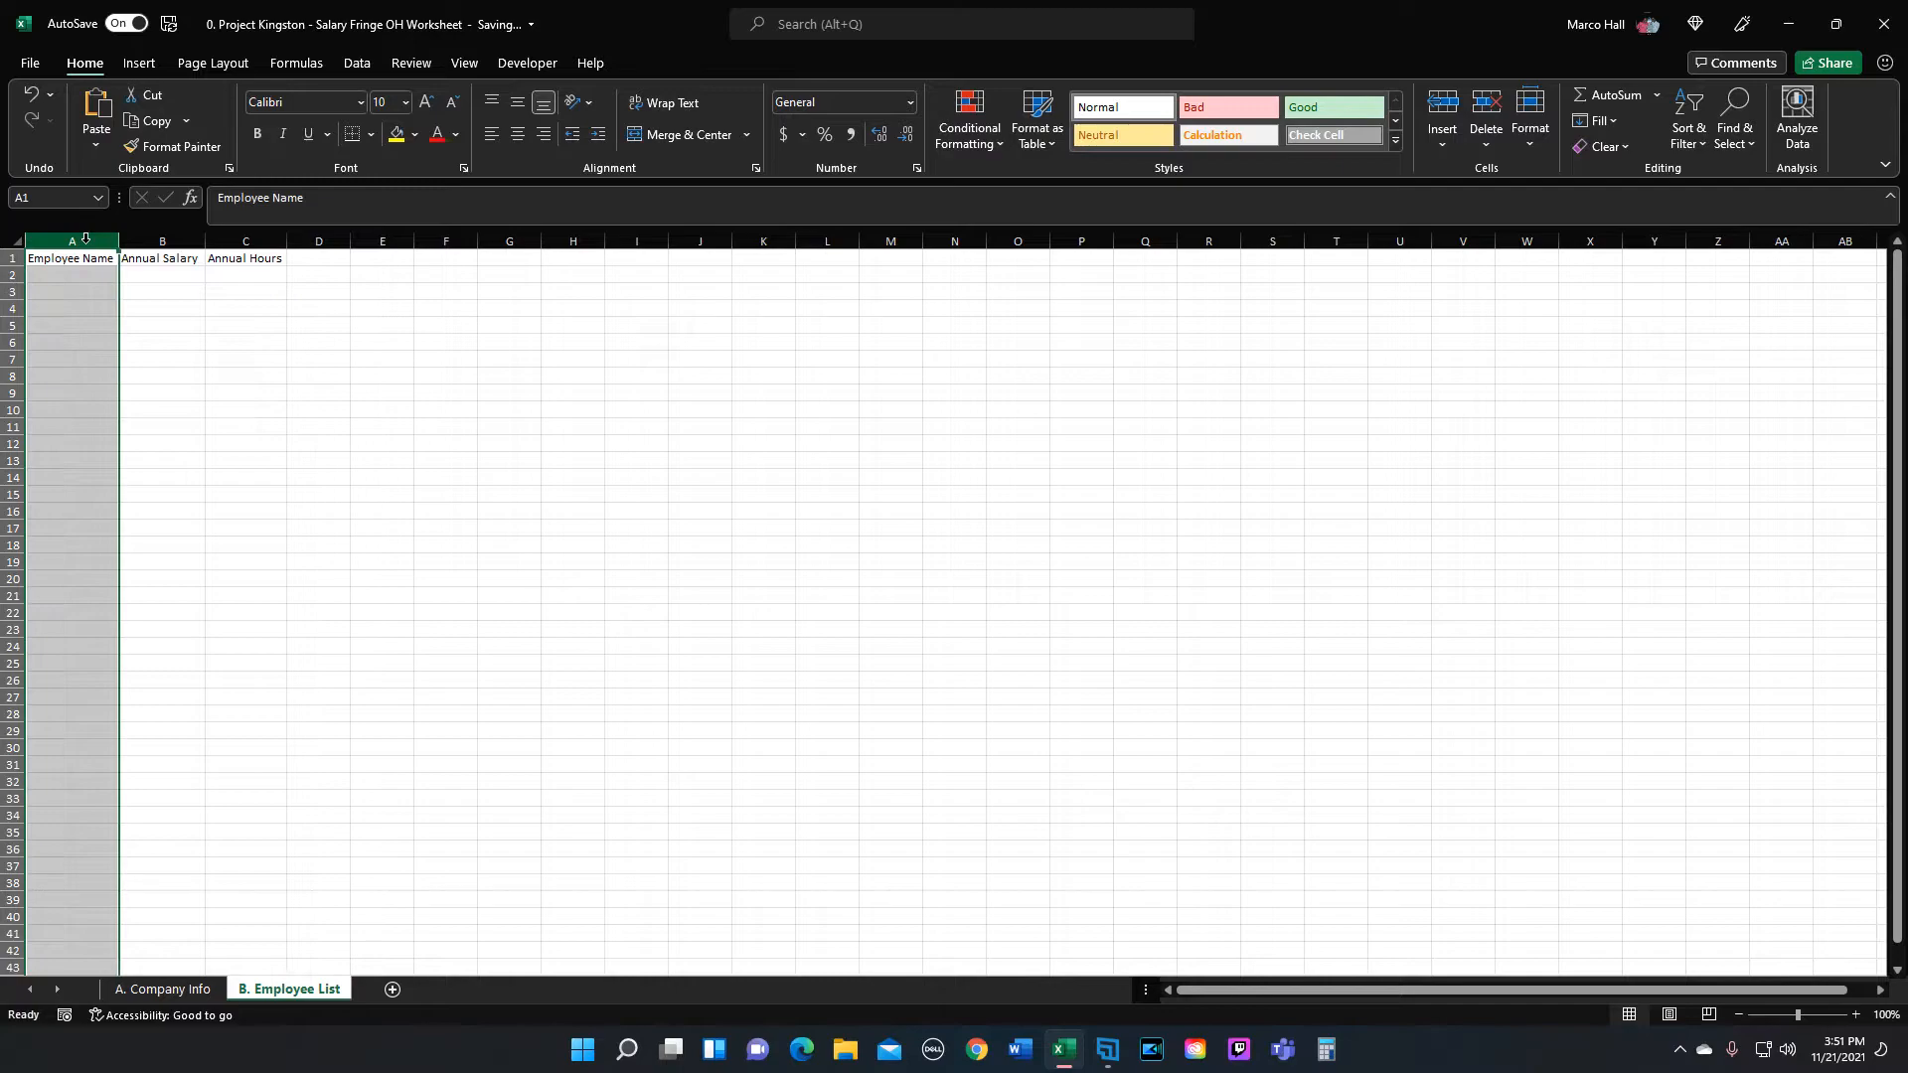
right_click(64, 291)
left_click(121, 457)
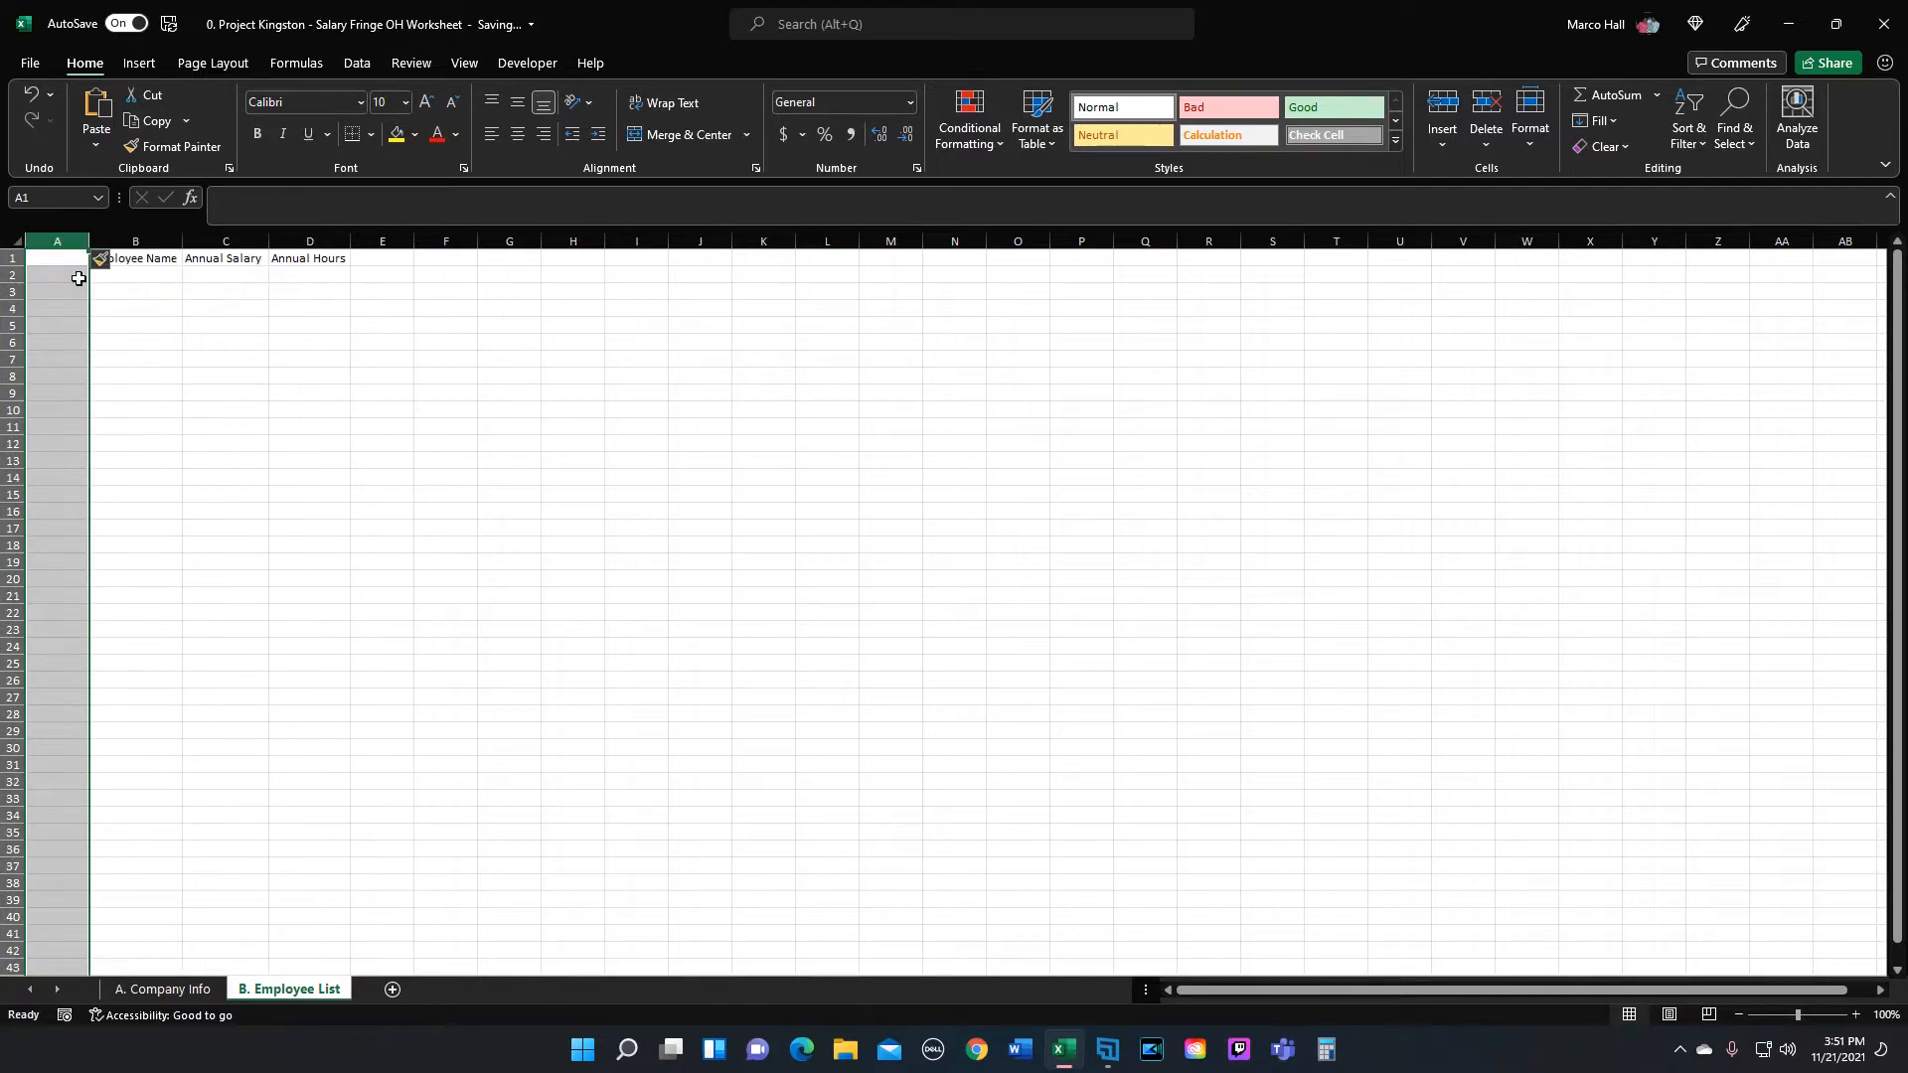
left_click(74, 258)
type("Emp")
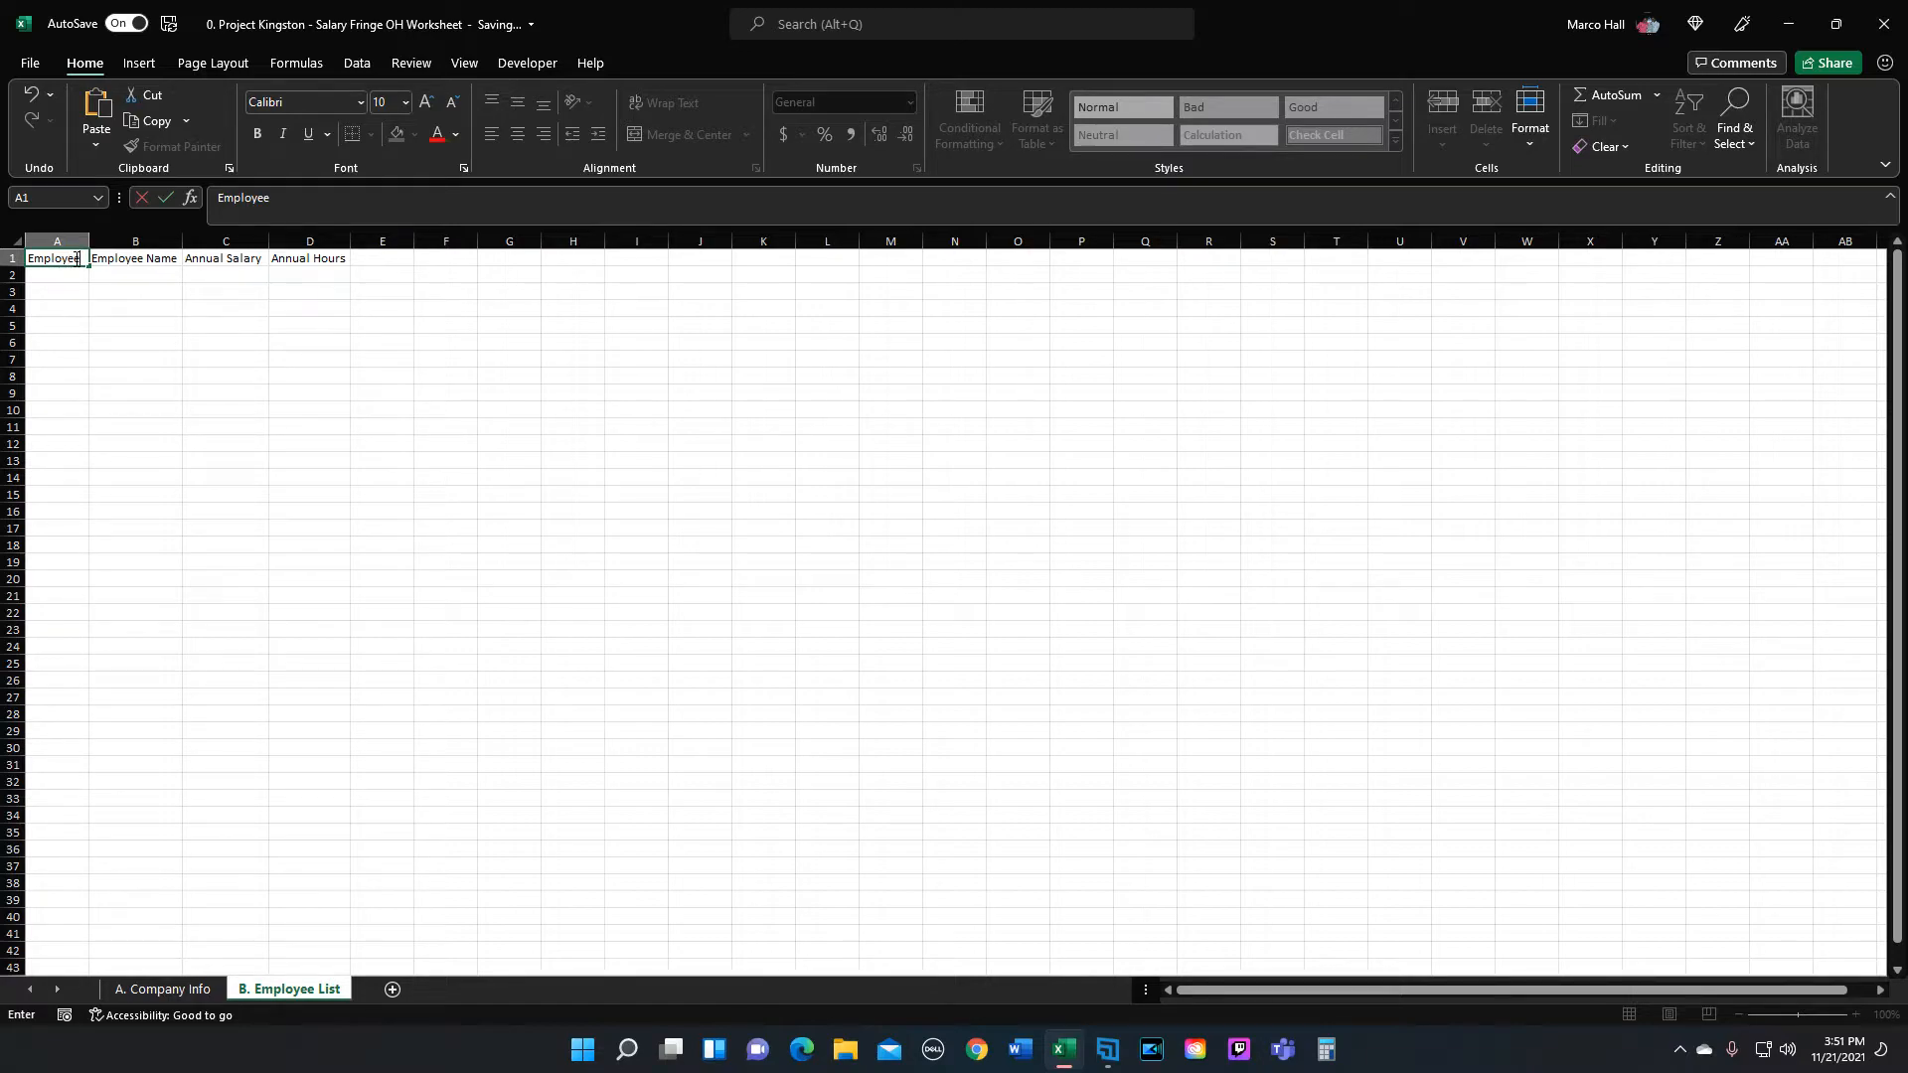
type("loyee")
key("Return")
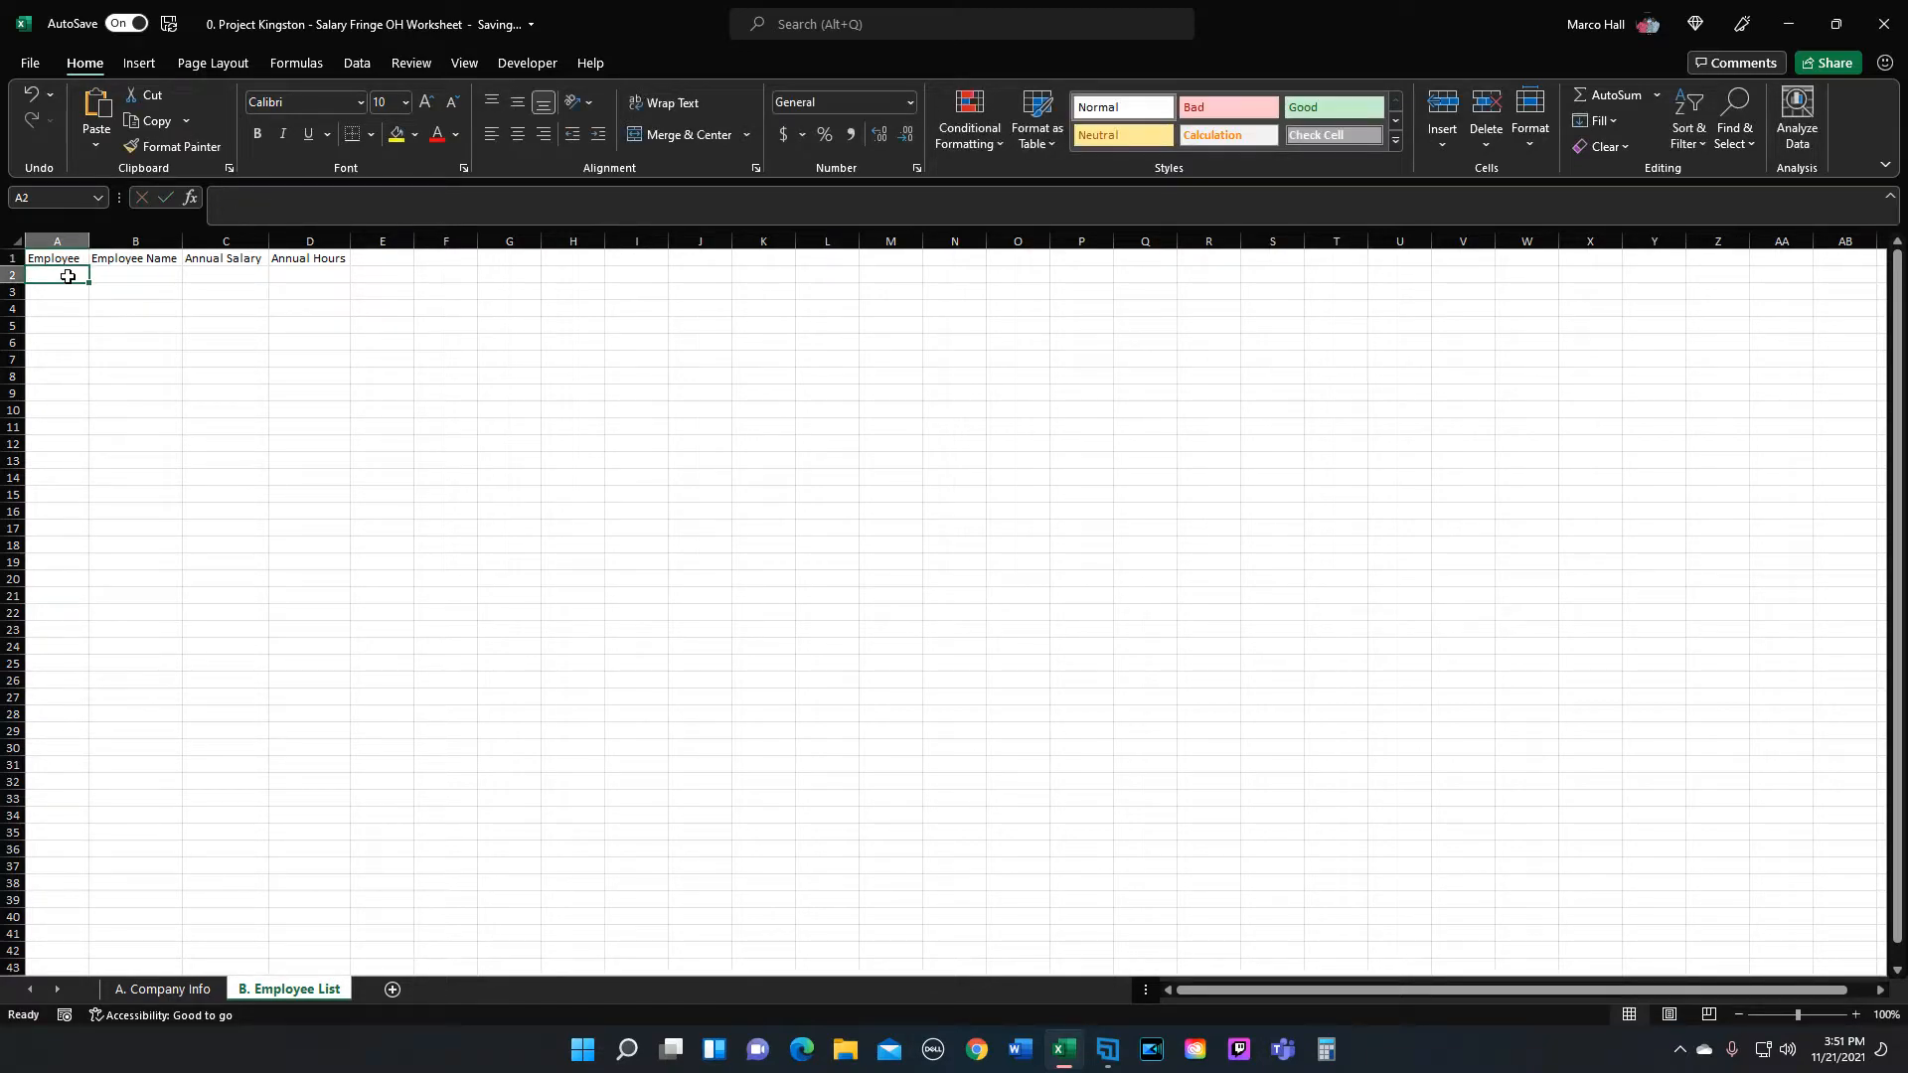
Step: Enter the header Expected Monthly Salary in E1 and fit column E to it
left_click(358, 261)
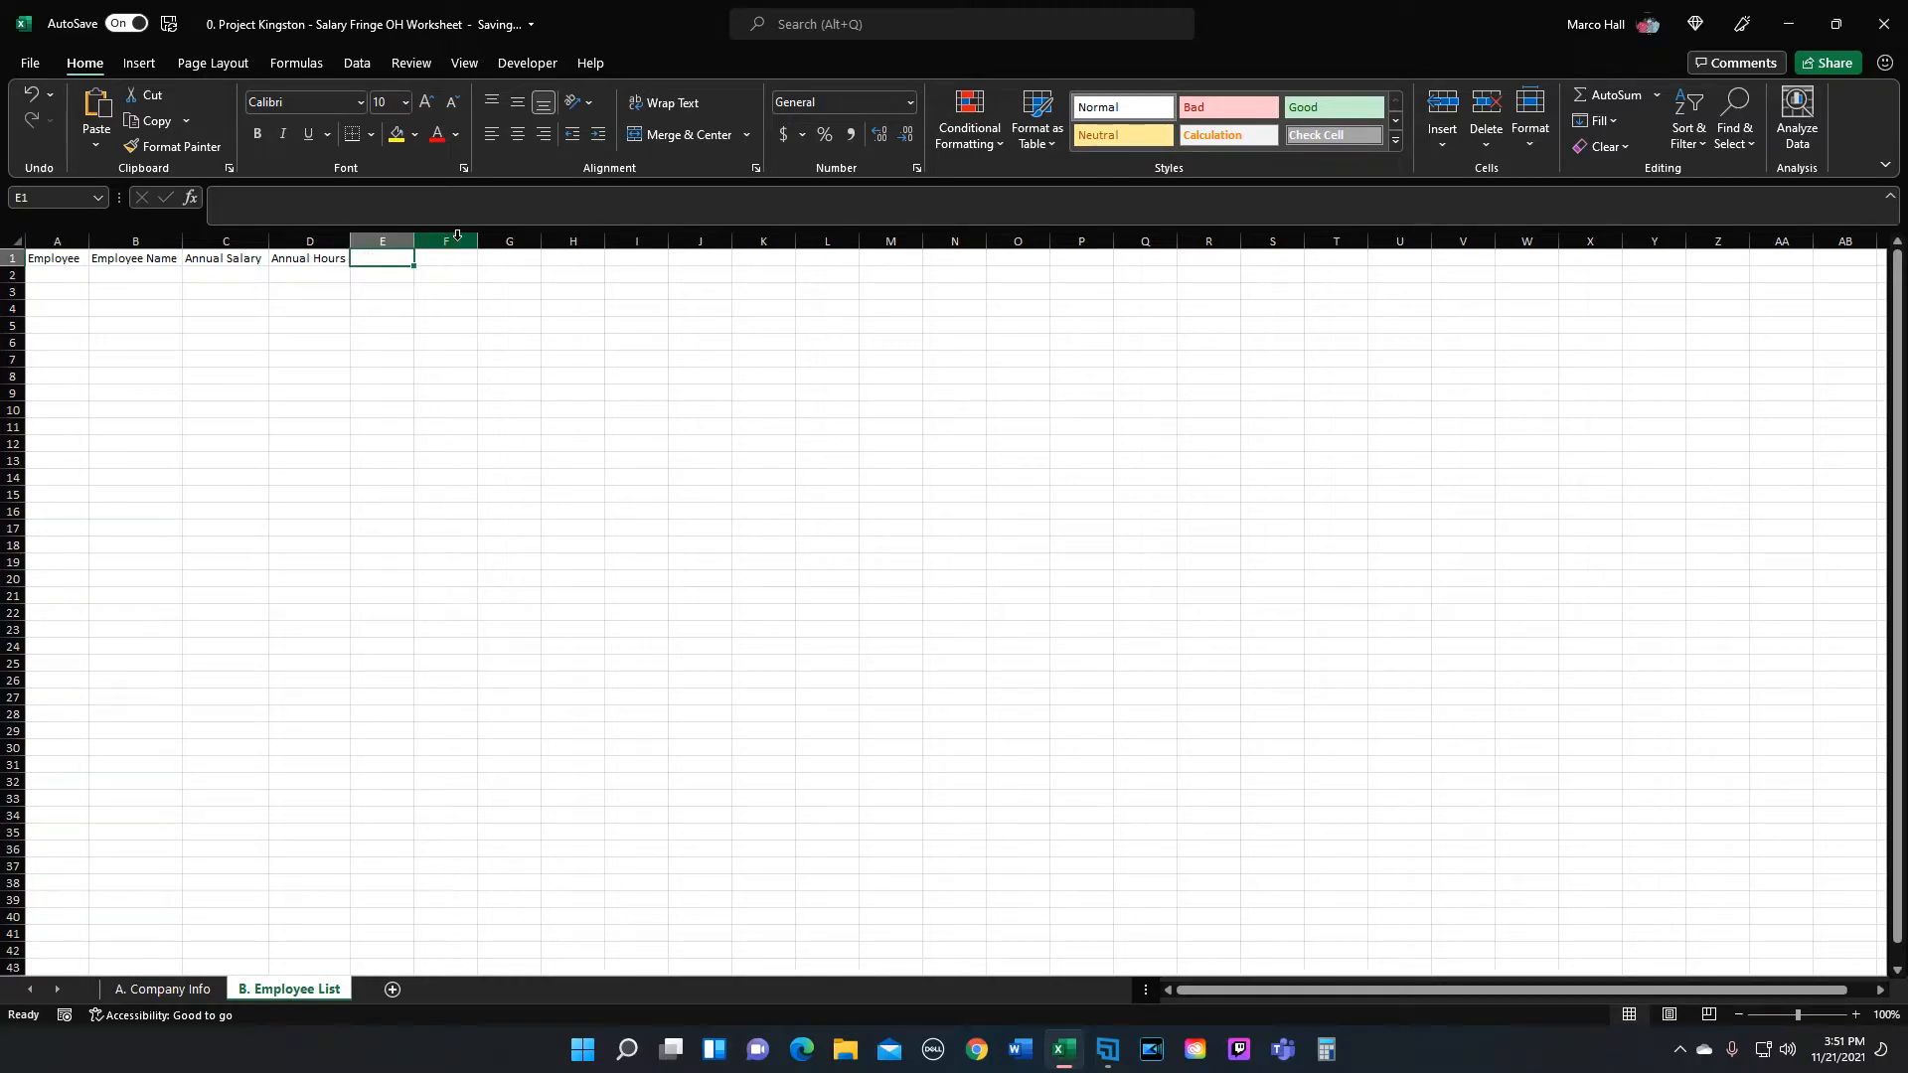
type("Expected")
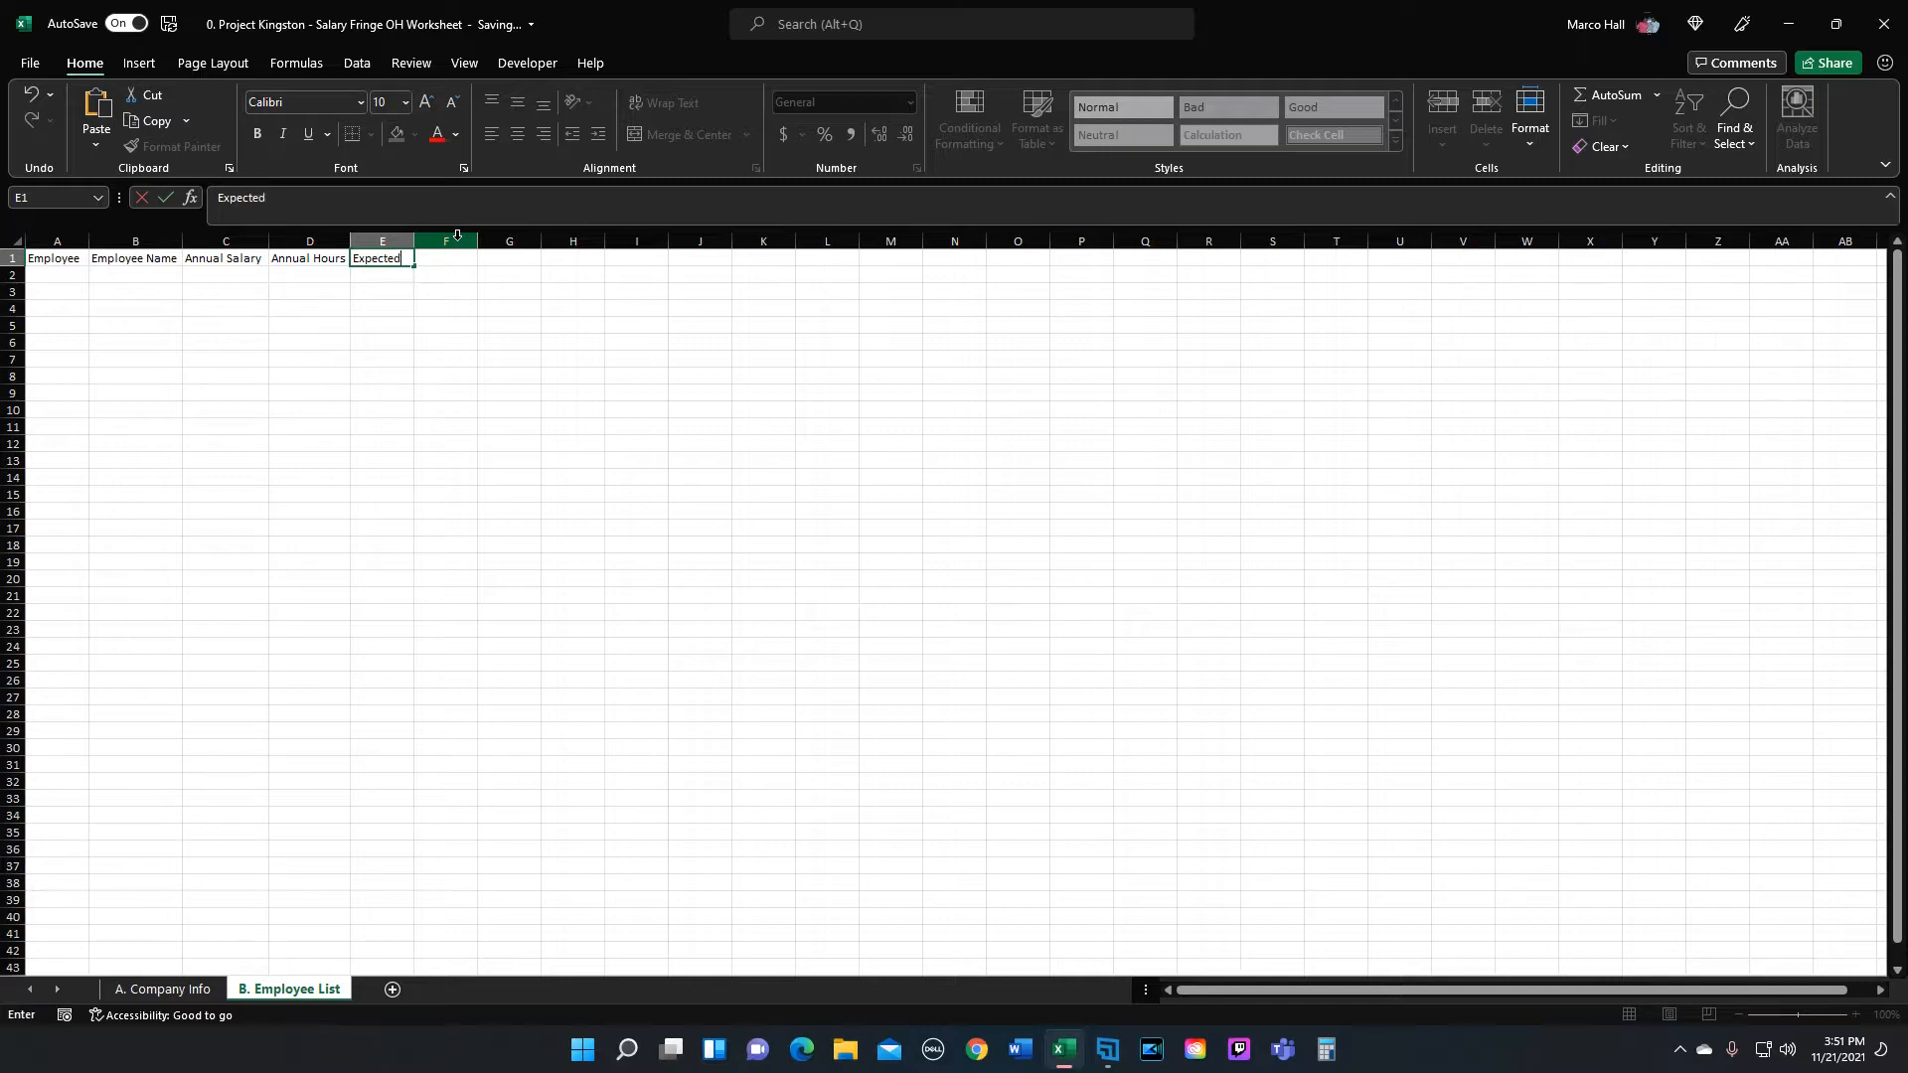
type(" Monthly Salary")
key("Tab")
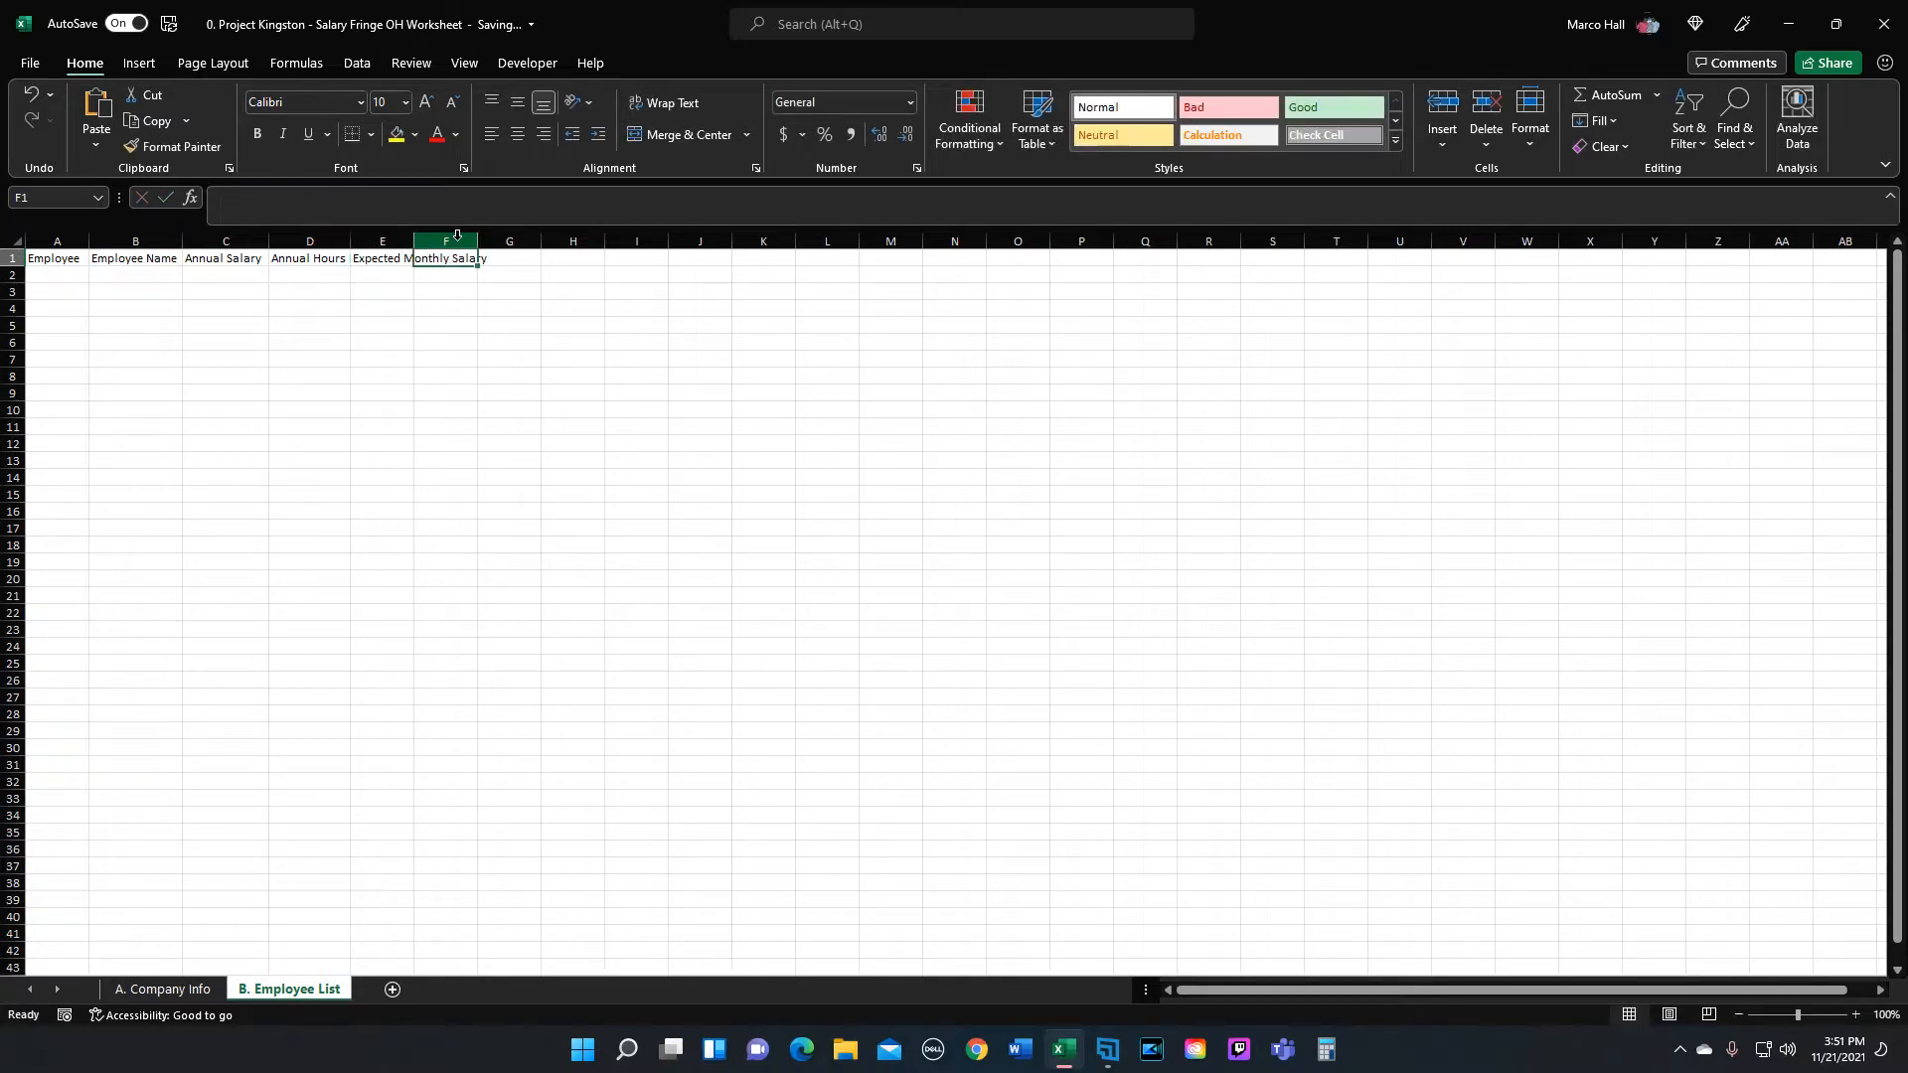
double_click(414, 242)
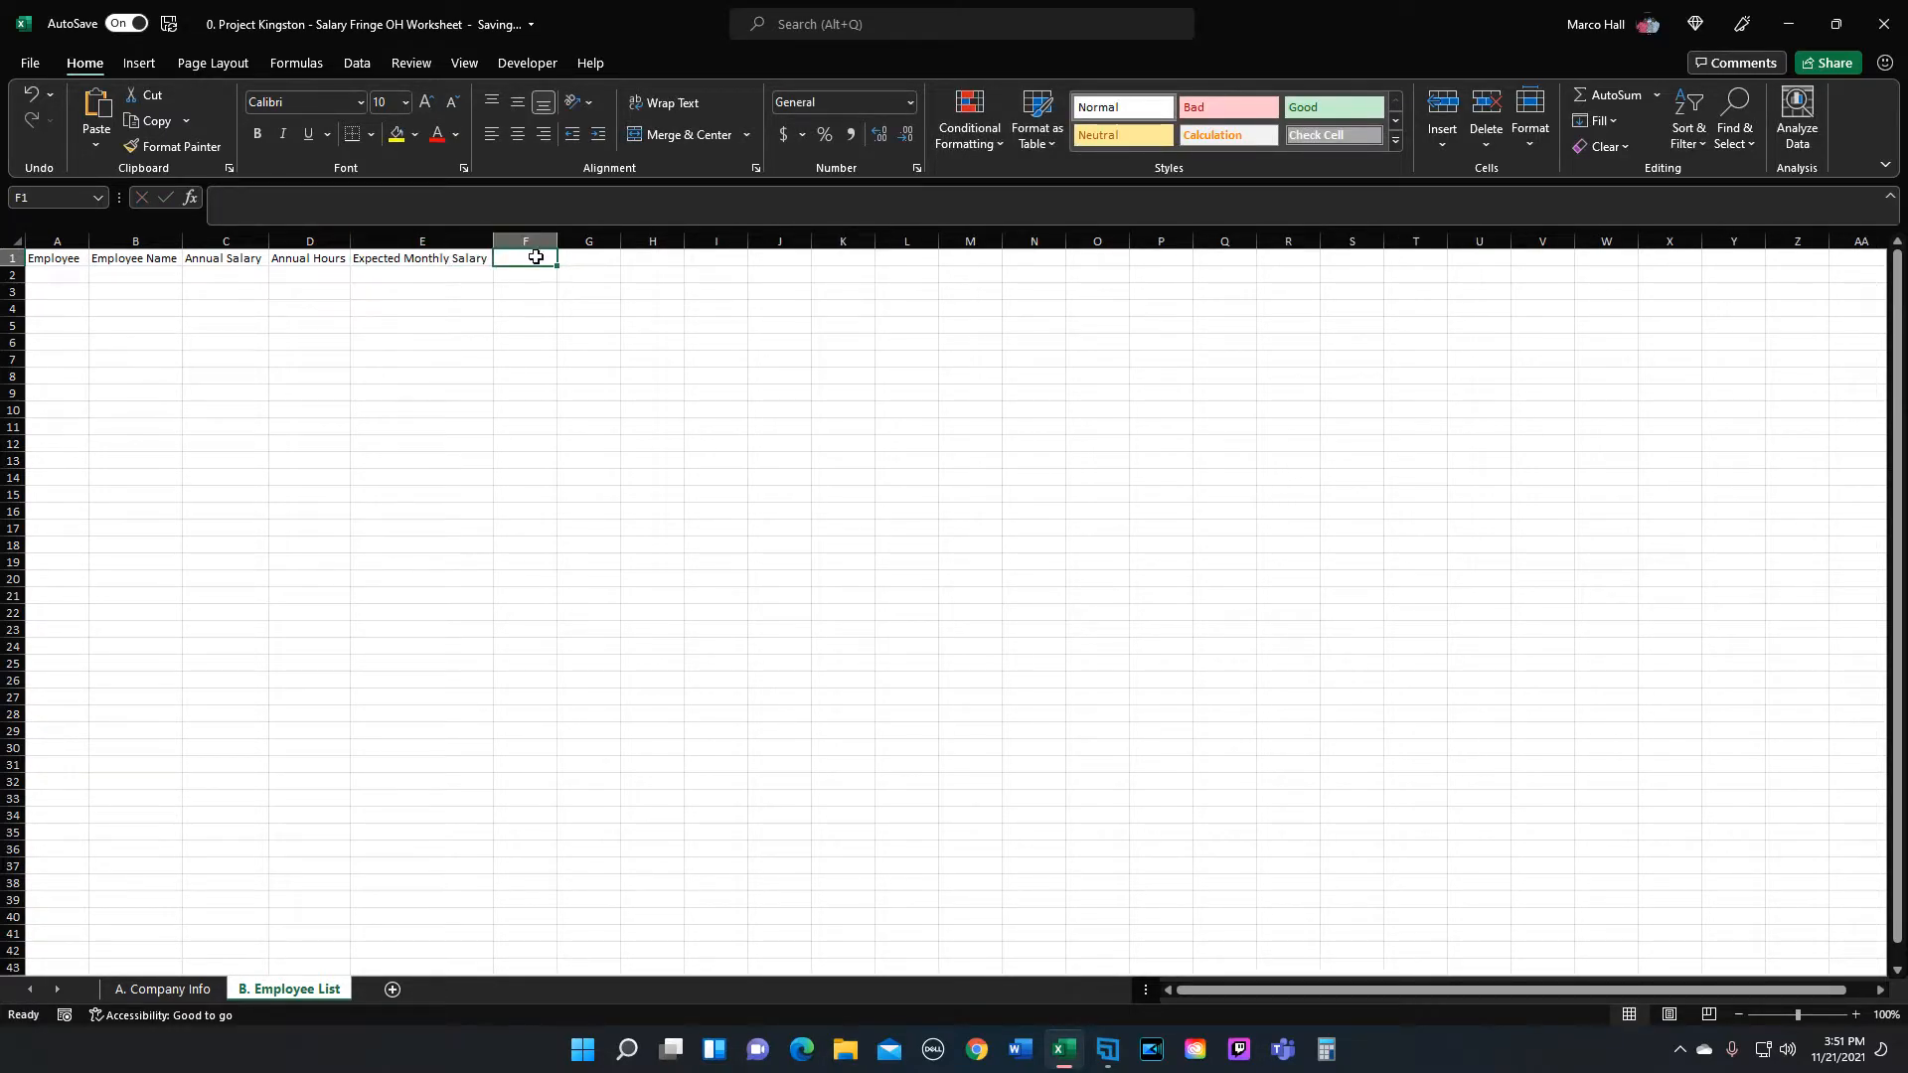
Step: Enter the header Expected Hourly in F1 and fit column F to it
type("Expected Hourly")
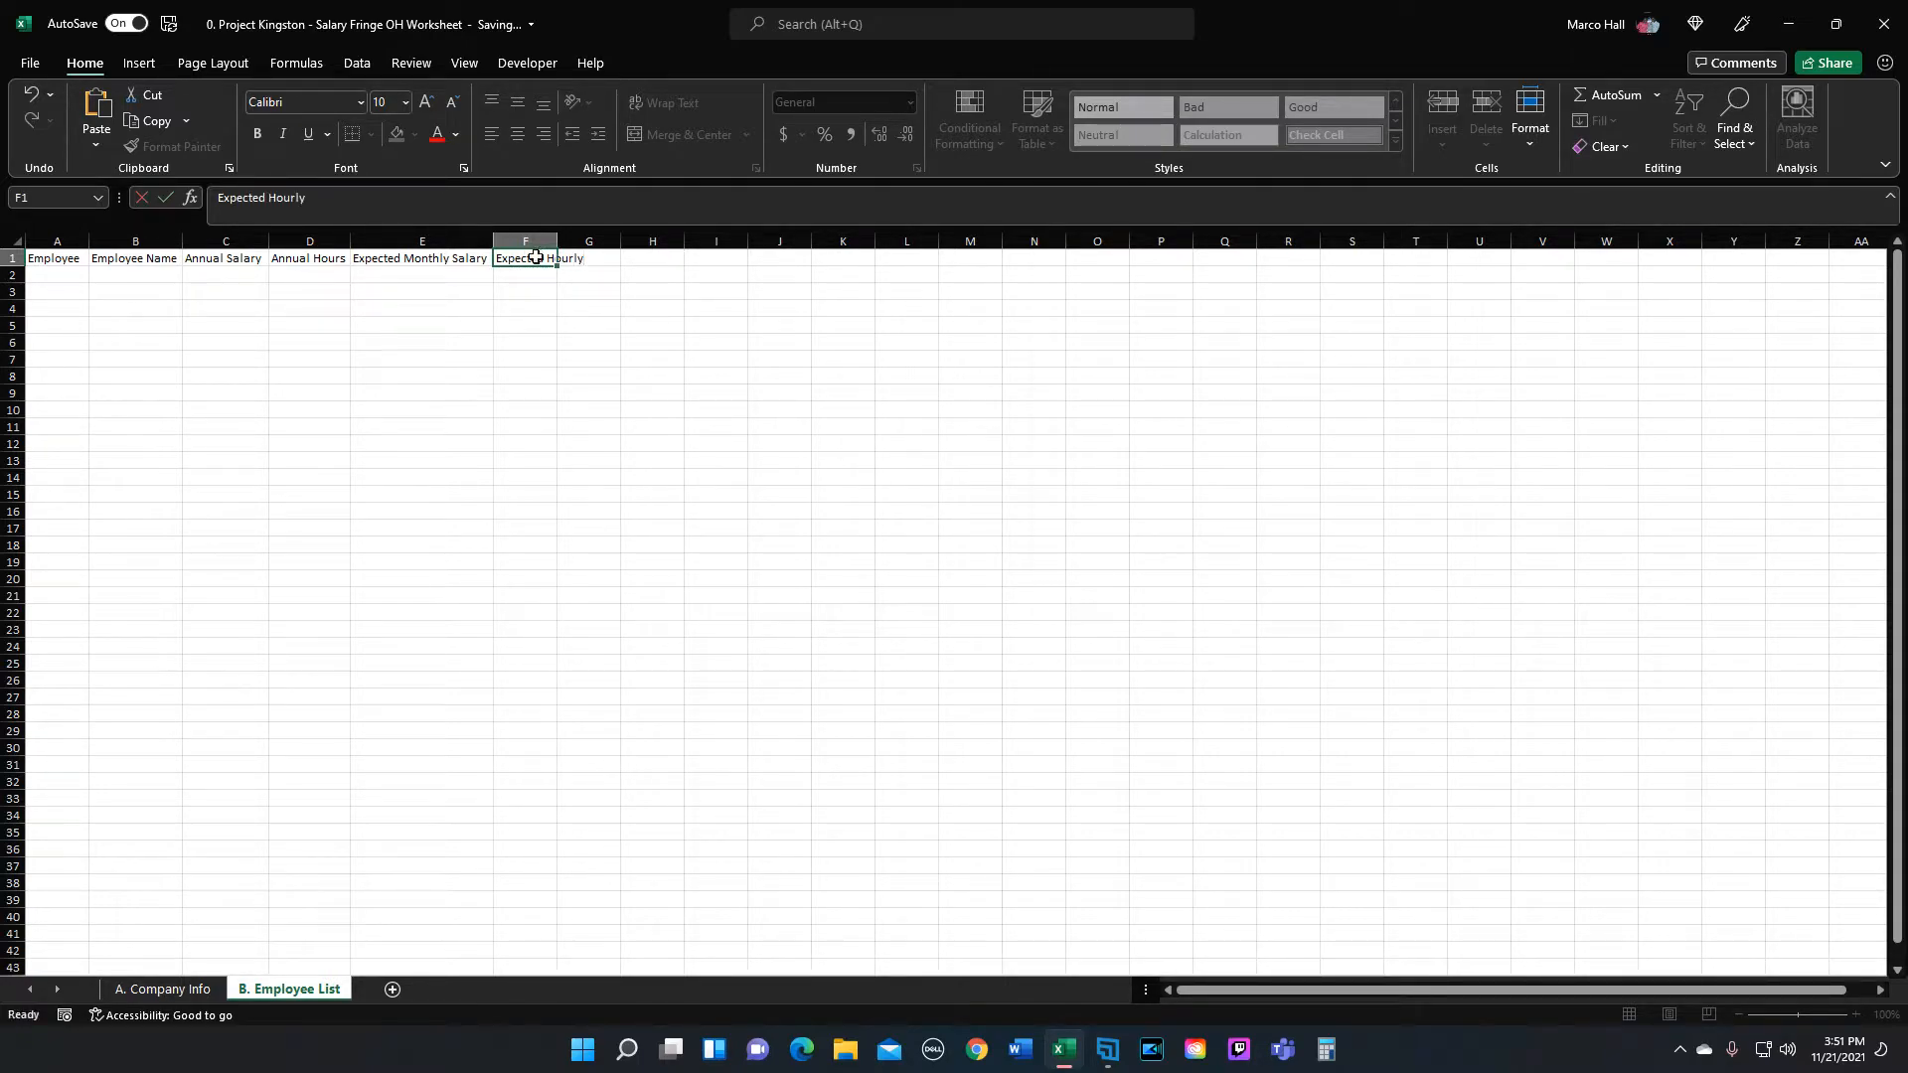
key("Return")
double_click(558, 240)
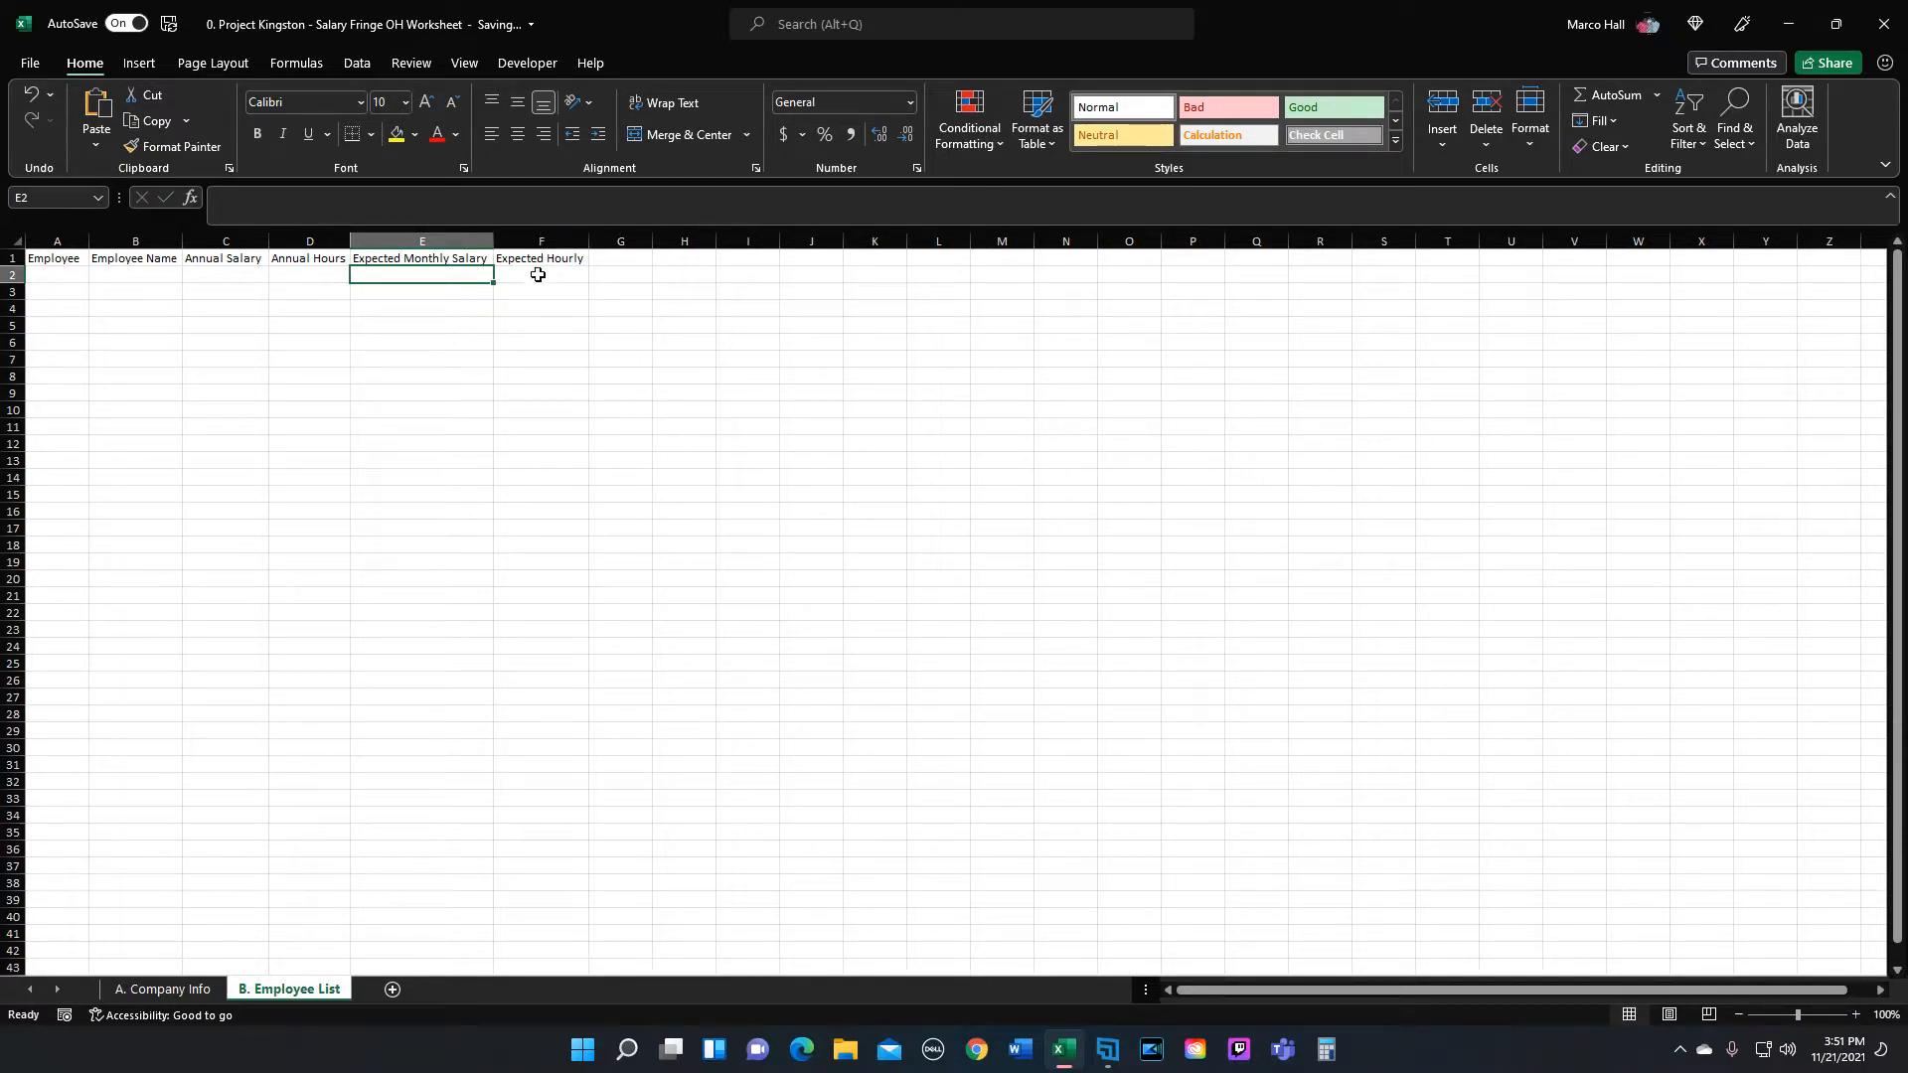
Step: Change the header in F1 to Avg Monthly Hourly and fit column F to it
double_click(544, 260)
left_click_drag(546, 259, 469, 259)
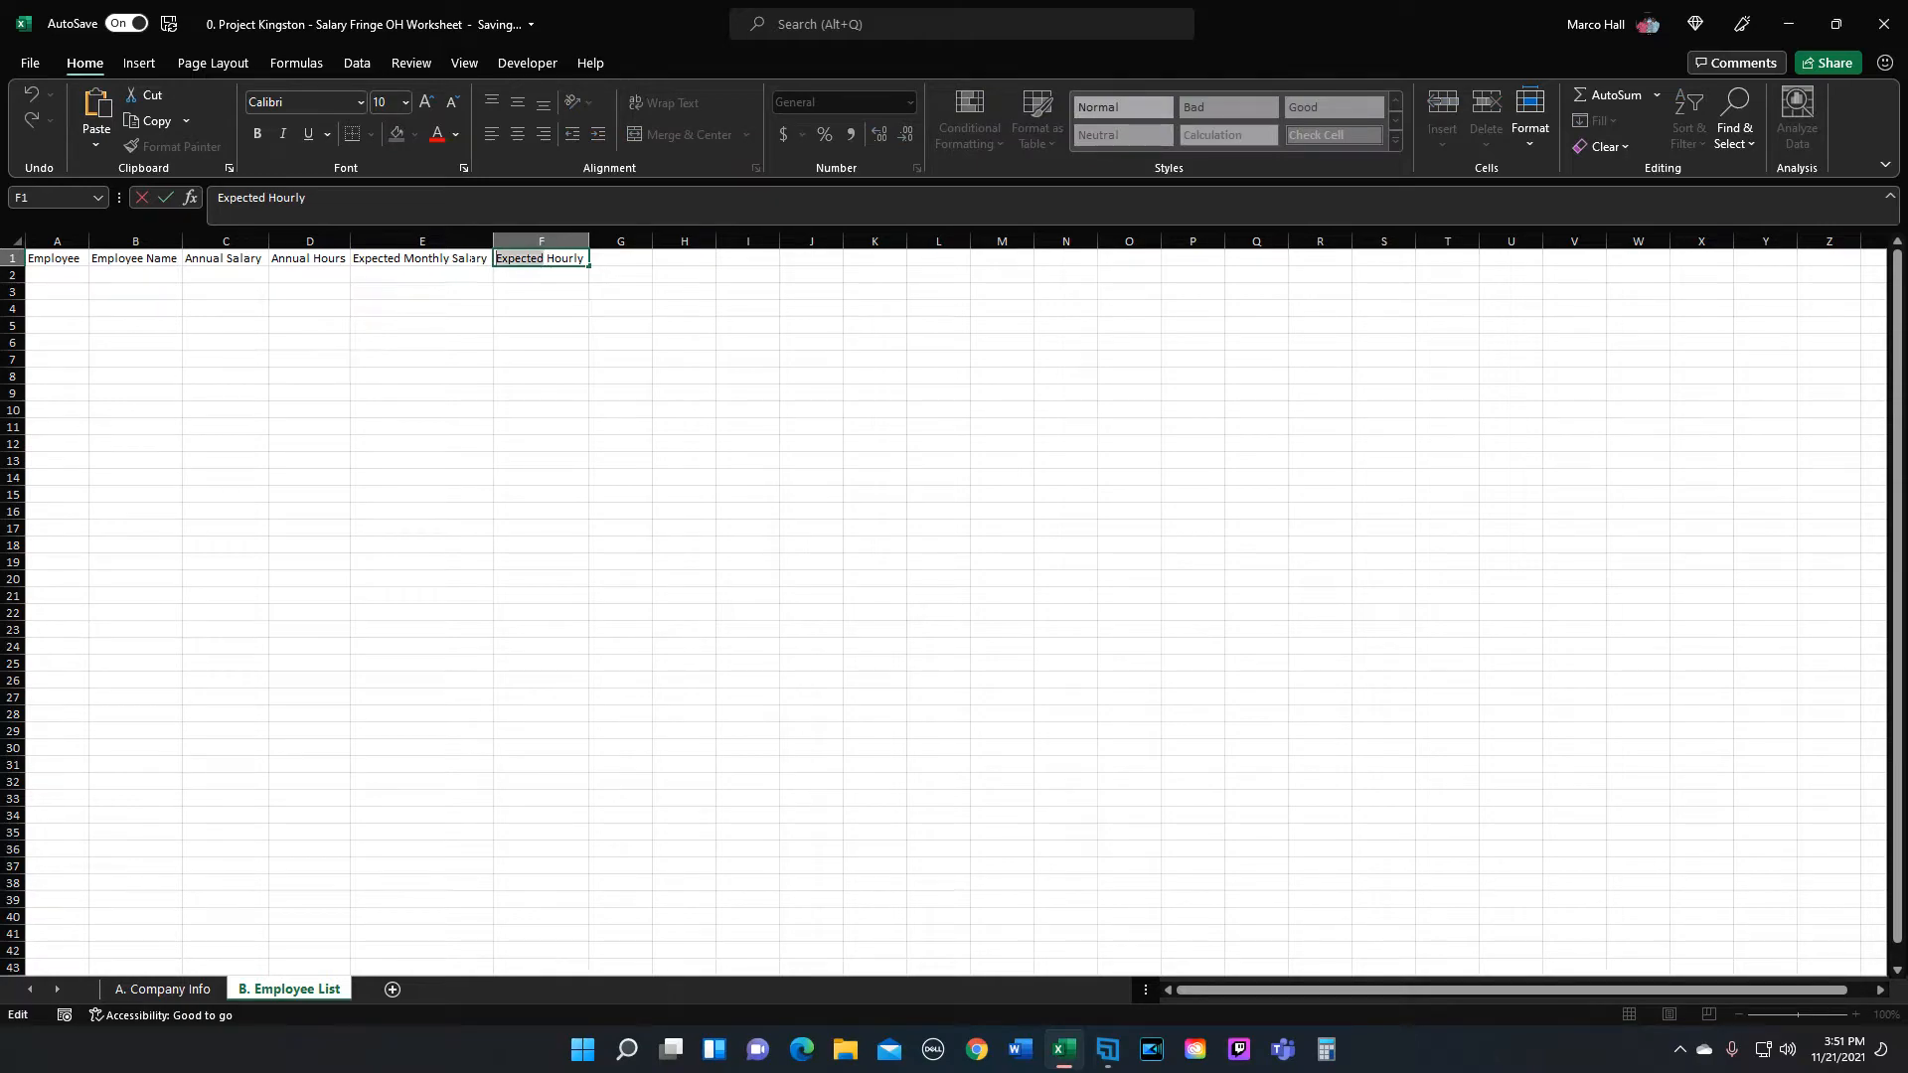
type("Av")
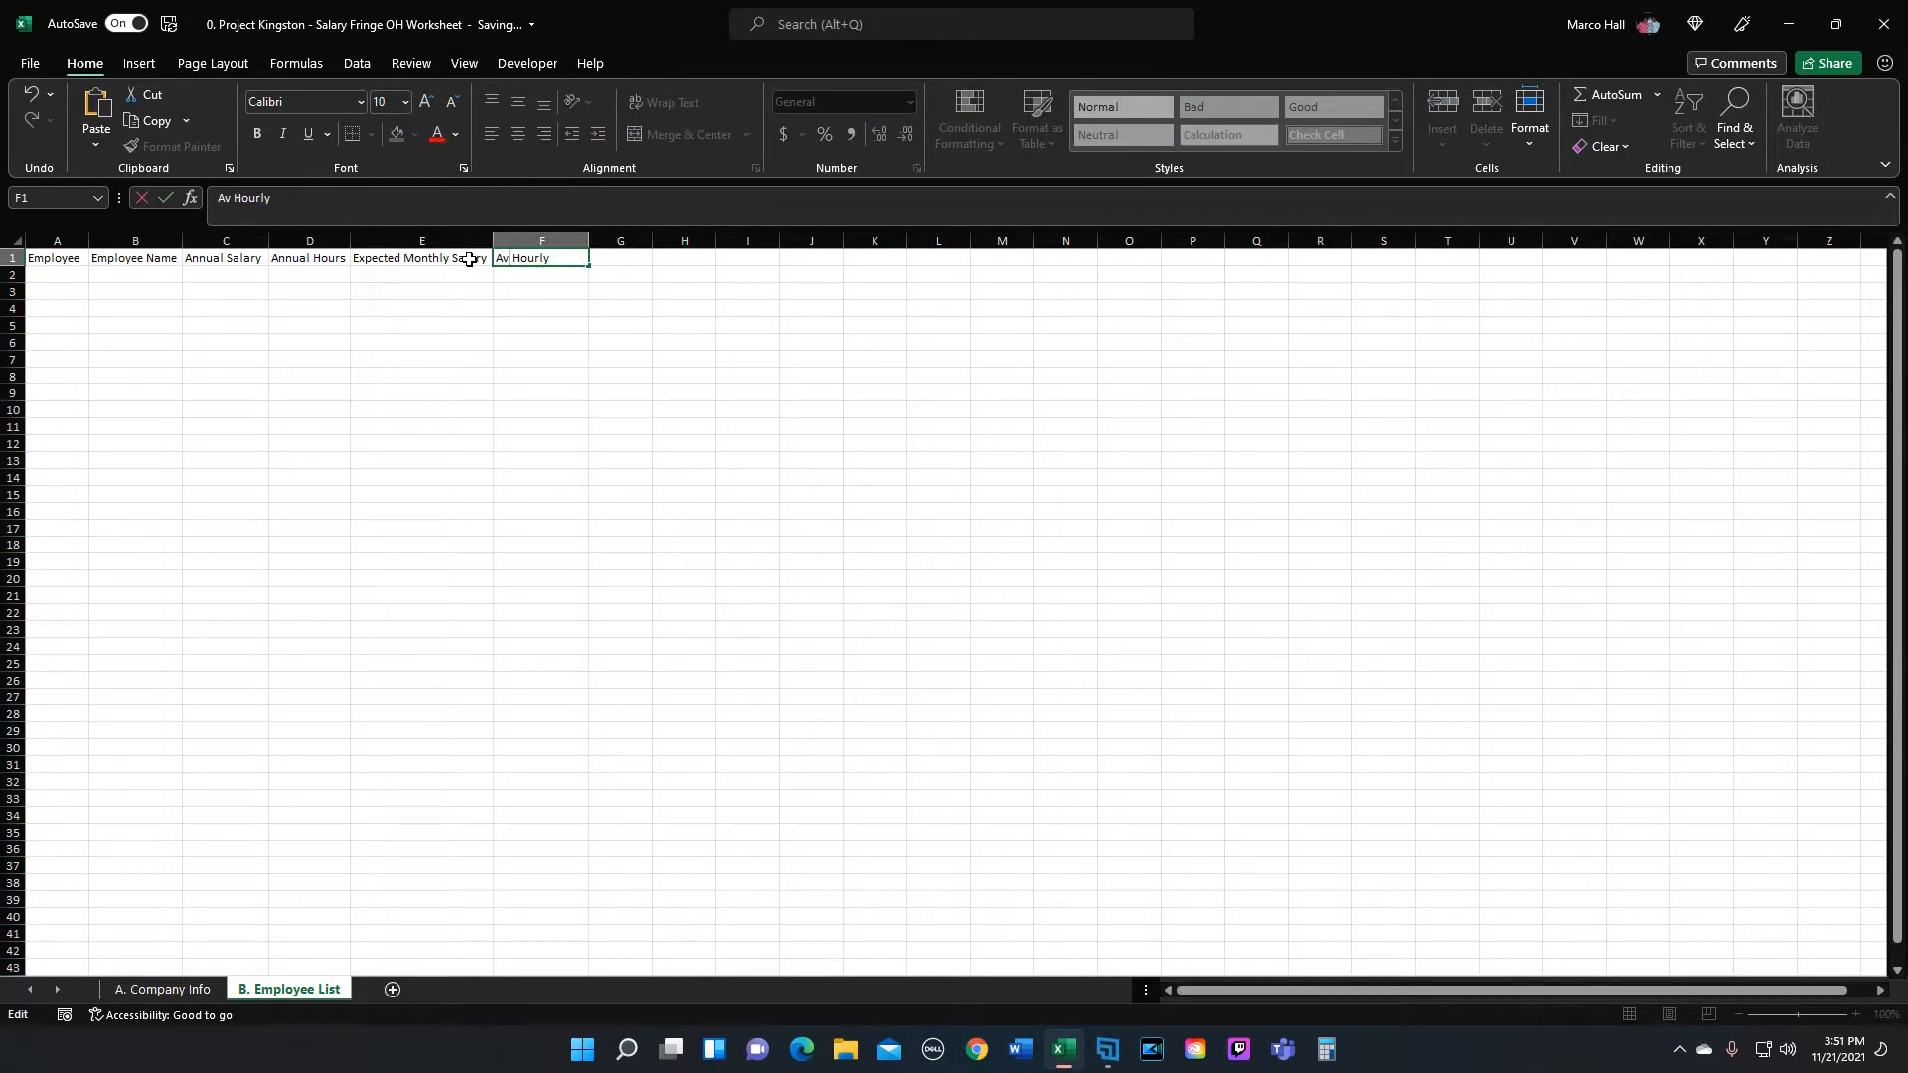
type("g Monthly")
key("Return")
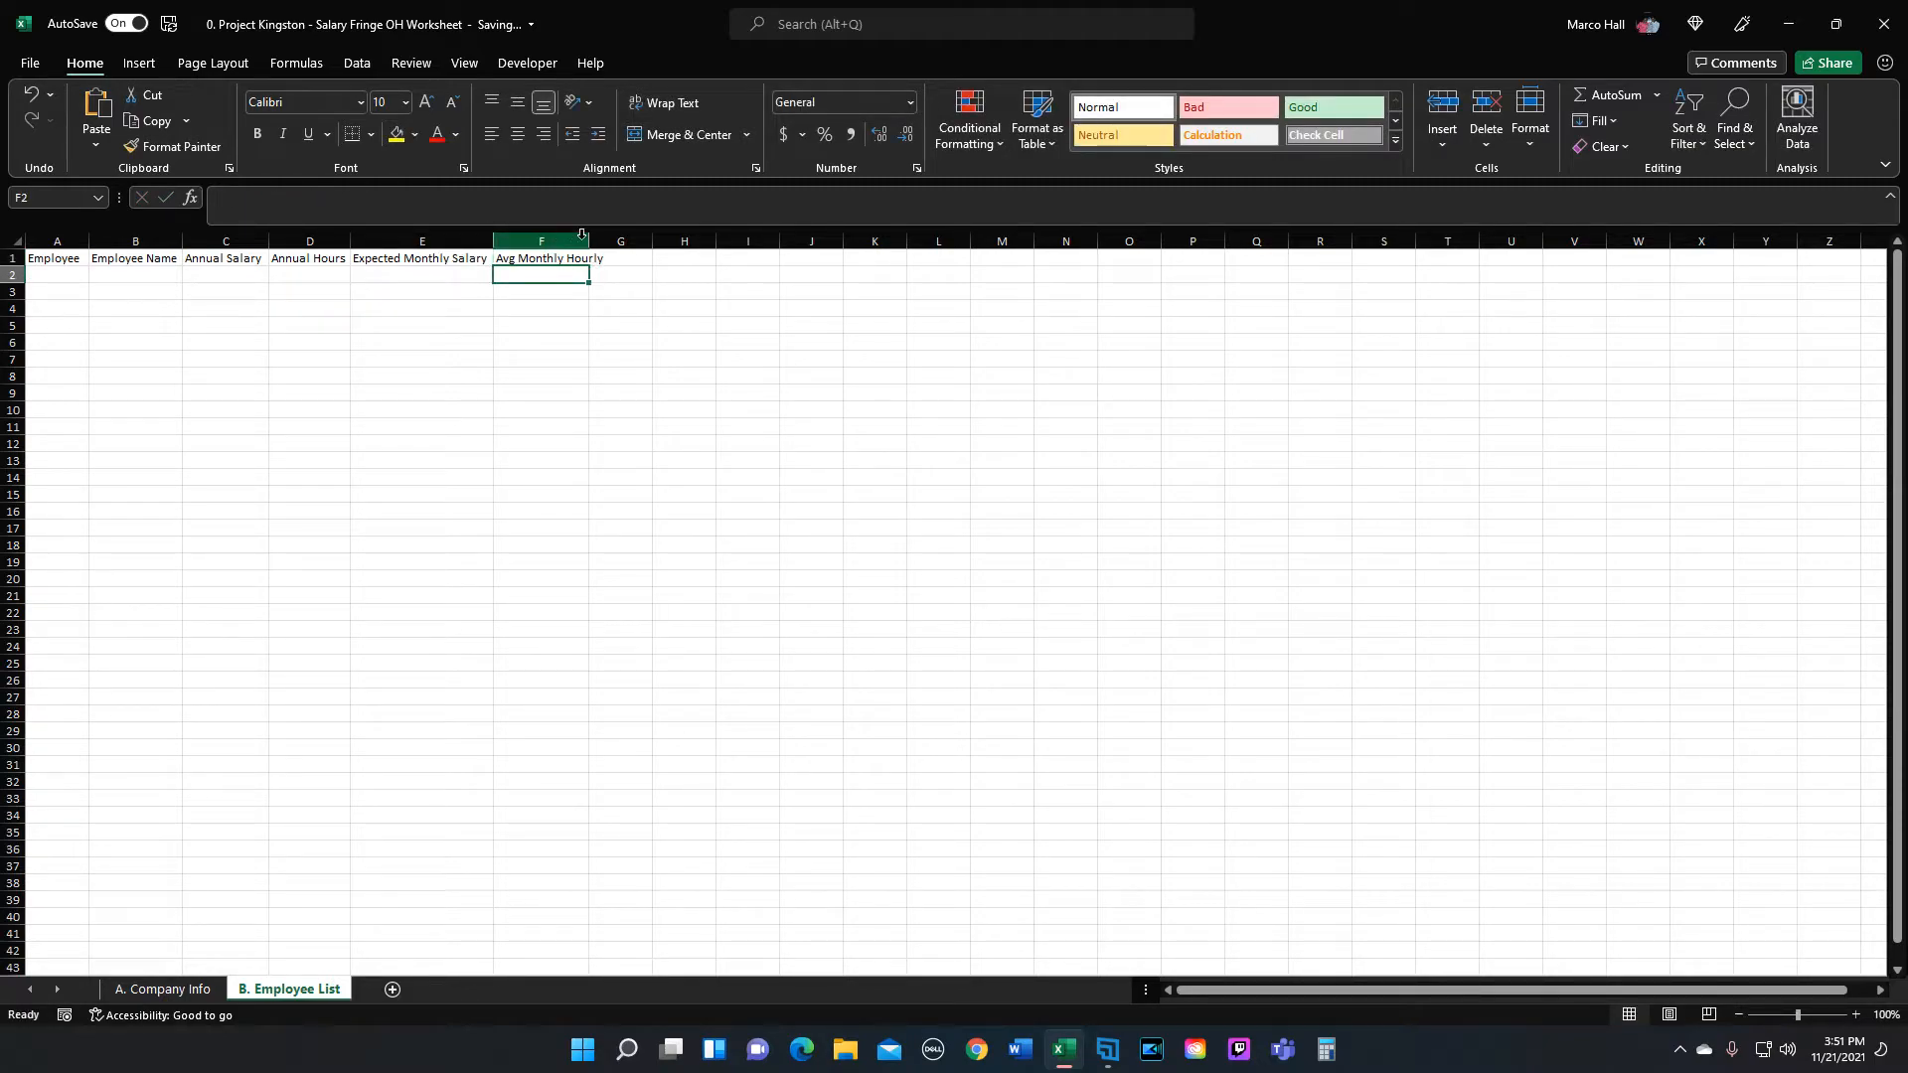
double_click(590, 241)
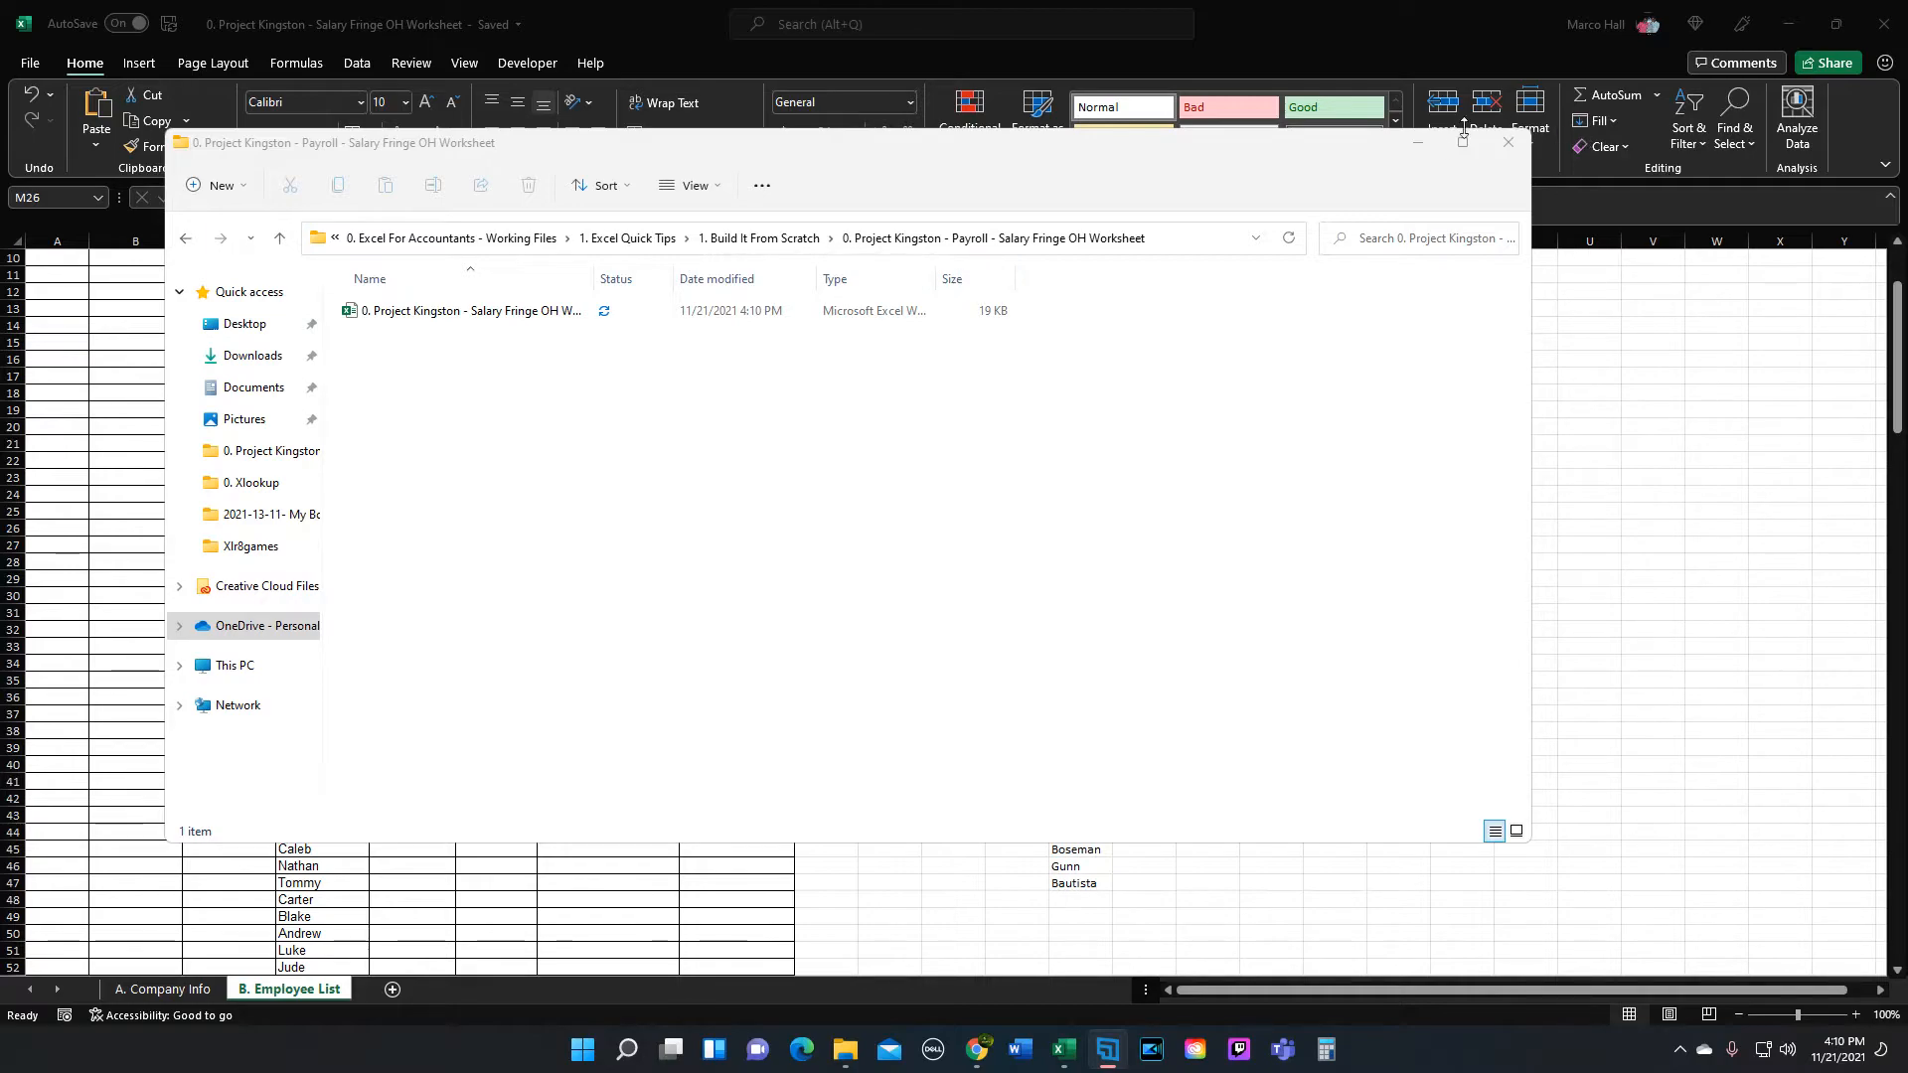
Step: Copy the list of last names in M5:M47 and paste it into the Last Name column starting at C35
left_click(1418, 142)
scroll(299, 617, "up", 3)
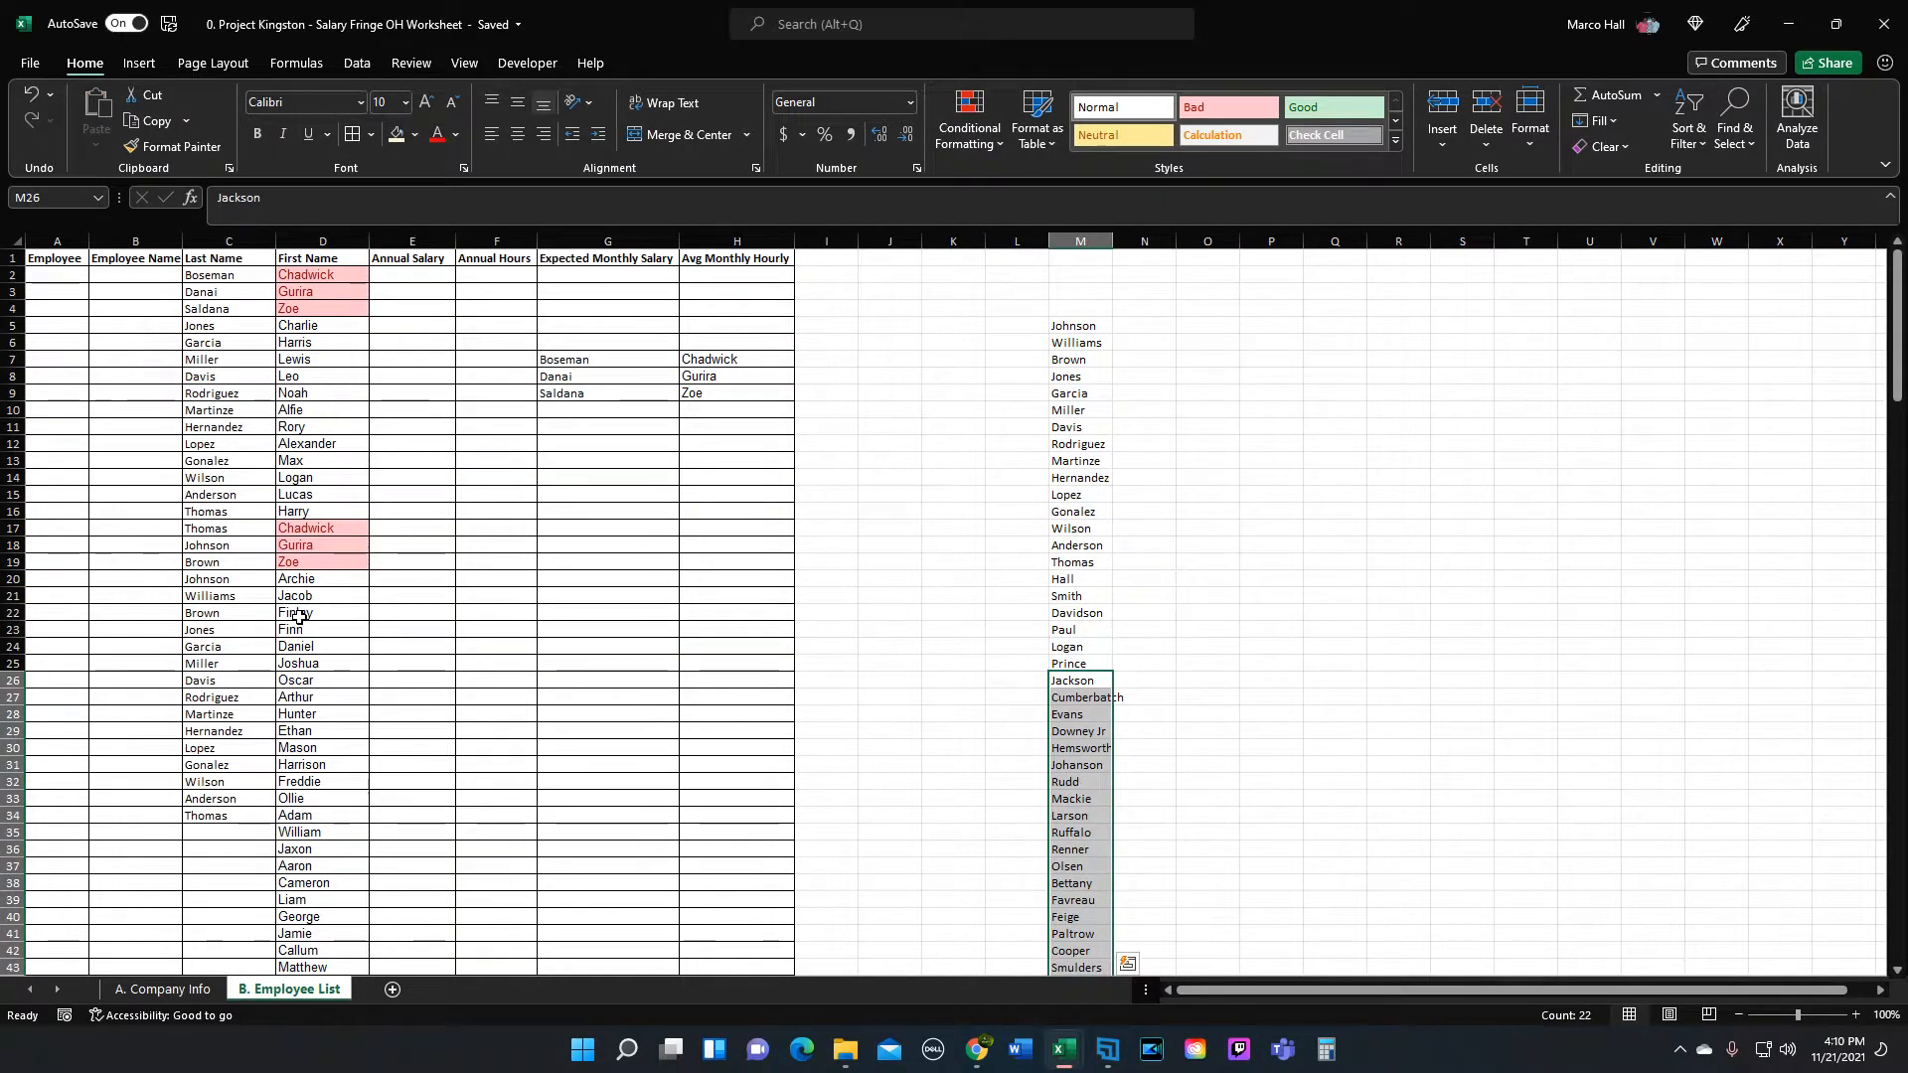
left_click(1081, 320)
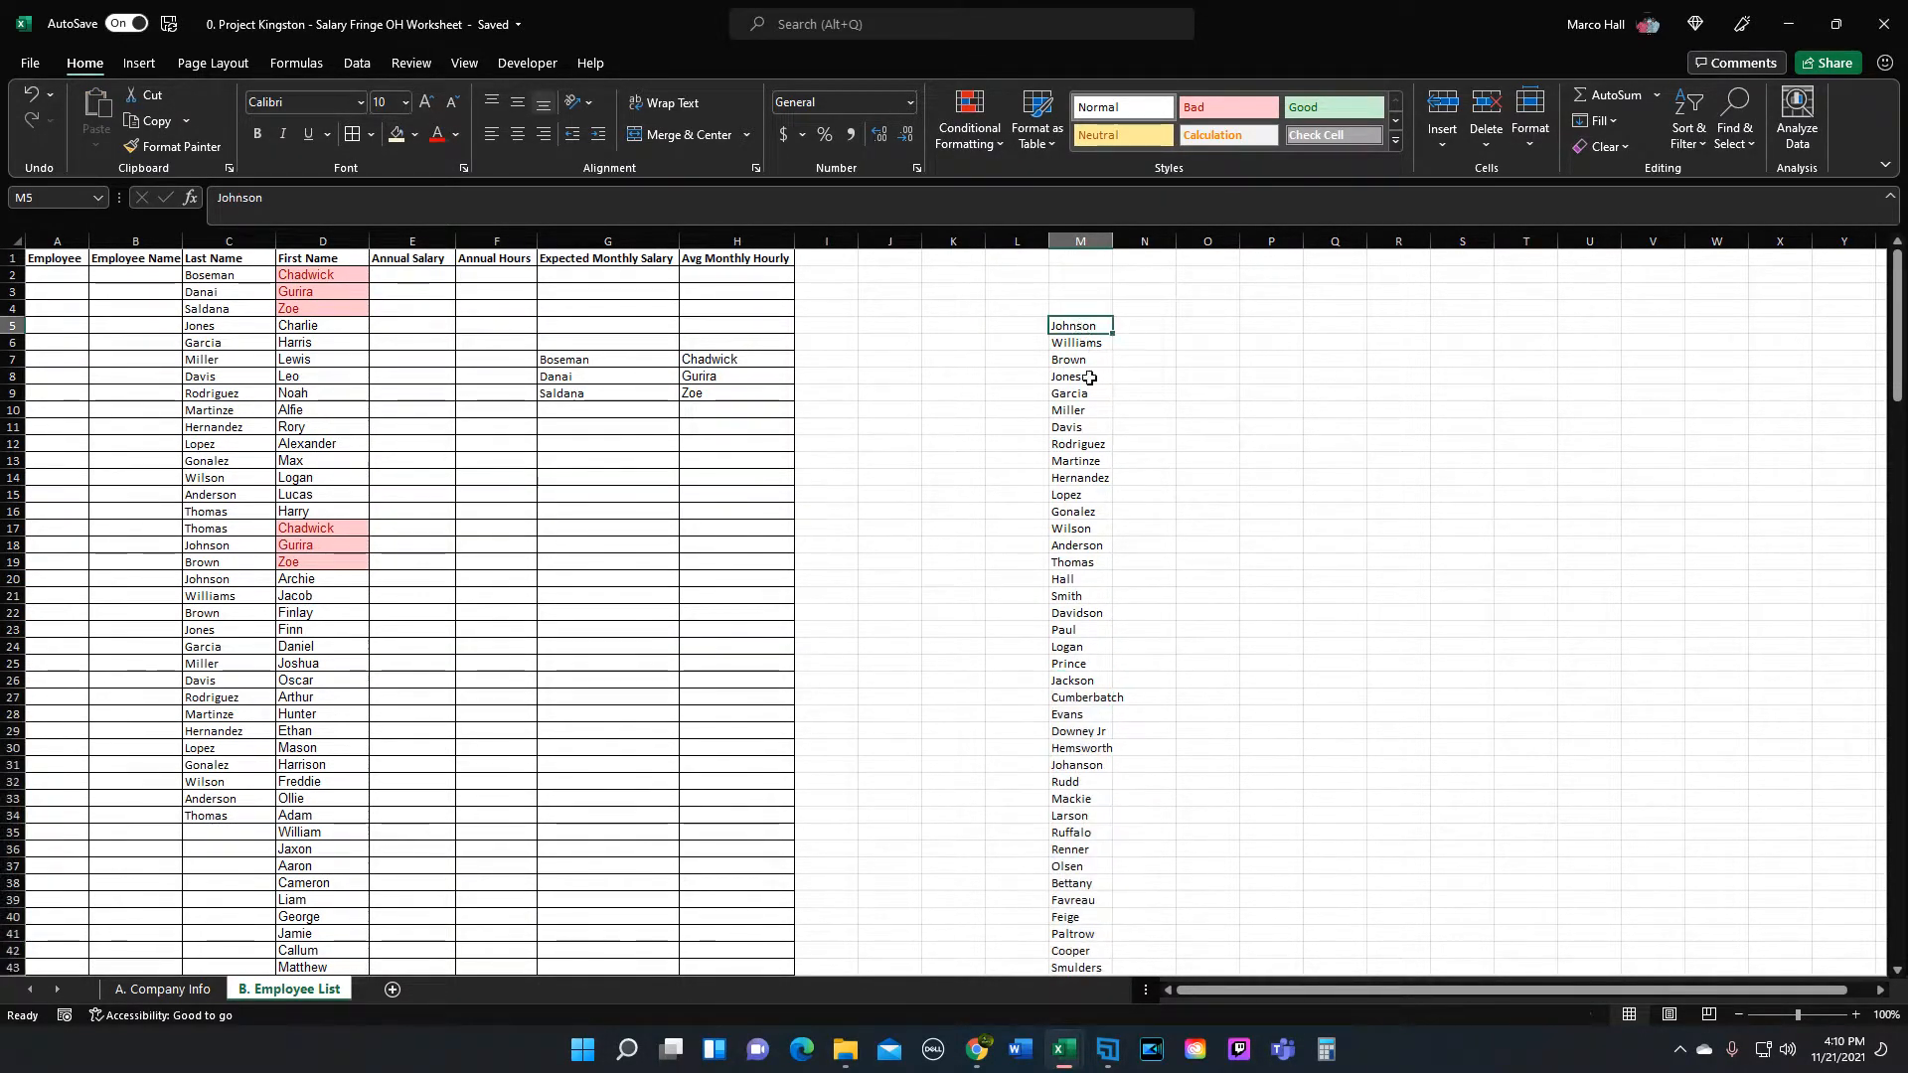
scroll(1077, 575, "down", 8)
left_click(1070, 630, "shift")
key("ctrl+c")
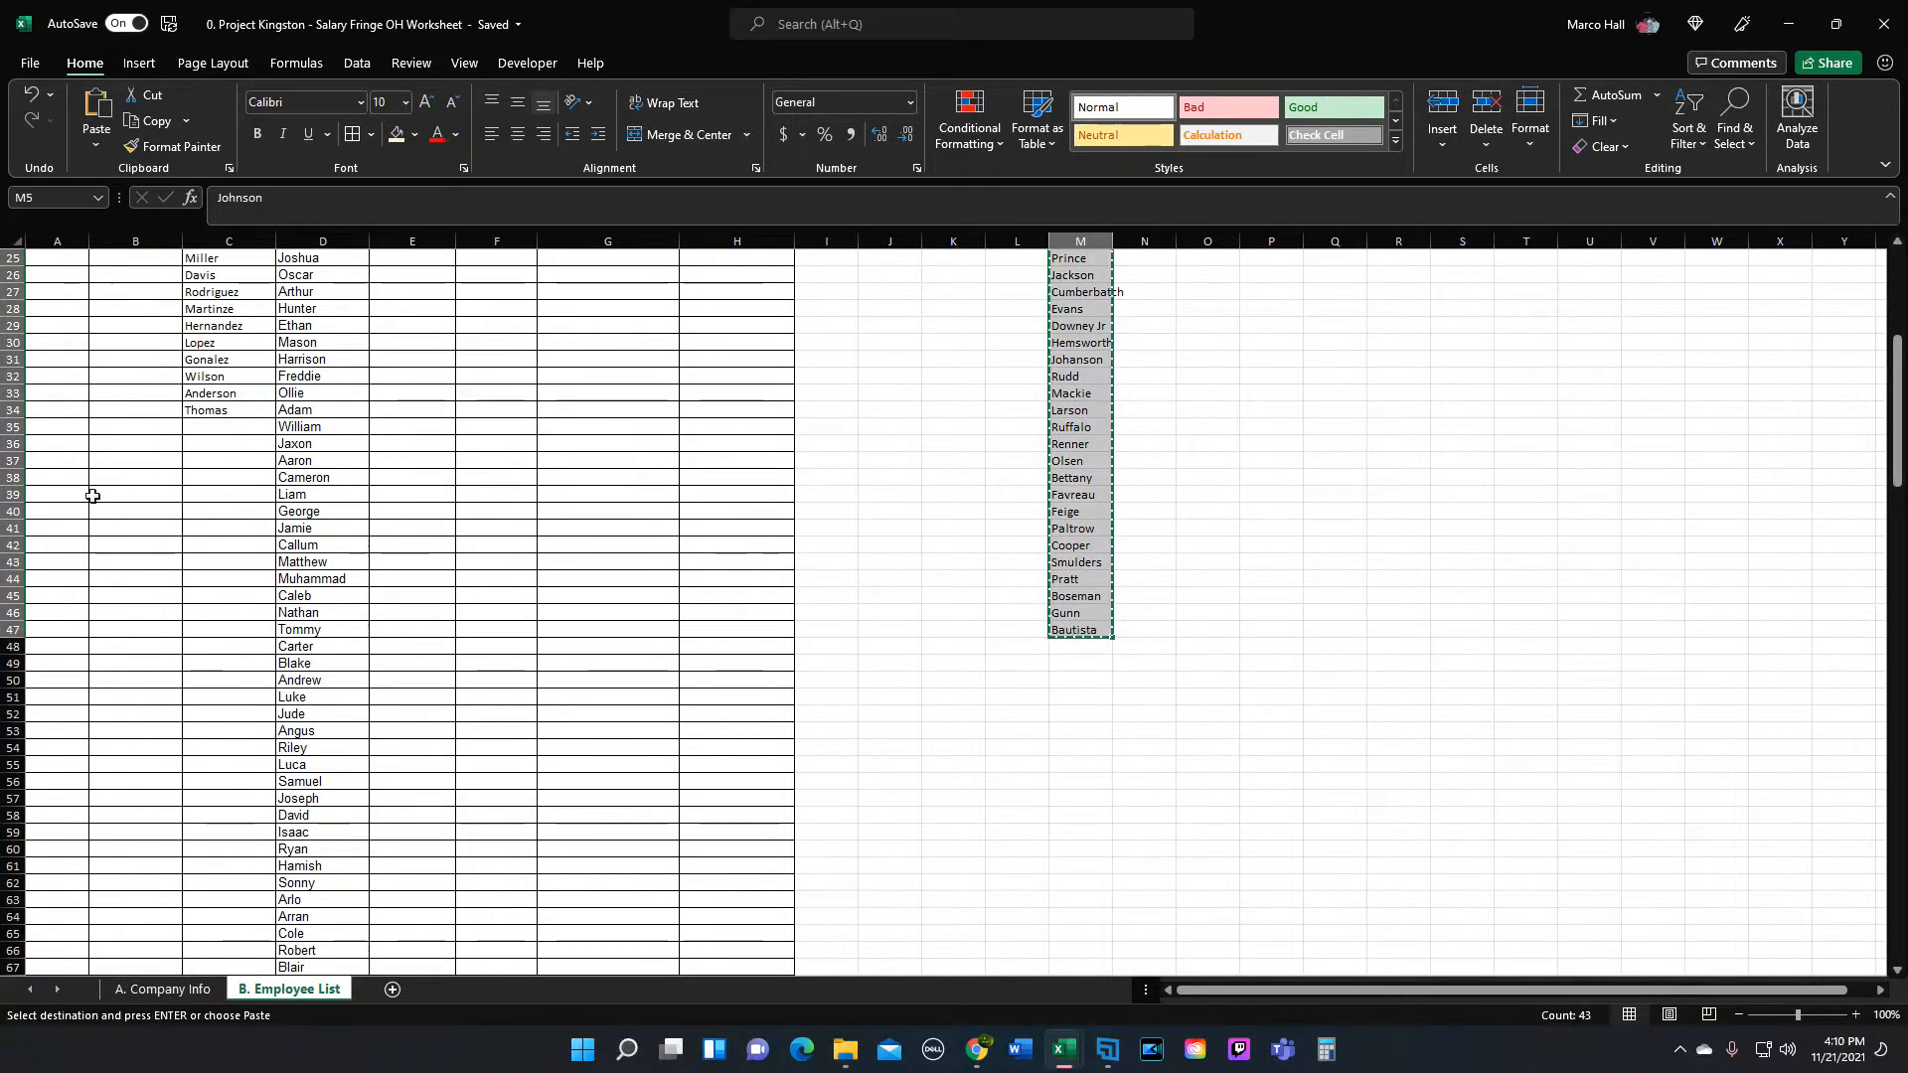
left_click(239, 409)
left_click(235, 425)
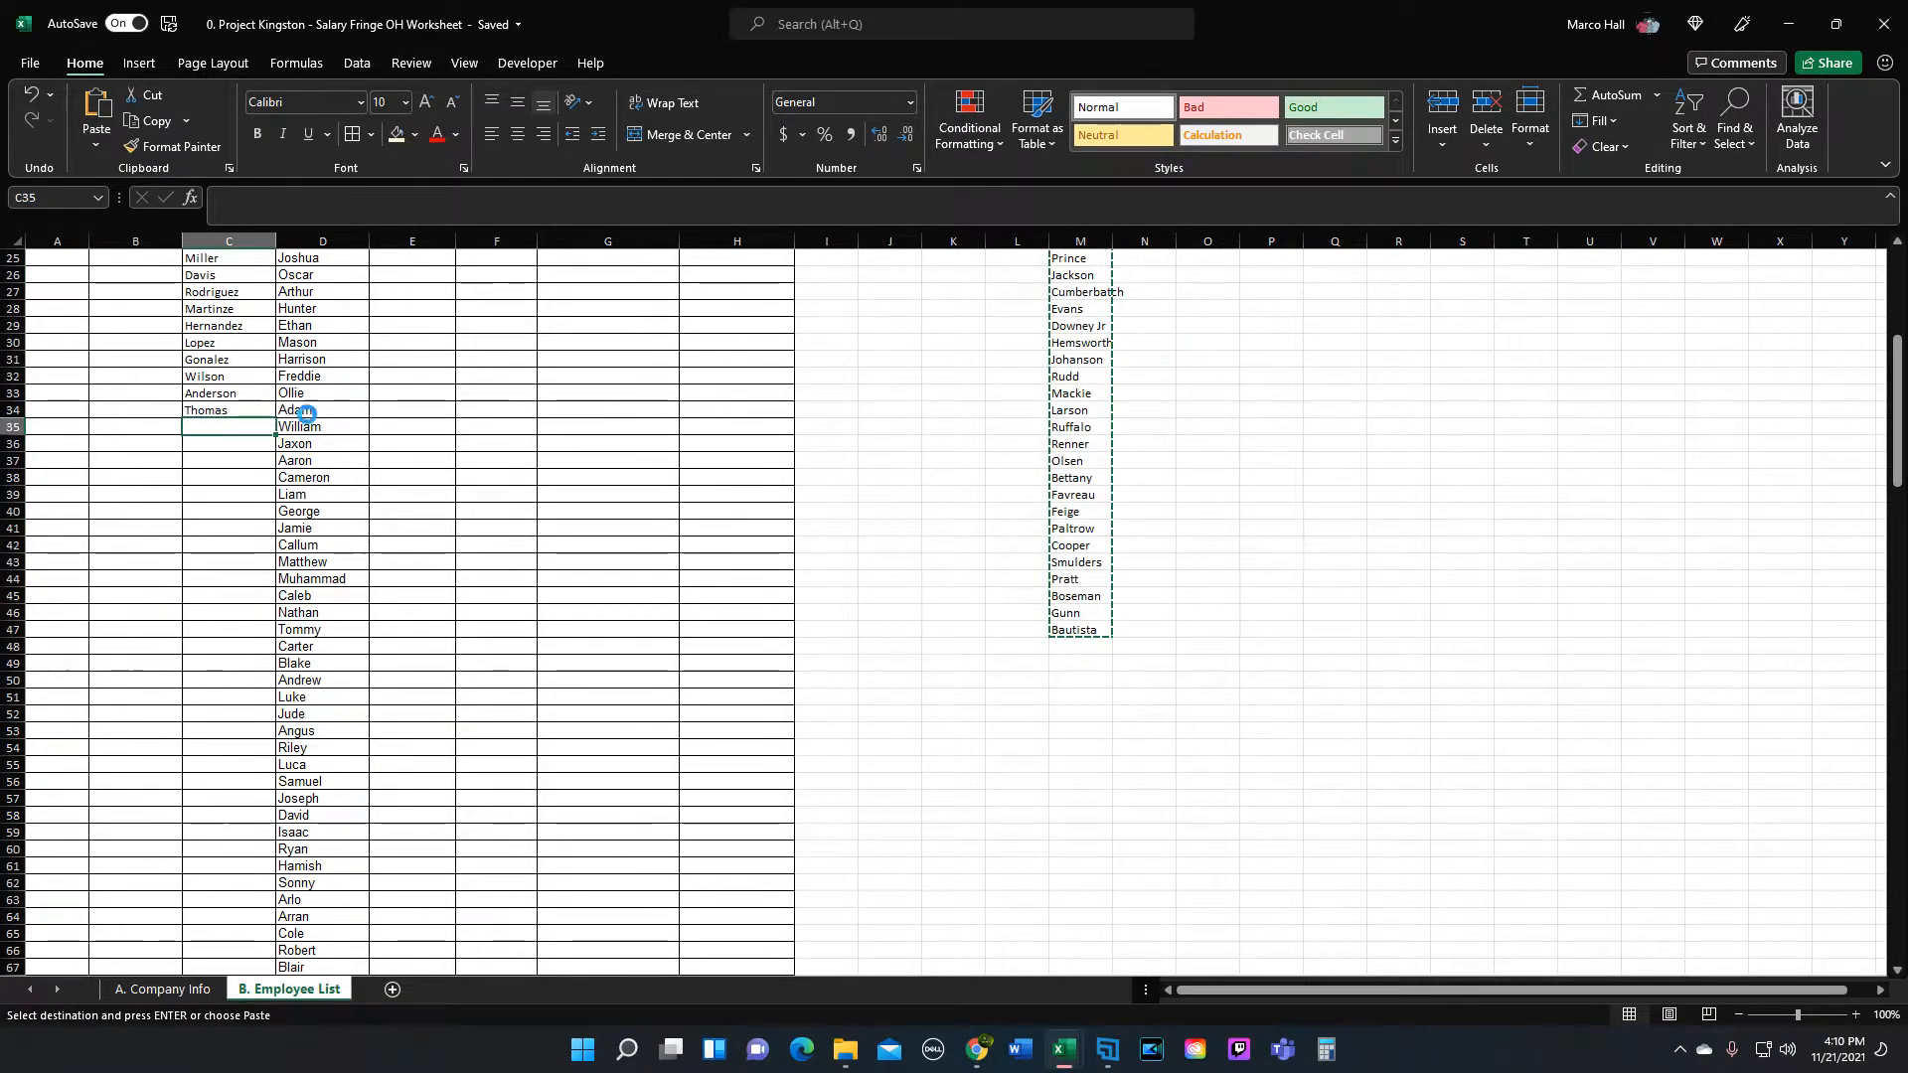
key("ctrl+v")
Step: Paste the copied last names again at C78, C121 and C164 to fill the rest of the Last Name column
scroll(206, 641, "down", 10)
left_click(206, 641)
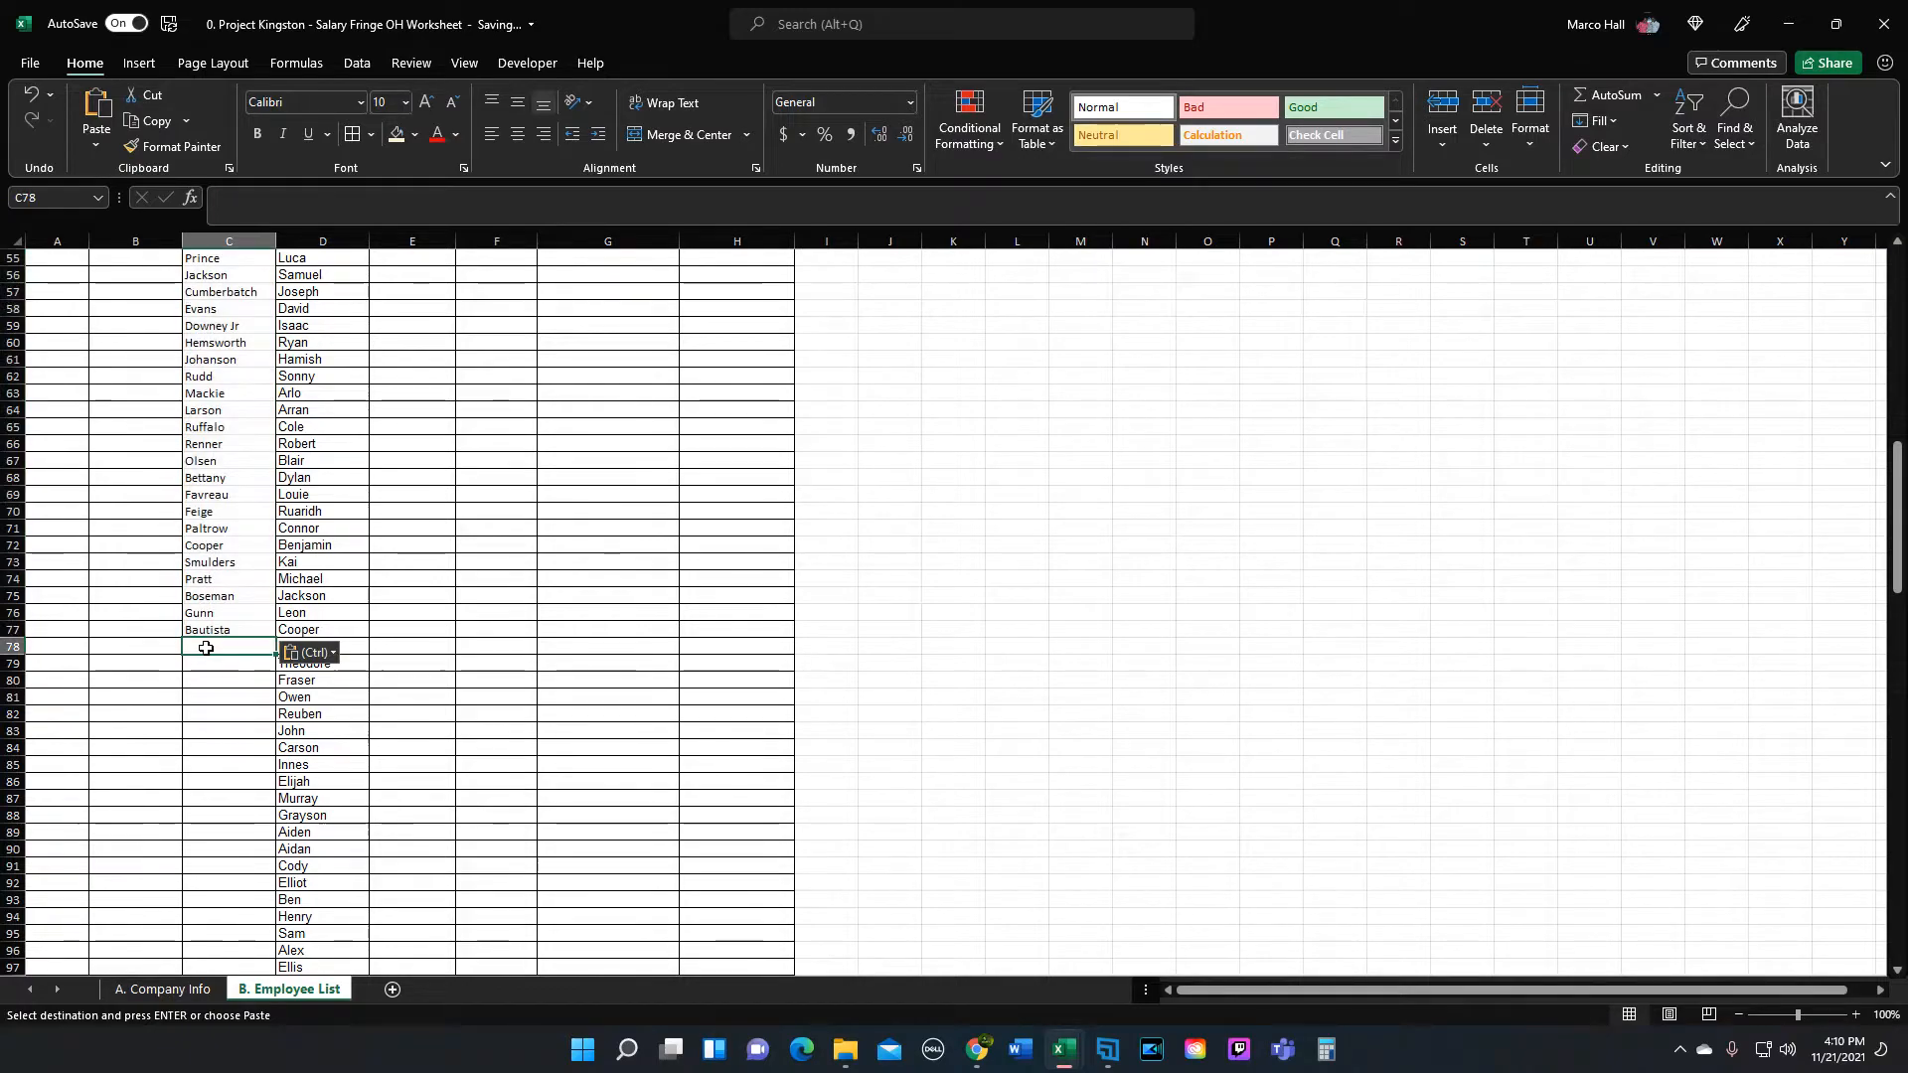
key("ctrl+v")
scroll(210, 643, "down", 14)
left_click(207, 662)
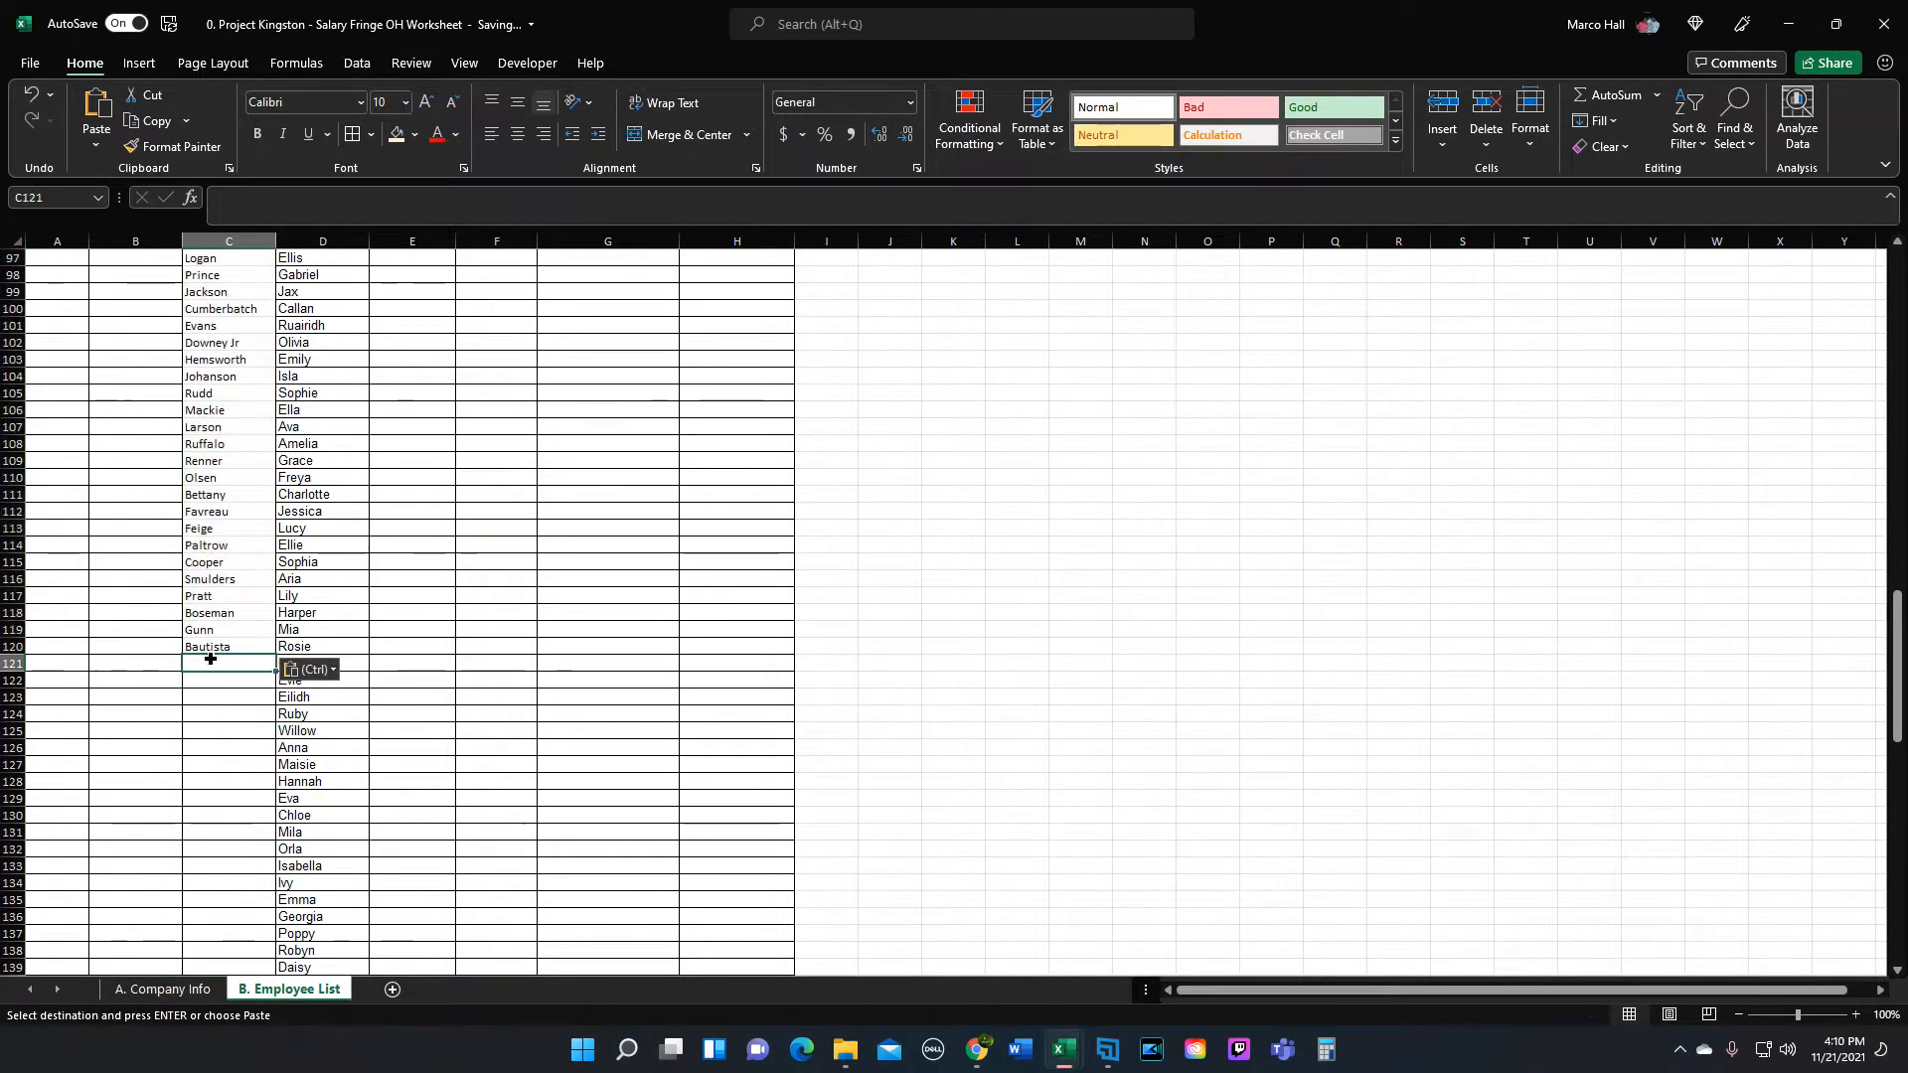
scroll(298, 638, "down", 5)
key("ctrl+v")
scroll(302, 630, "down", 5)
scroll(298, 656, "down", 4)
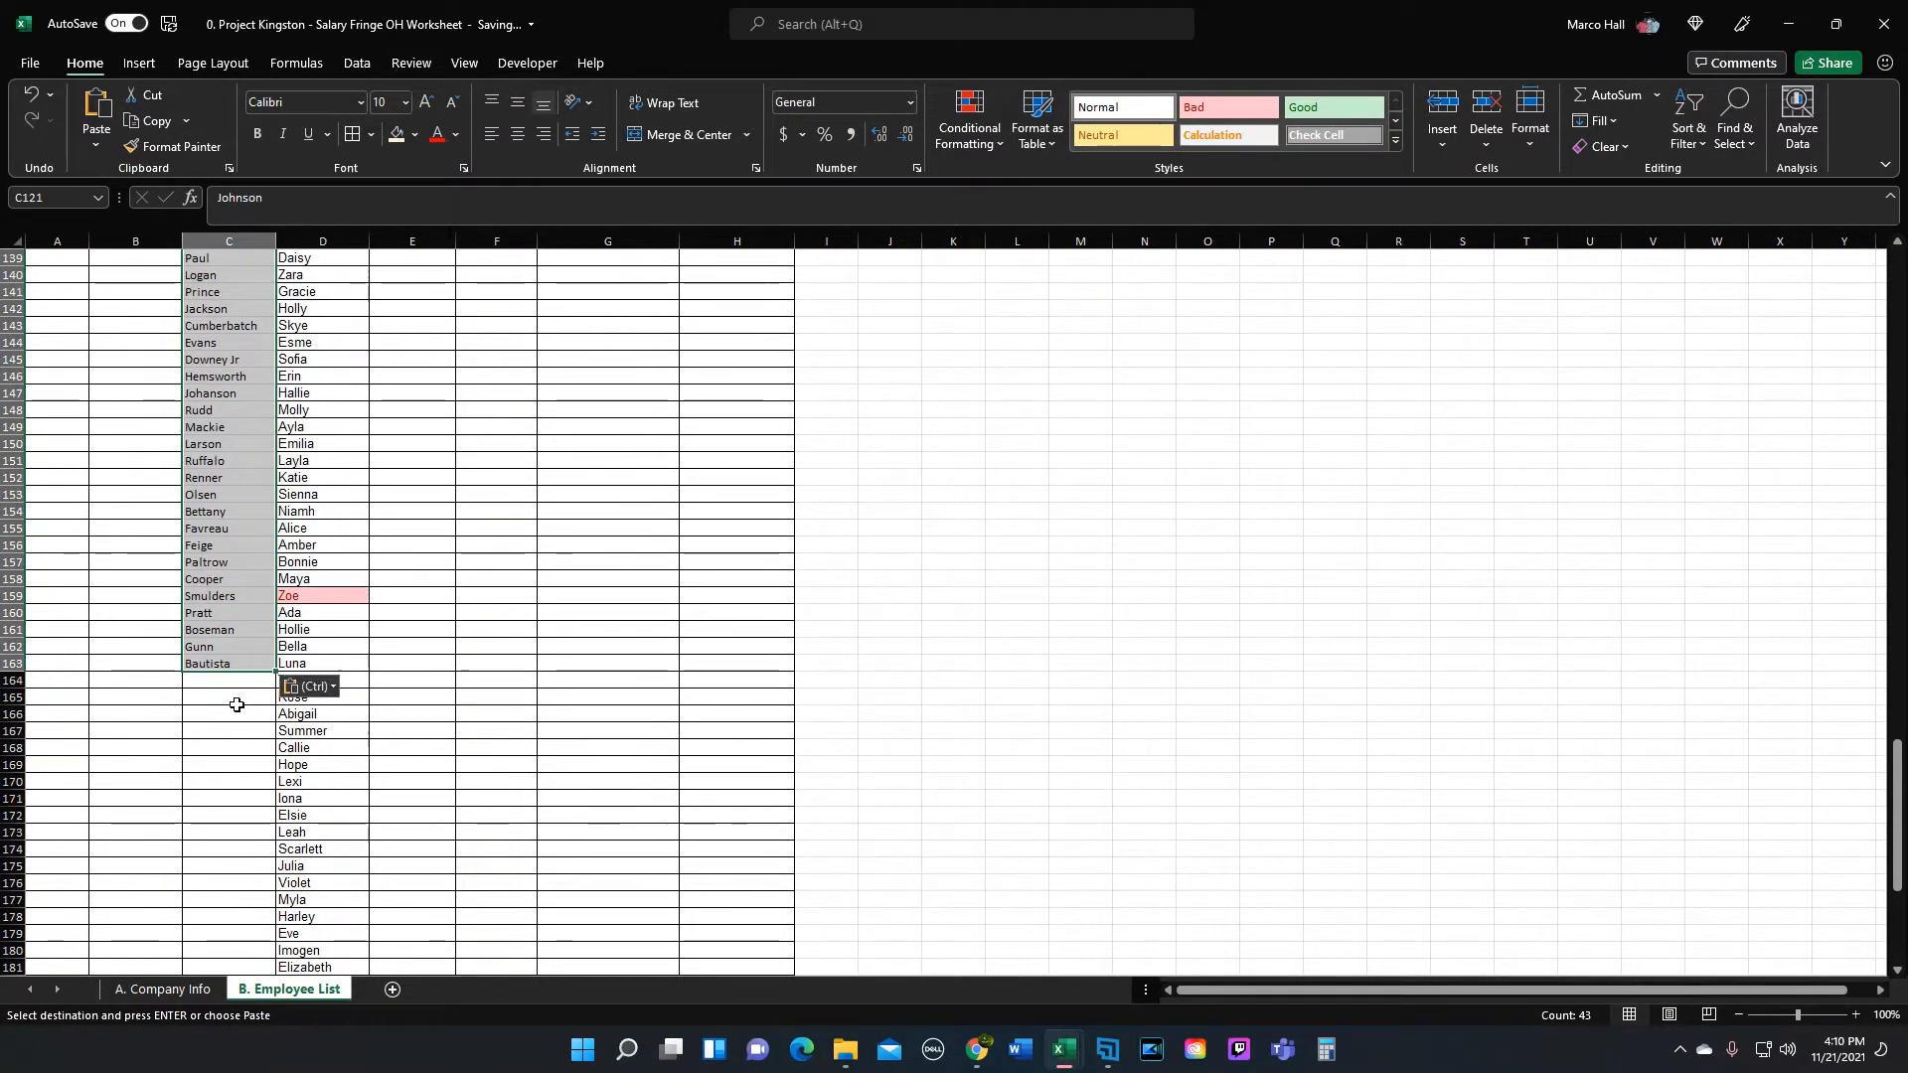
left_click(239, 700)
key("ctrl+v")
scroll(298, 684, "down", 10)
scroll(298, 684, "down", 3)
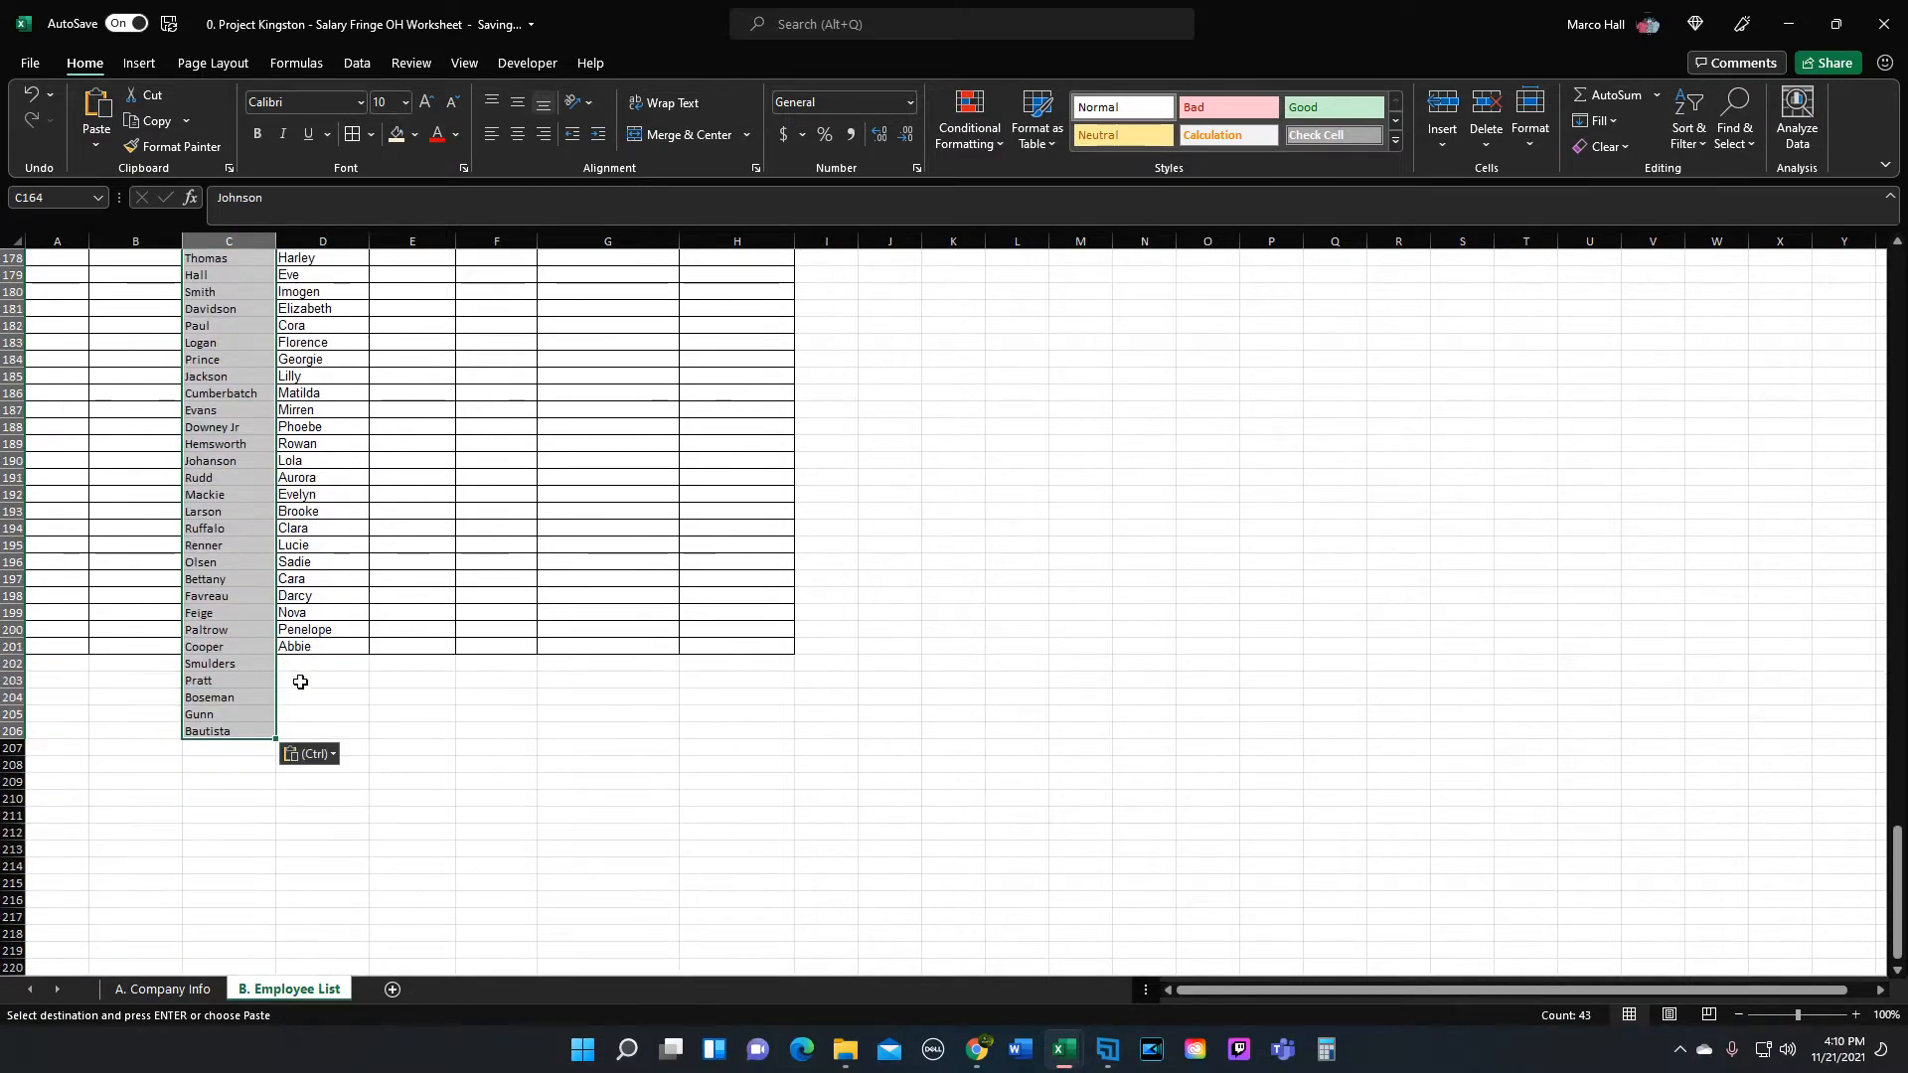
Step: Delete the surplus last names in C202:C206 below the end of the employee table
left_click_drag(209, 664, 288, 730)
key("Delete")
left_click(304, 646)
Step: Apply all borders to the employee table across columns A to H, down to row 201
left_click(729, 649)
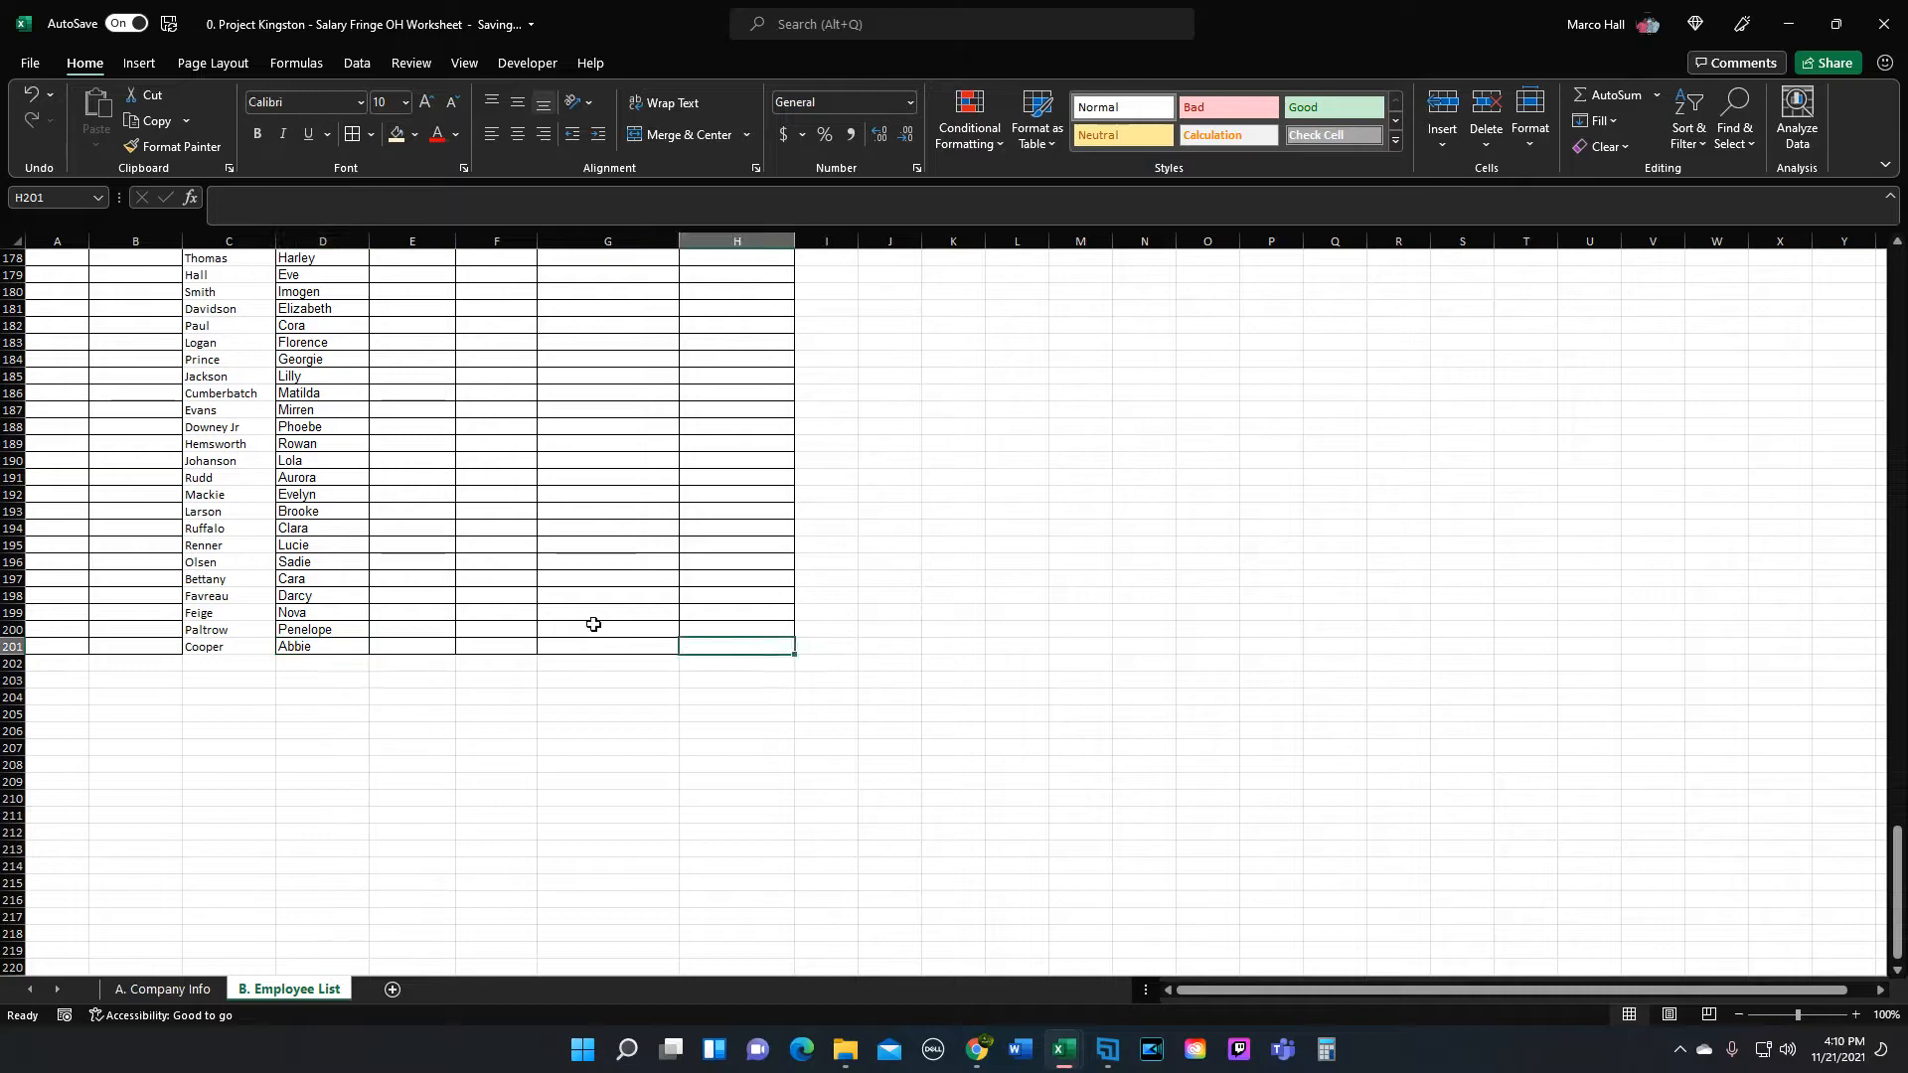
key("ctrl+shift+Left")
key("ctrl+shift+Left")
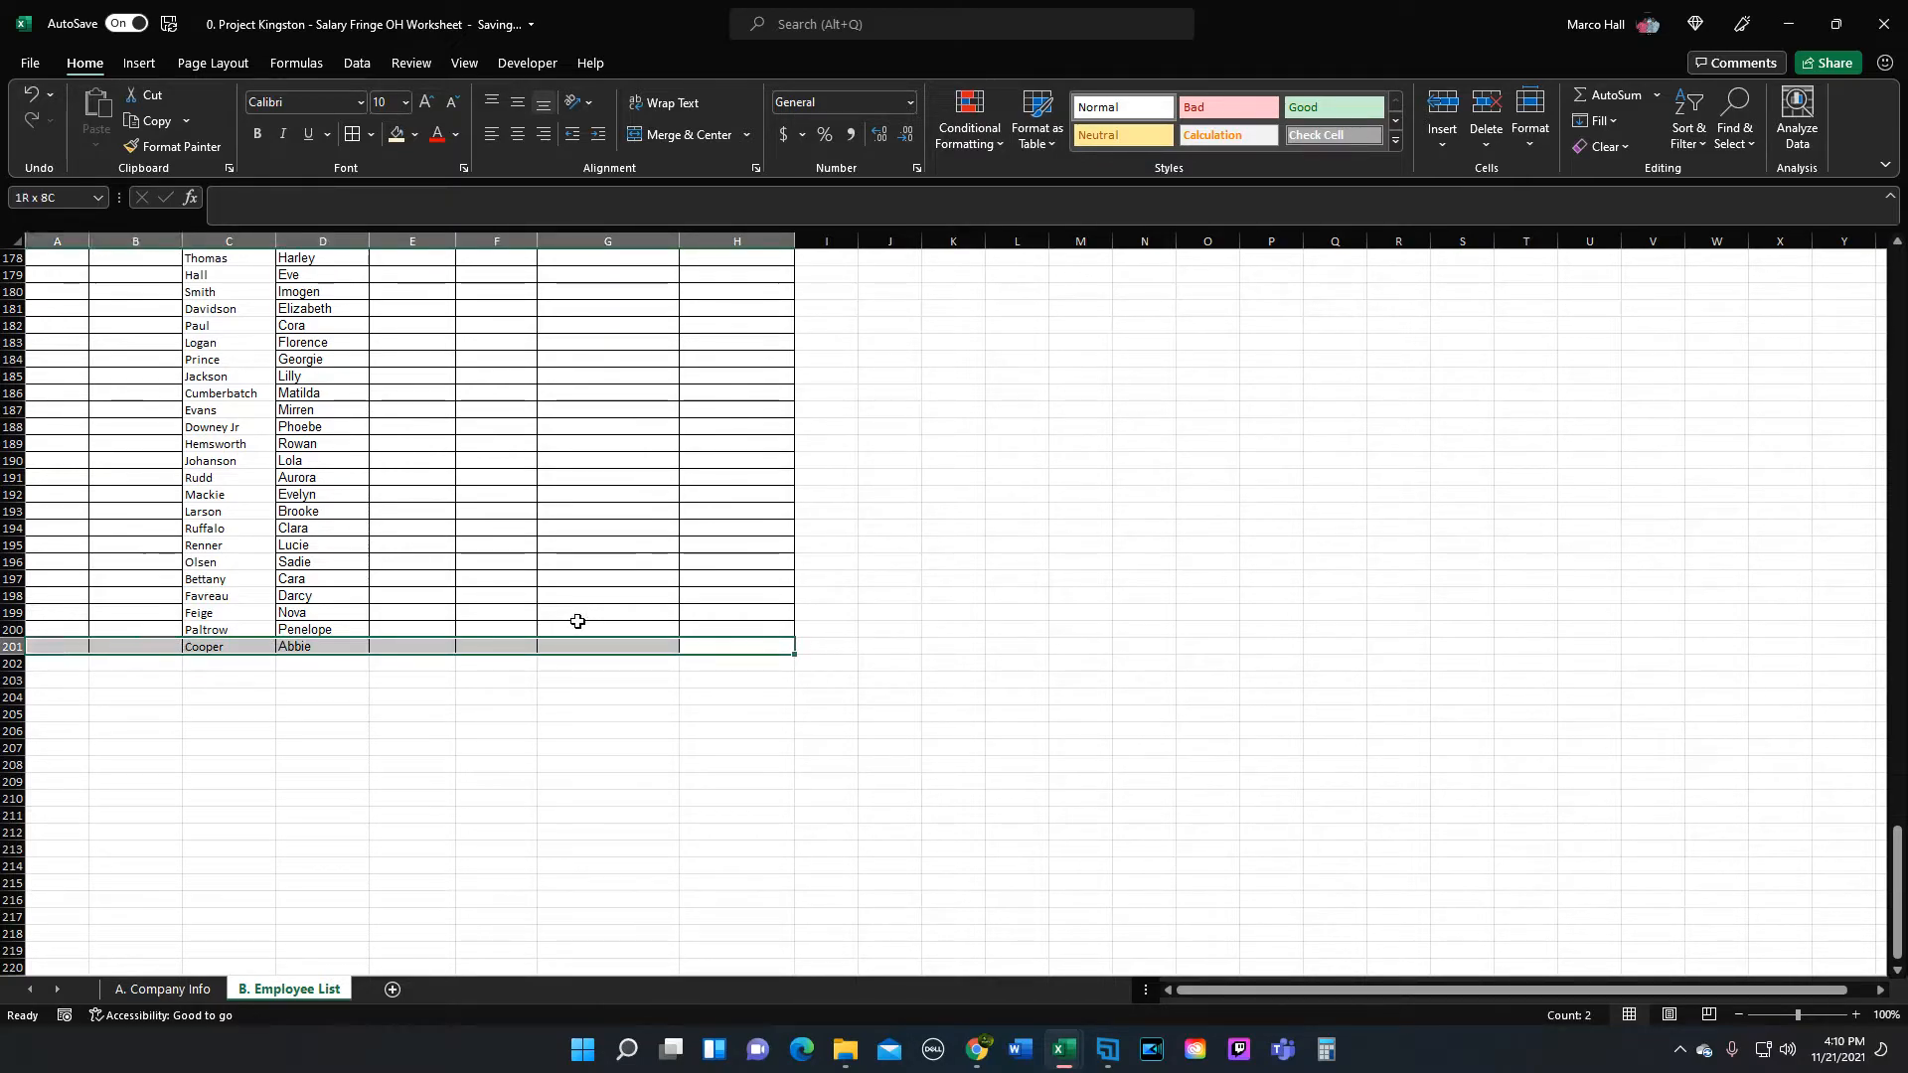
key("ctrl+shift+Left")
key("ctrl+shift+Up")
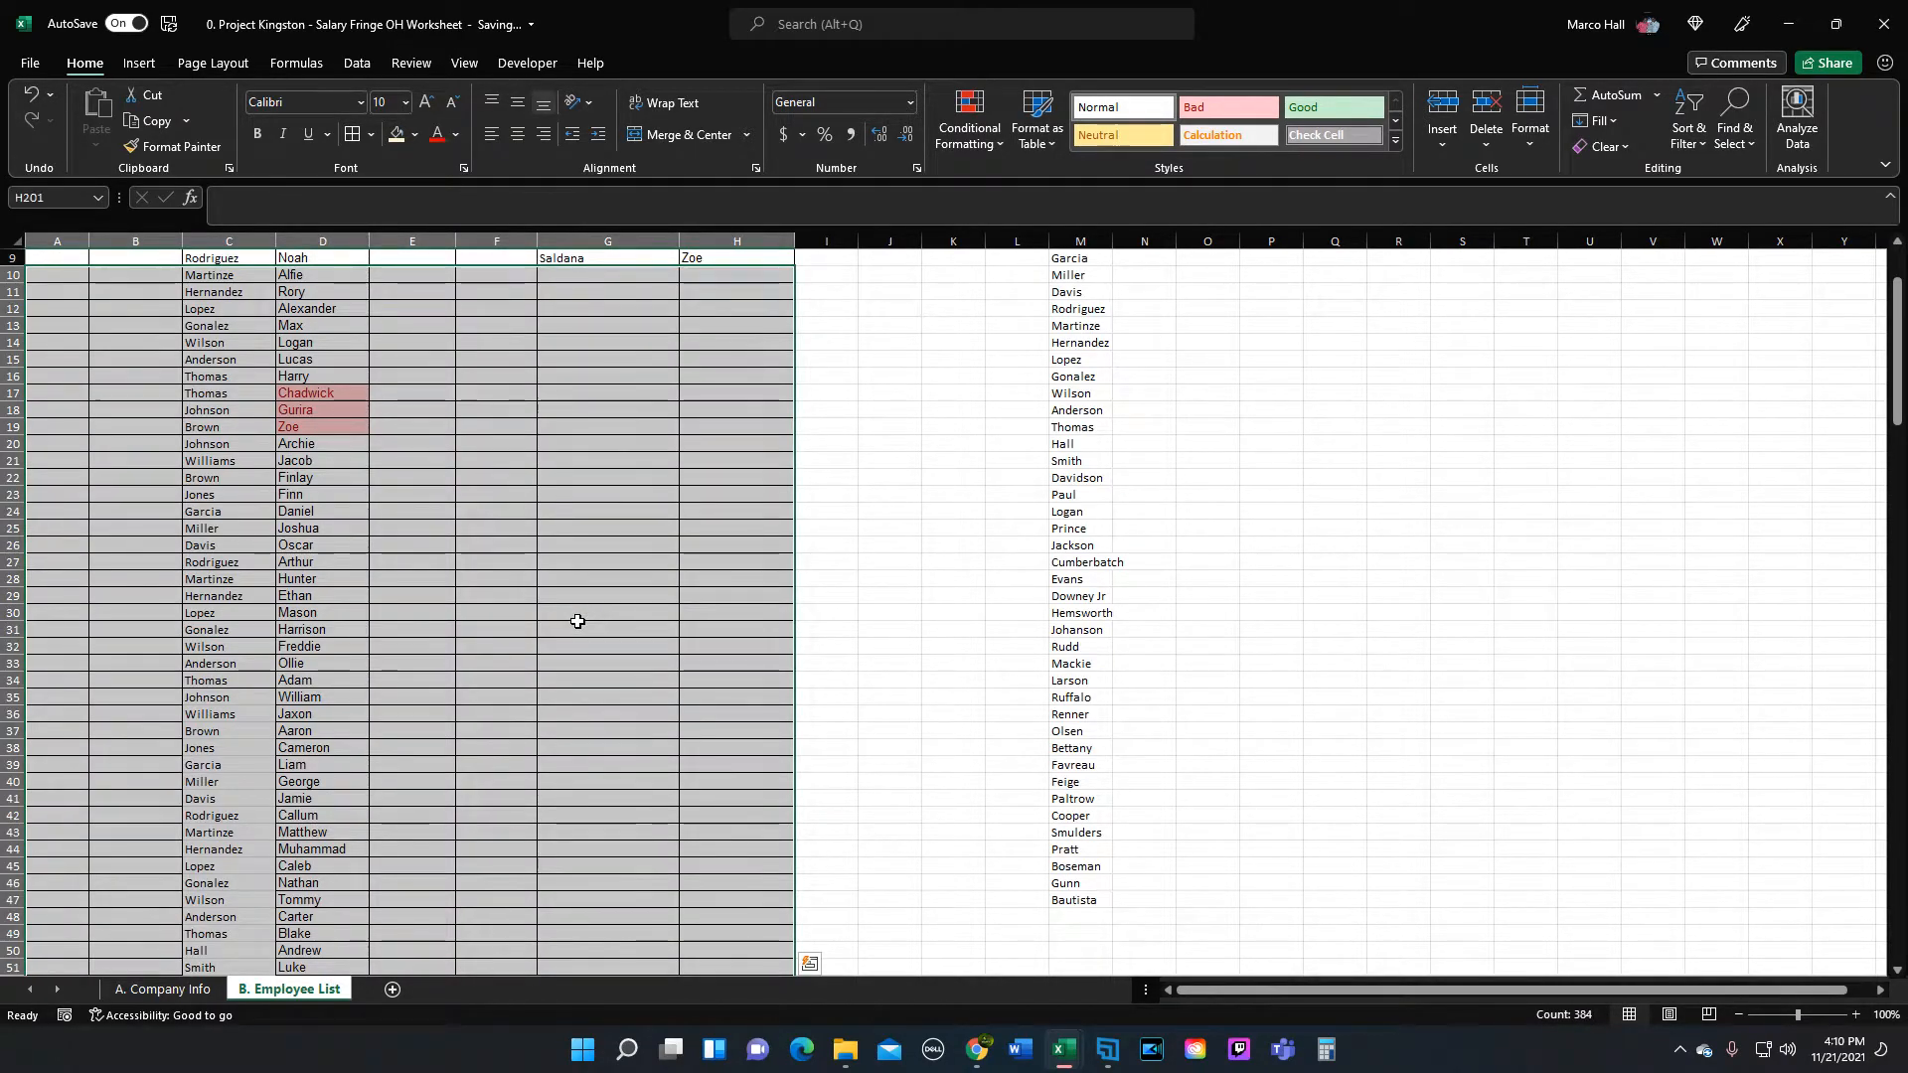
scroll(576, 616, "up", 3)
key("shift+Down")
left_click(51, 277, "shift")
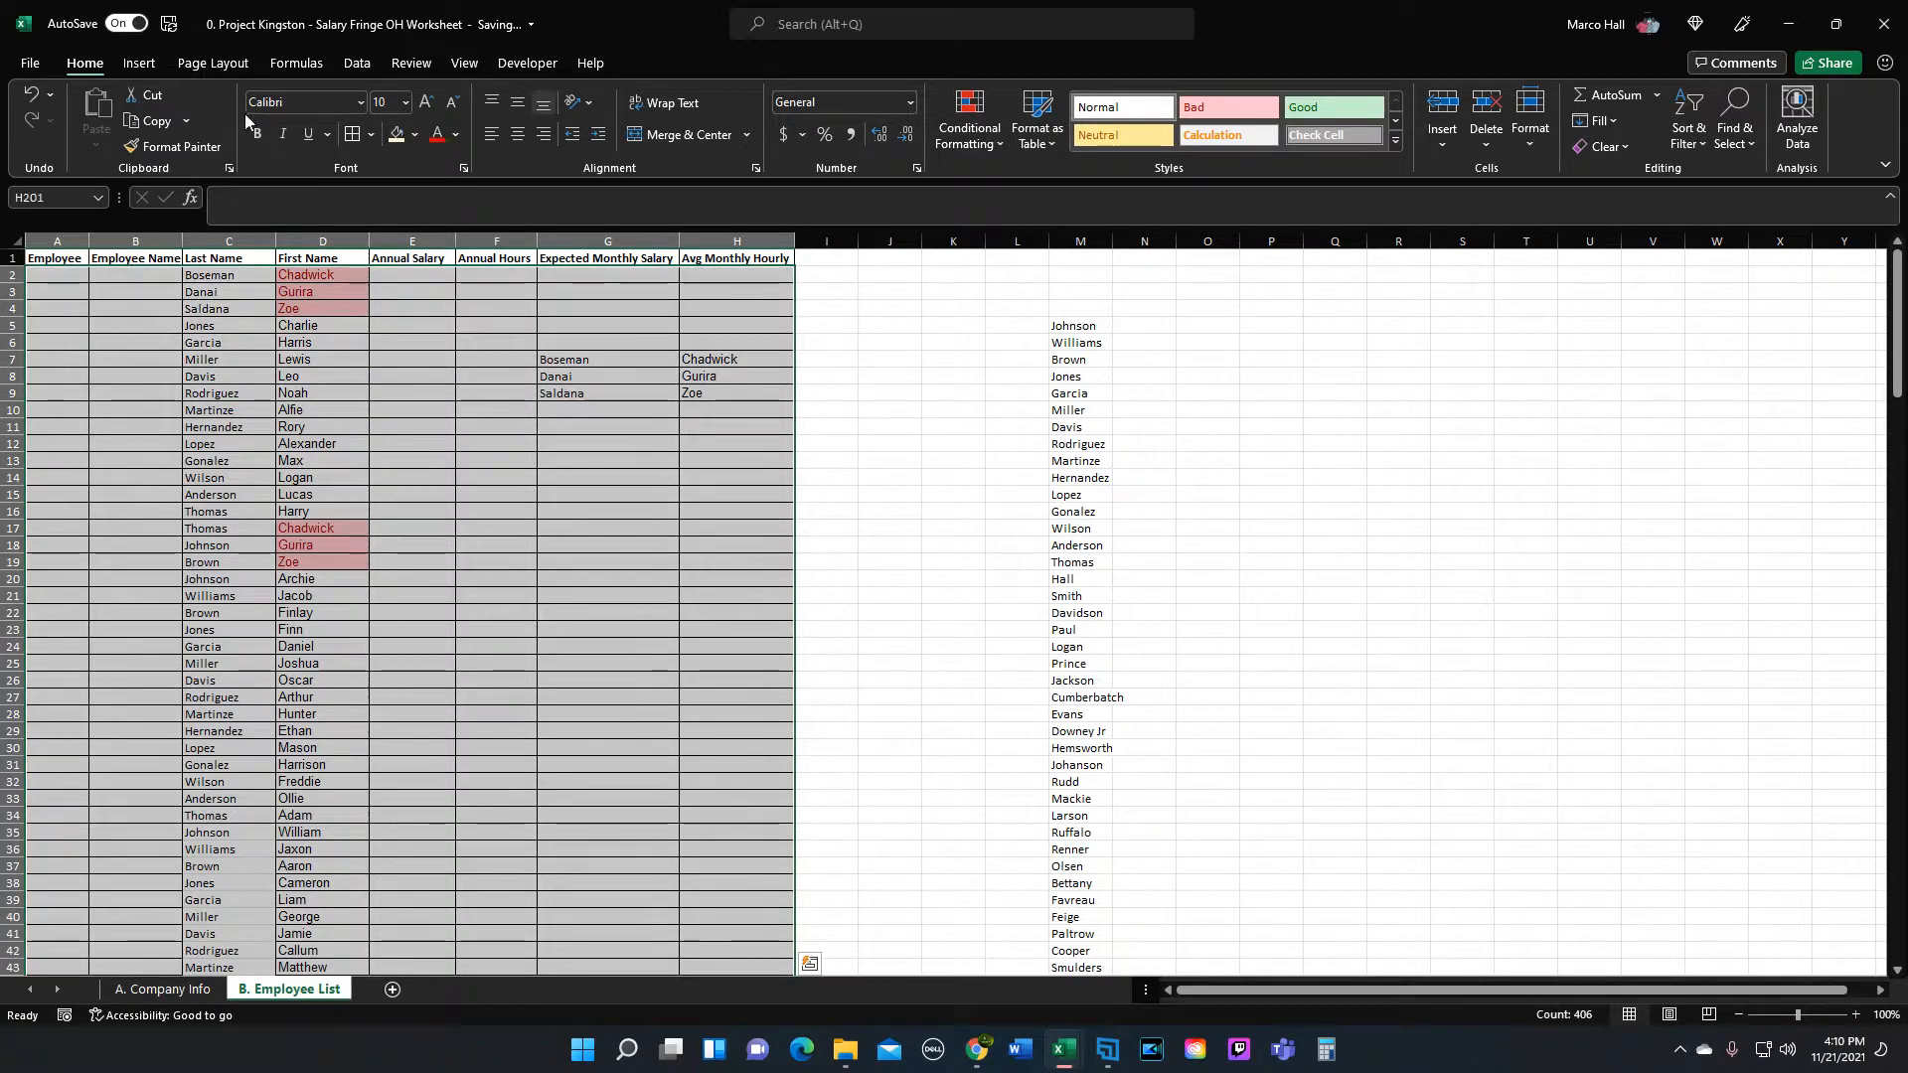
left_click(353, 134)
Step: Return to the top of the employee list and fit the Employee Name column to its contents
left_click(239, 460)
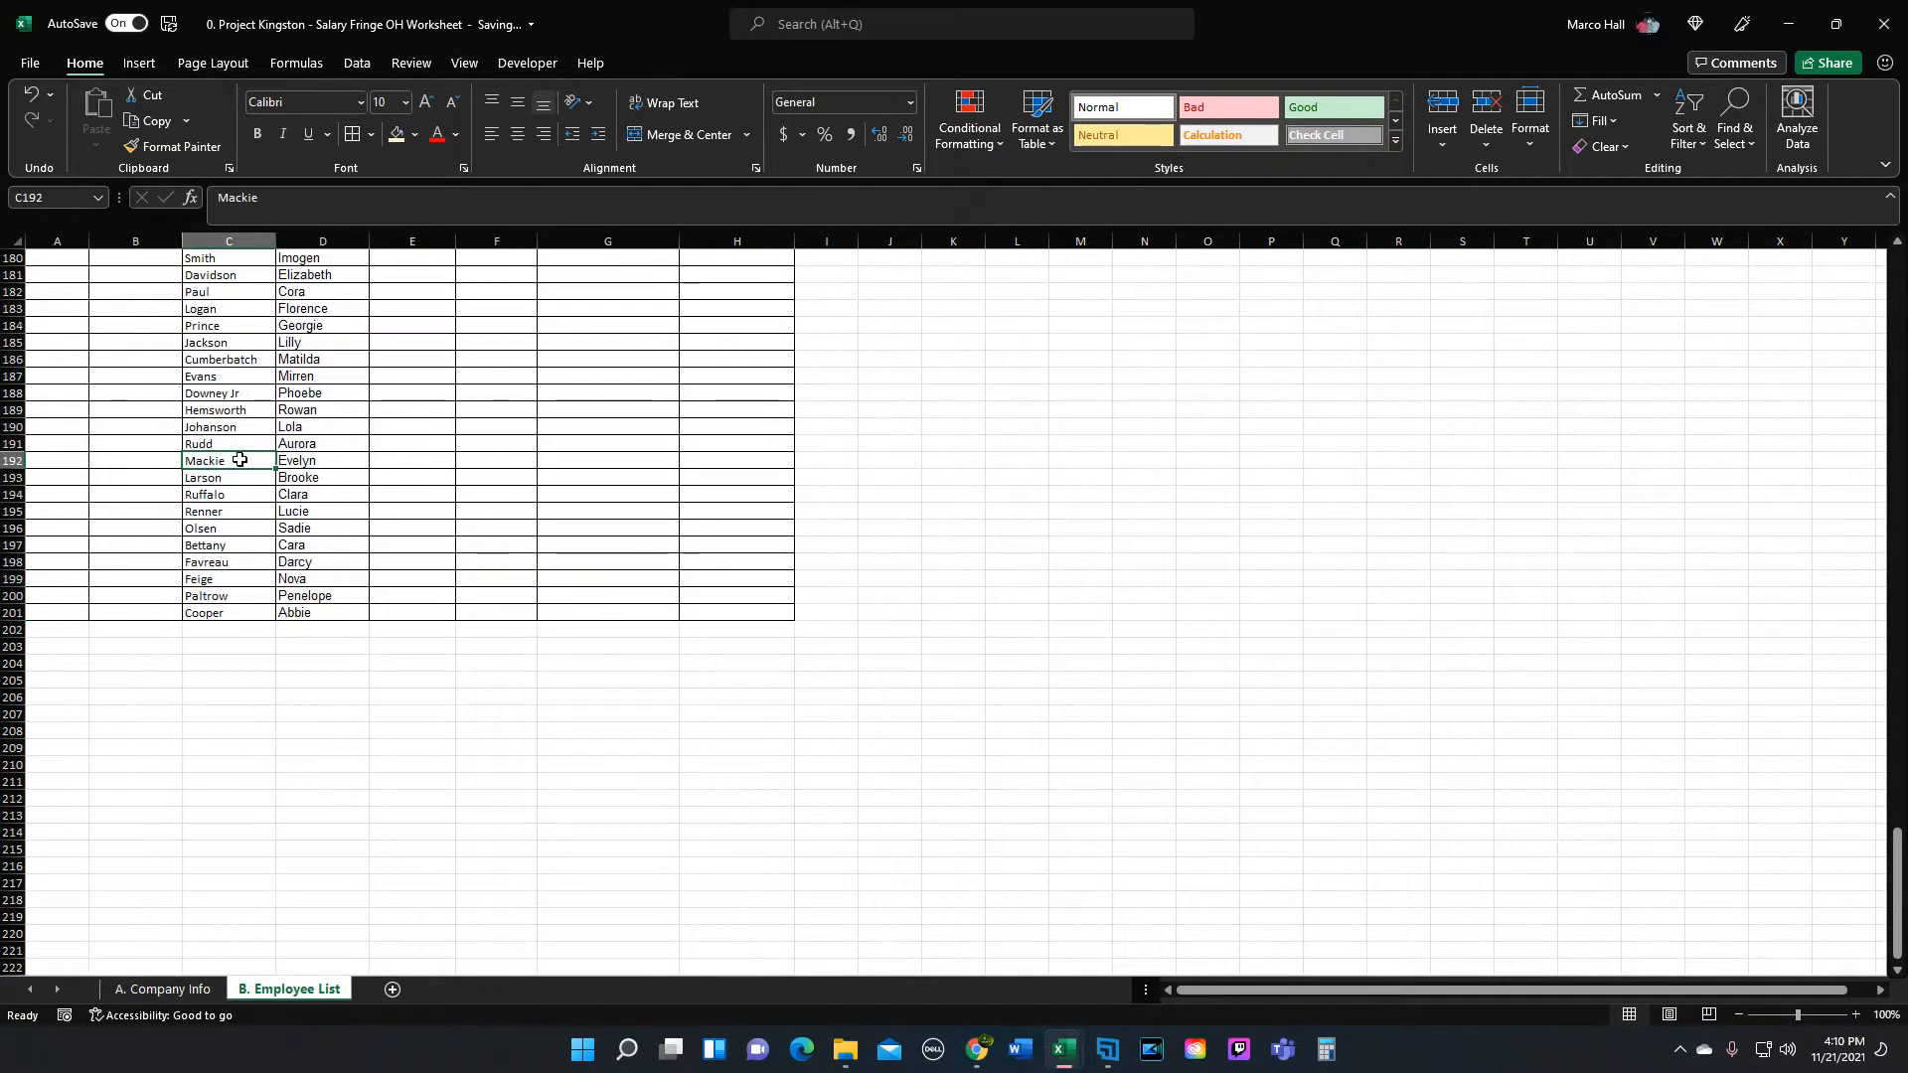
key("ctrl+Up")
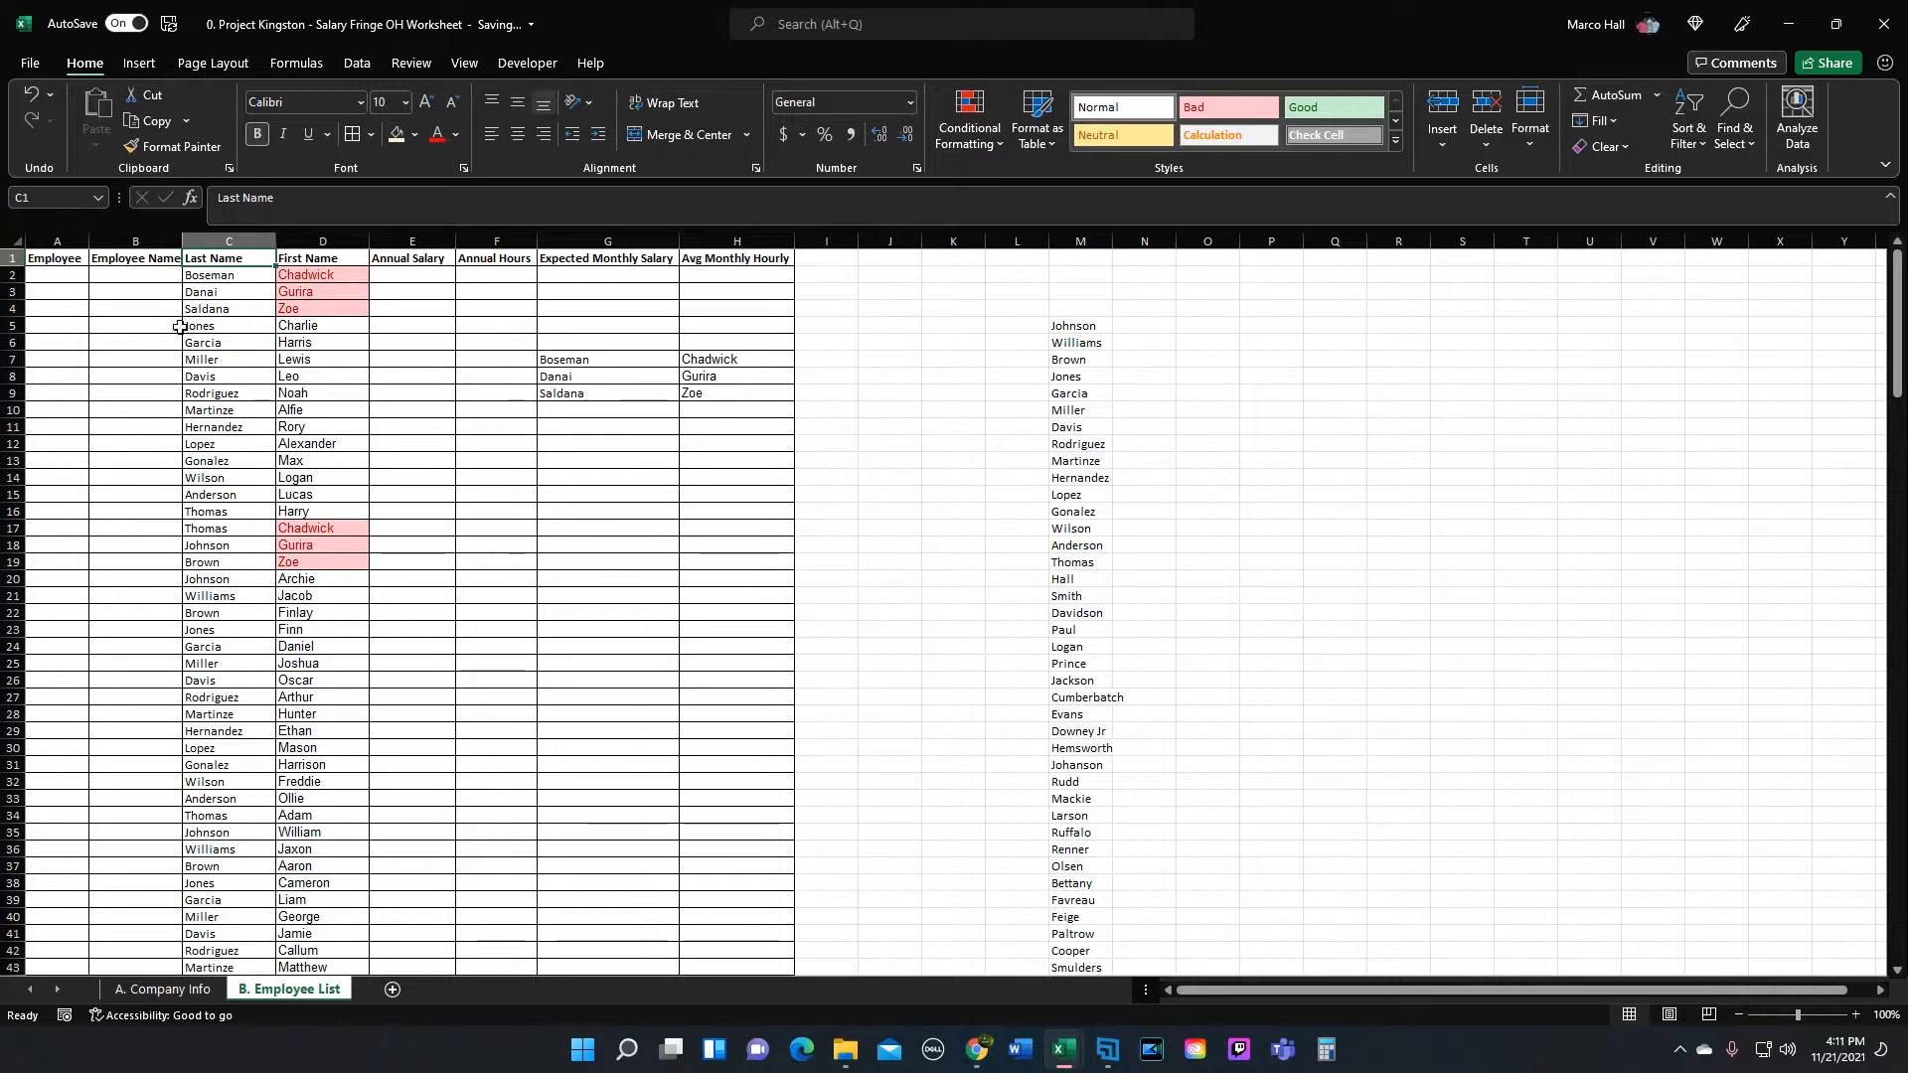
double_click(182, 241)
Step: Clear the stray names in G5:H12 and the source list of last names in column M
left_click_drag(561, 326, 704, 454)
key("Delete")
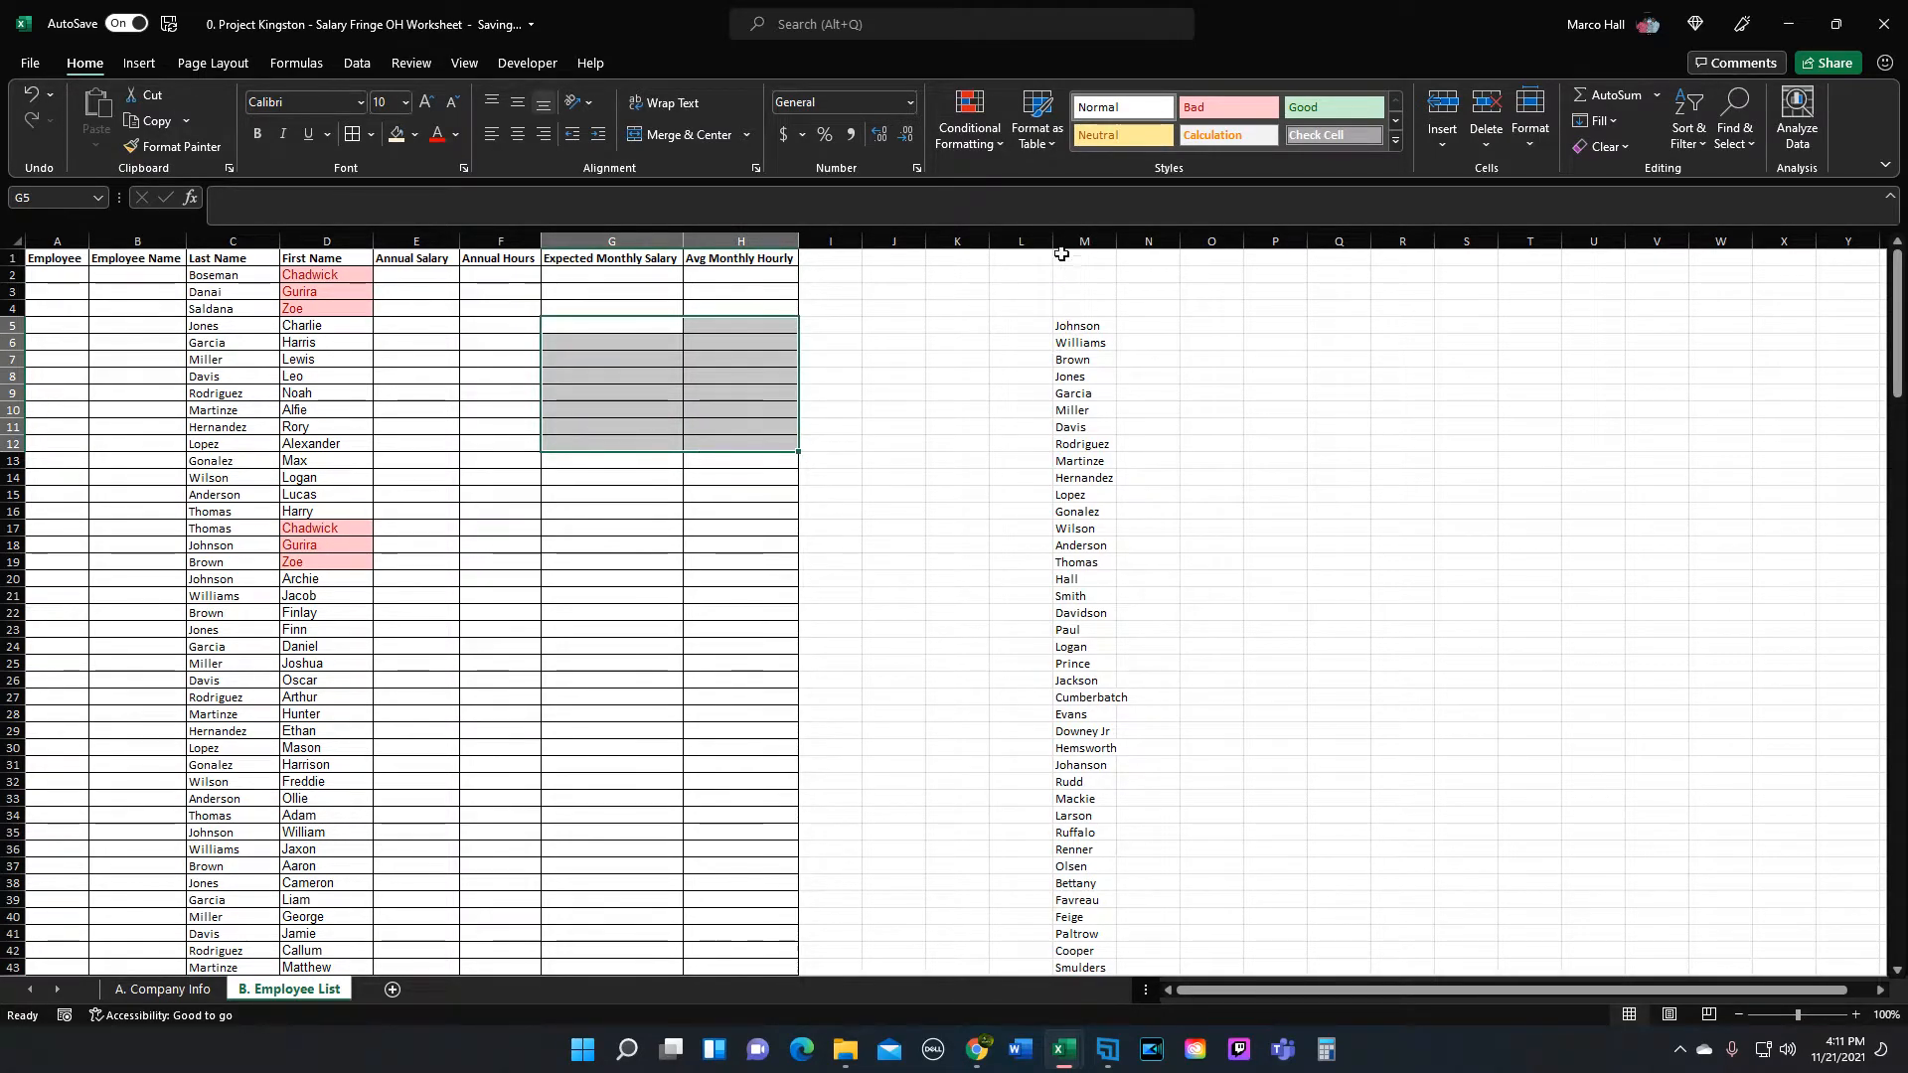
left_click(1090, 240)
key("Delete")
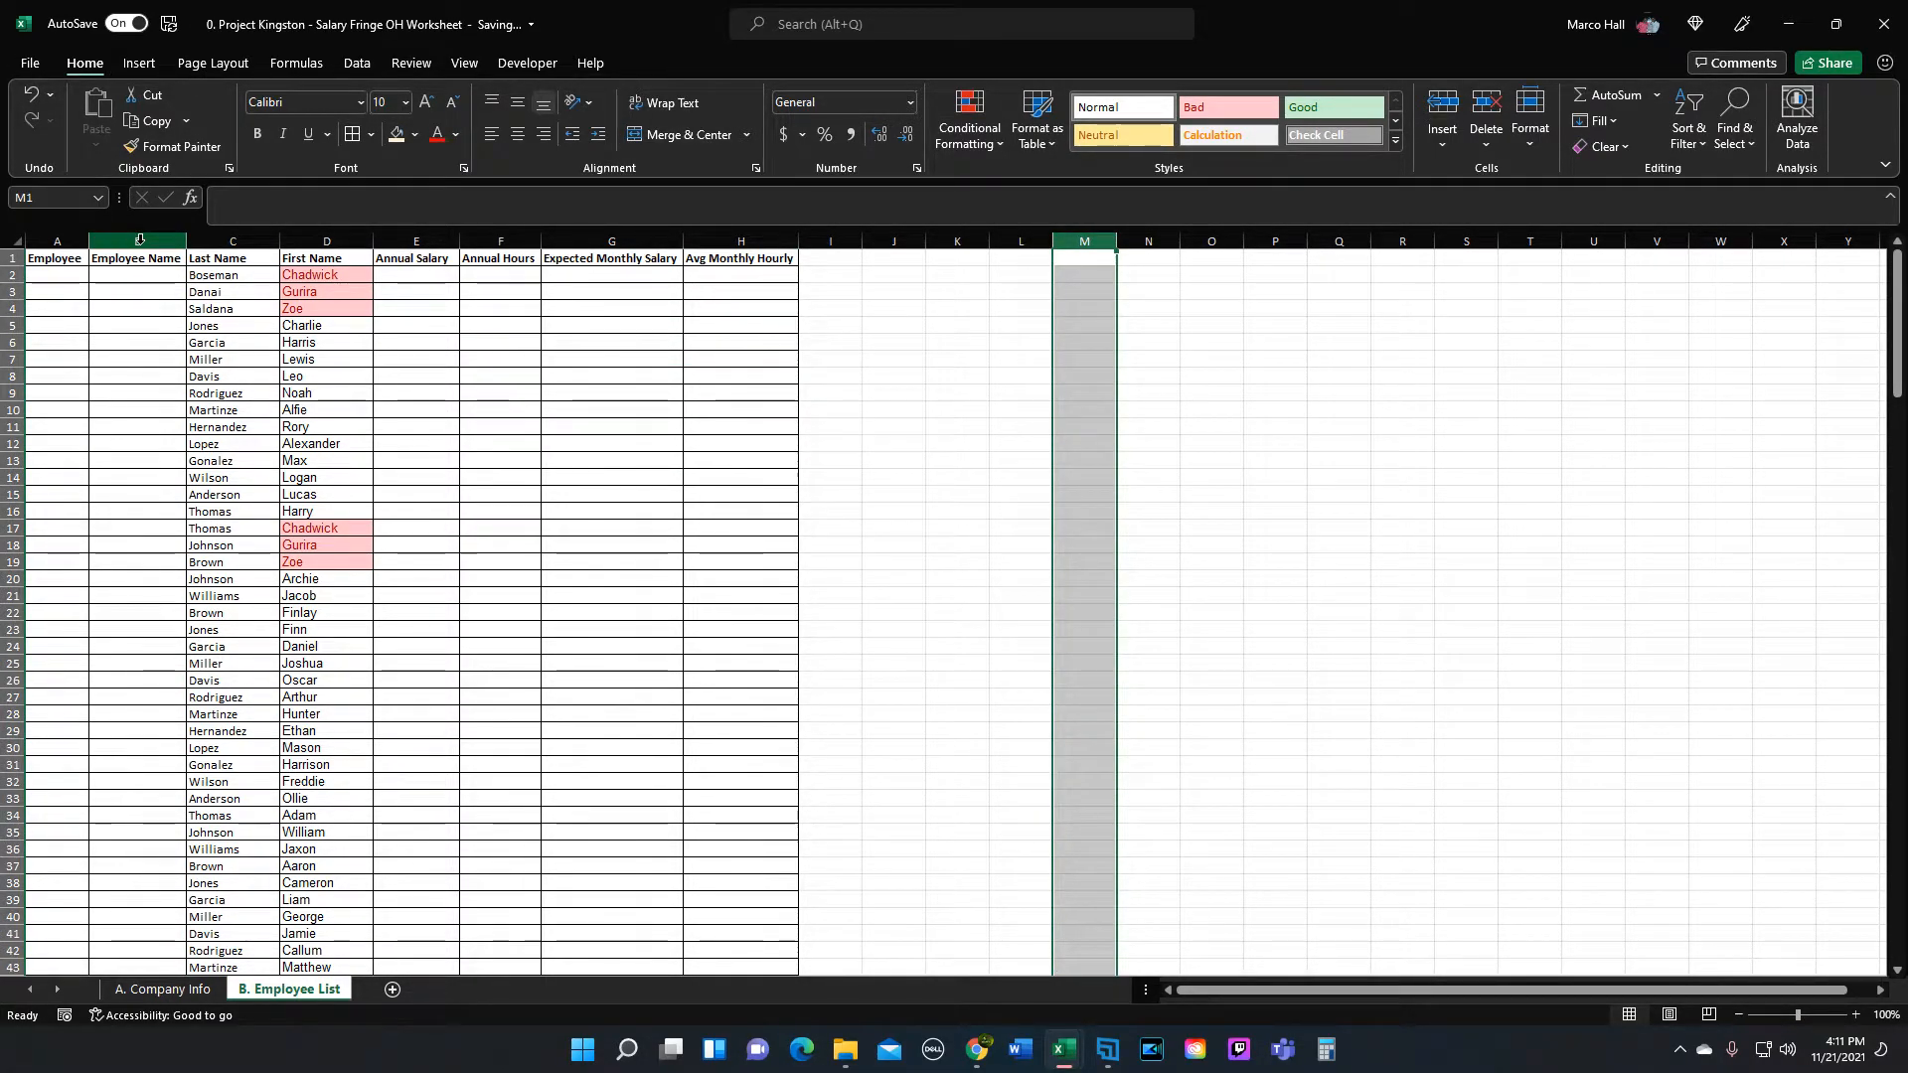
Step: Change the header in A1 to Employee ID# and fit column A to it
left_click(75, 260)
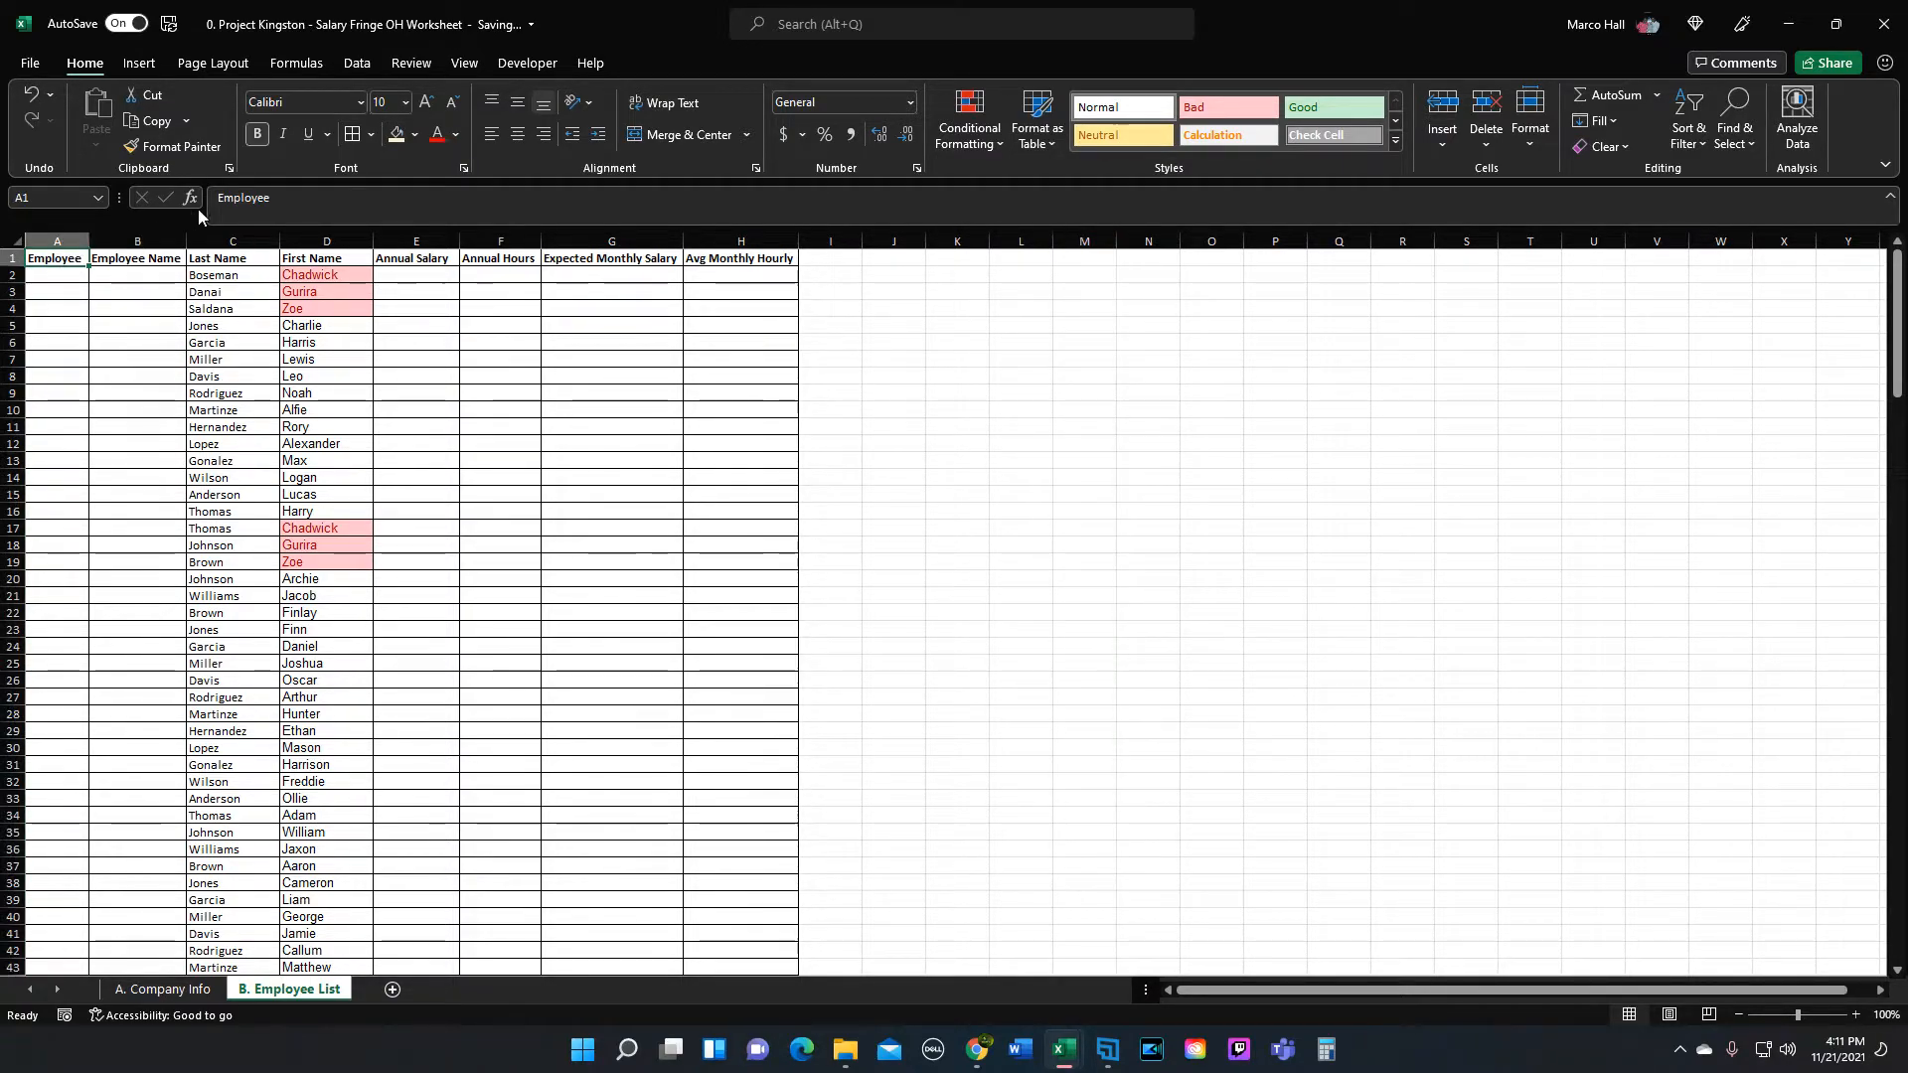
left_click(276, 206)
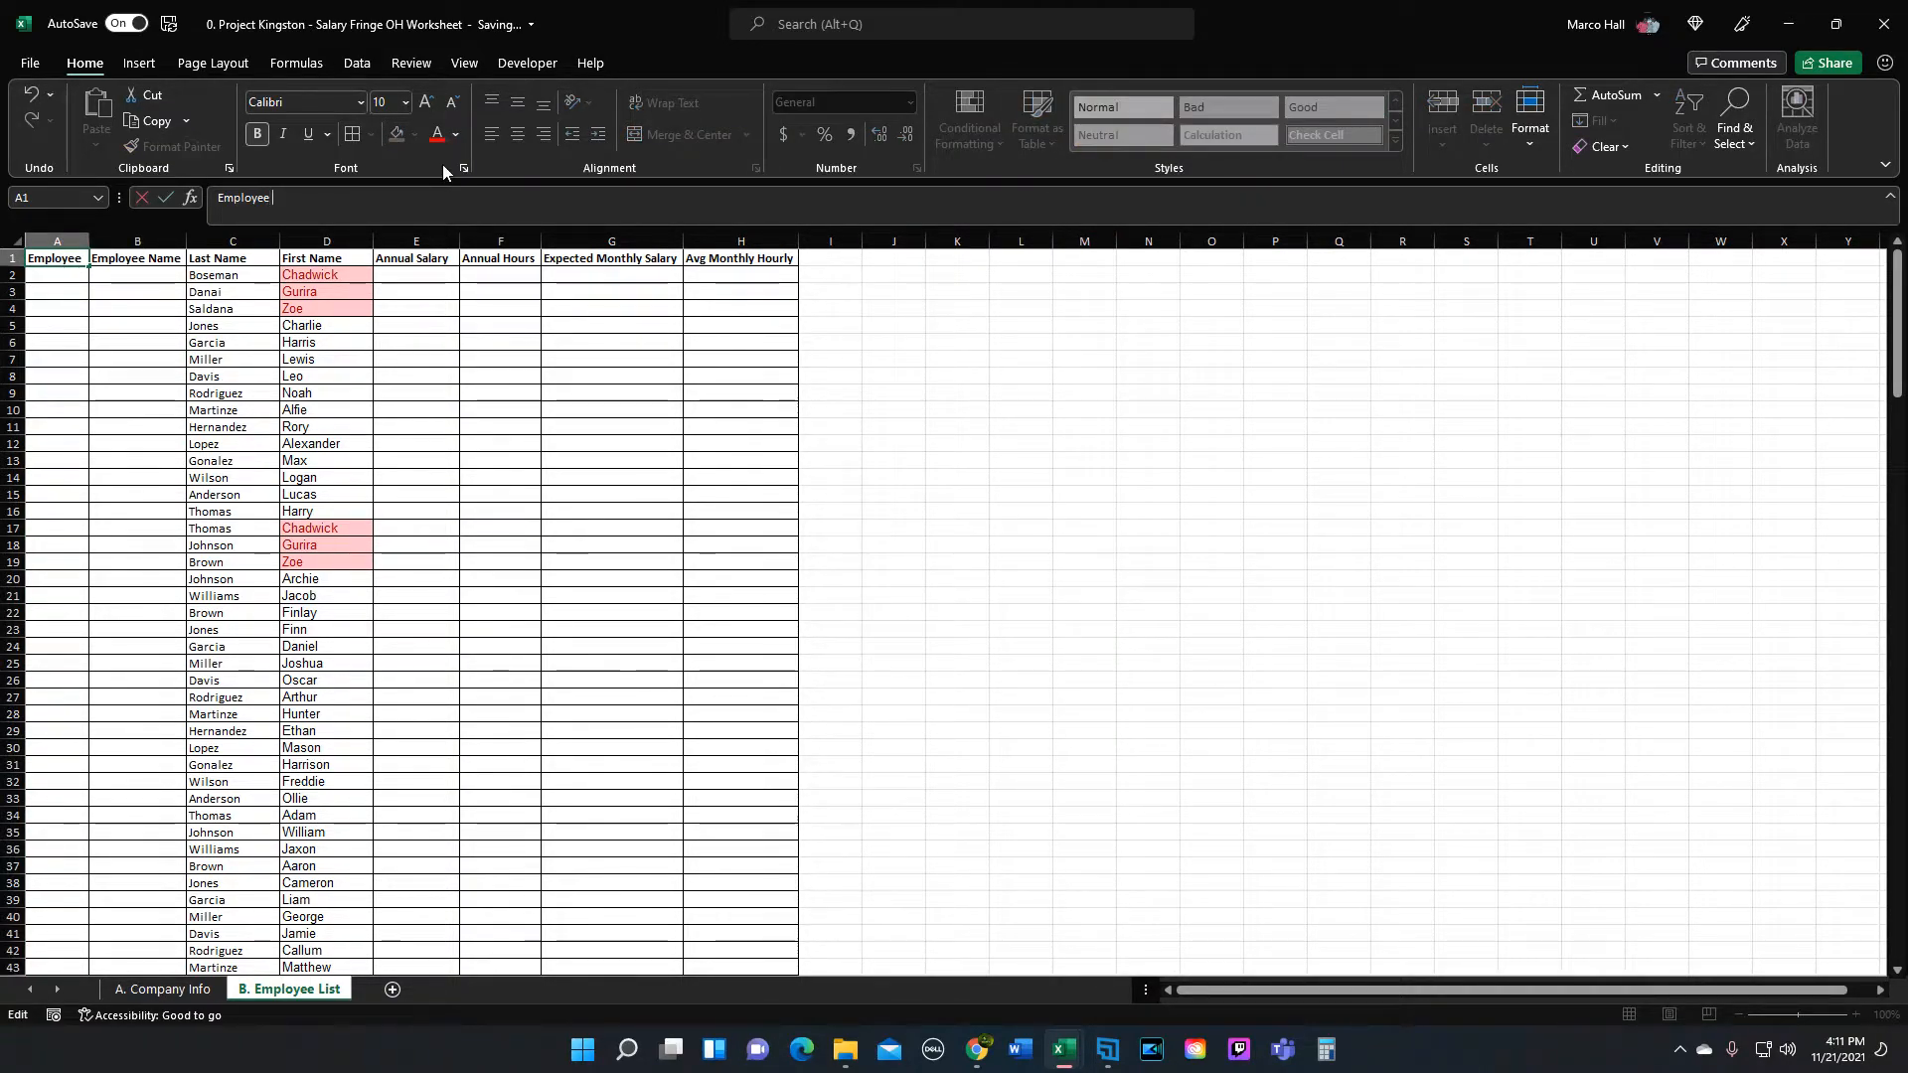
type("ID$")
key("Return")
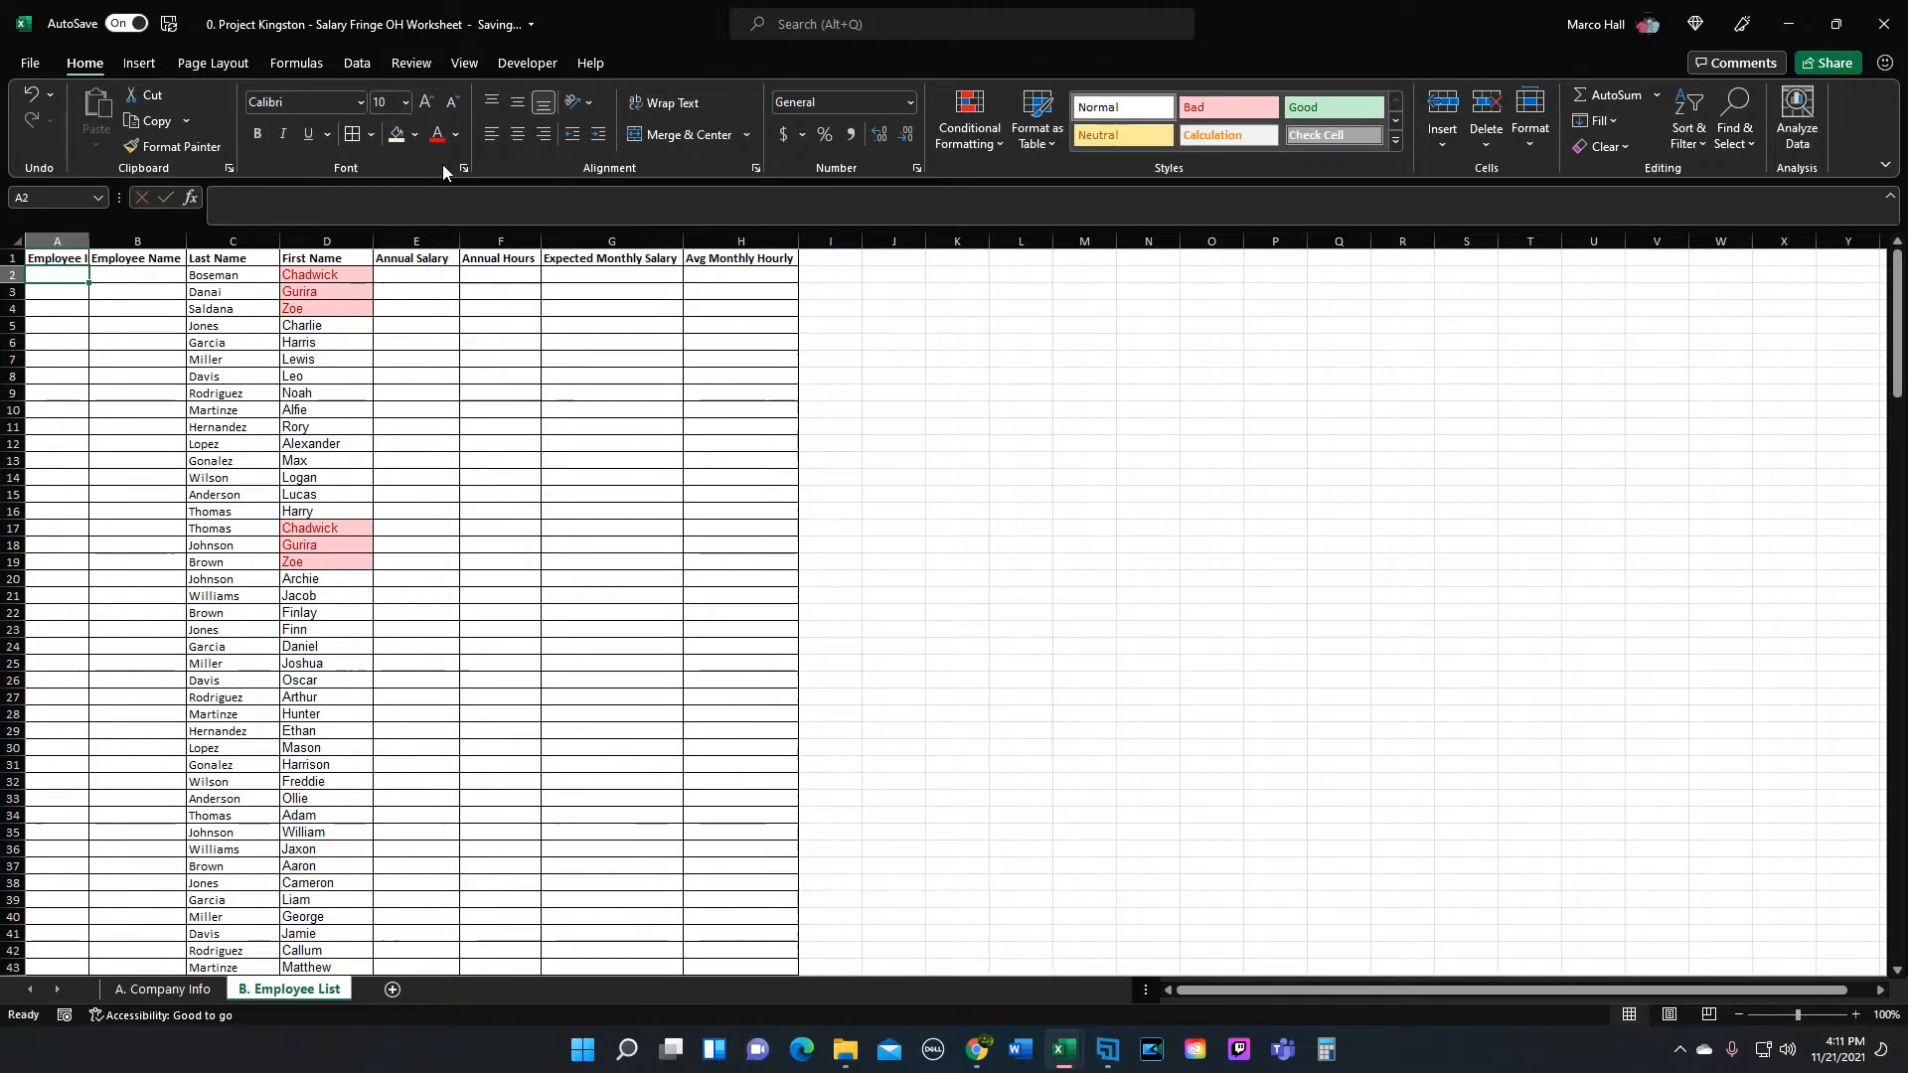
double_click(88, 242)
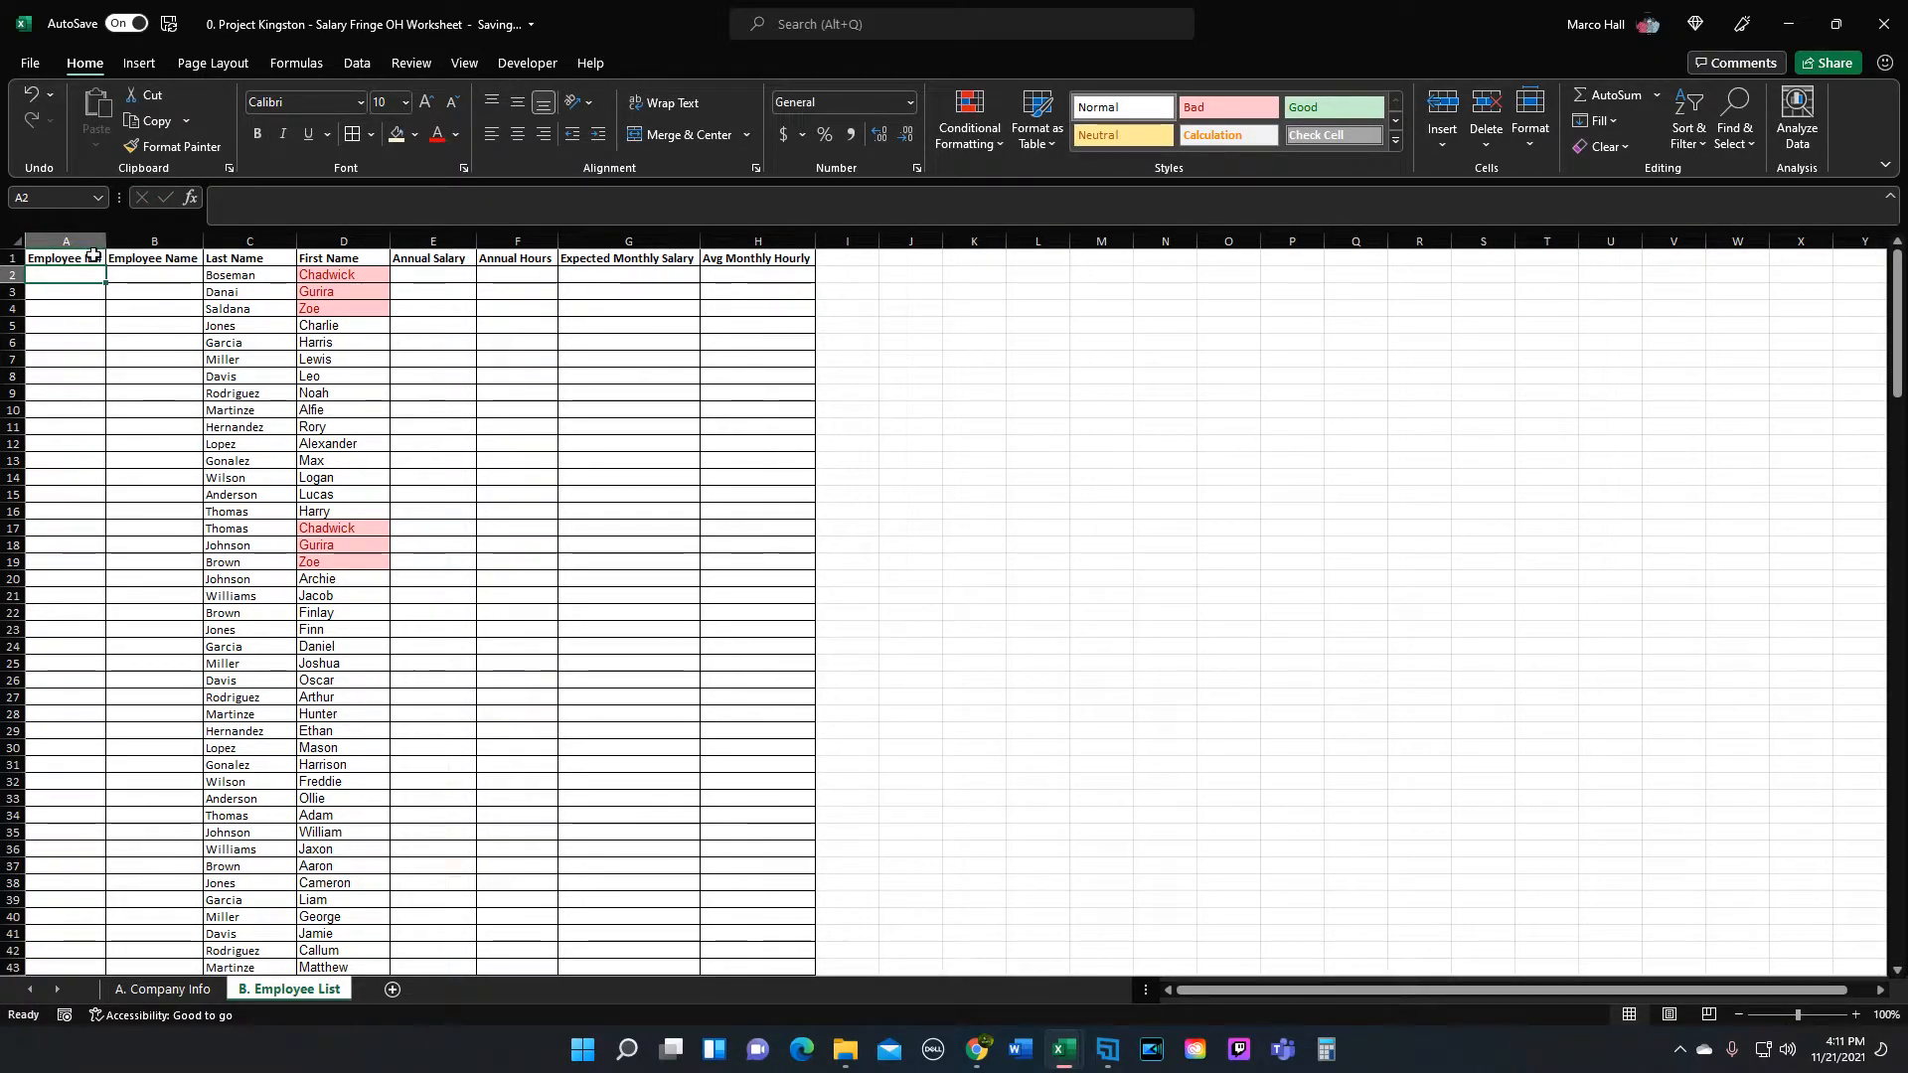
Step: Look through the comparison of top payroll services in the browser and return to cell B2 of the employee list
left_click(156, 281)
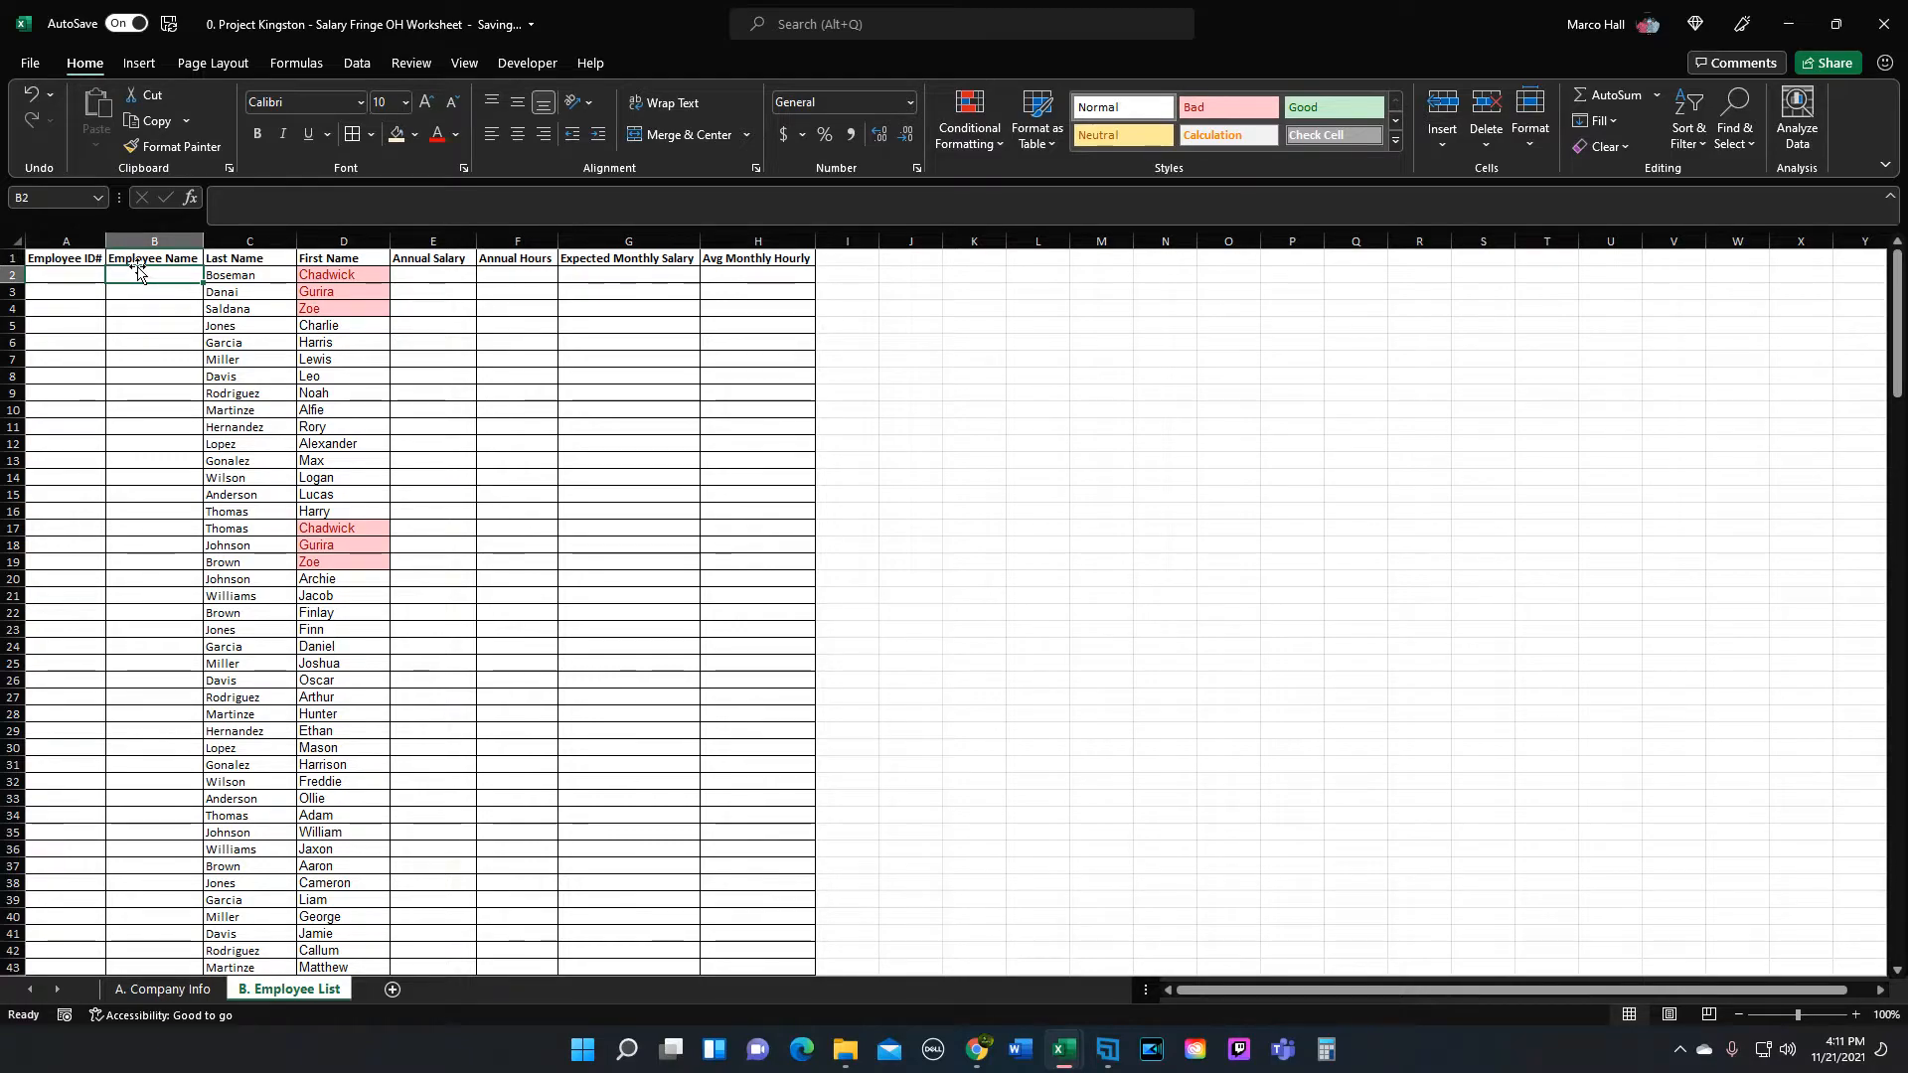
type("=")
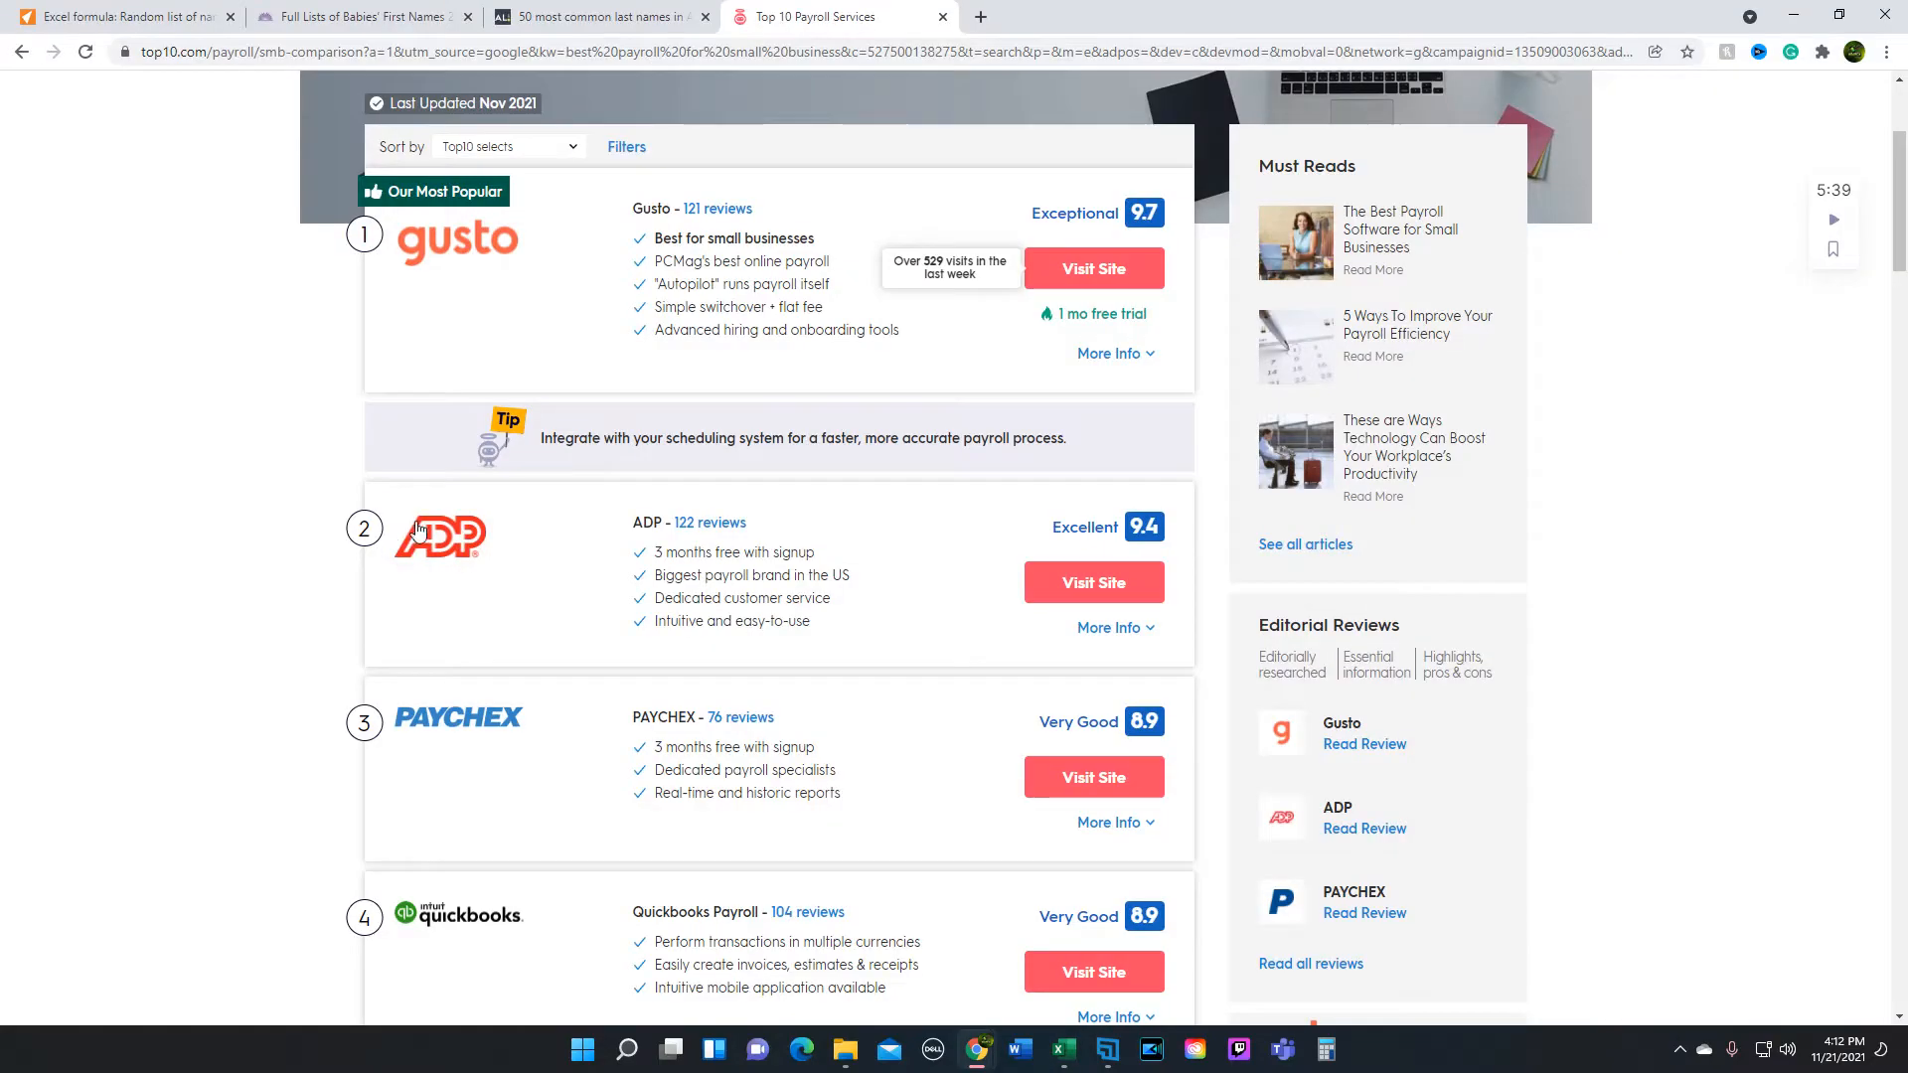
scroll(481, 644, "down", 4)
scroll(276, 632, "down", 8)
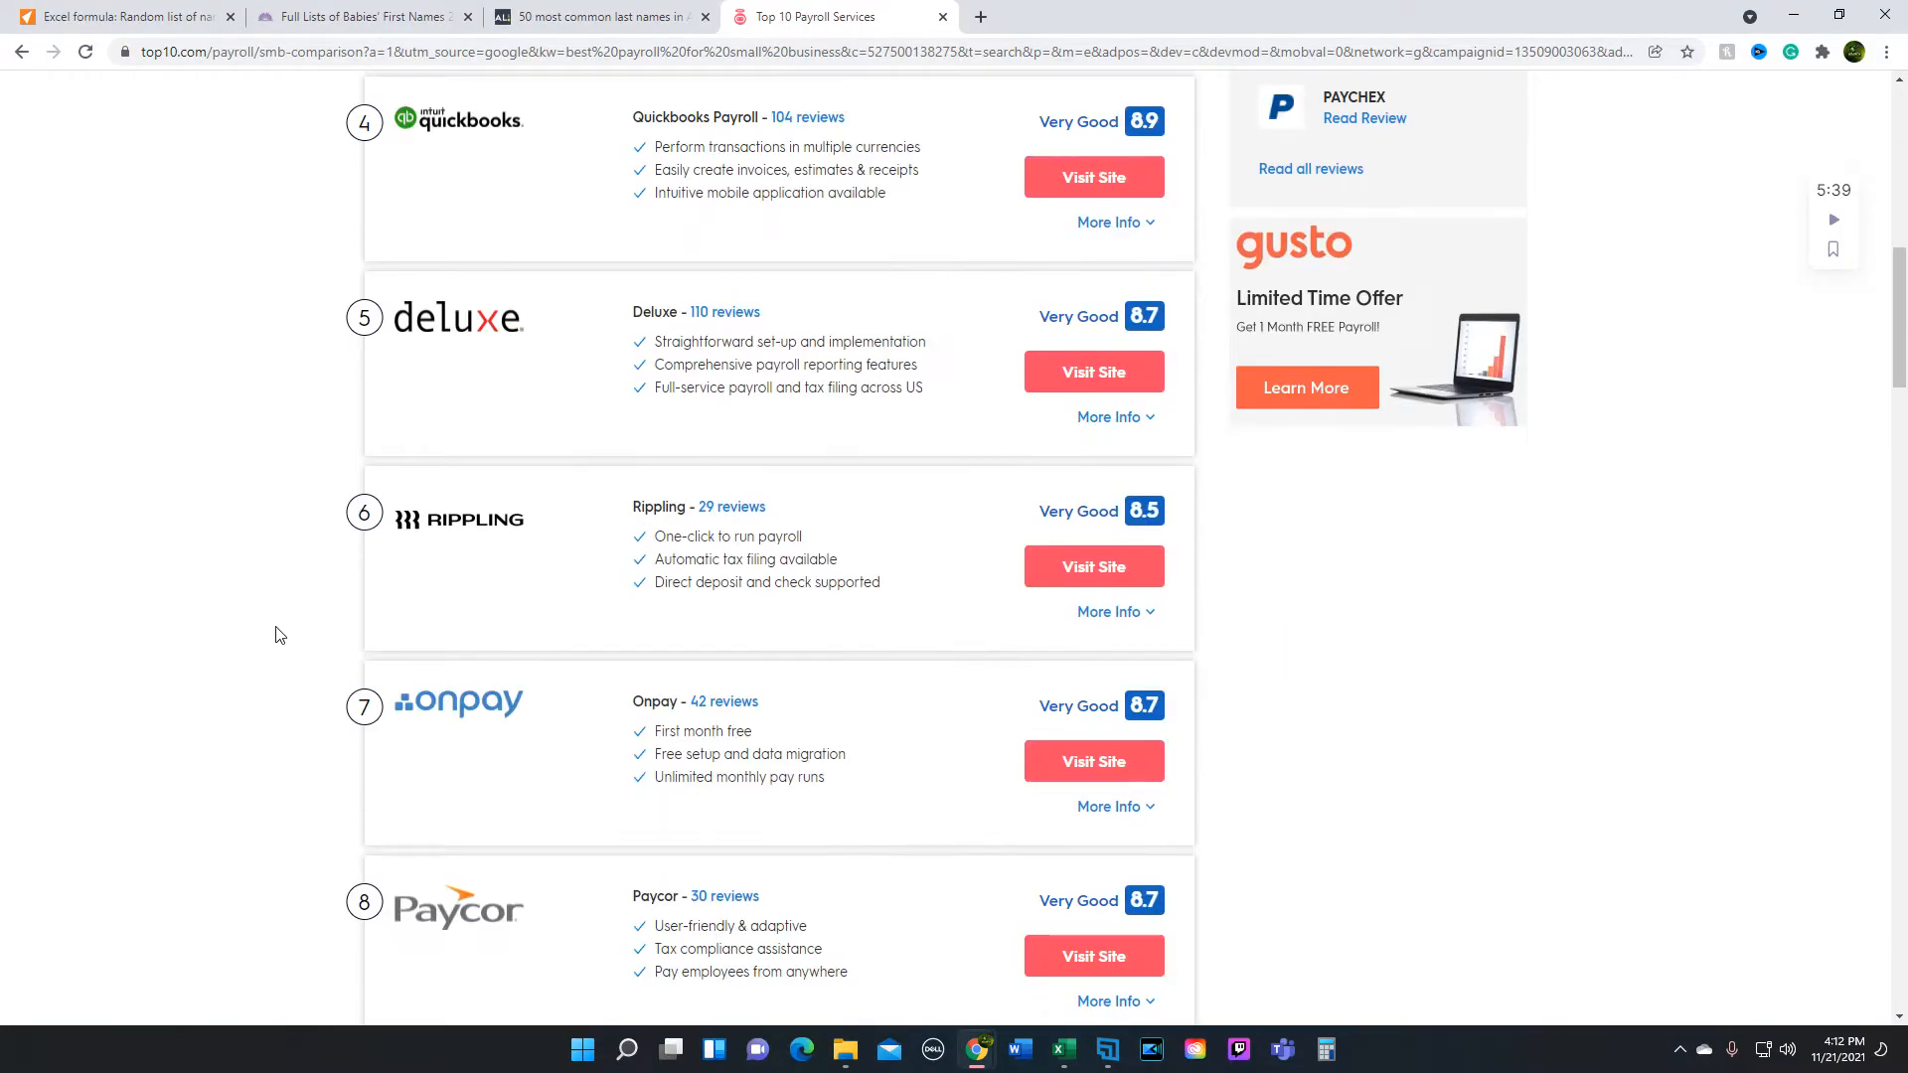
scroll(517, 484, "up", 5)
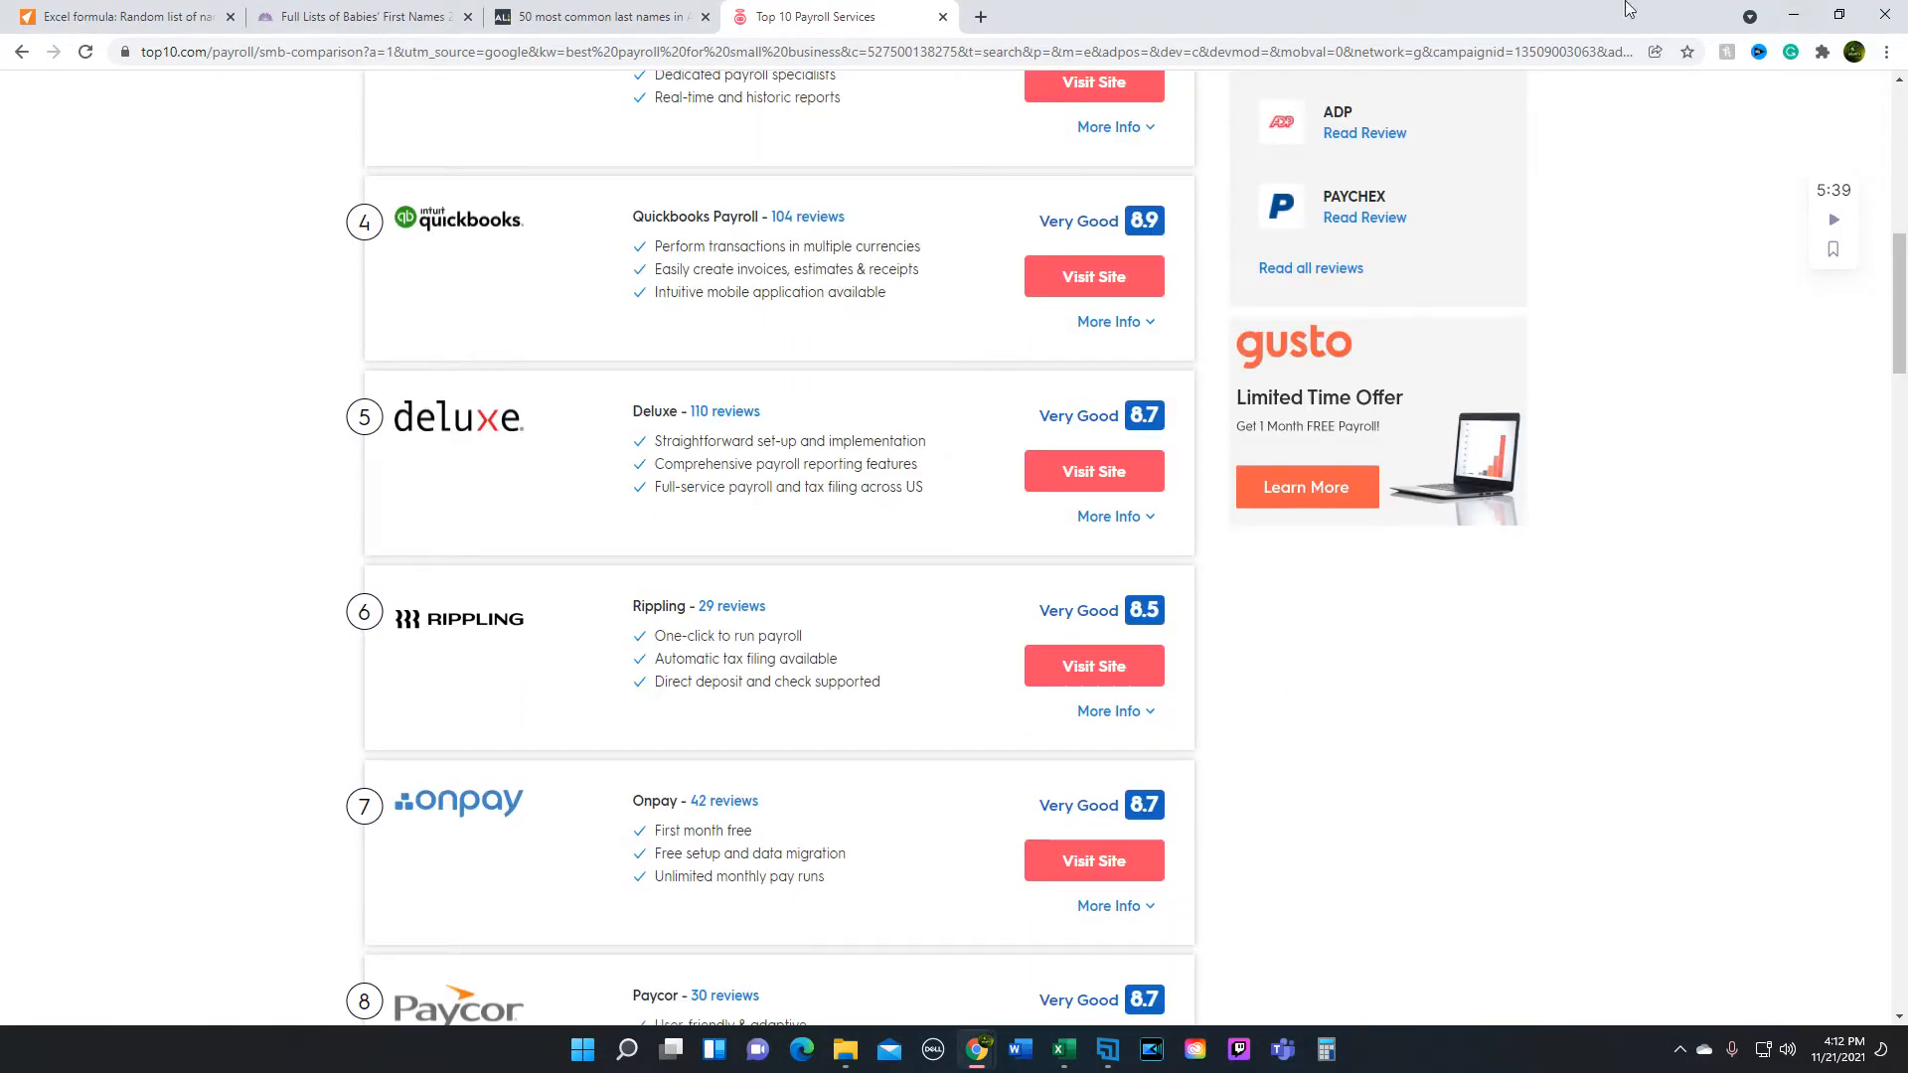
left_click(1794, 16)
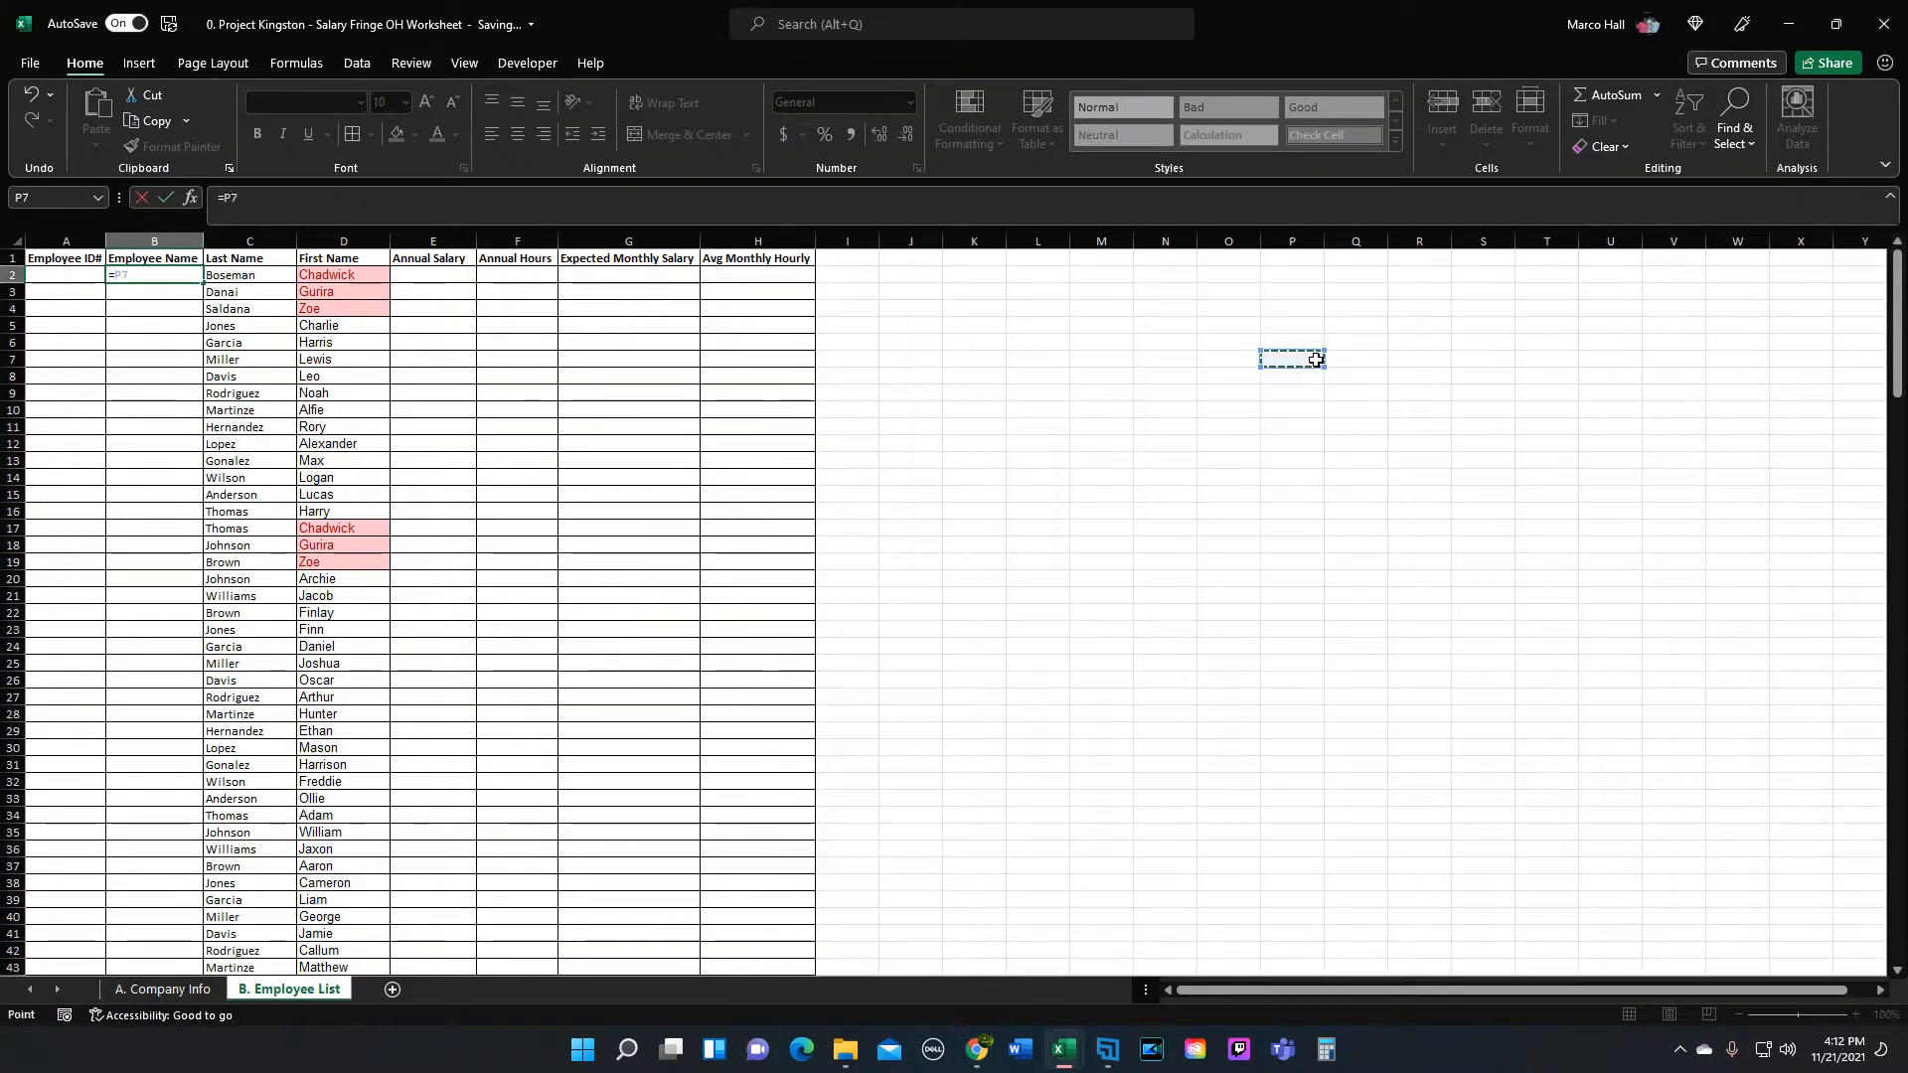
left_click(137, 276)
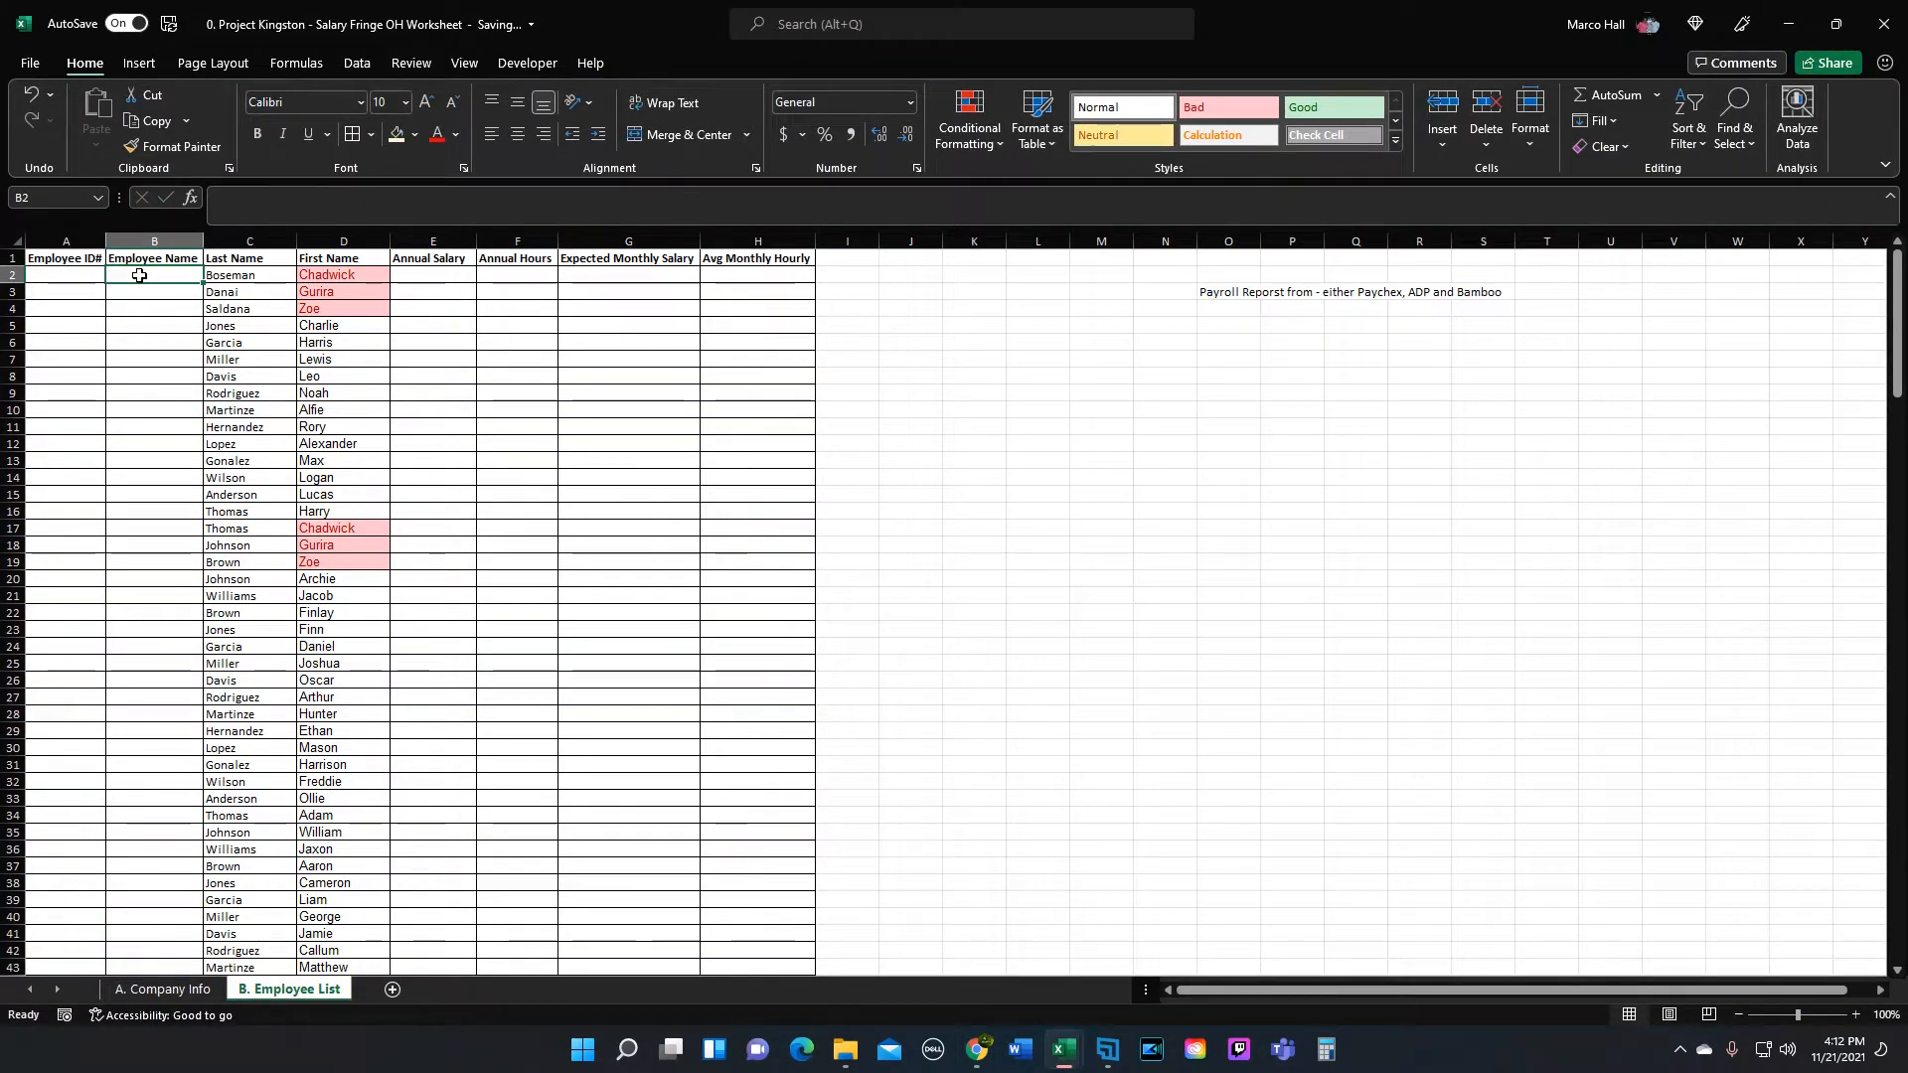
right_click(140, 281)
left_click(118, 275)
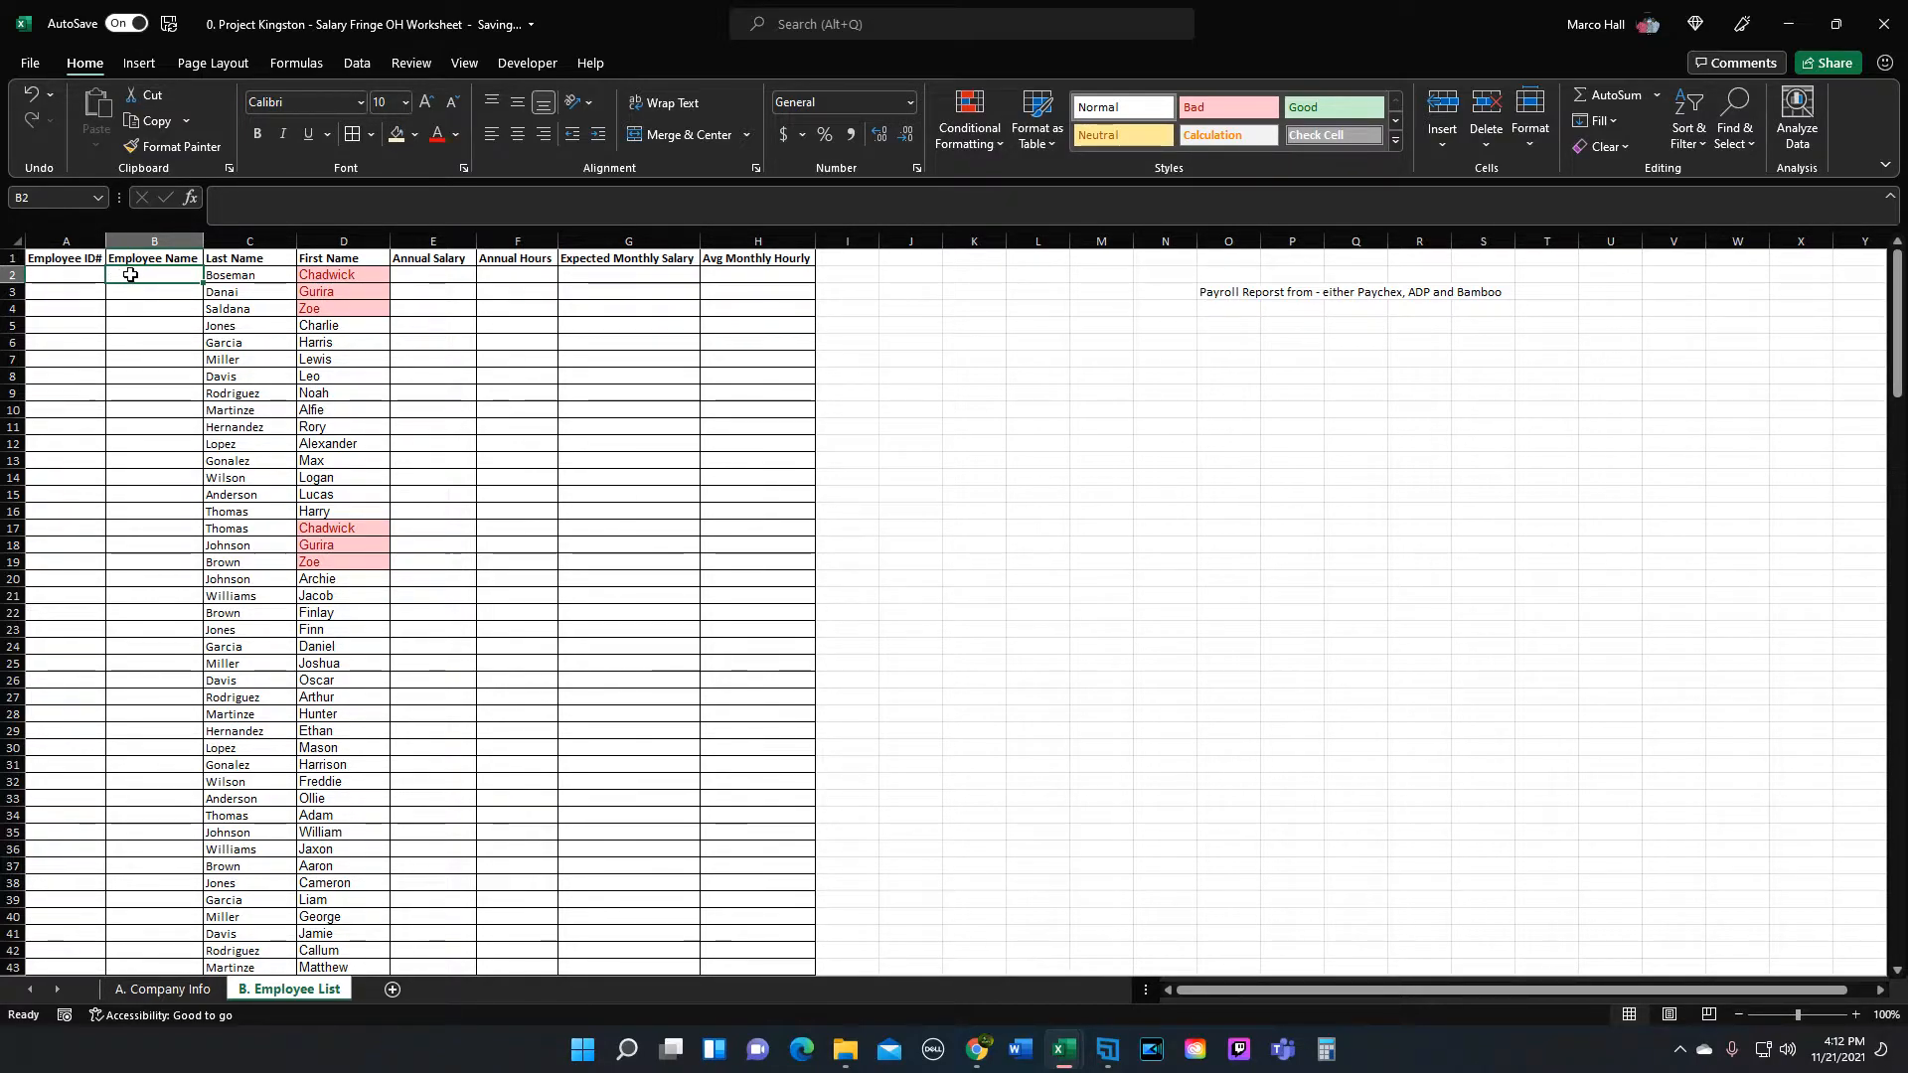
left_click(158, 240)
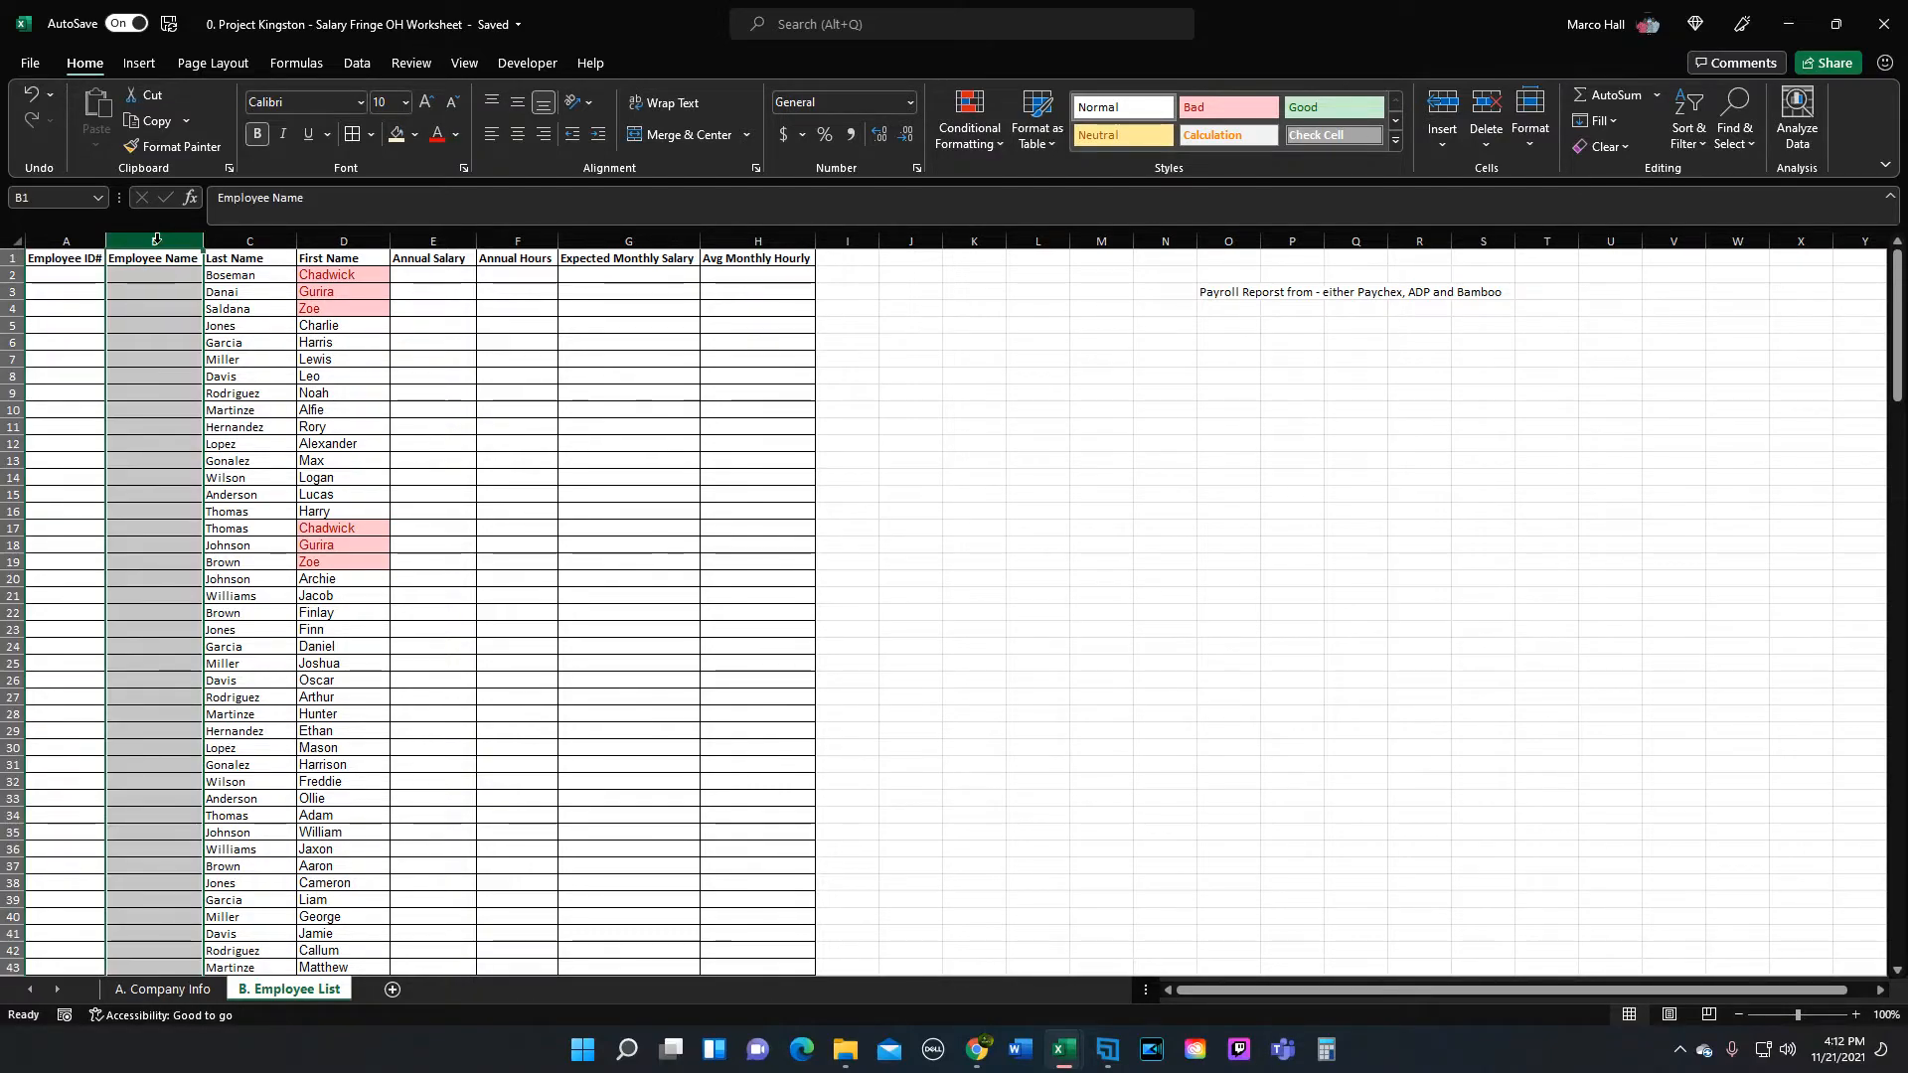
Step: Enter the formula =C2&", "&D2 in B2 to join the last and first names, separated by a comma
left_click(151, 274)
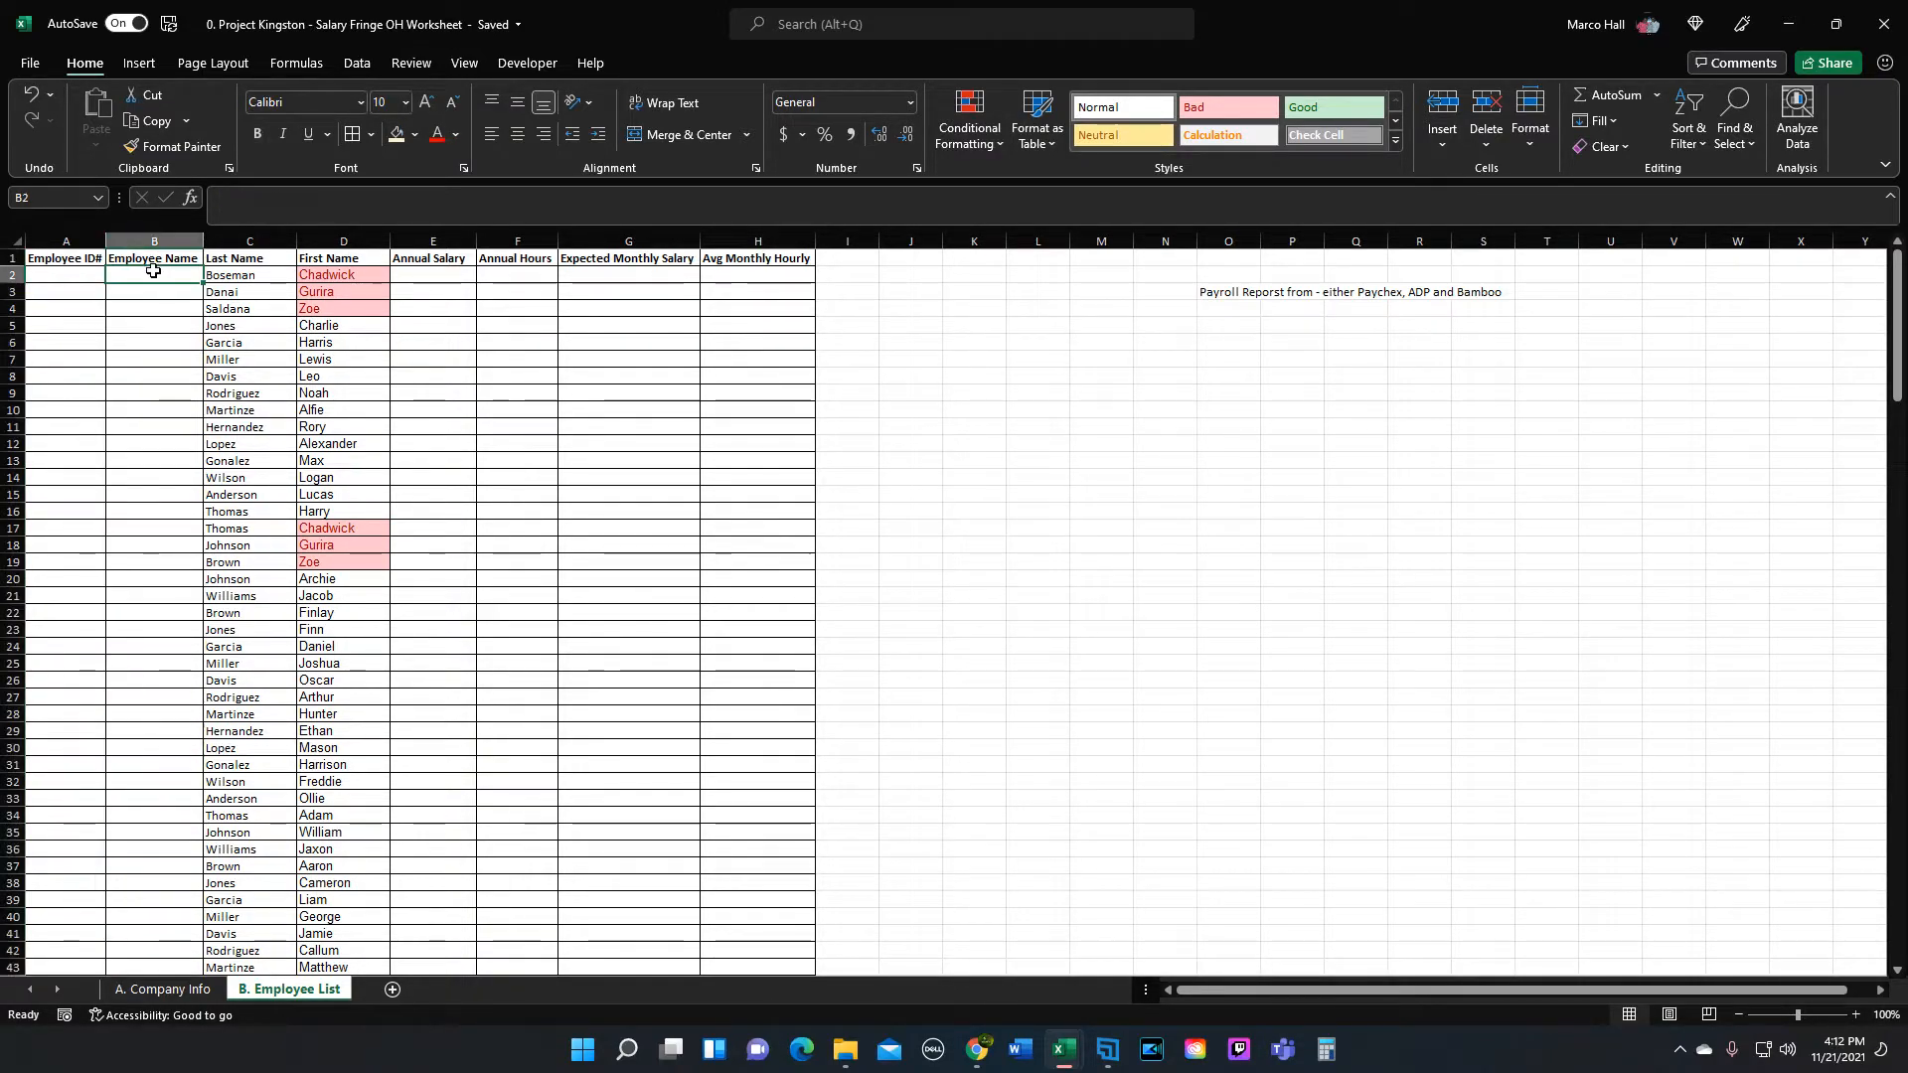
type("=")
left_click(244, 274)
type(",")
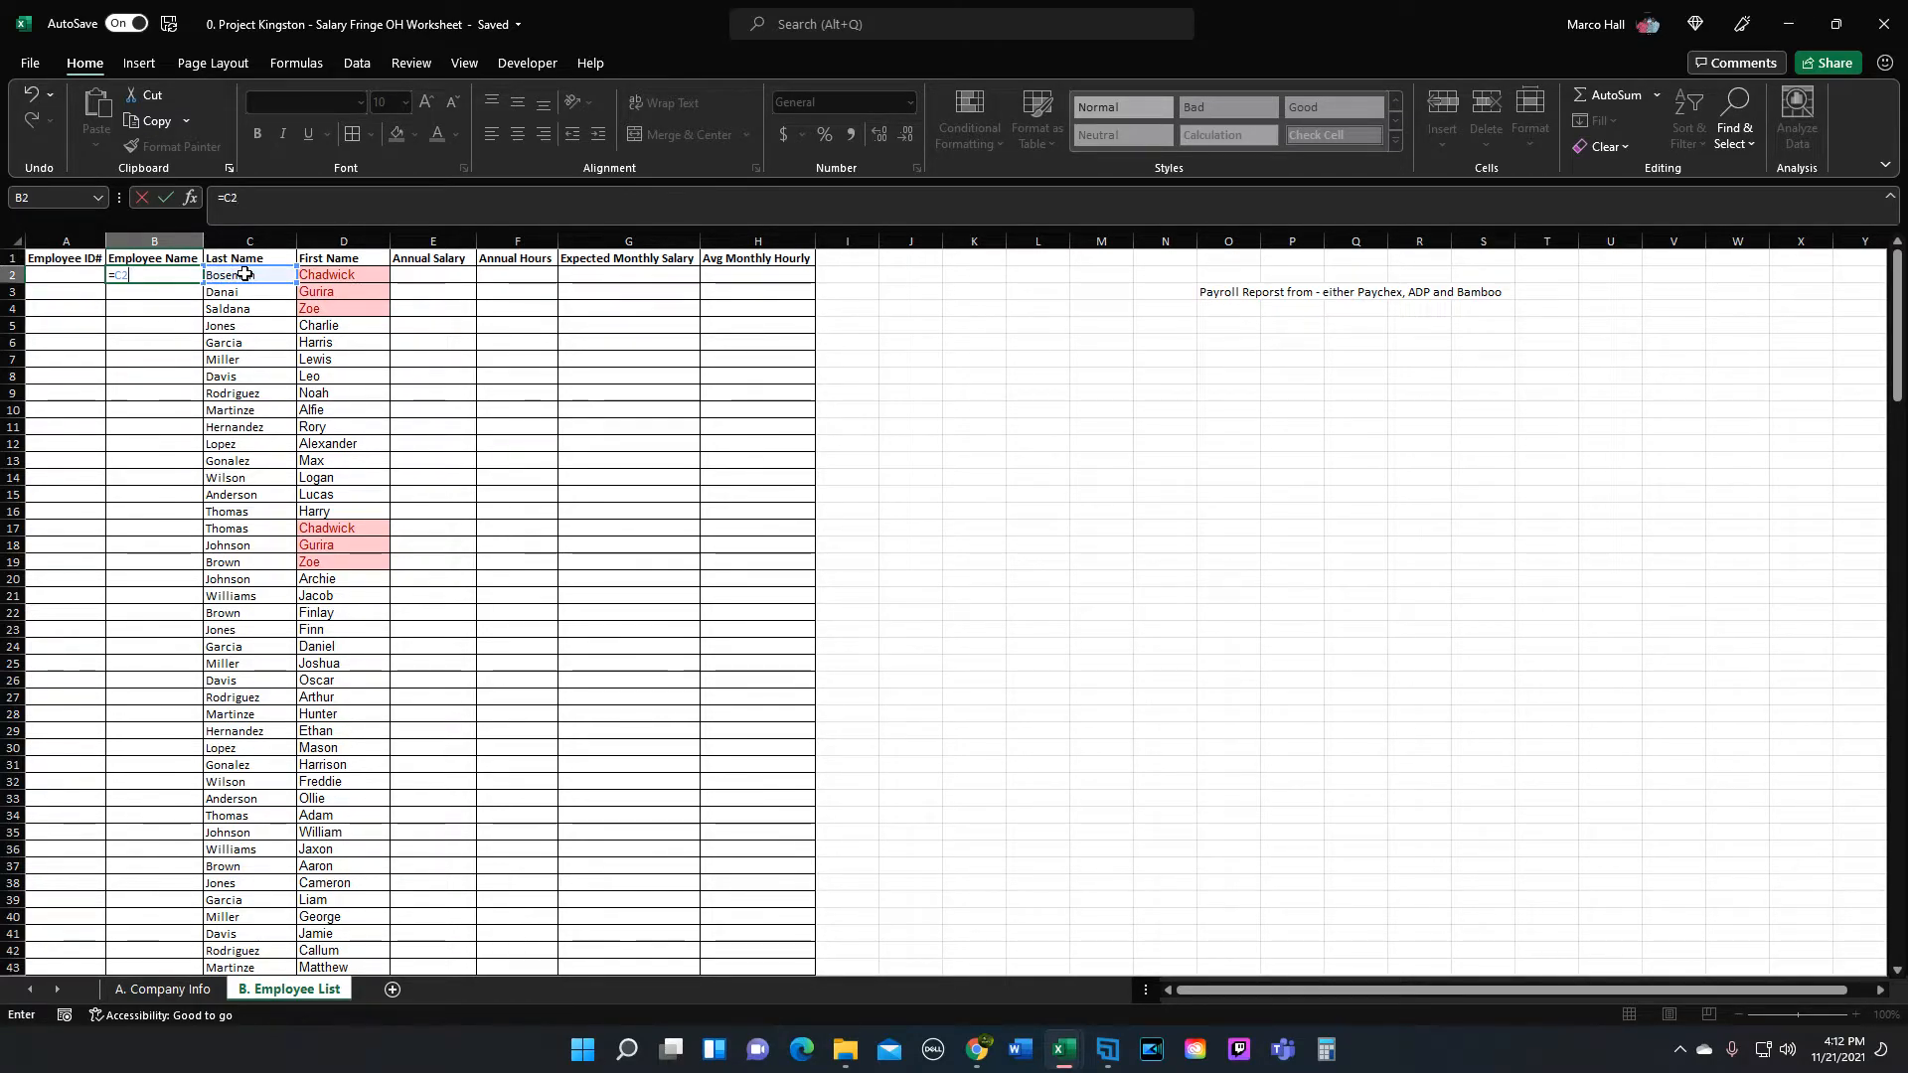
type("&\", \"&")
left_click(338, 274)
key("Return")
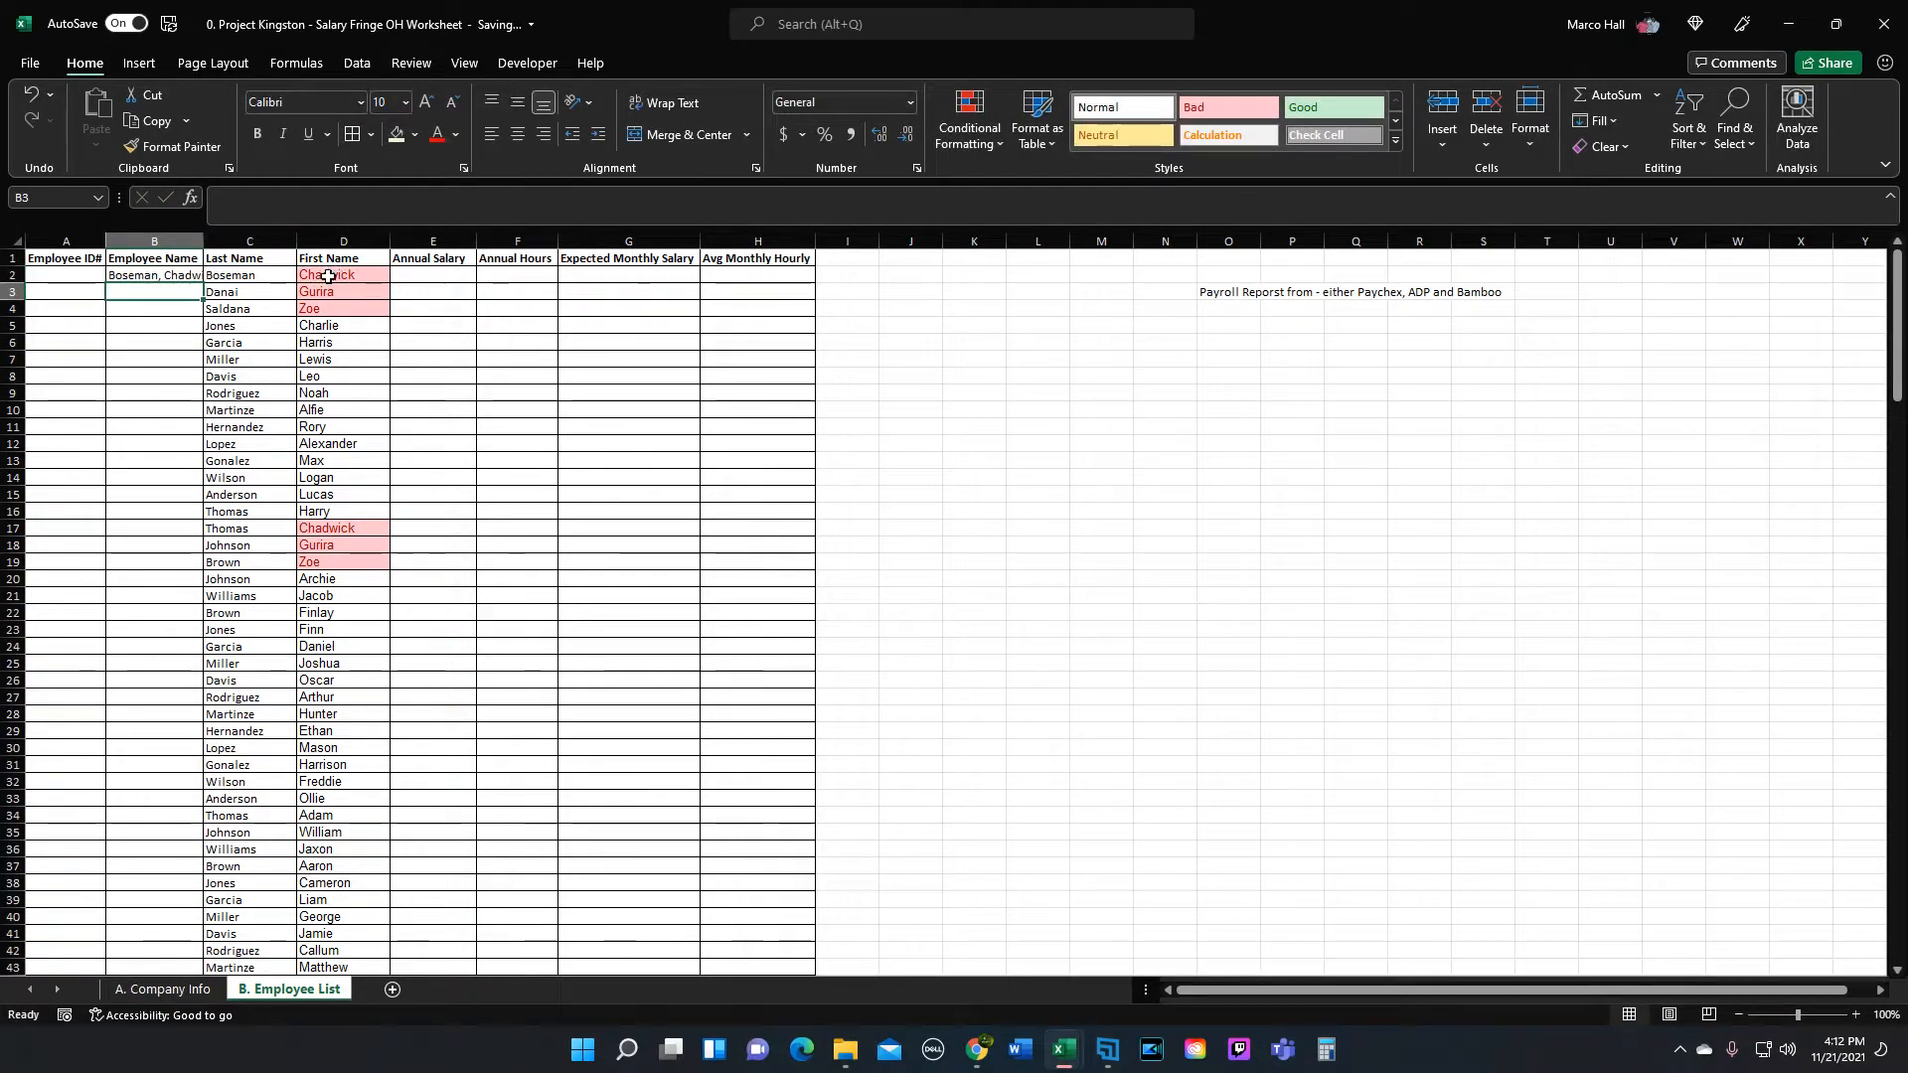
Step: Fit the width of column B to the combined employee names
double_click(204, 241)
left_click(189, 262)
left_click(183, 274)
key("ctrl+c")
key("Escape")
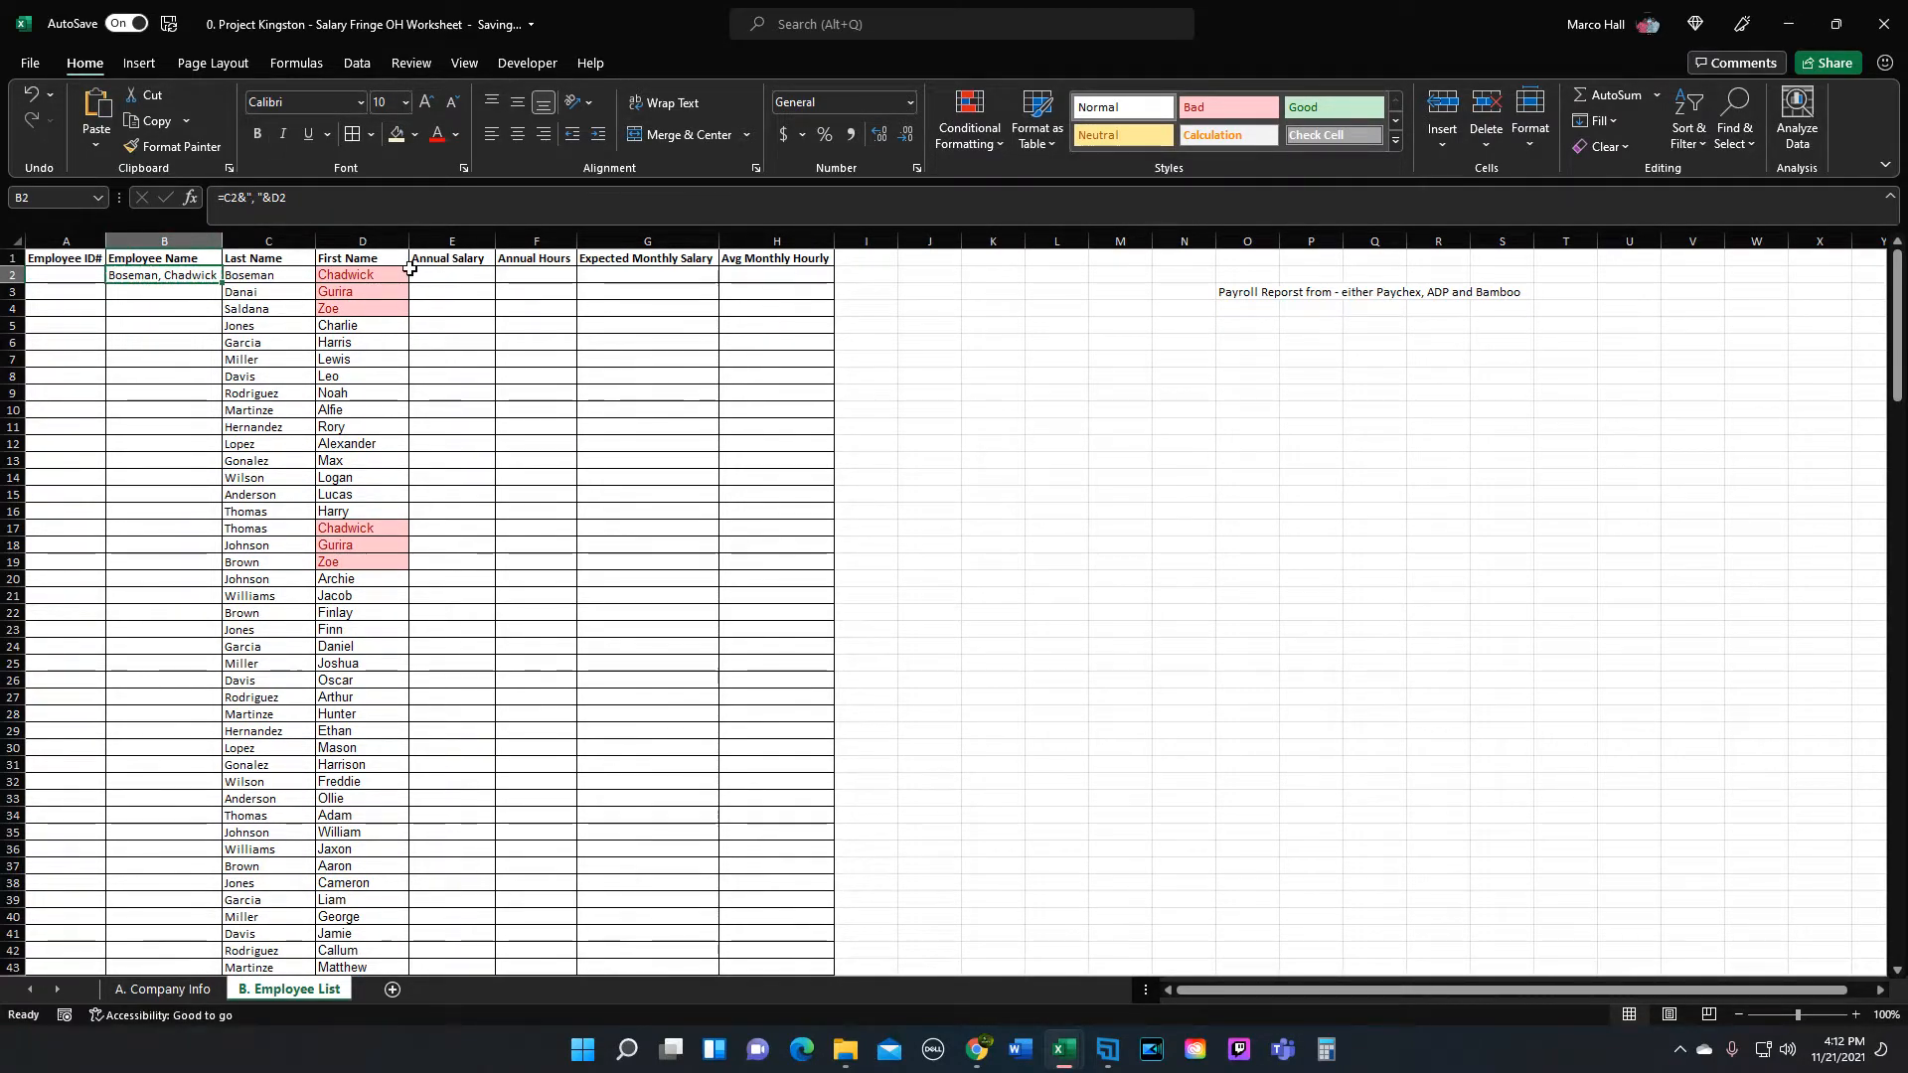
Step: Enter a period as an end marker in A202 and B202, just below the last employee row
left_click(275, 275)
key("ctrl+Down")
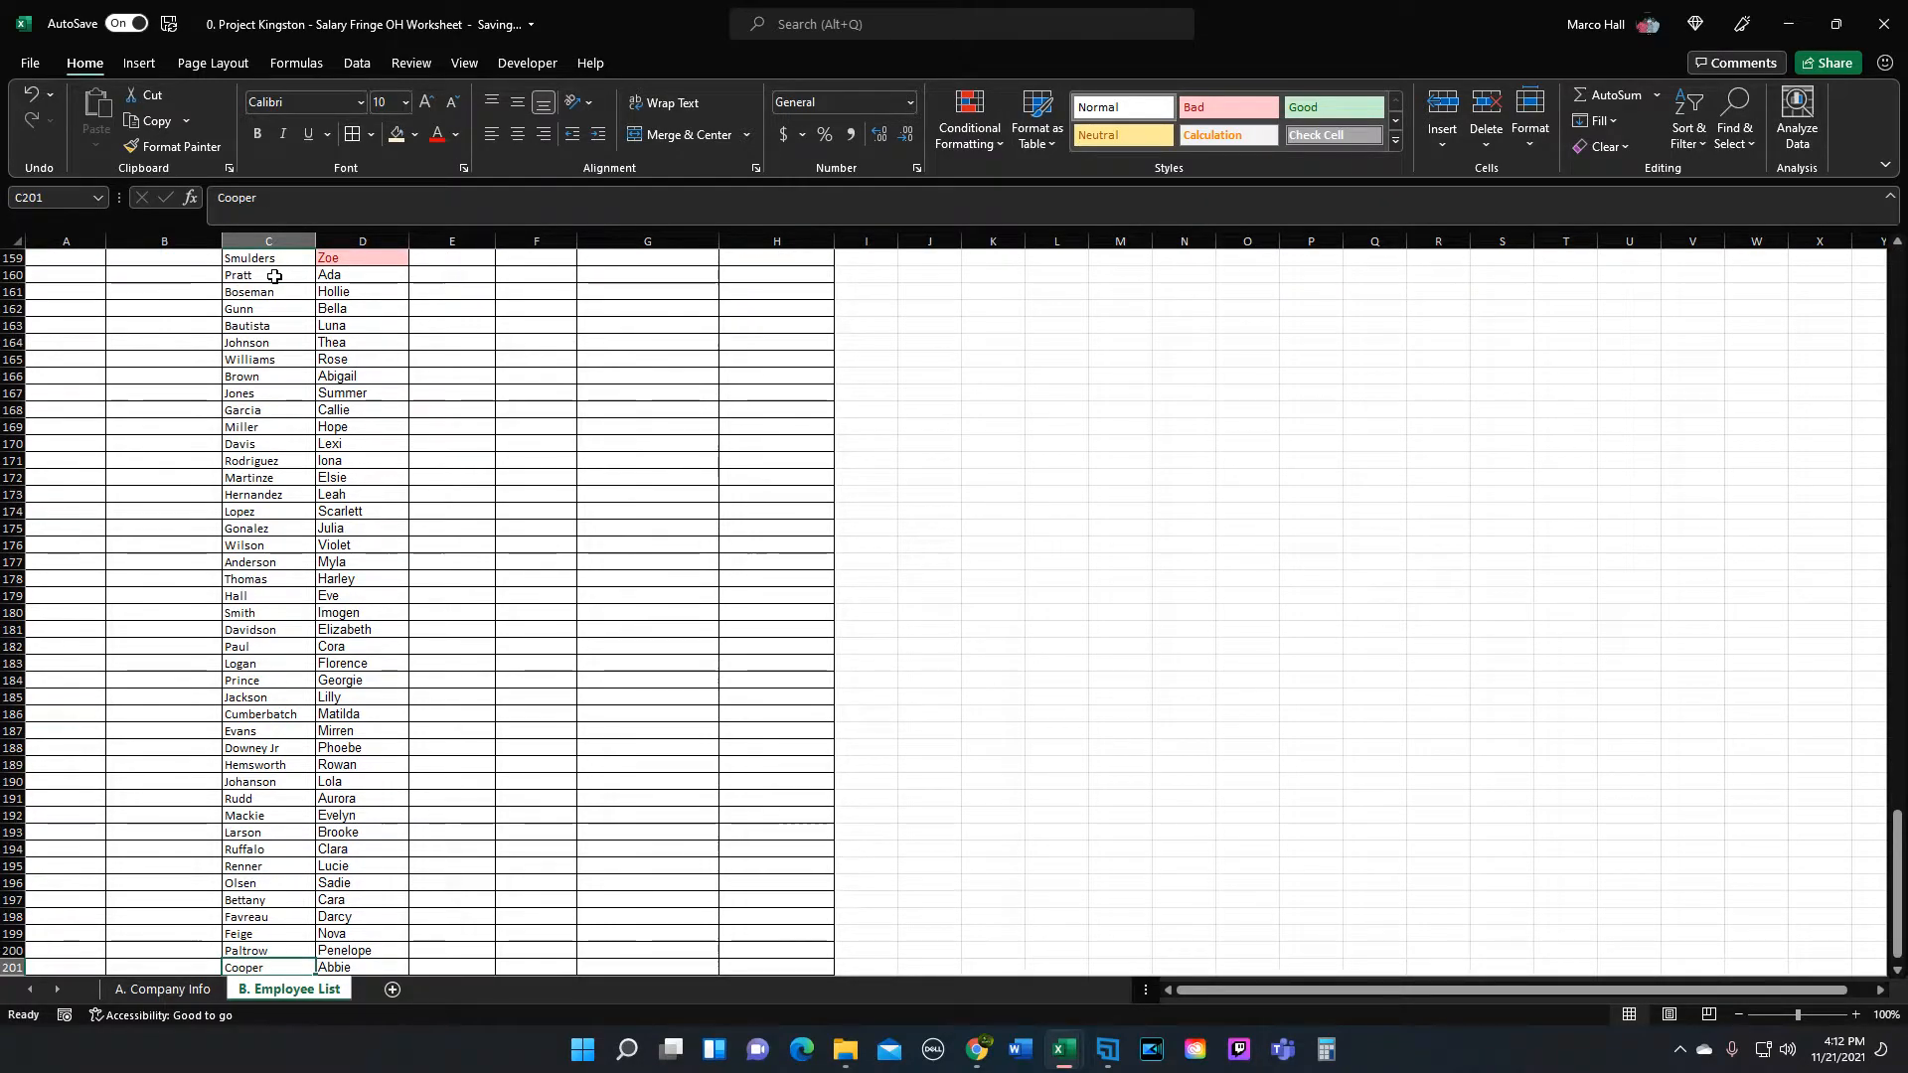
key("Down")
key("Left")
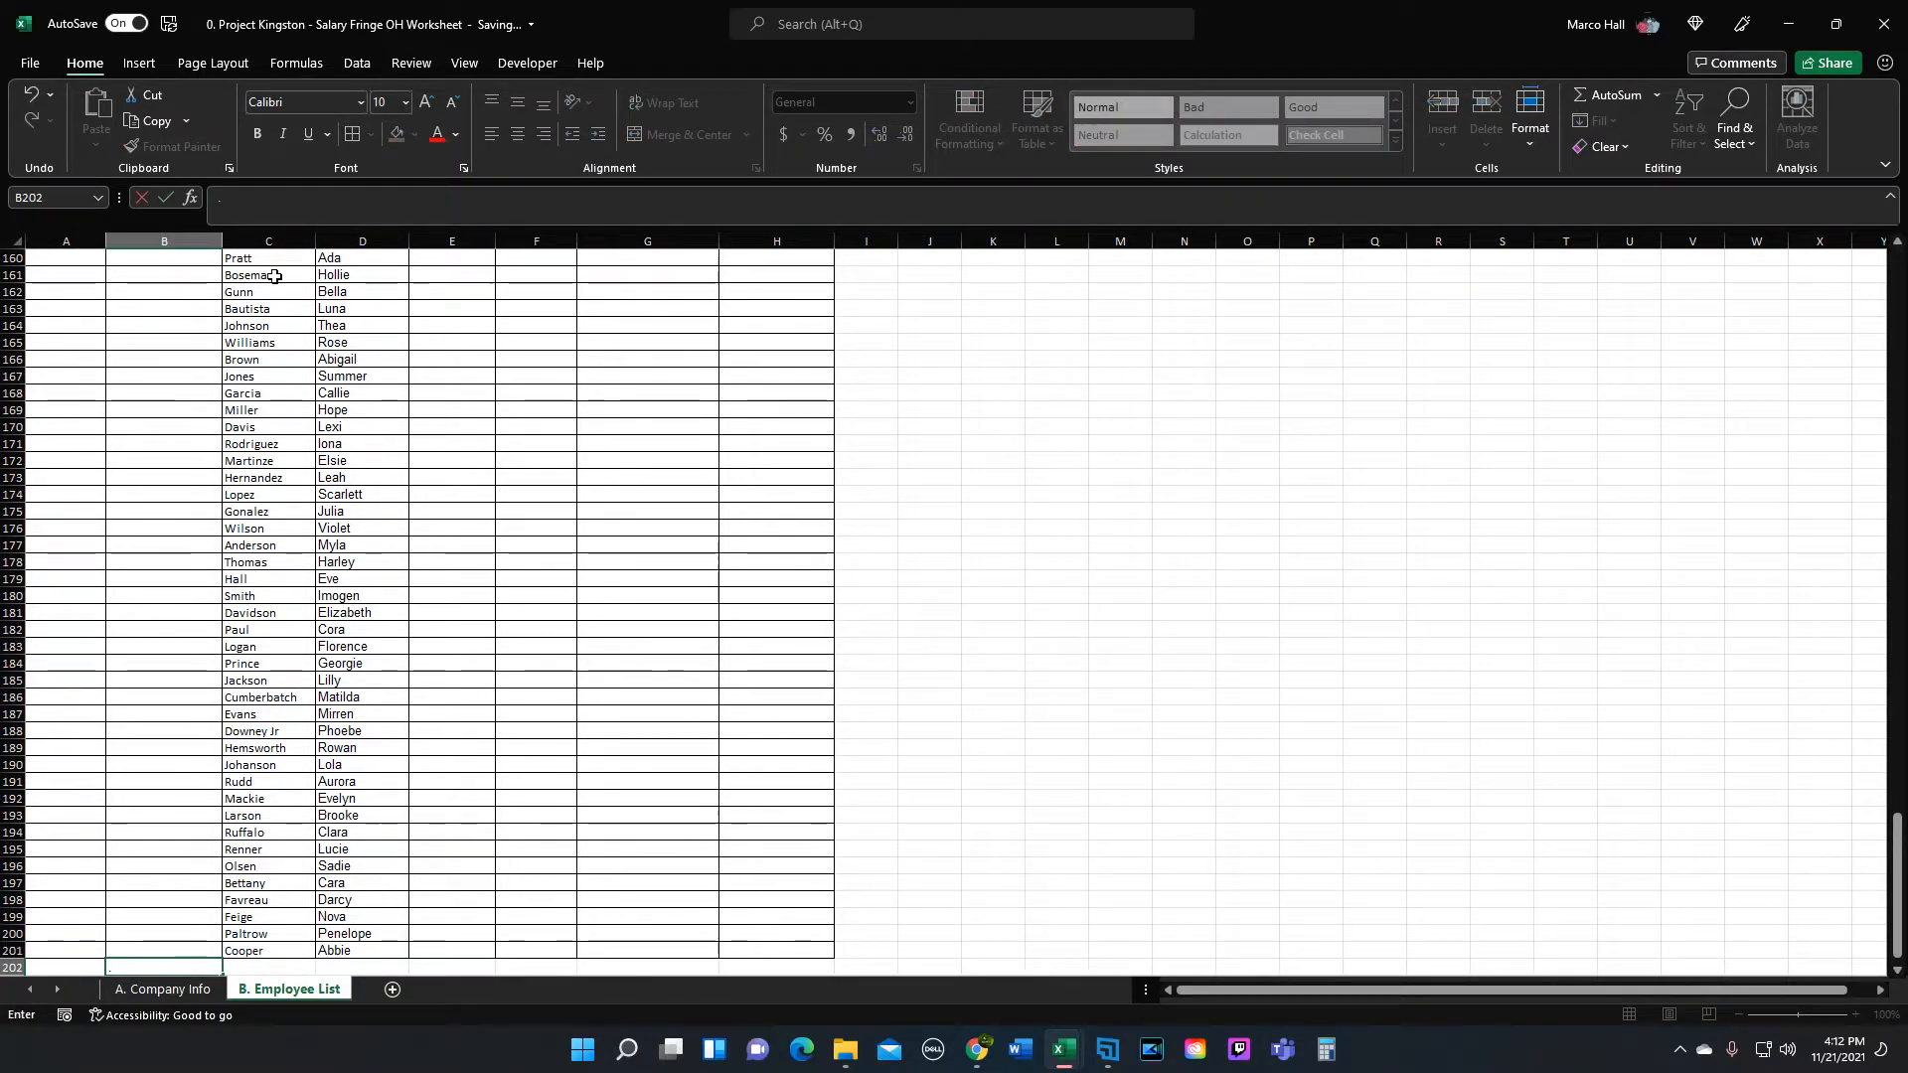
key("Right")
key("Left")
key("Left")
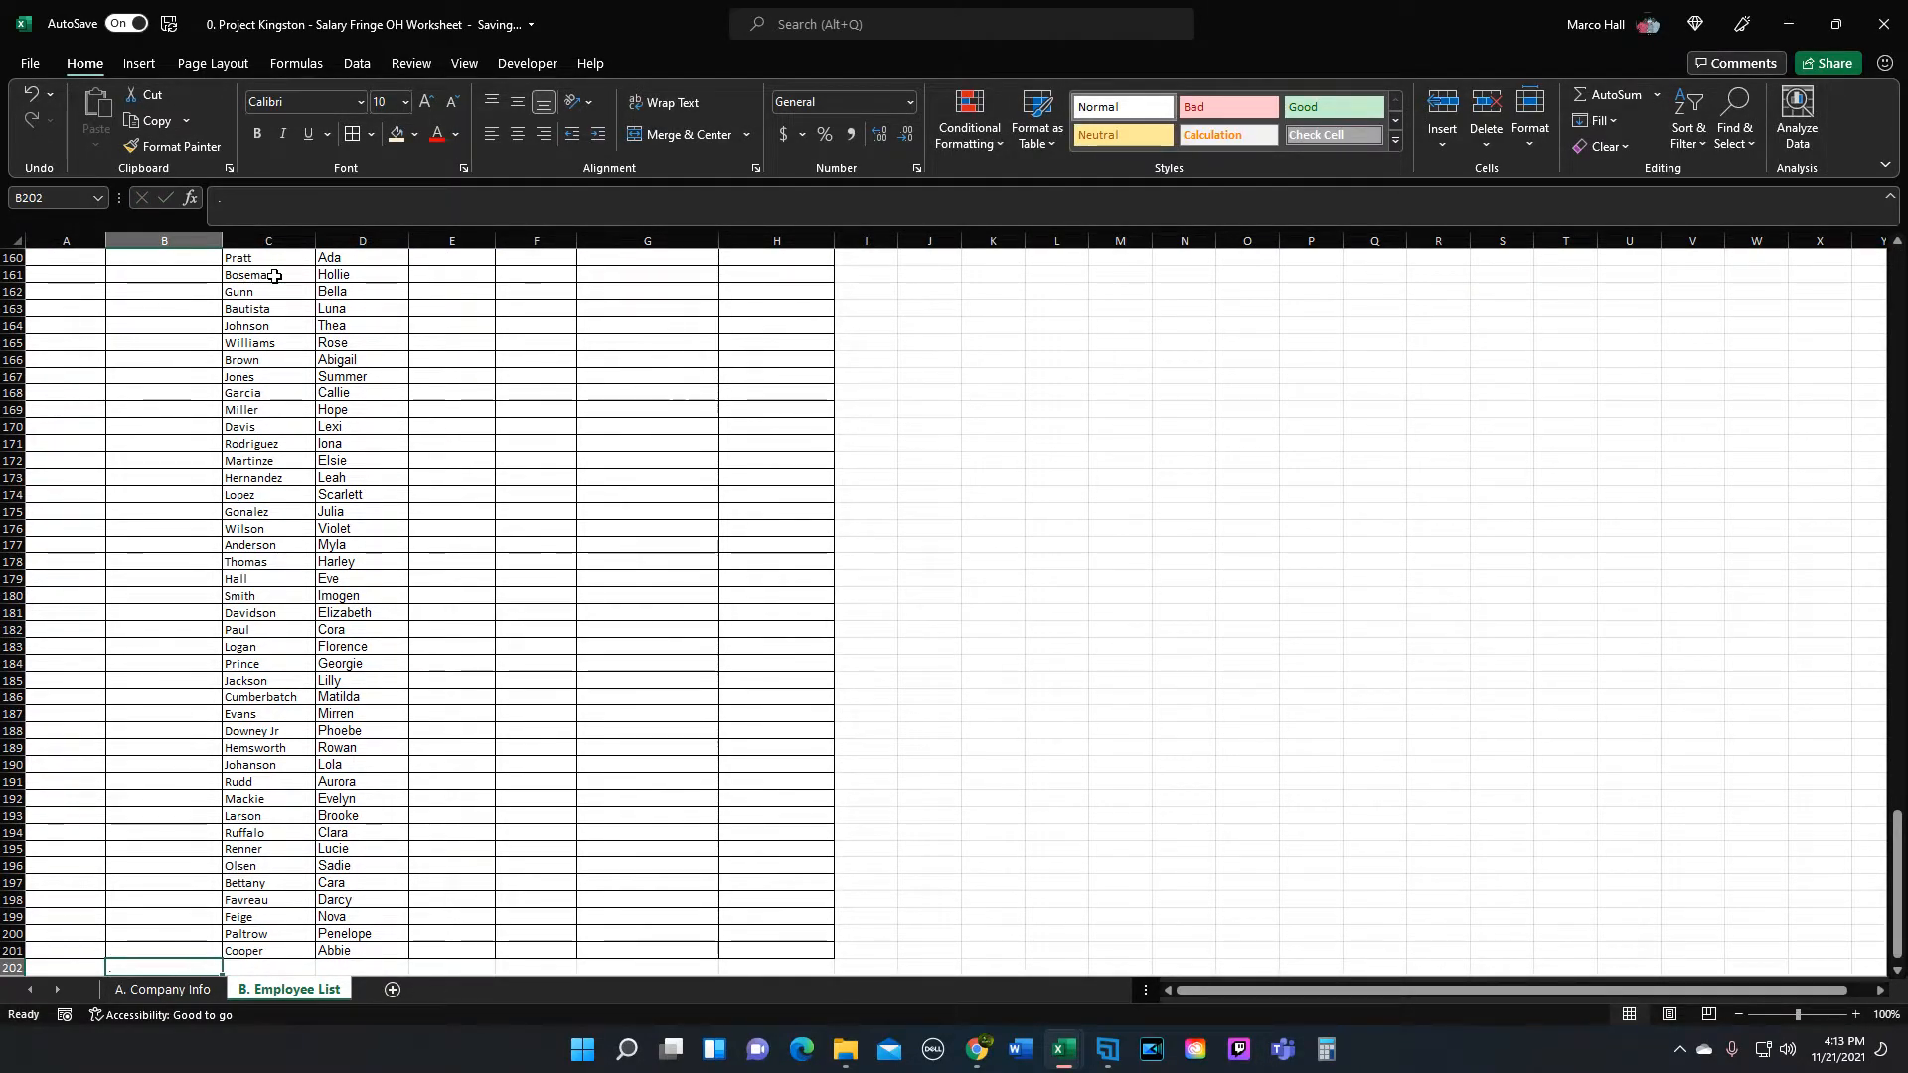
type(".")
key("Right")
key("Right")
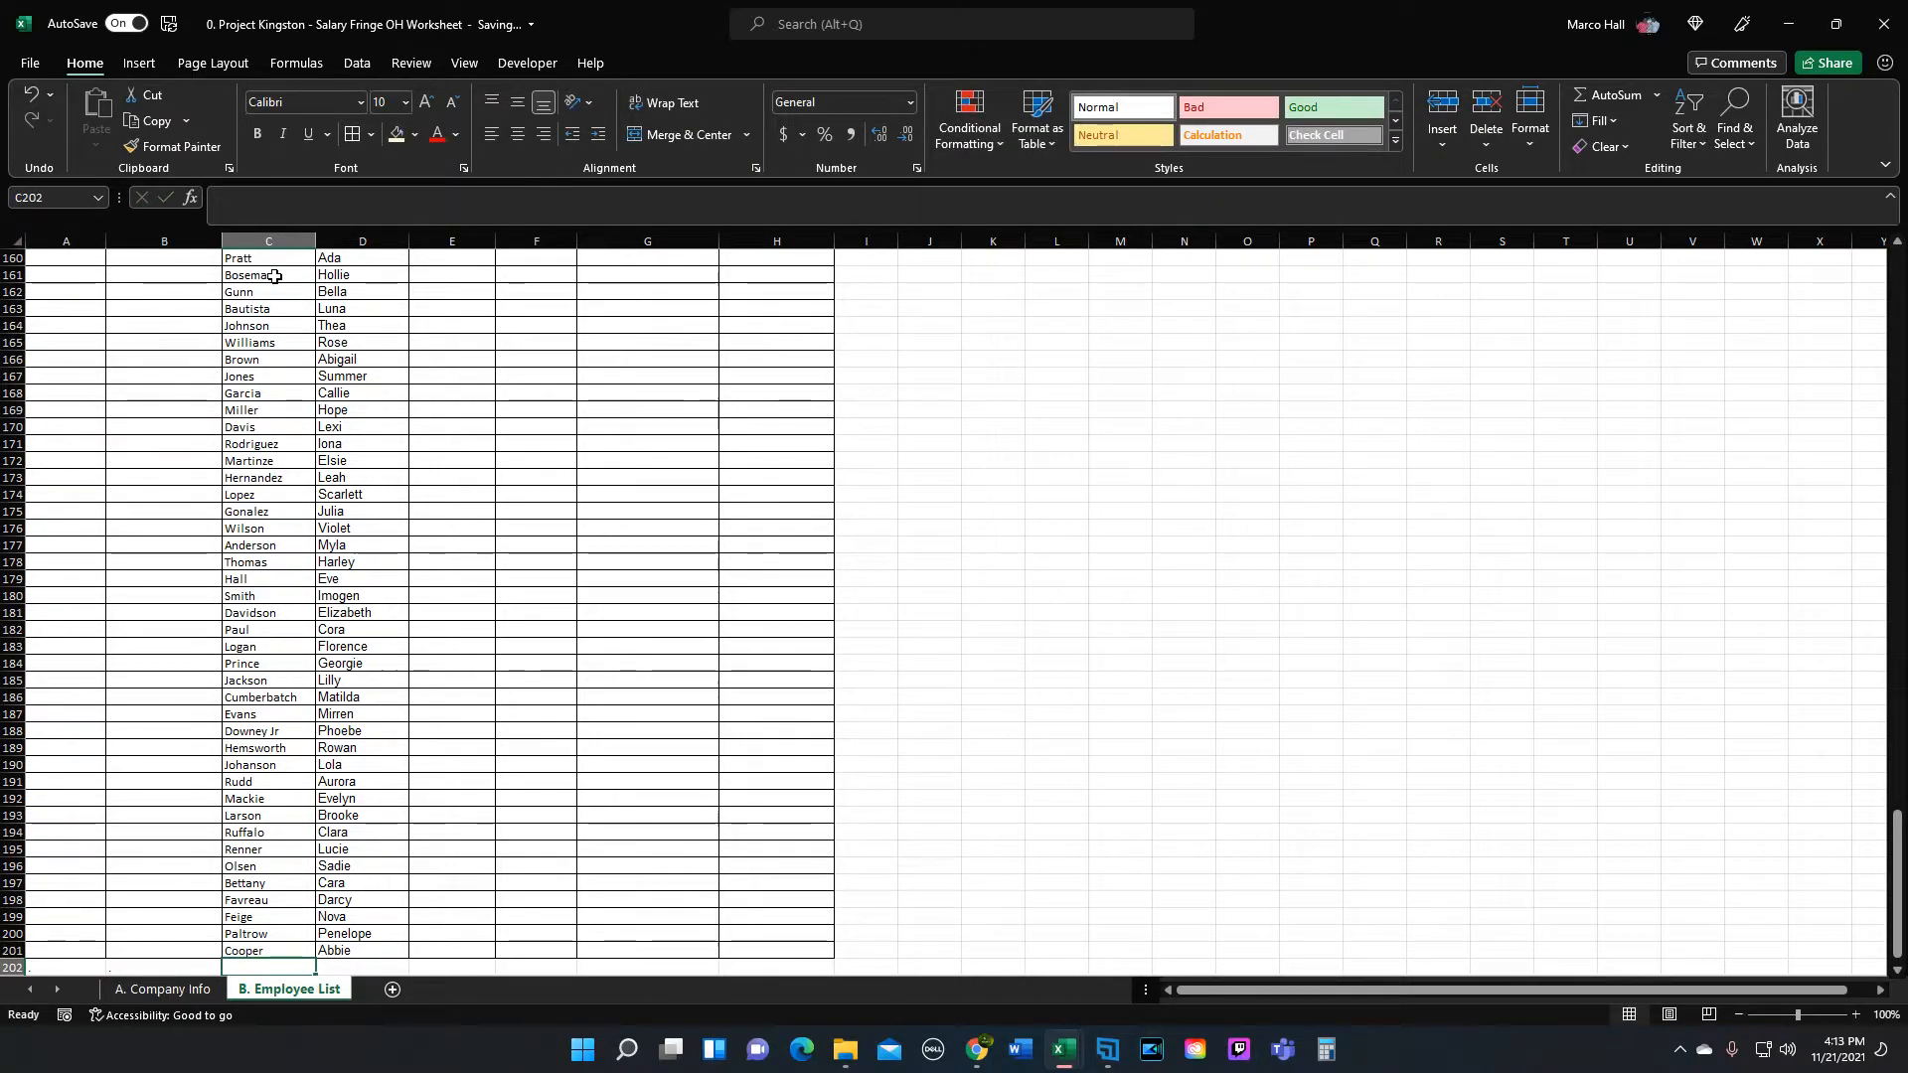
key("Left")
Step: Copy the name-joining formula from B2 down the Employee Name column through B201
key("ctrl+Up")
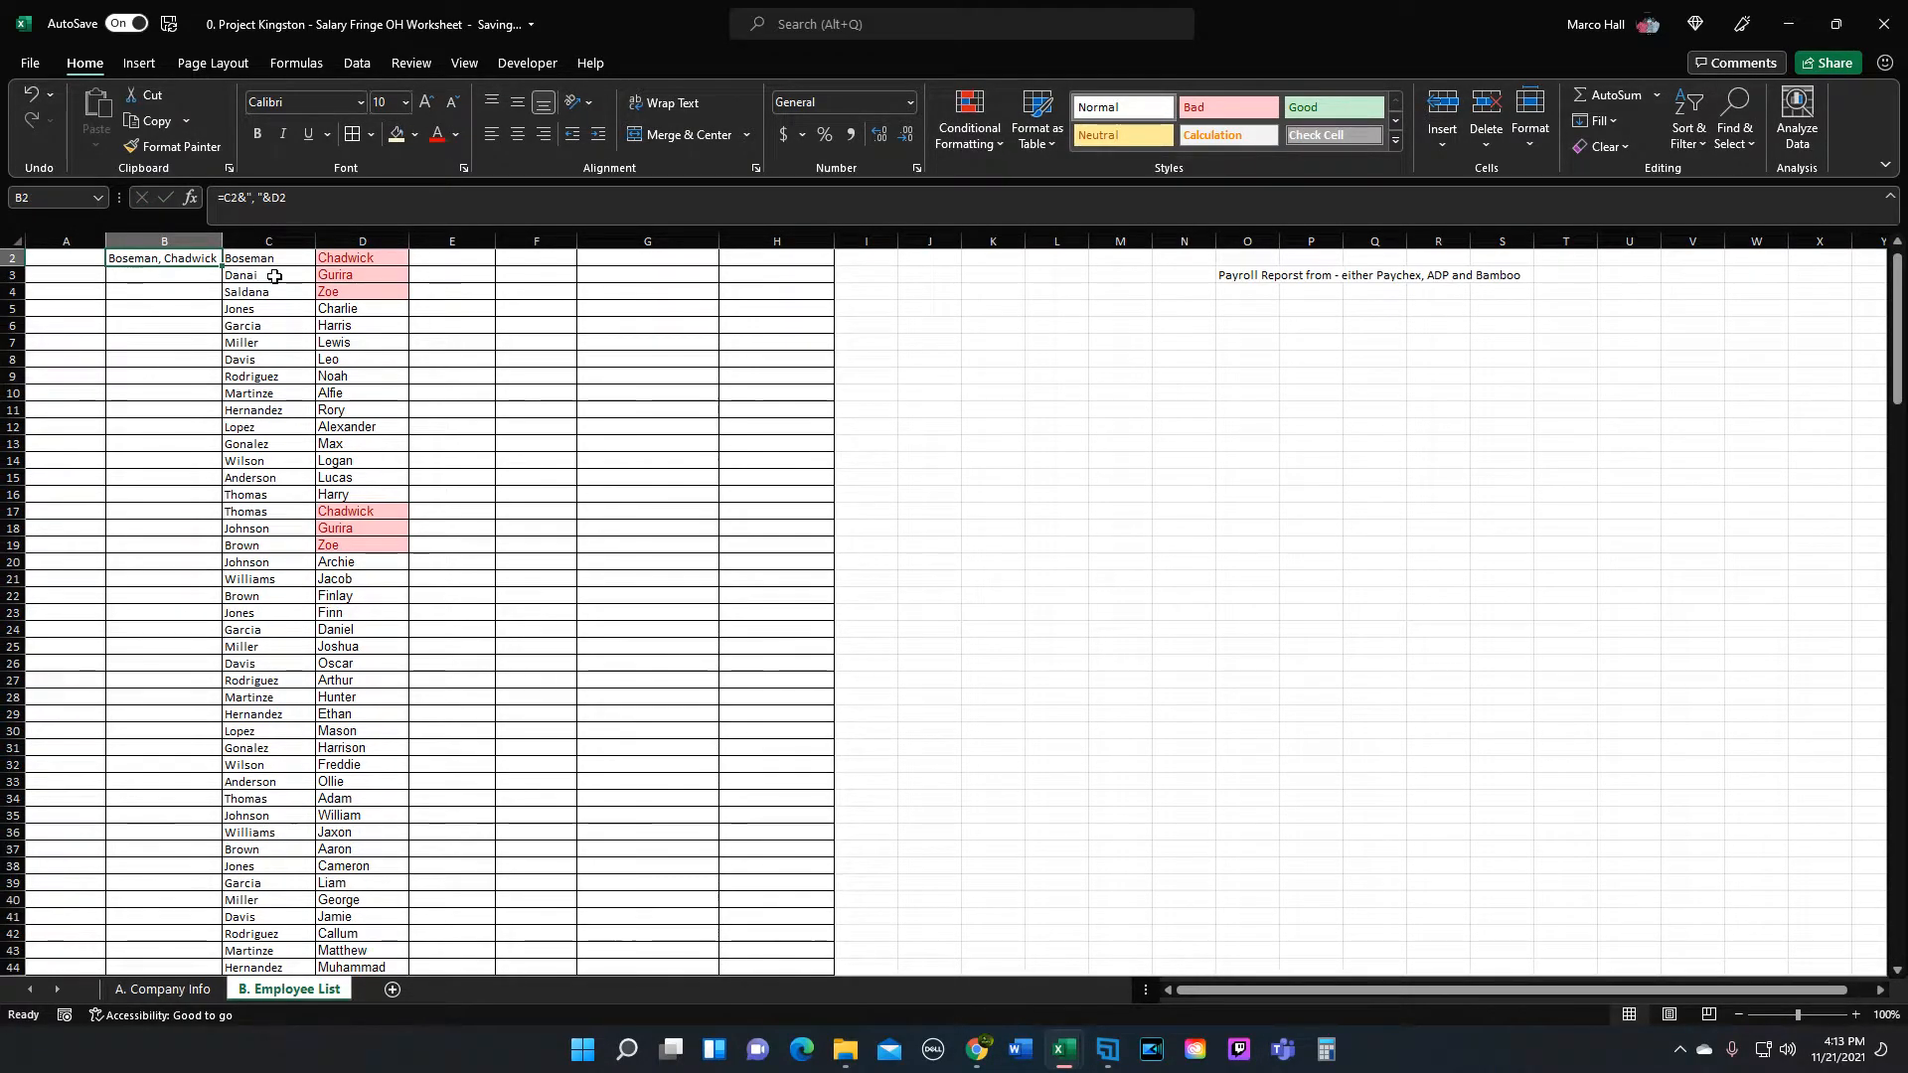
key("ctrl+c")
key("ctrl+shift+Down")
key("shift+Up")
key("ctrl+v")
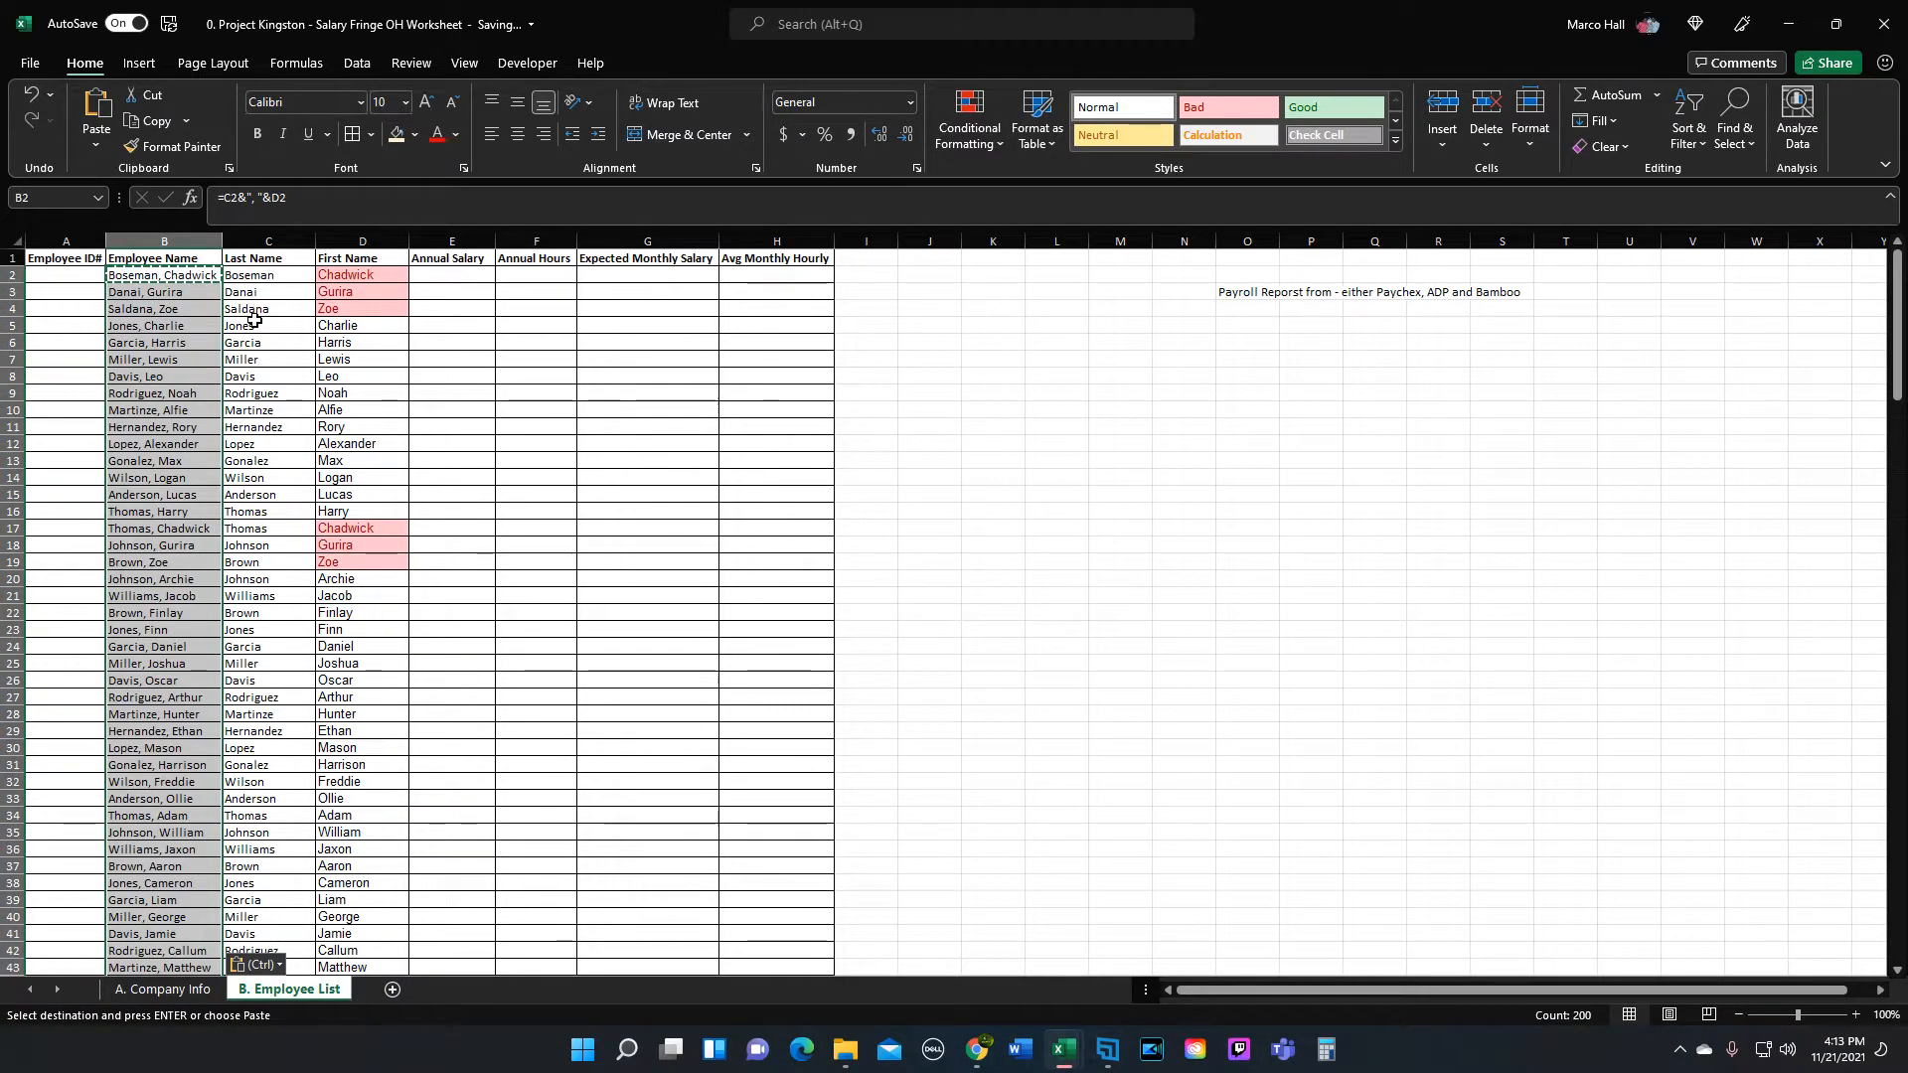
left_click(251, 286)
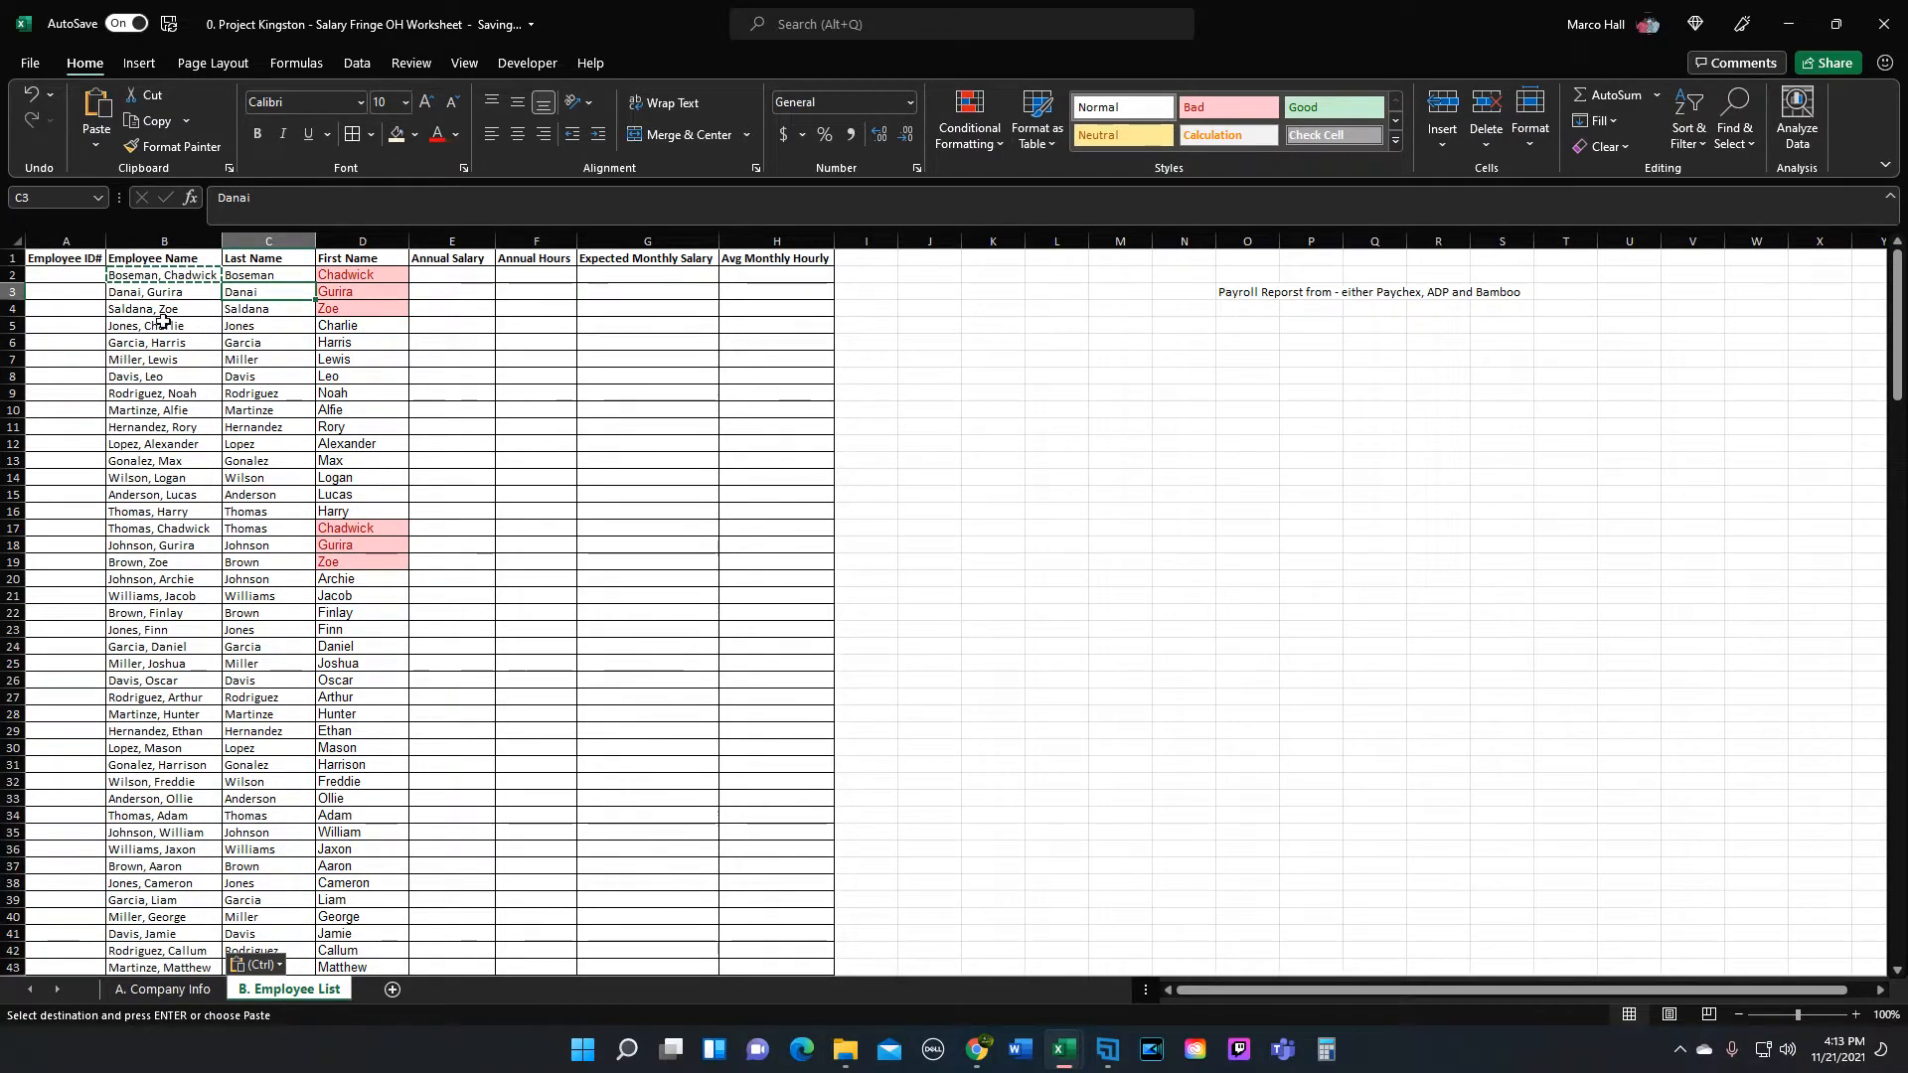
left_click(162, 278)
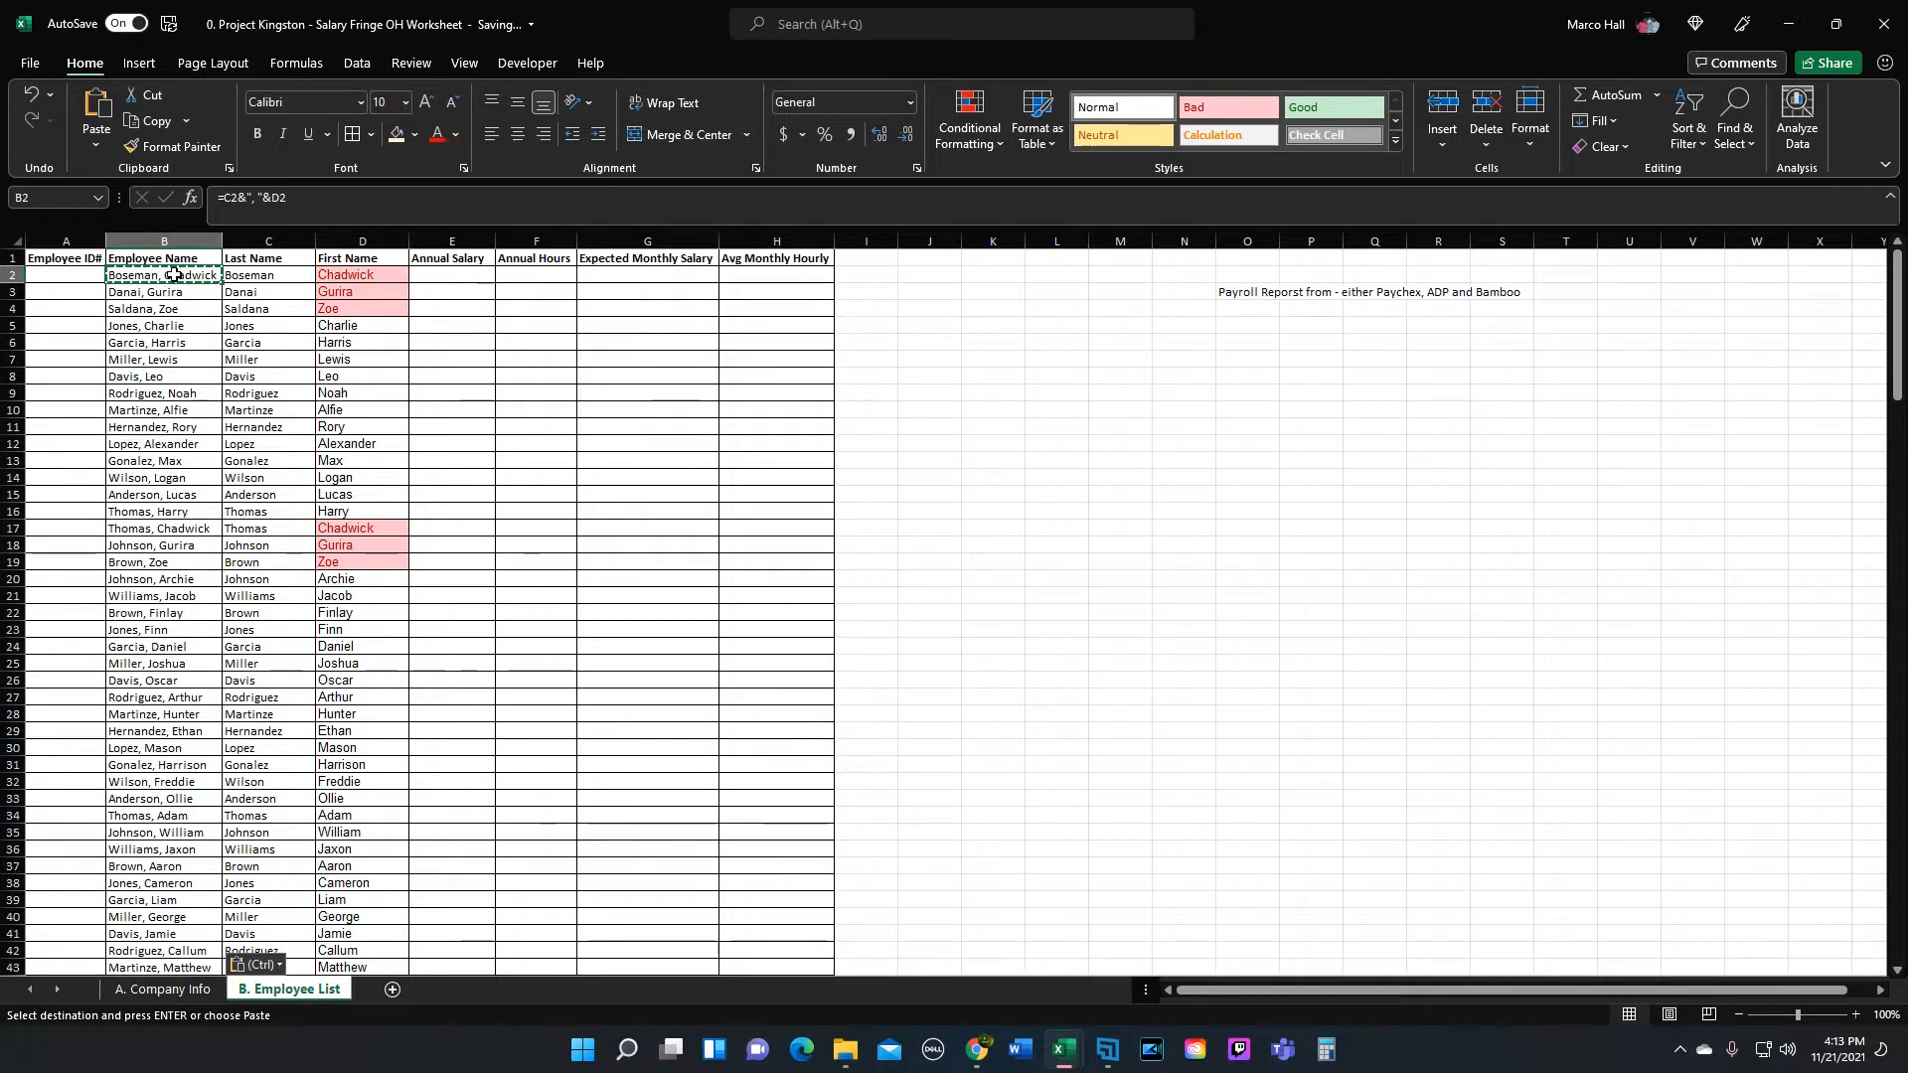
key("Escape")
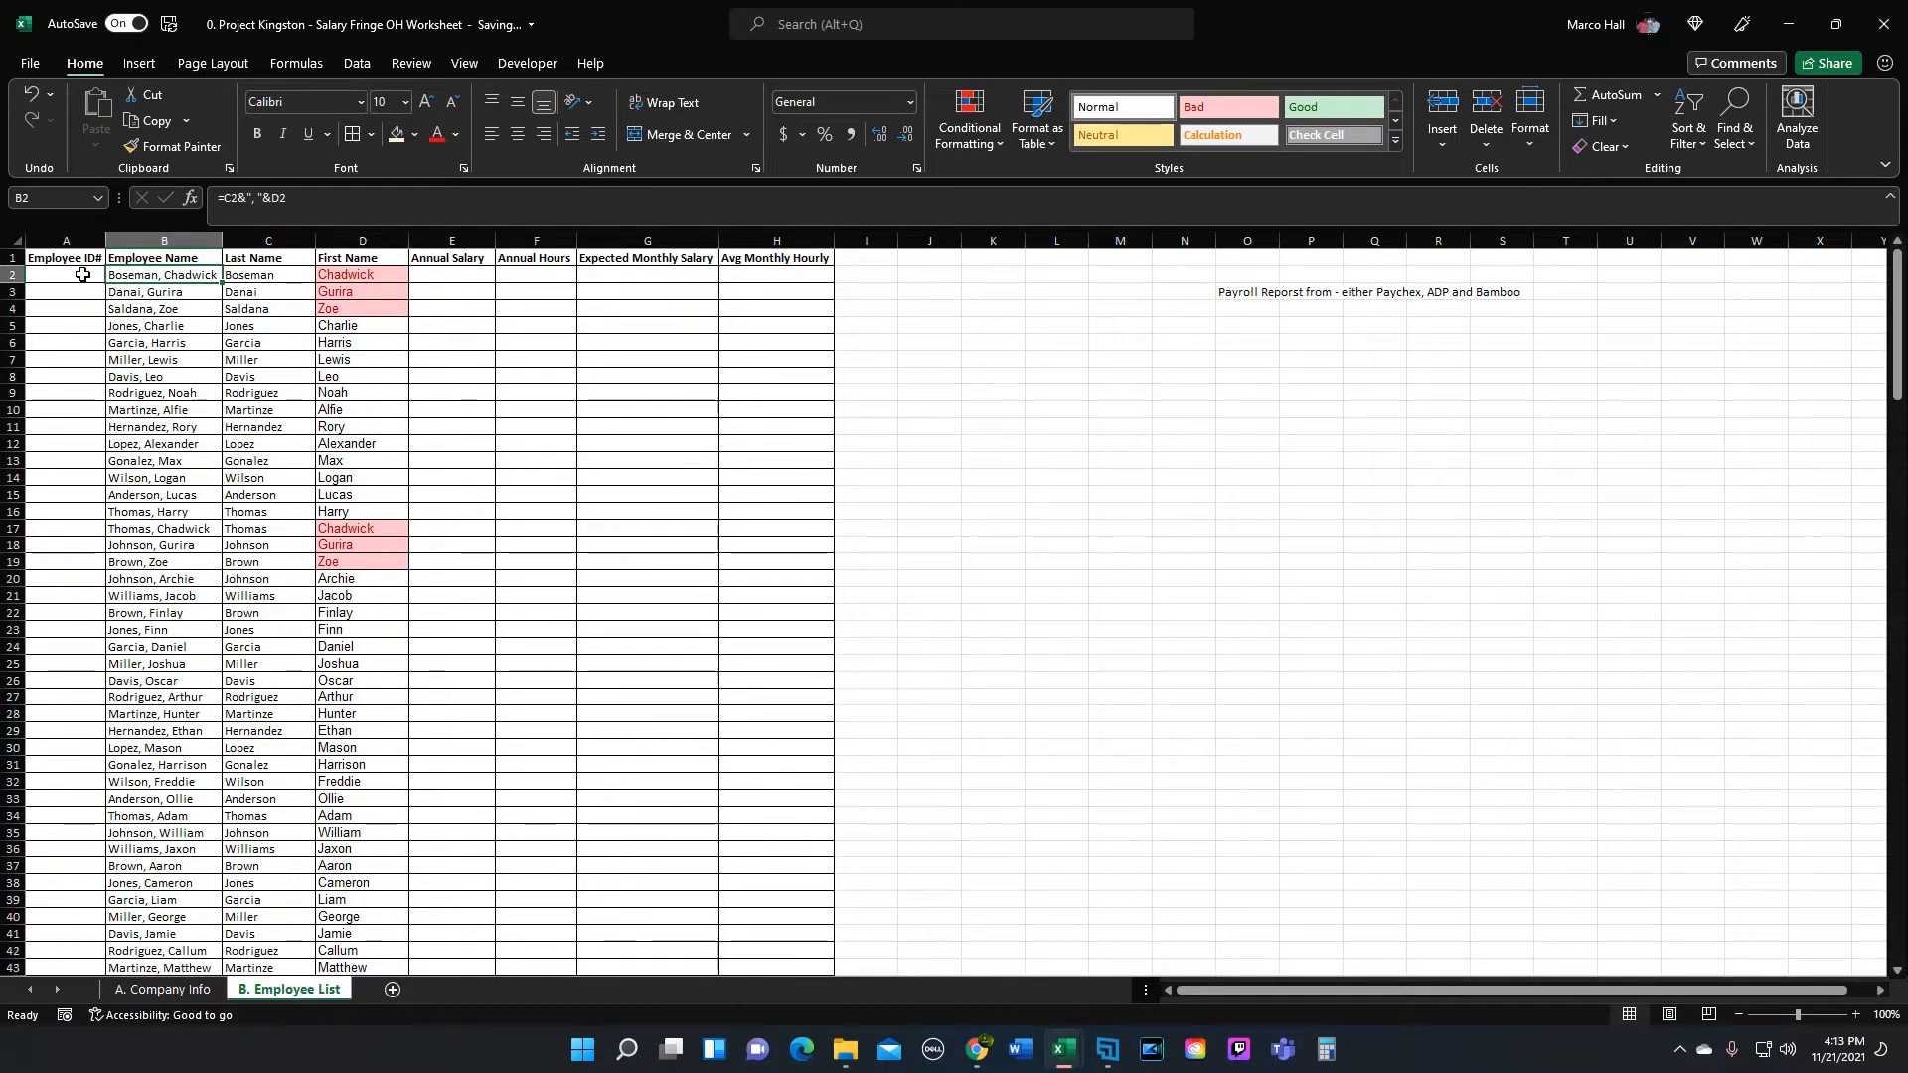
Step: Enter a period as an end marker in each cell of C202:H202 and return to the header row
scroll(84, 275, "down", 3)
left_click(195, 476)
key("ctrl+Down")
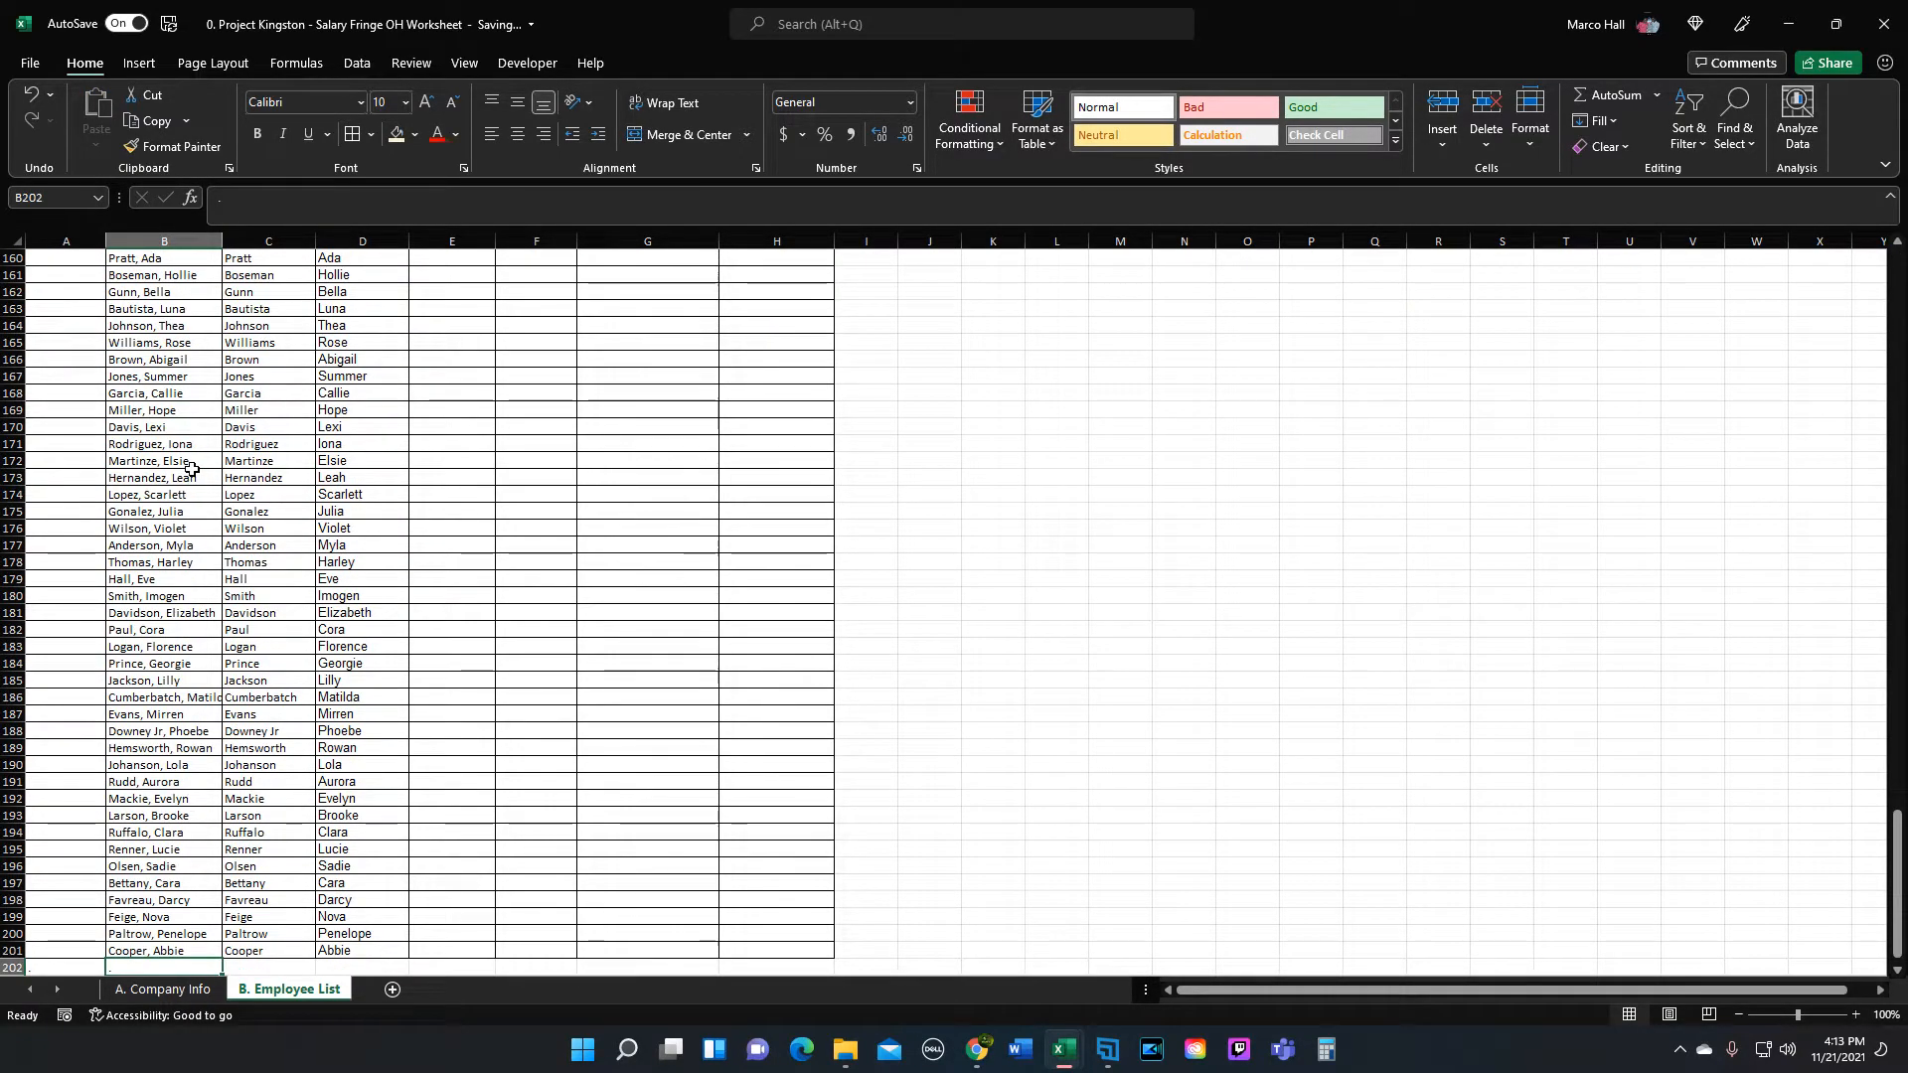
key("Right")
key("Right")
key("Right")
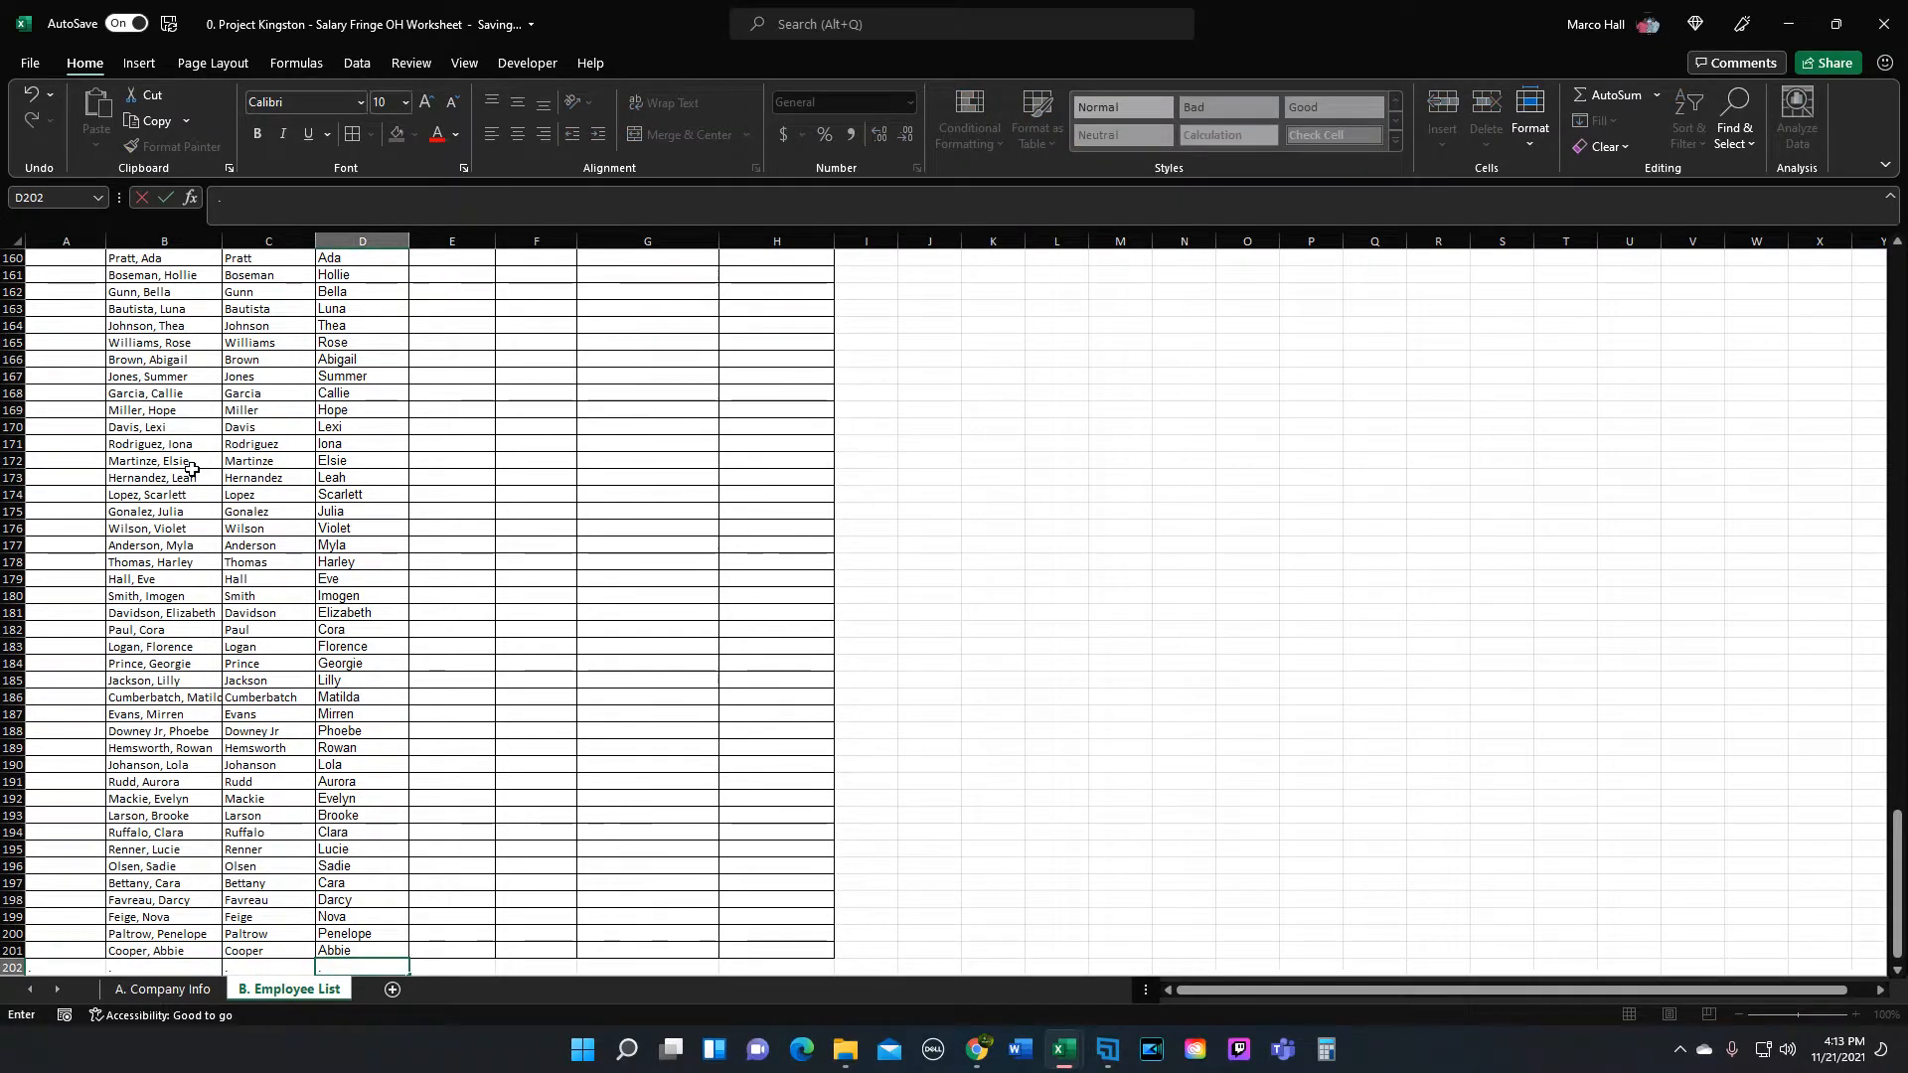
key("Right")
type(".")
key("ctrl+Return")
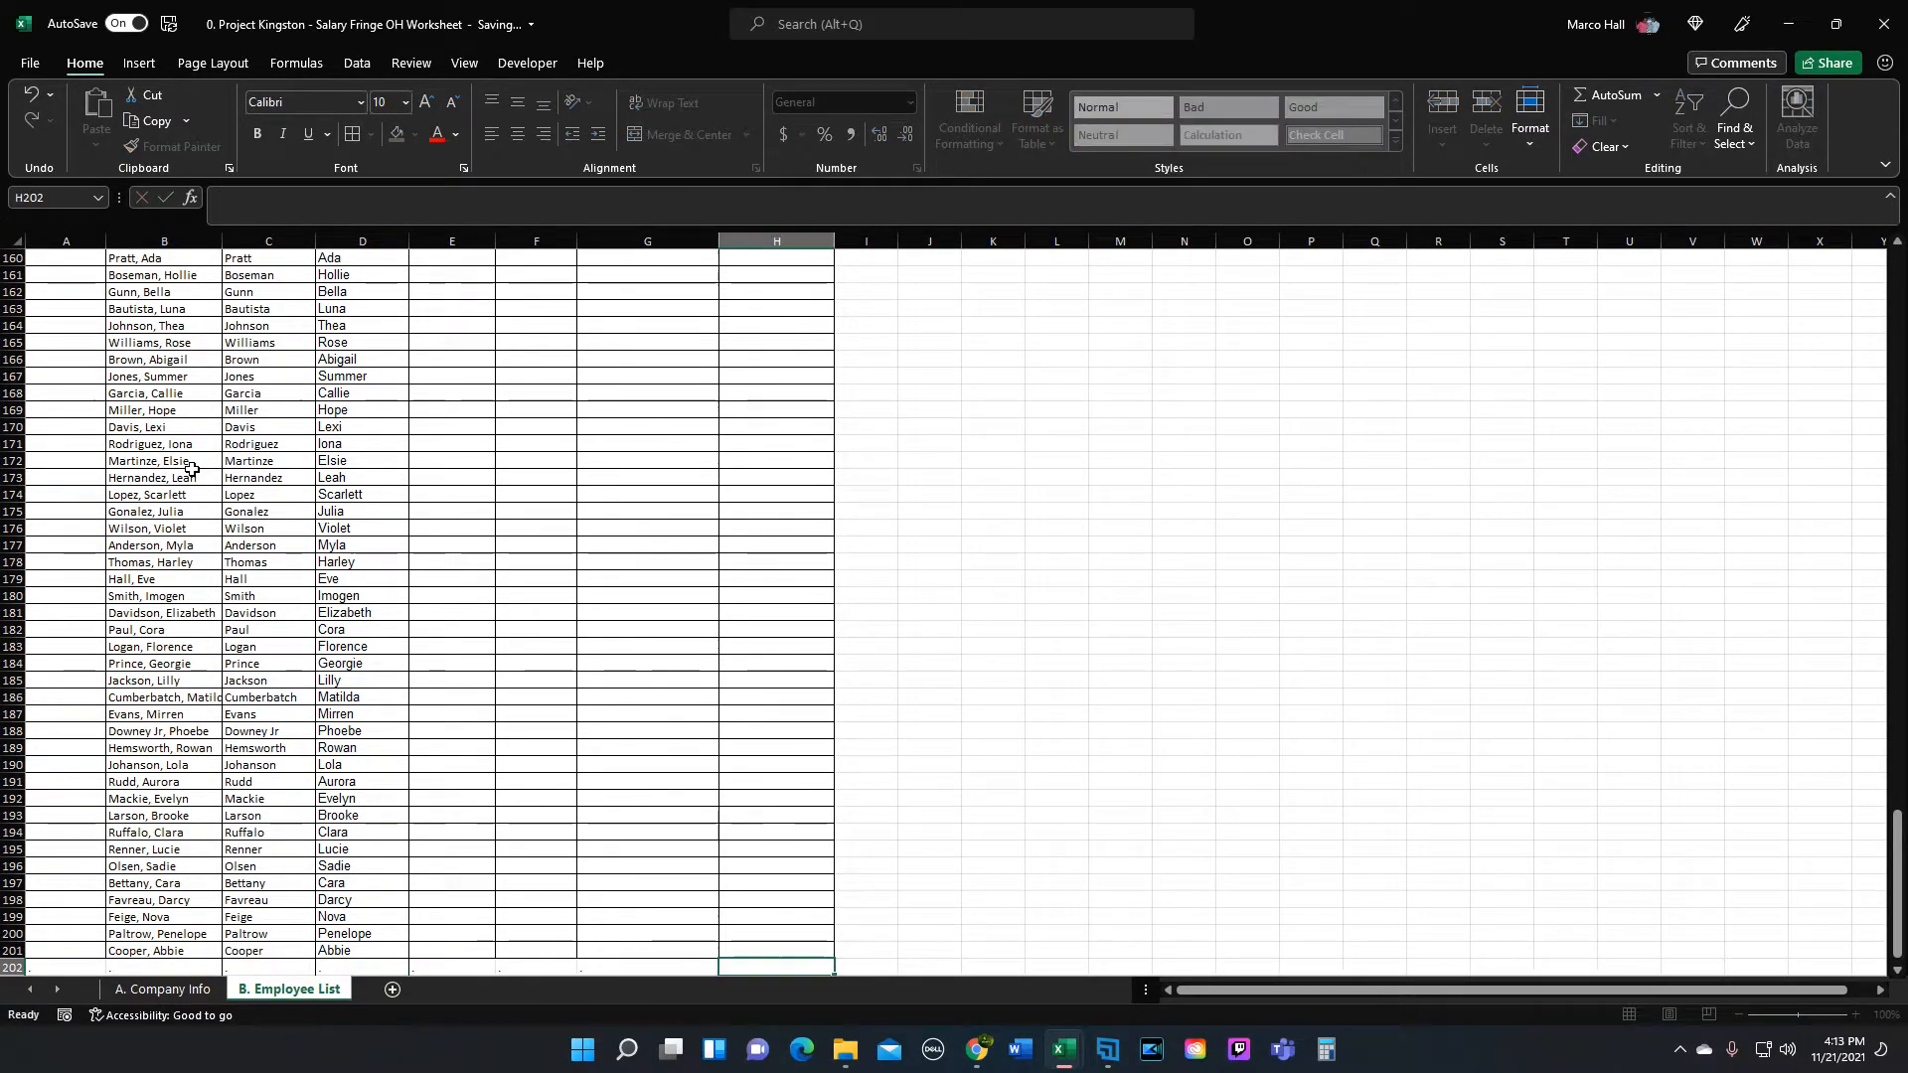
key("Left")
key("Left")
key("Left")
key("Left")
key("Left")
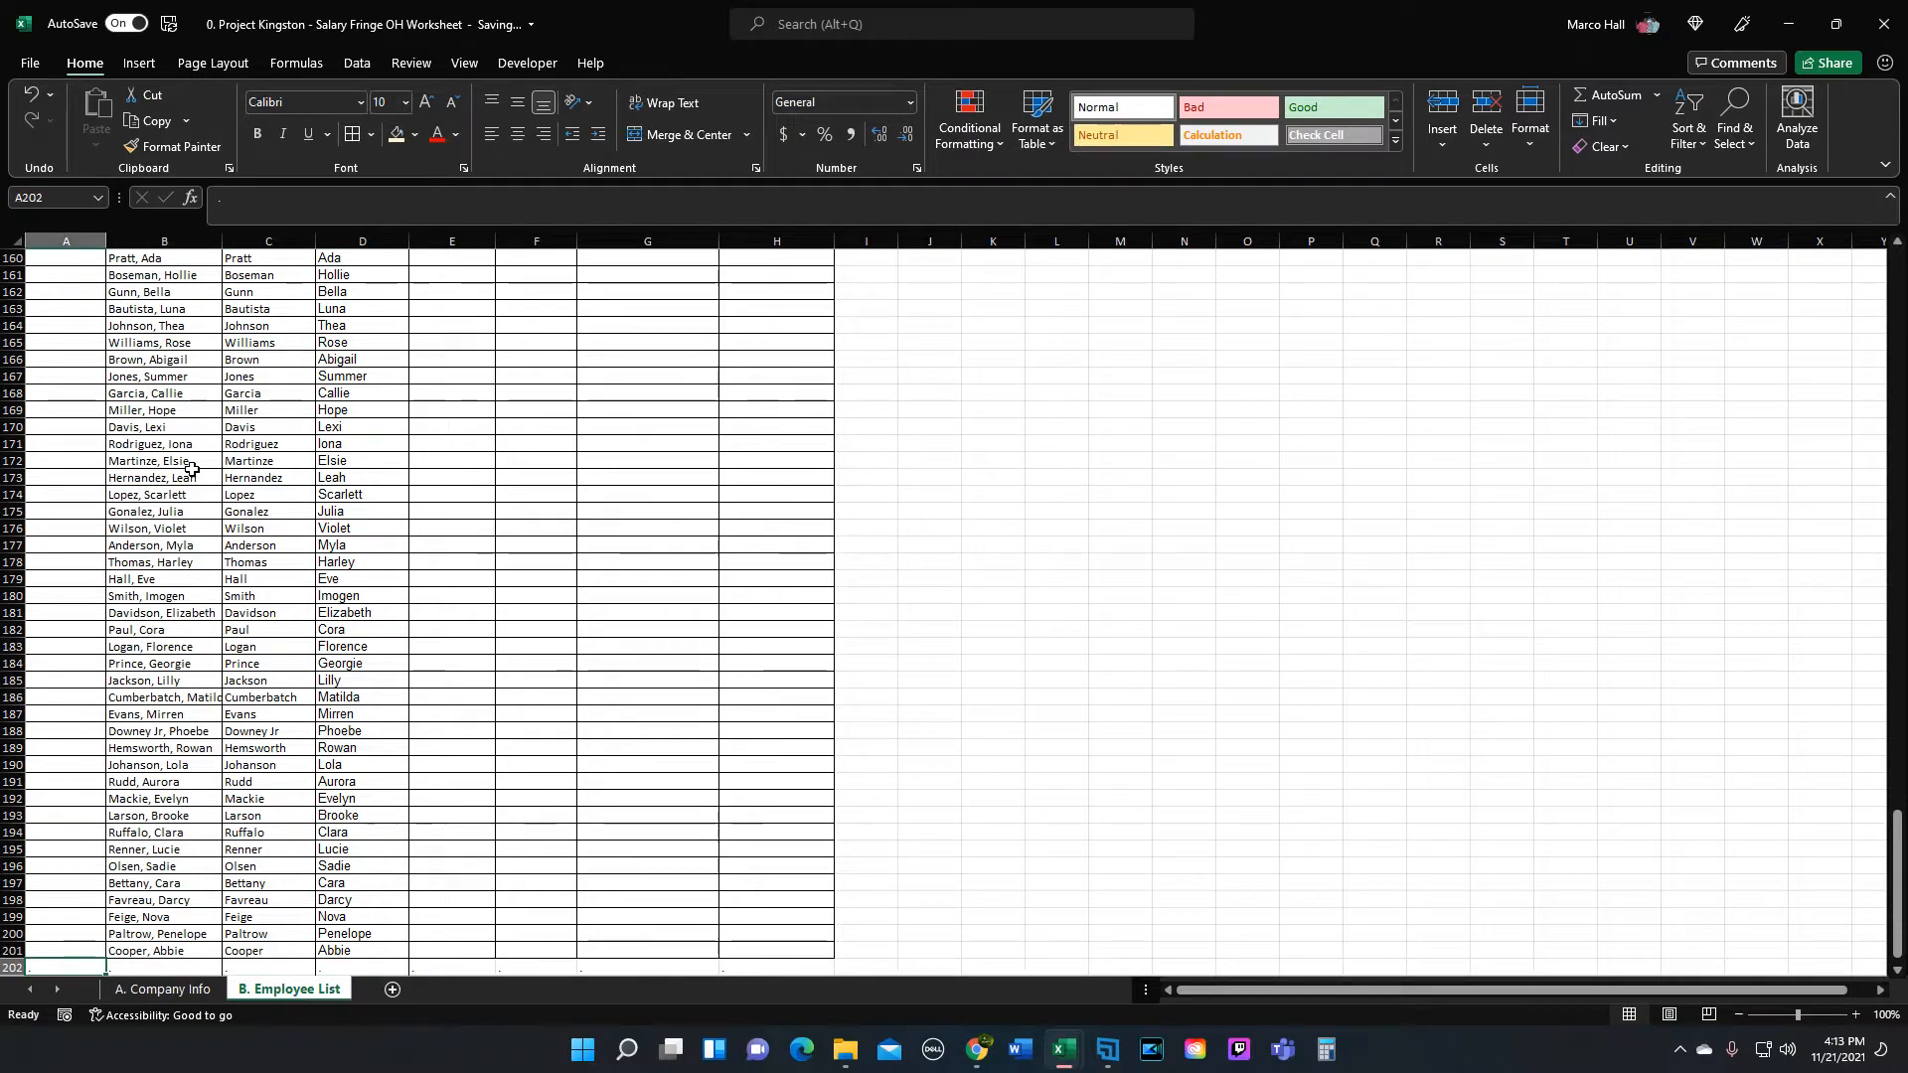
key("Right")
key("Up")
key("ctrl+Up")
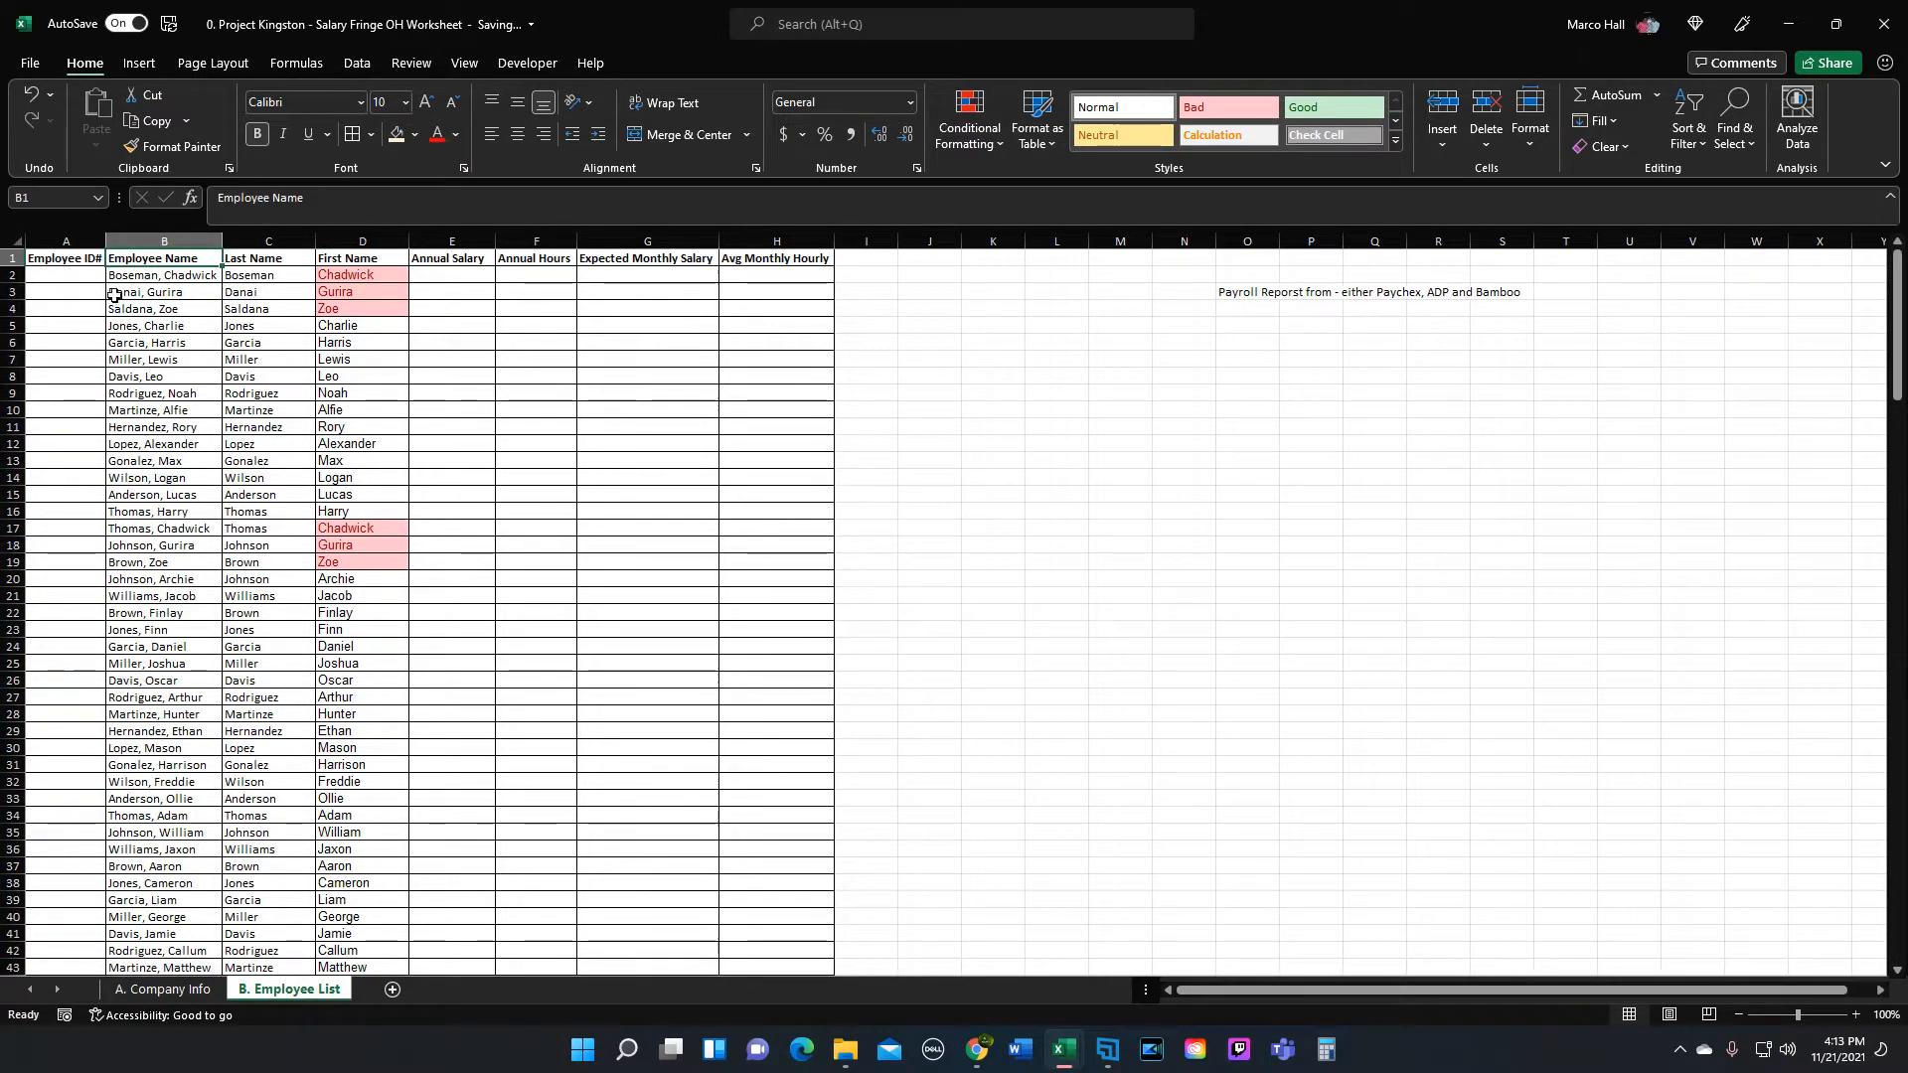
Step: Enter the first employee's ID number in A2 and center the contents of column A
key("Left")
left_click(74, 276)
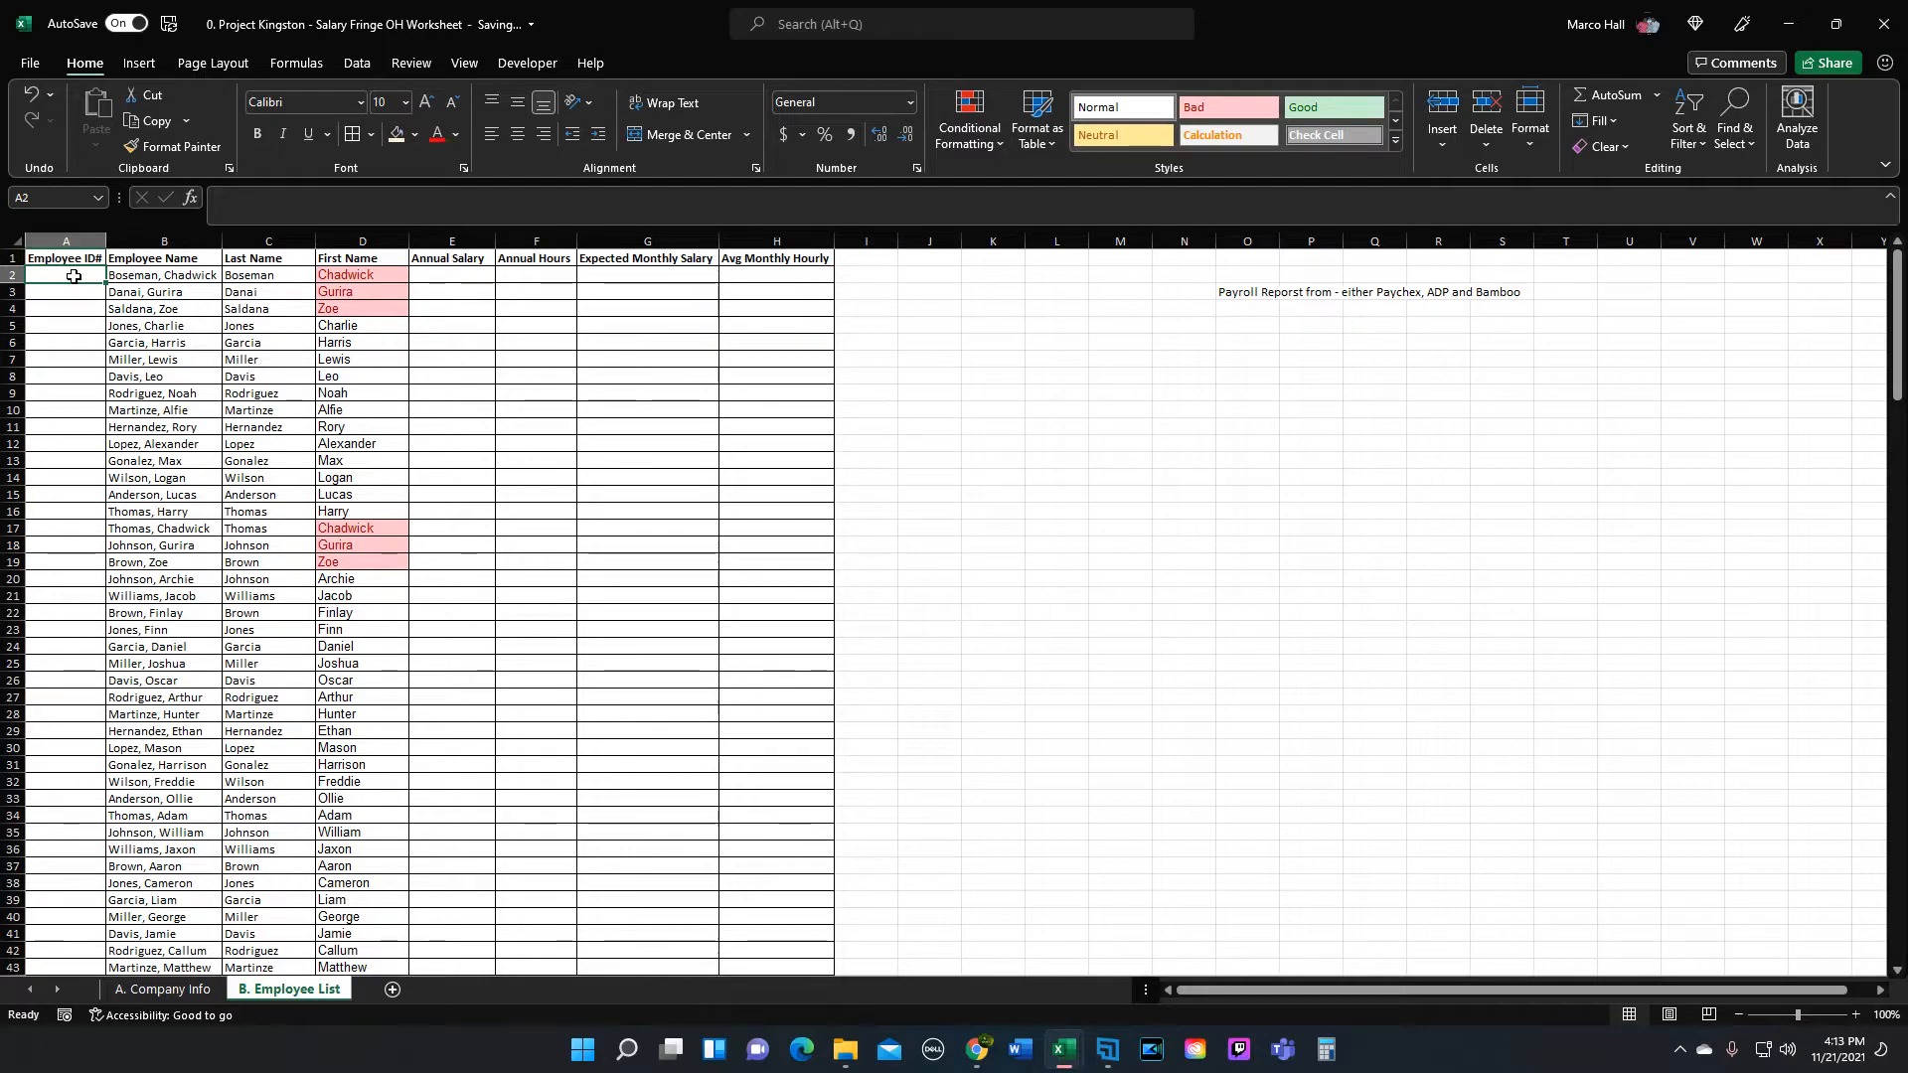
type("6001")
left_click(75, 277)
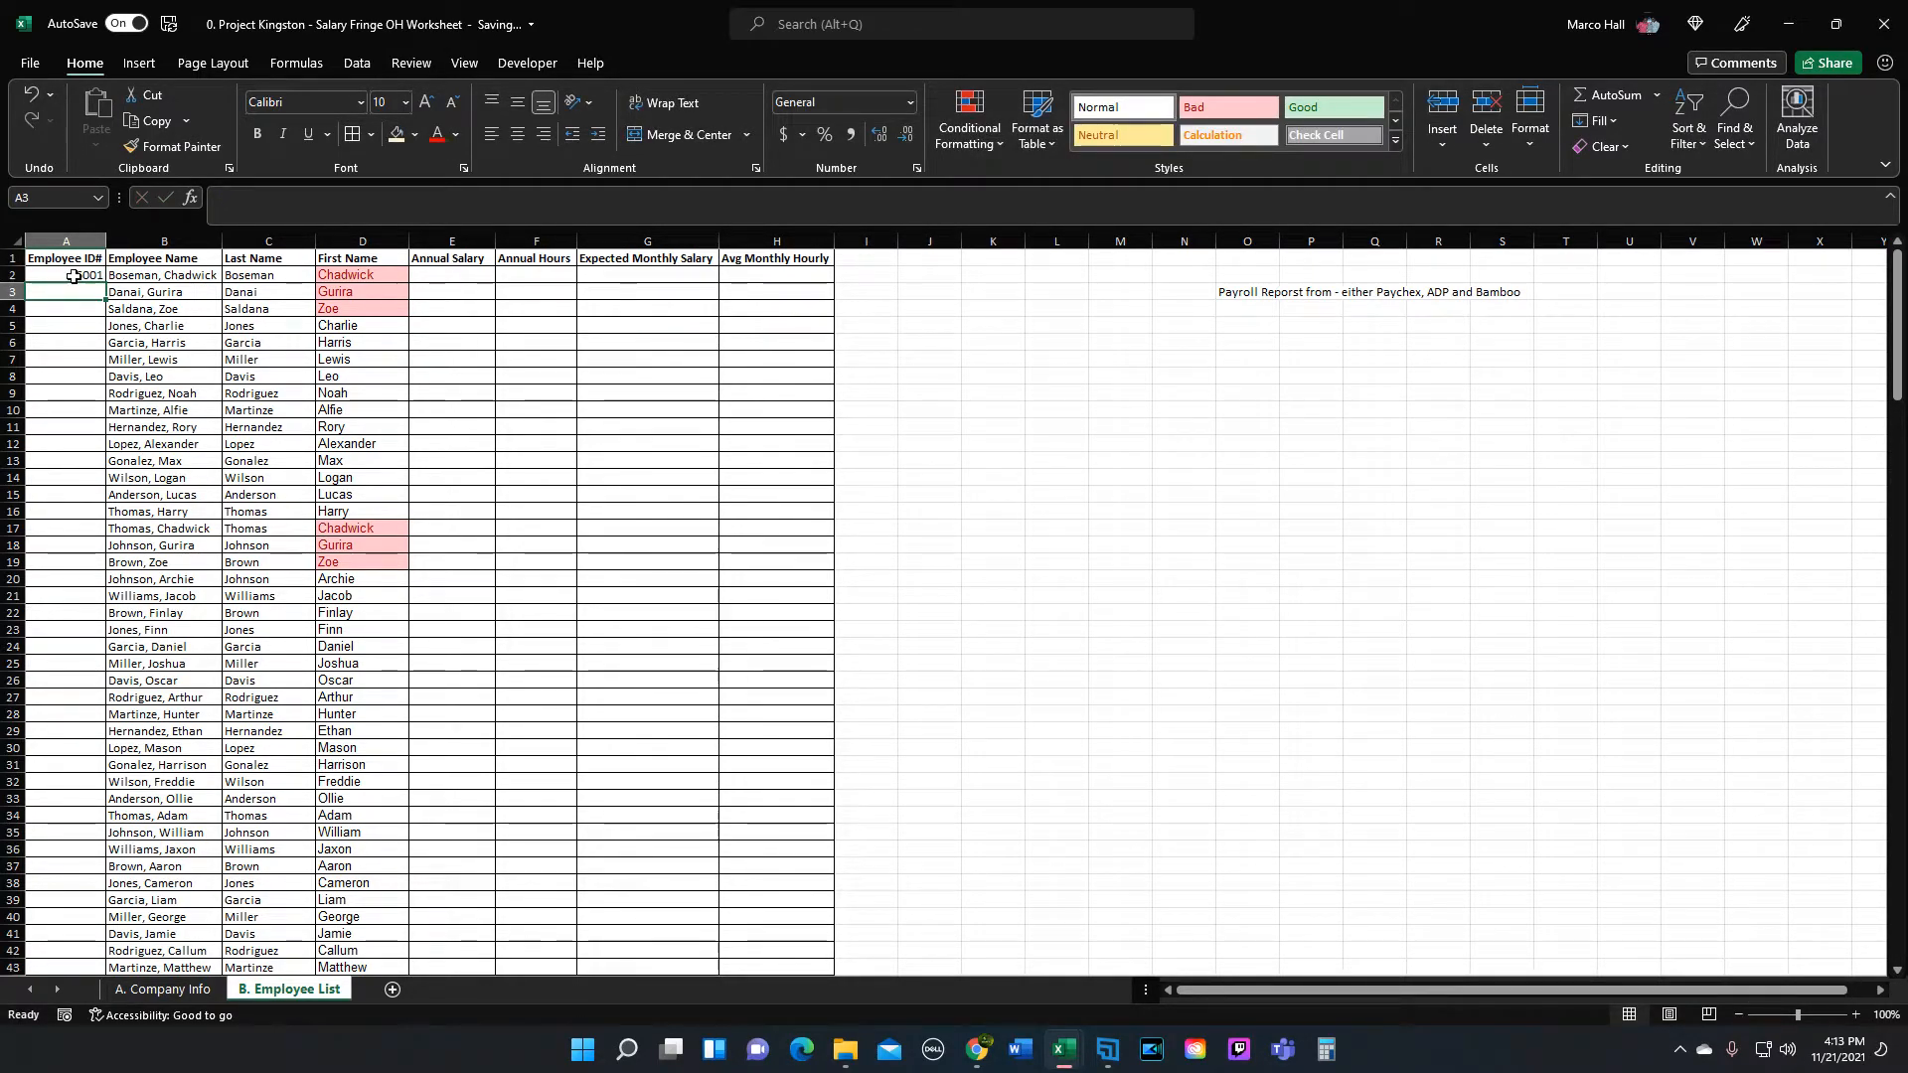
left_click(66, 241)
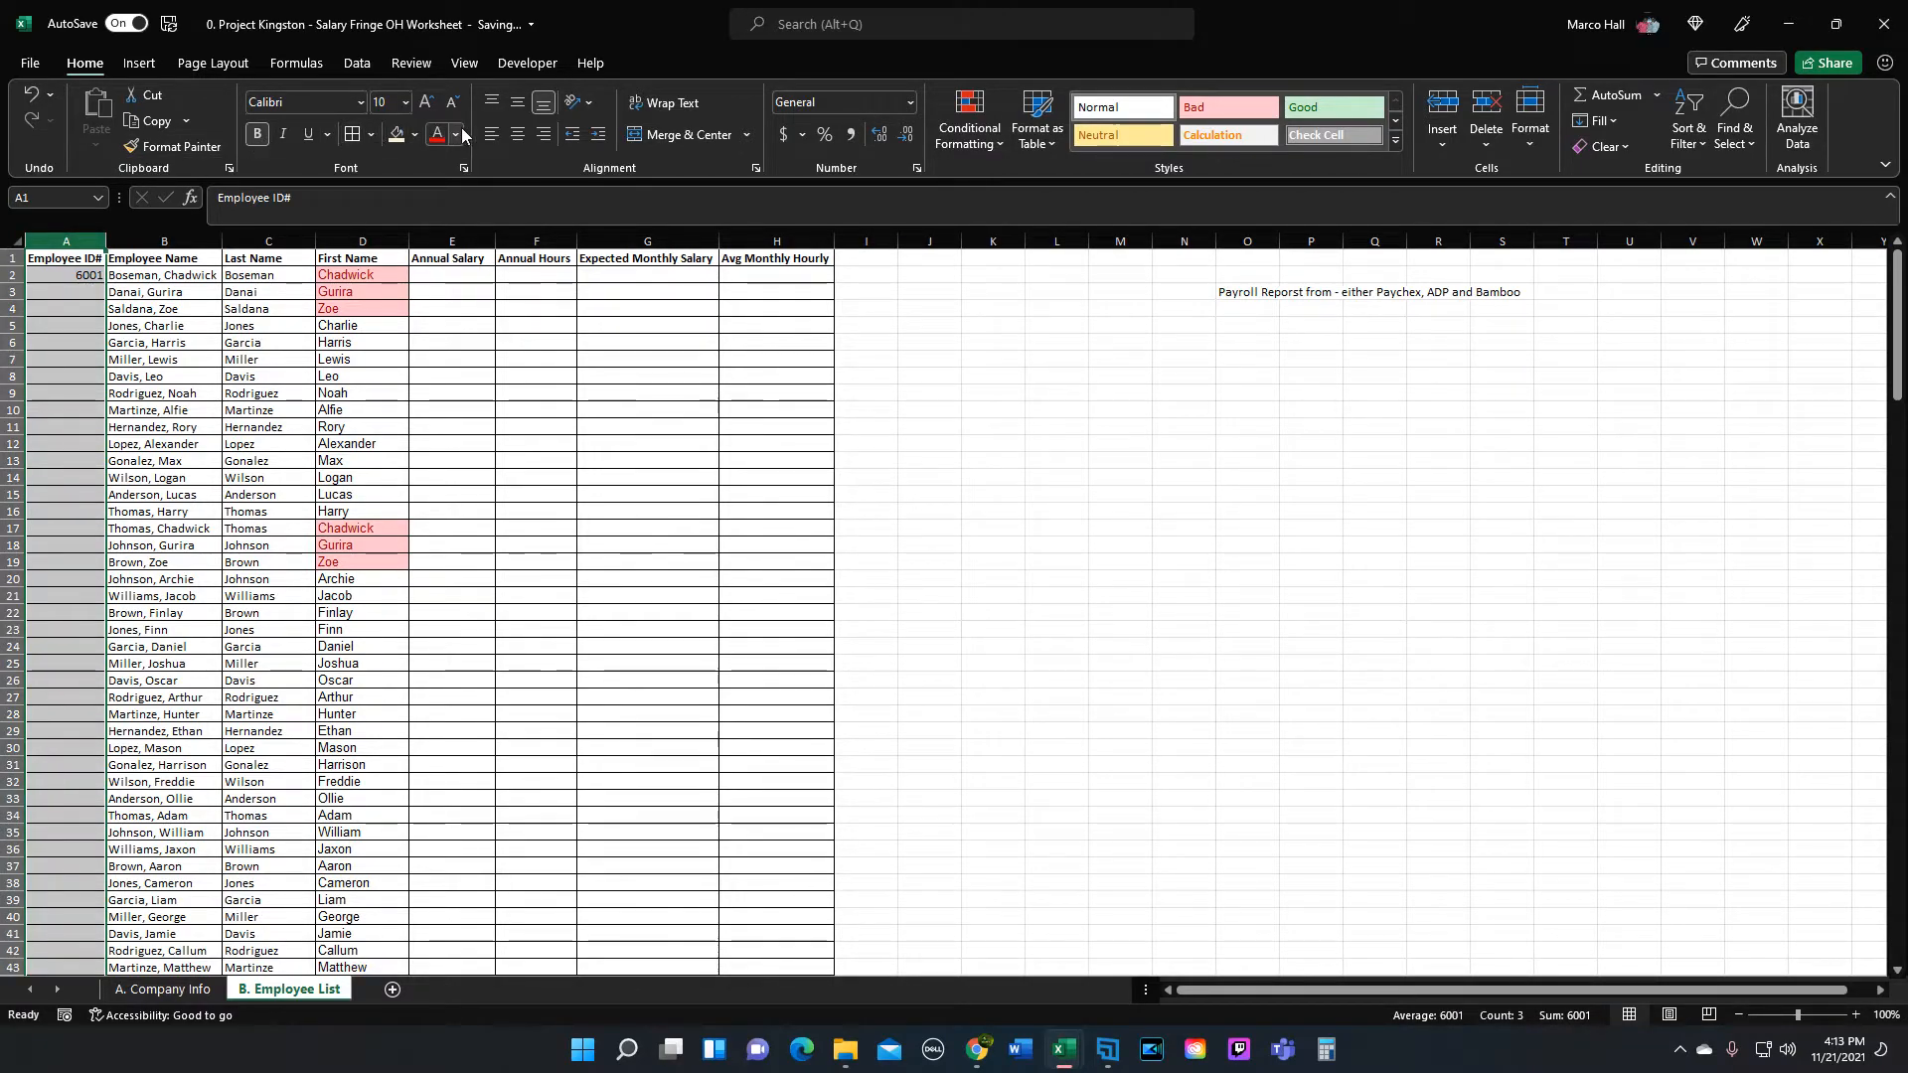
left_click(518, 140)
Step: Enter the formula =A2+1 in A3 to number the second employee consecutively
left_click(66, 283)
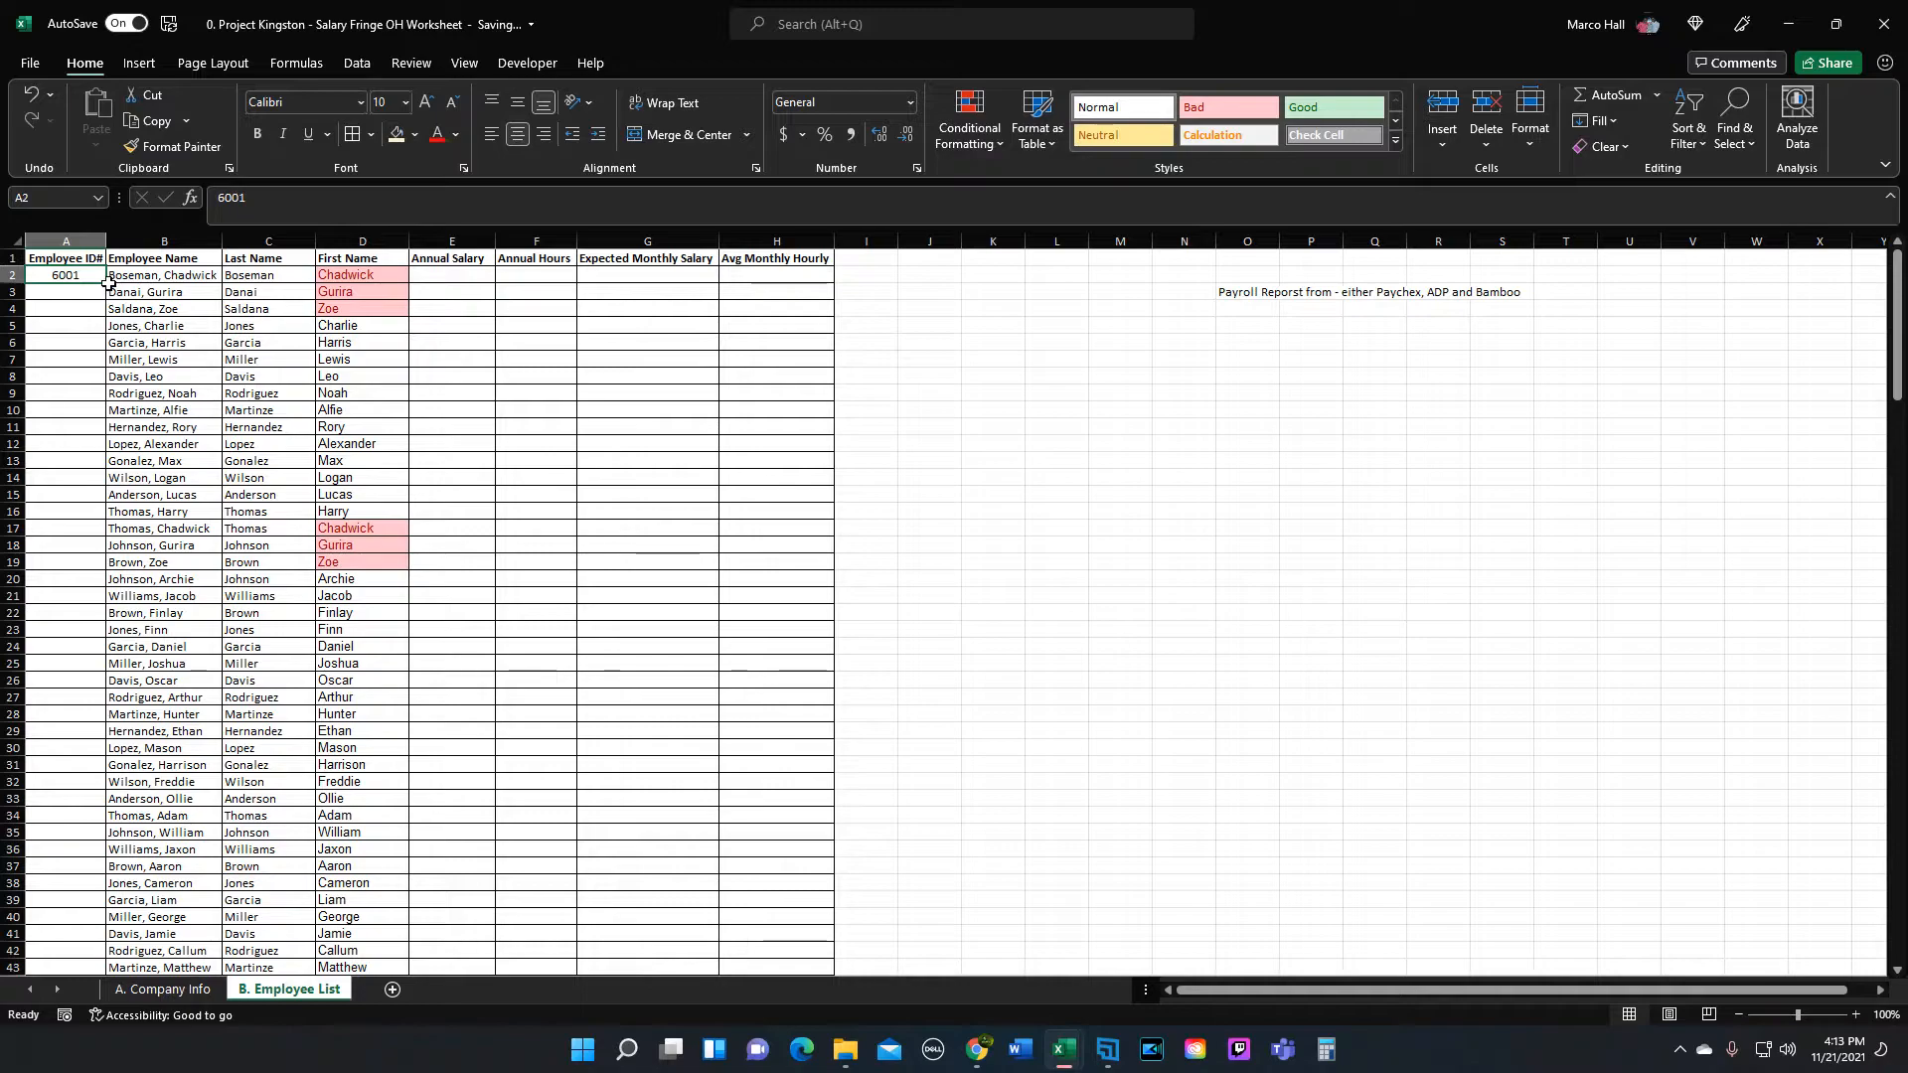
key("ctrl+c")
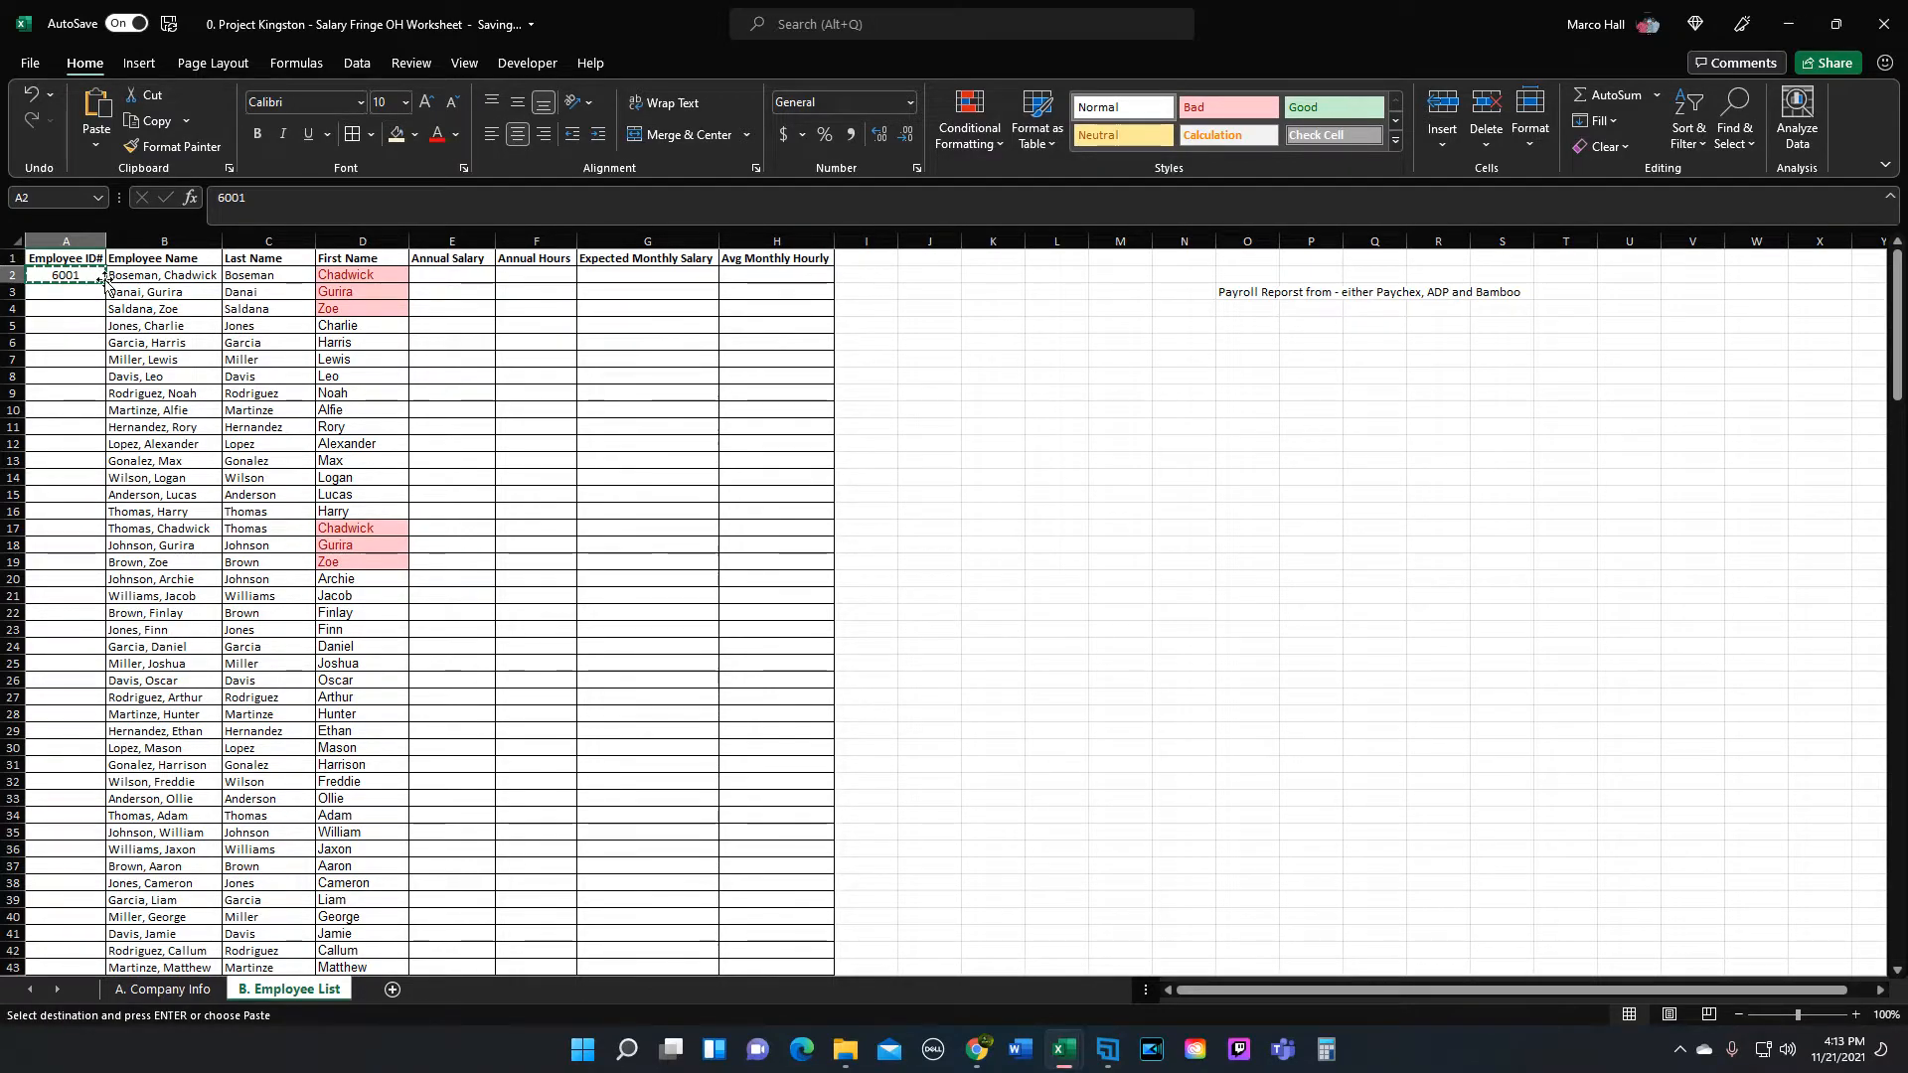
left_click(71, 295)
type("=")
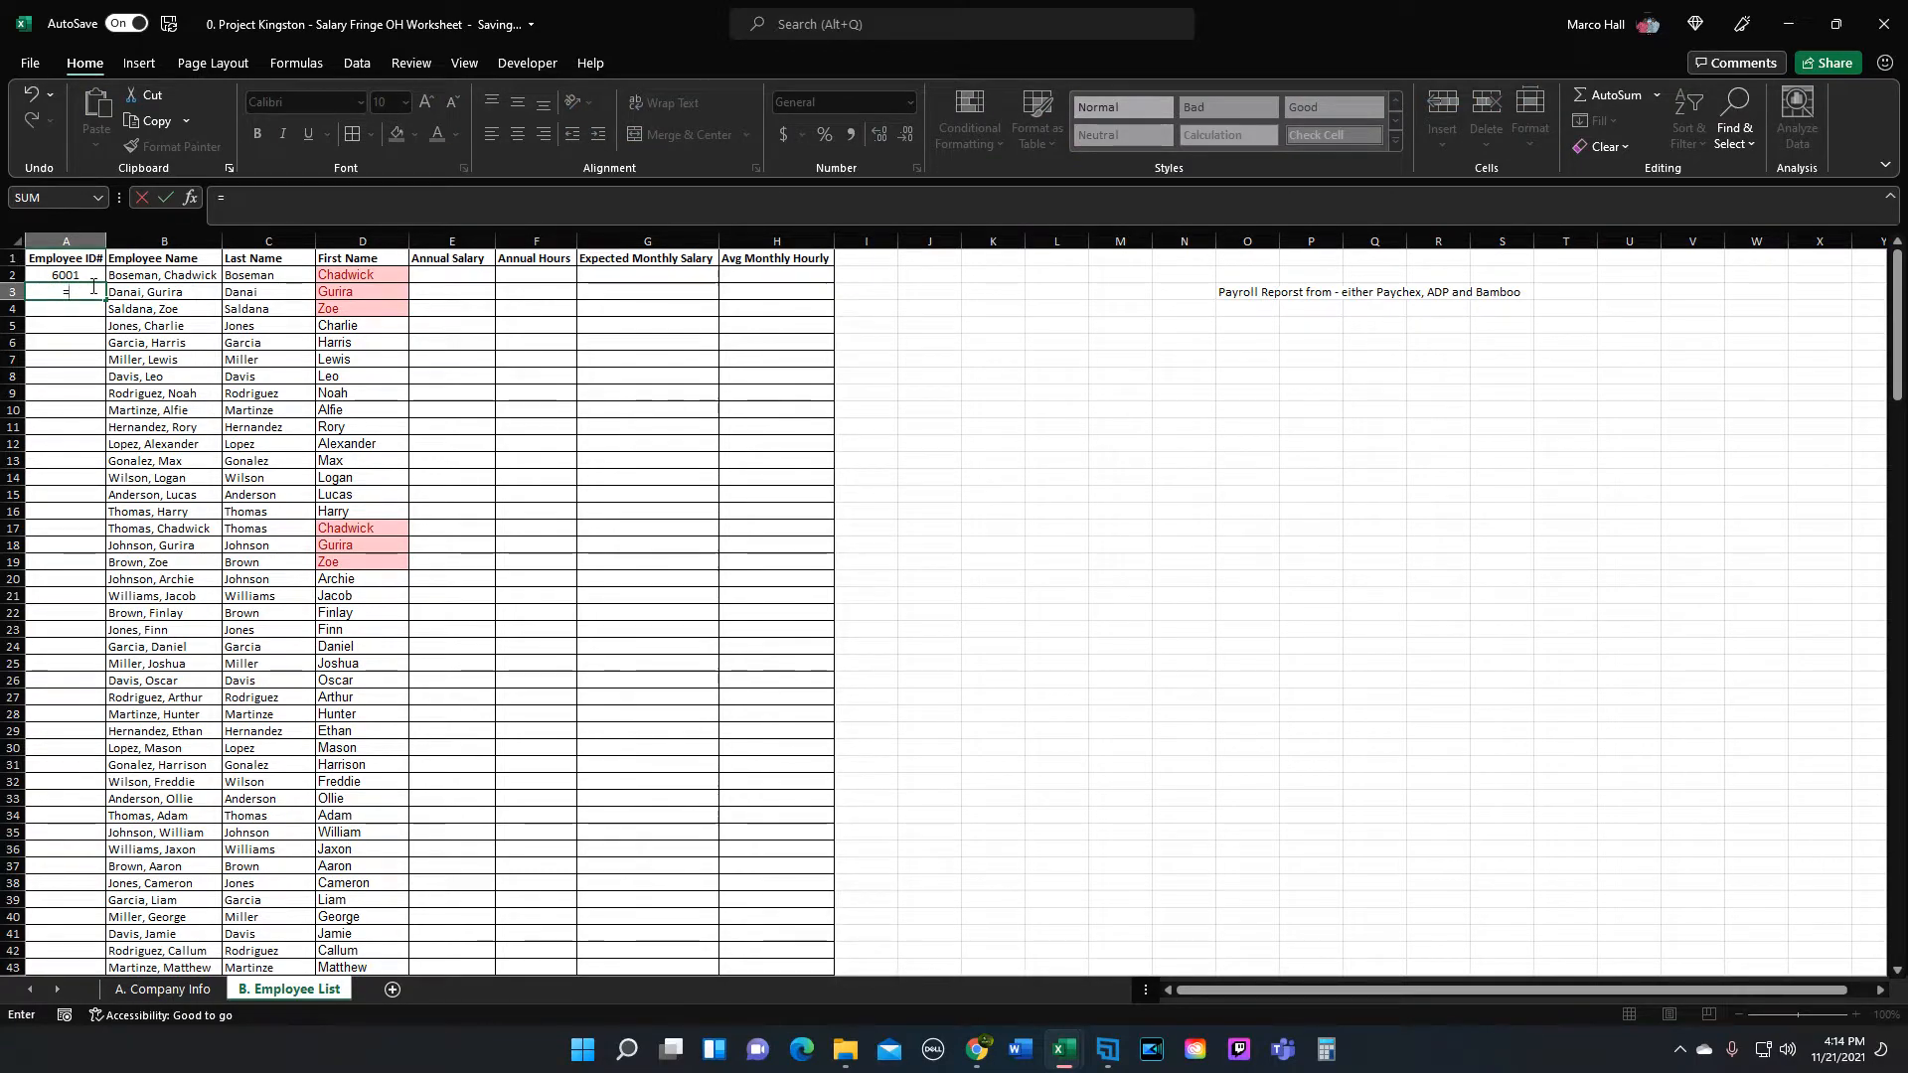
left_click(66, 275)
type("+1")
key("Return")
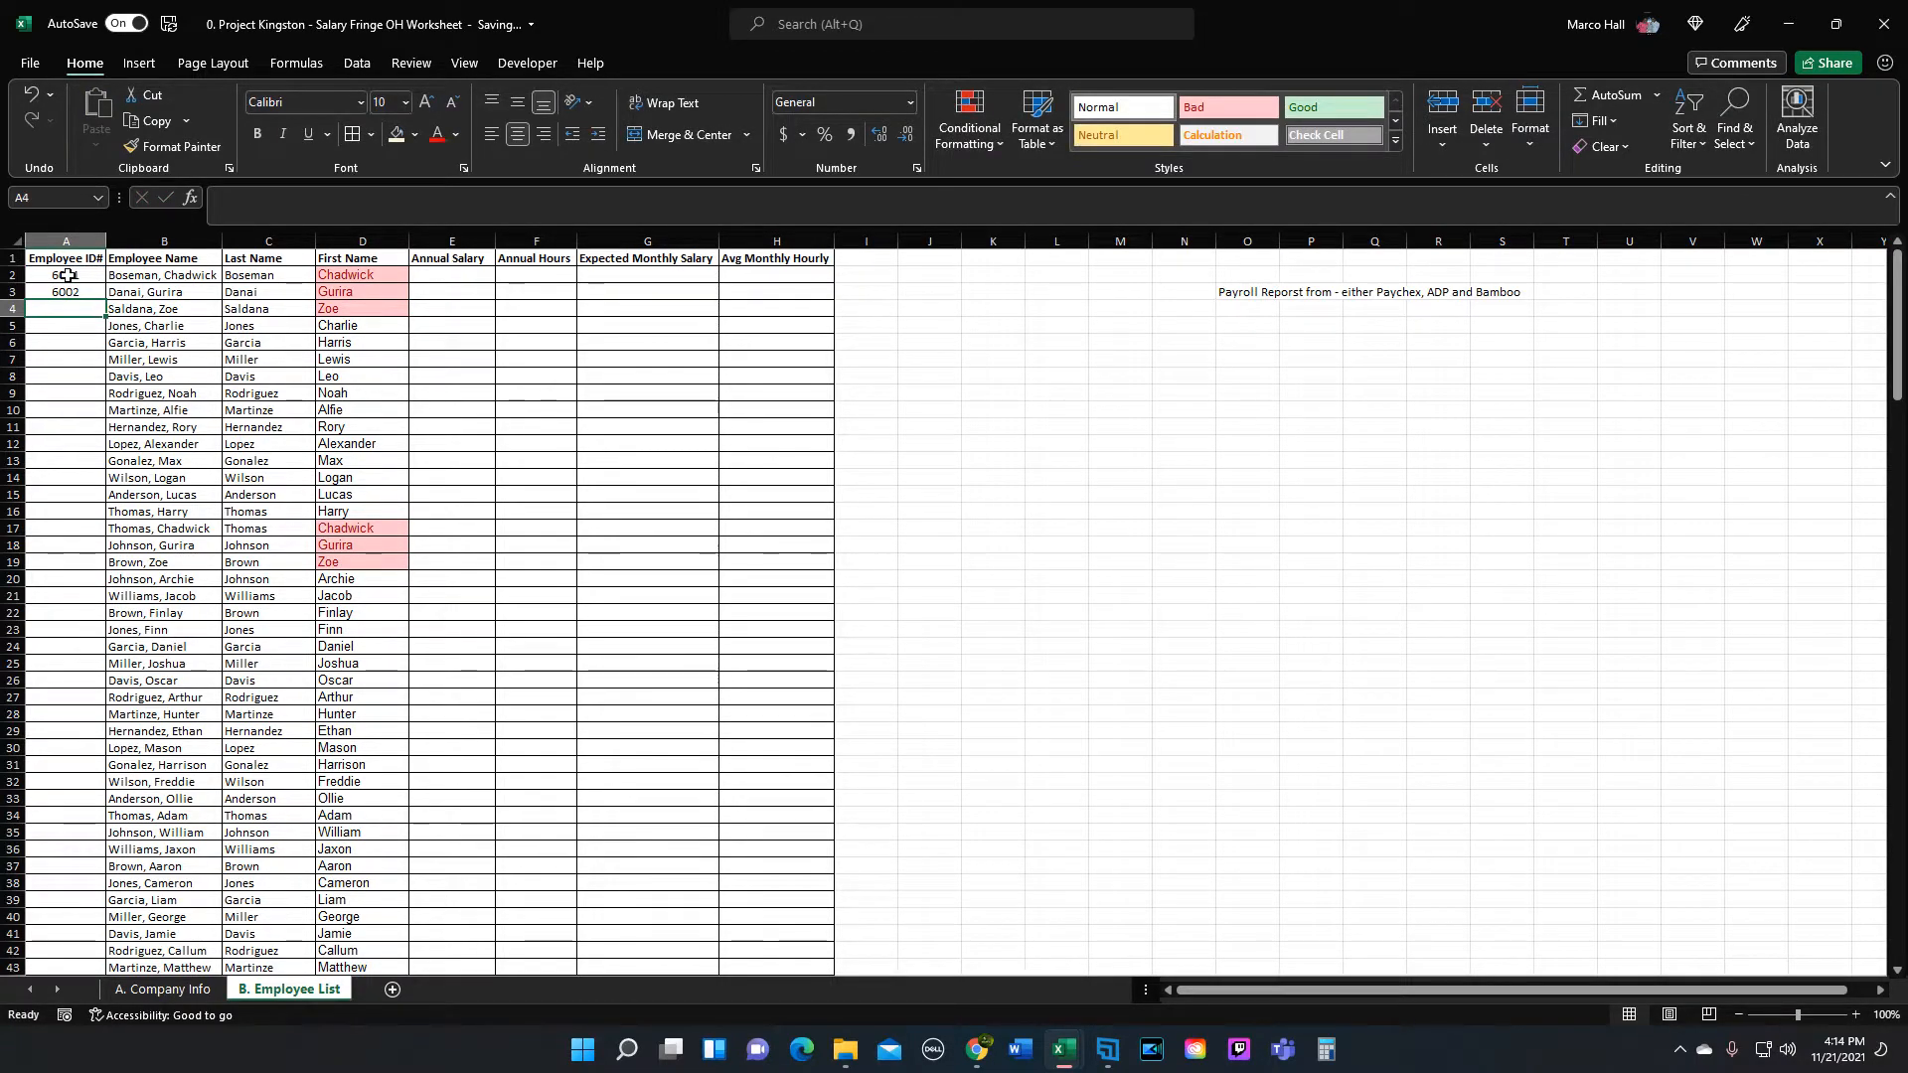
Step: Copy the ID formula from A3 down the Employee ID# column through A201
left_click(70, 292)
key("ctrl+c")
key("ctrl+shift+Down")
key("ctrl+v")
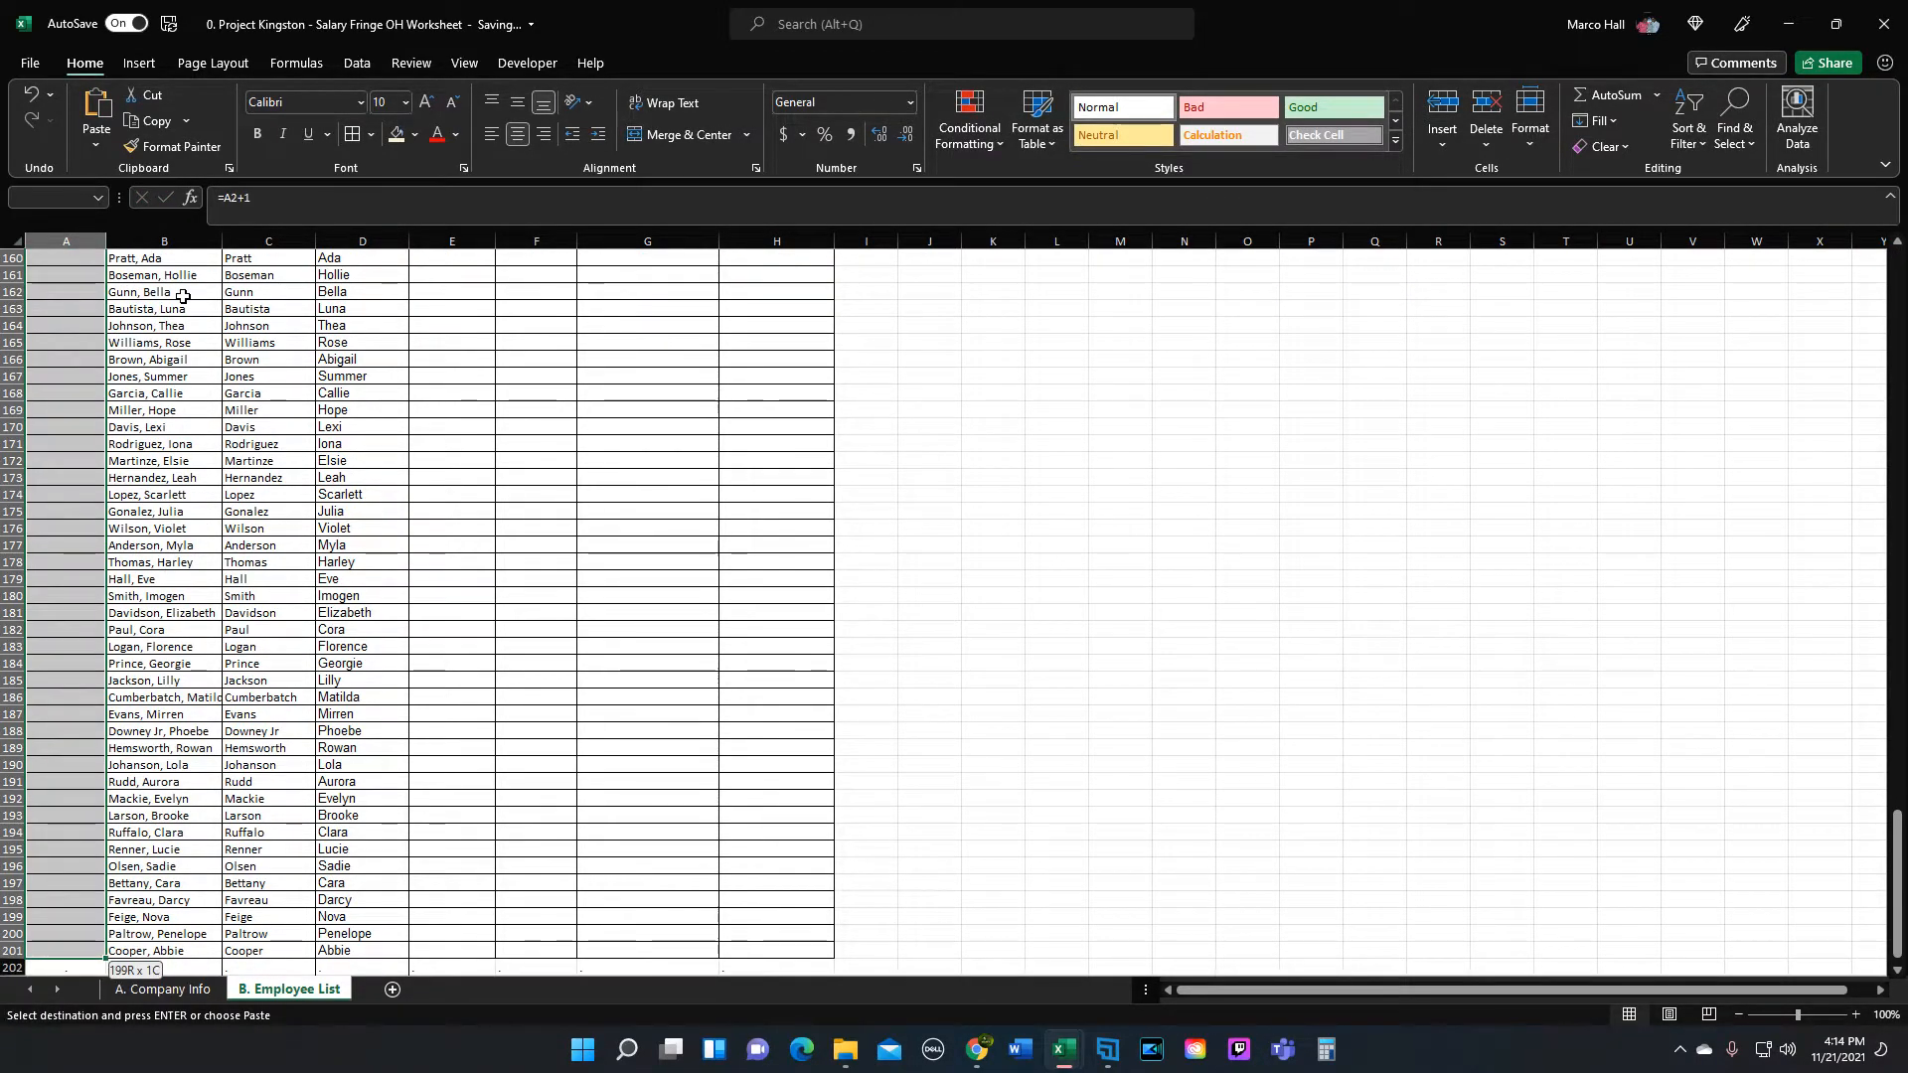
key("ctrl+BackSpace")
left_click(199, 392)
key("Escape")
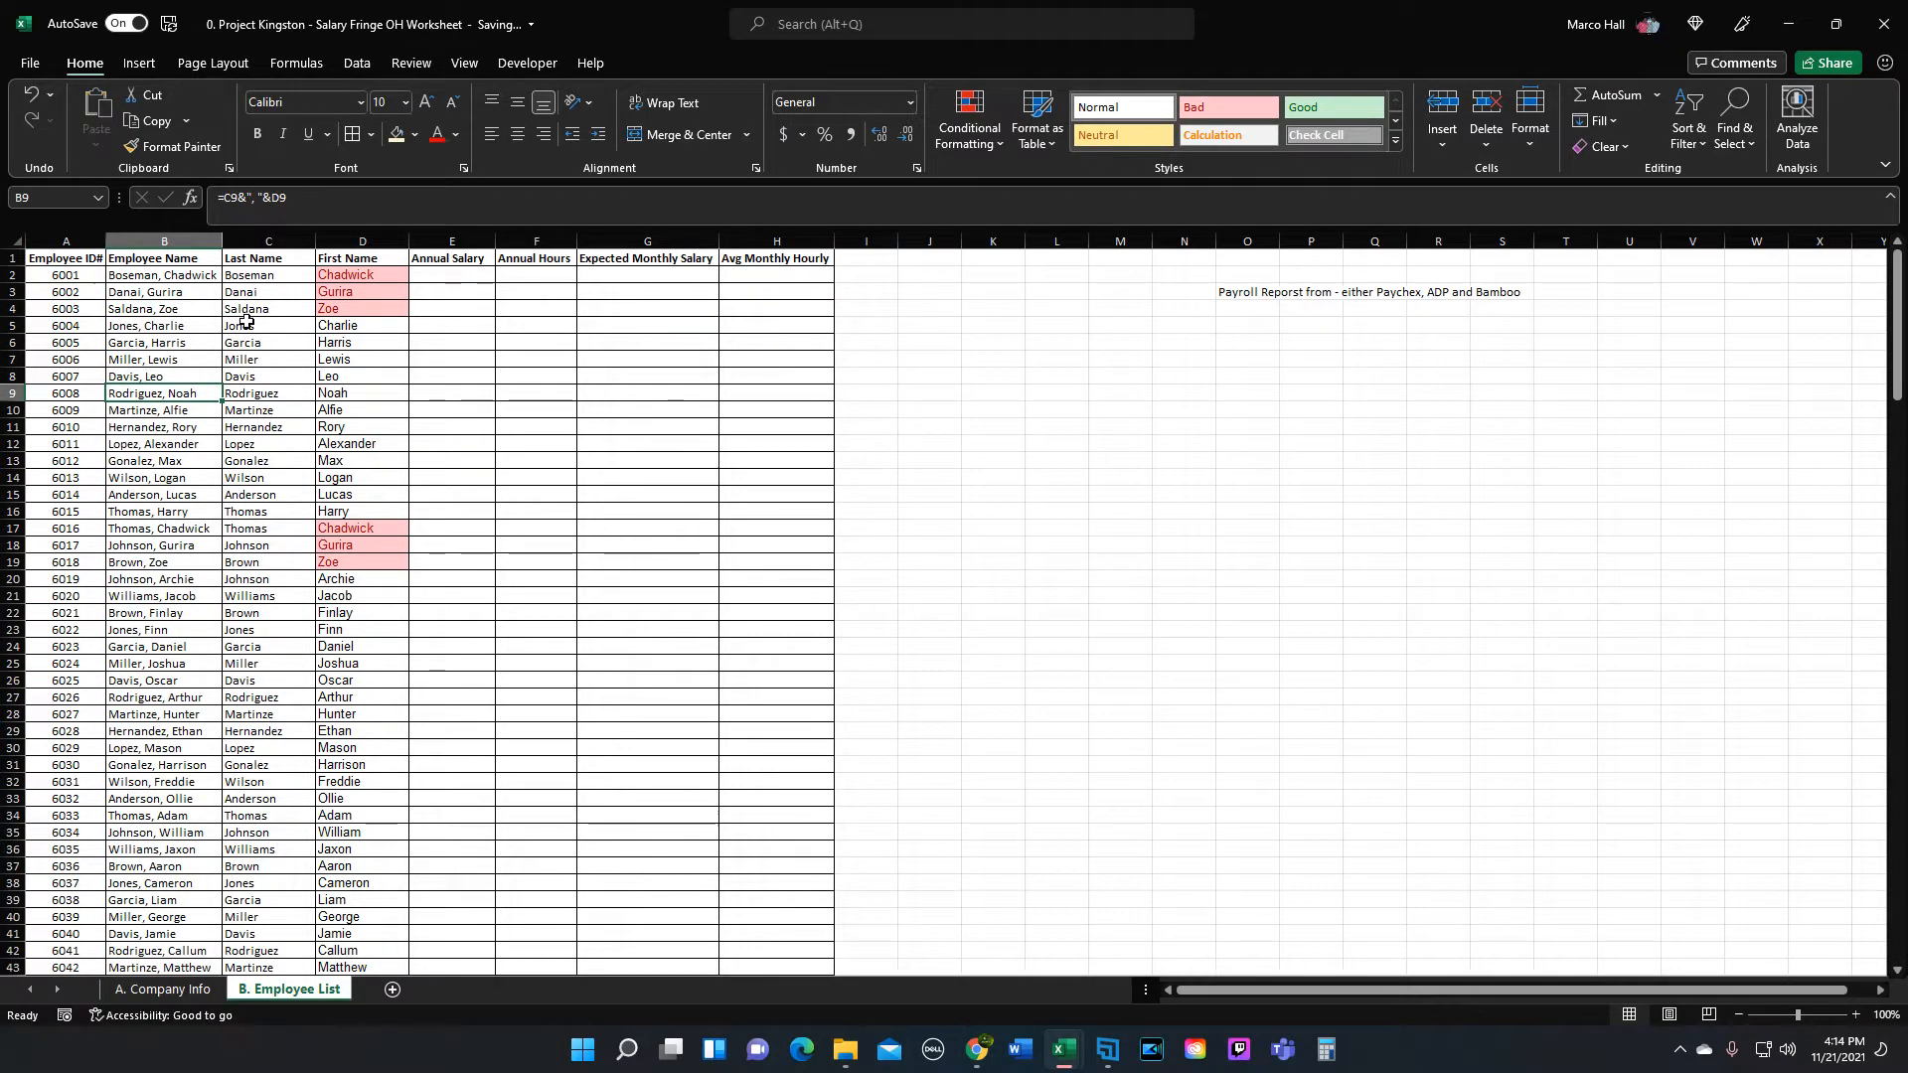
Step: Apply a duplicate-values conditional format with Light Red Fill with Dark Red Text to the employee names in B2:B201
scroll(208, 397, "down", 20)
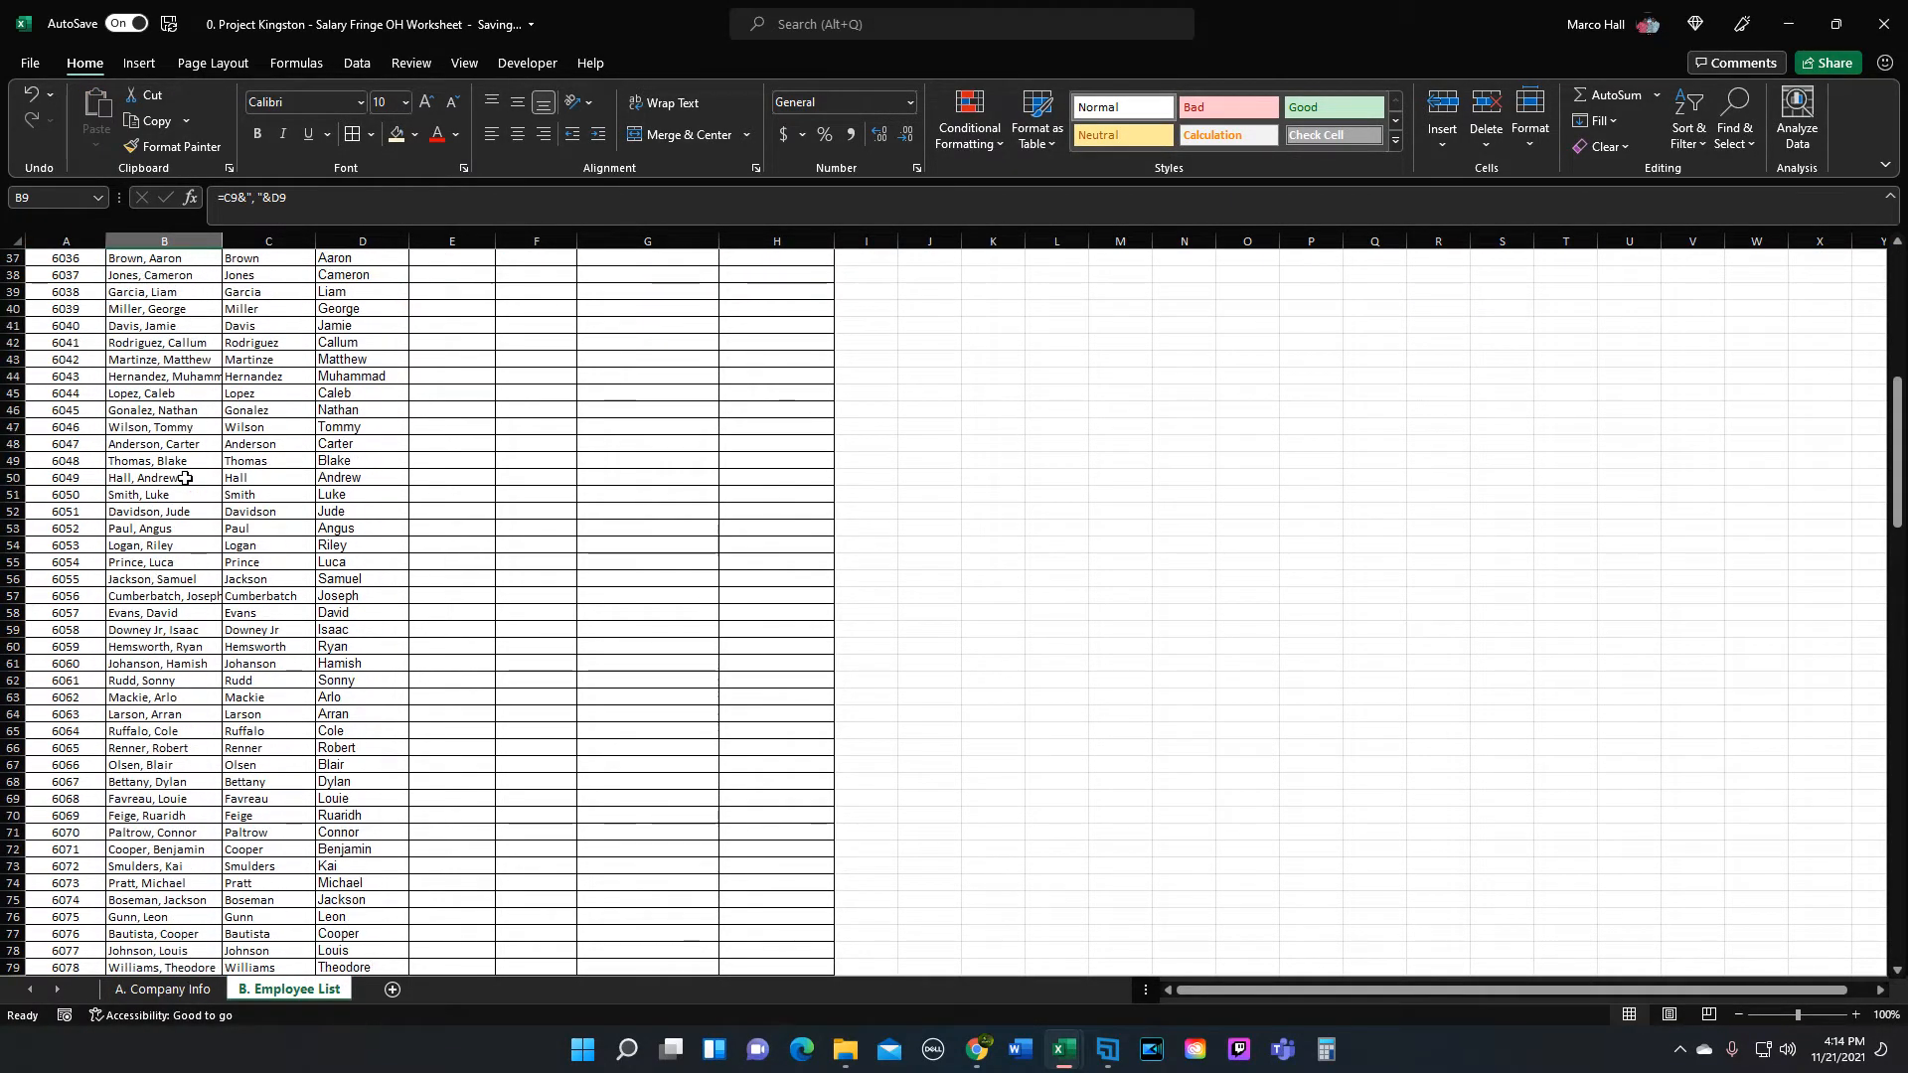
scroll(187, 480, "down", 20)
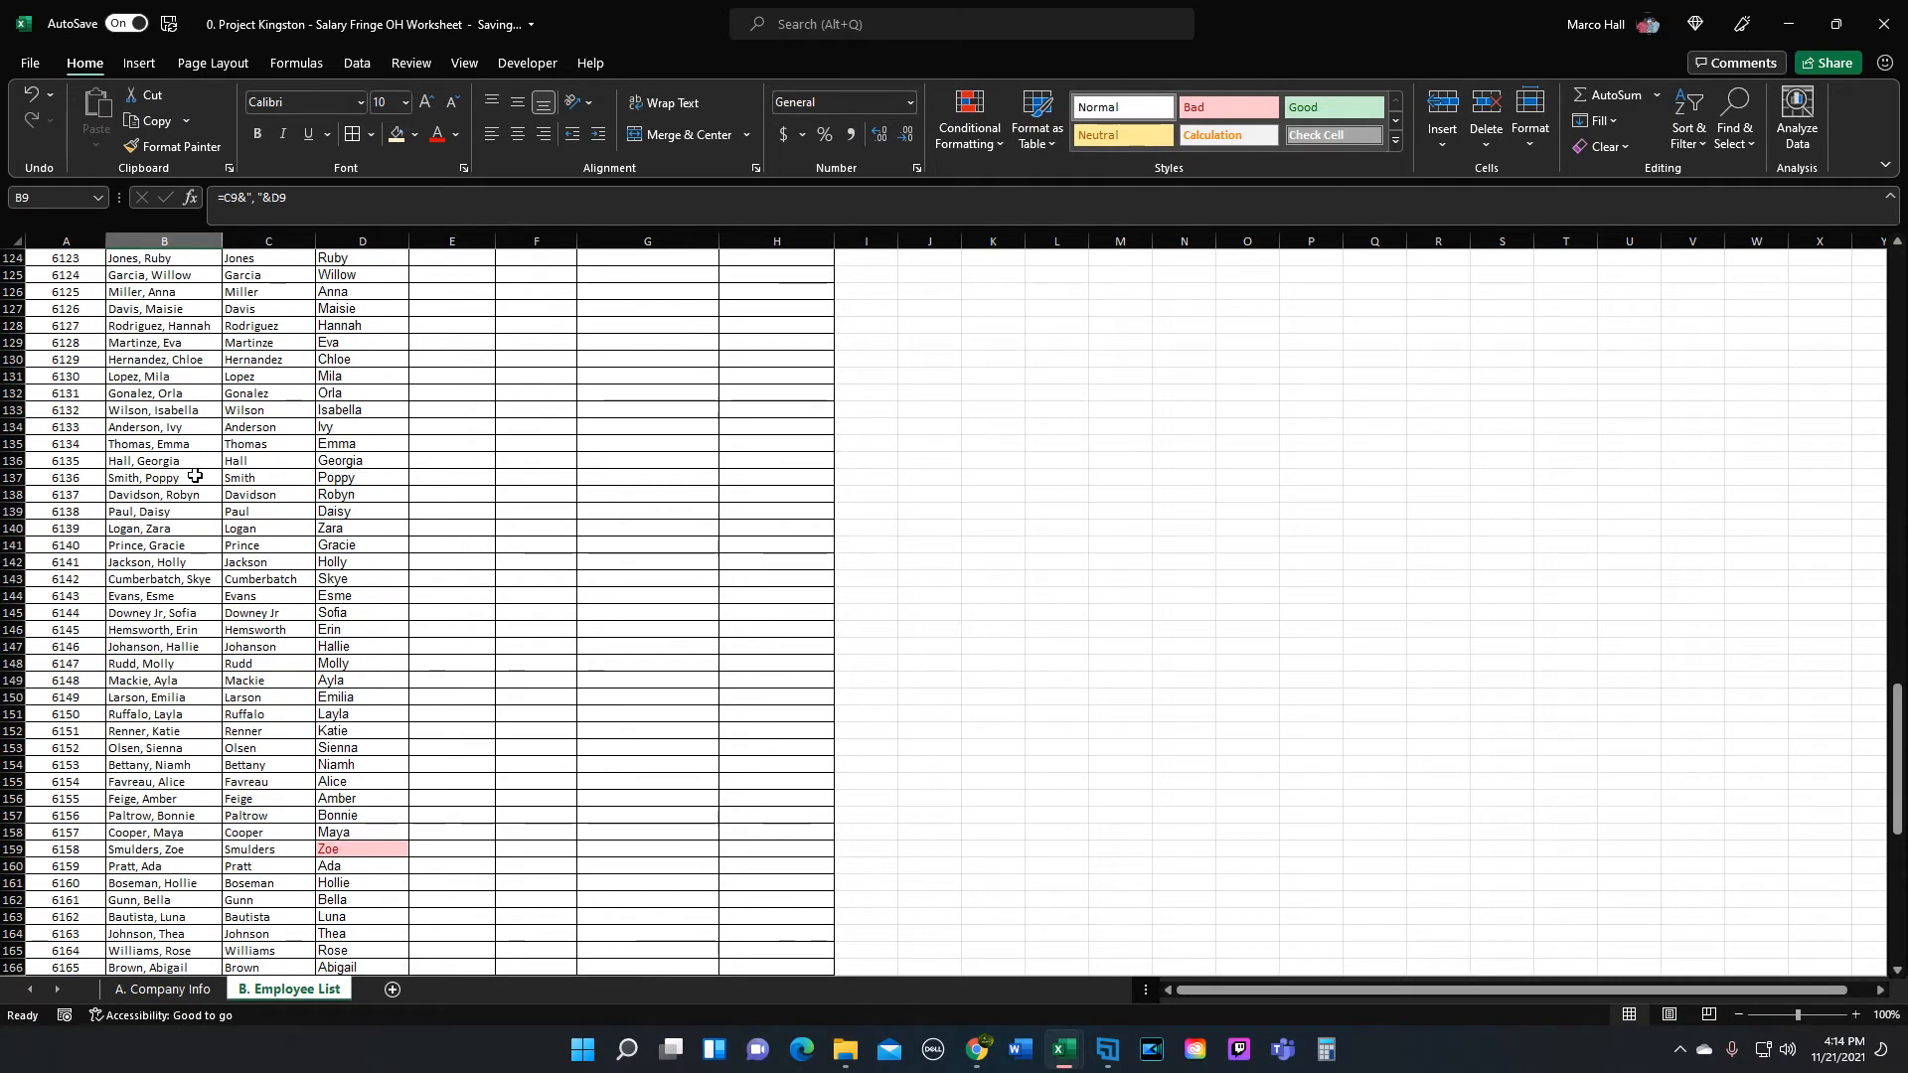
scroll(195, 476, "down", 14)
left_click(169, 593)
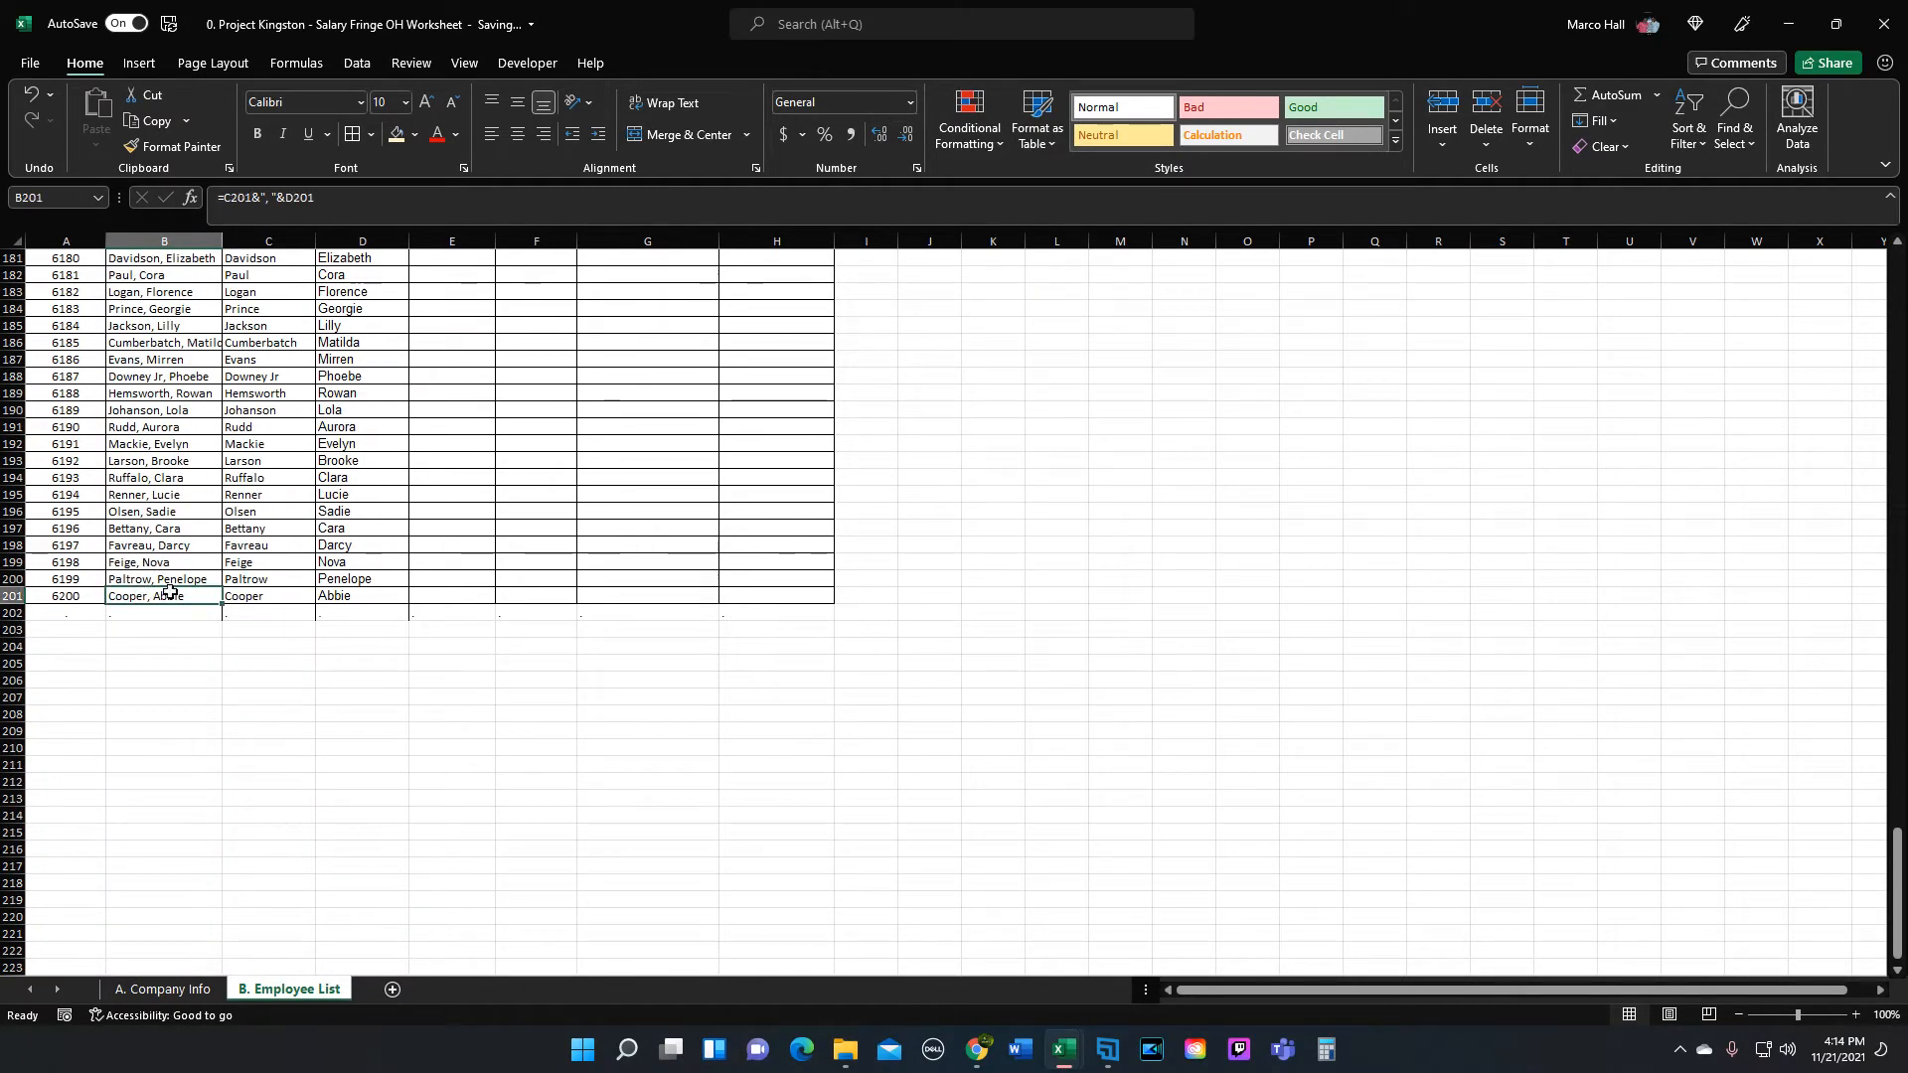
key("ctrl+shift+Up")
key("shift+Down")
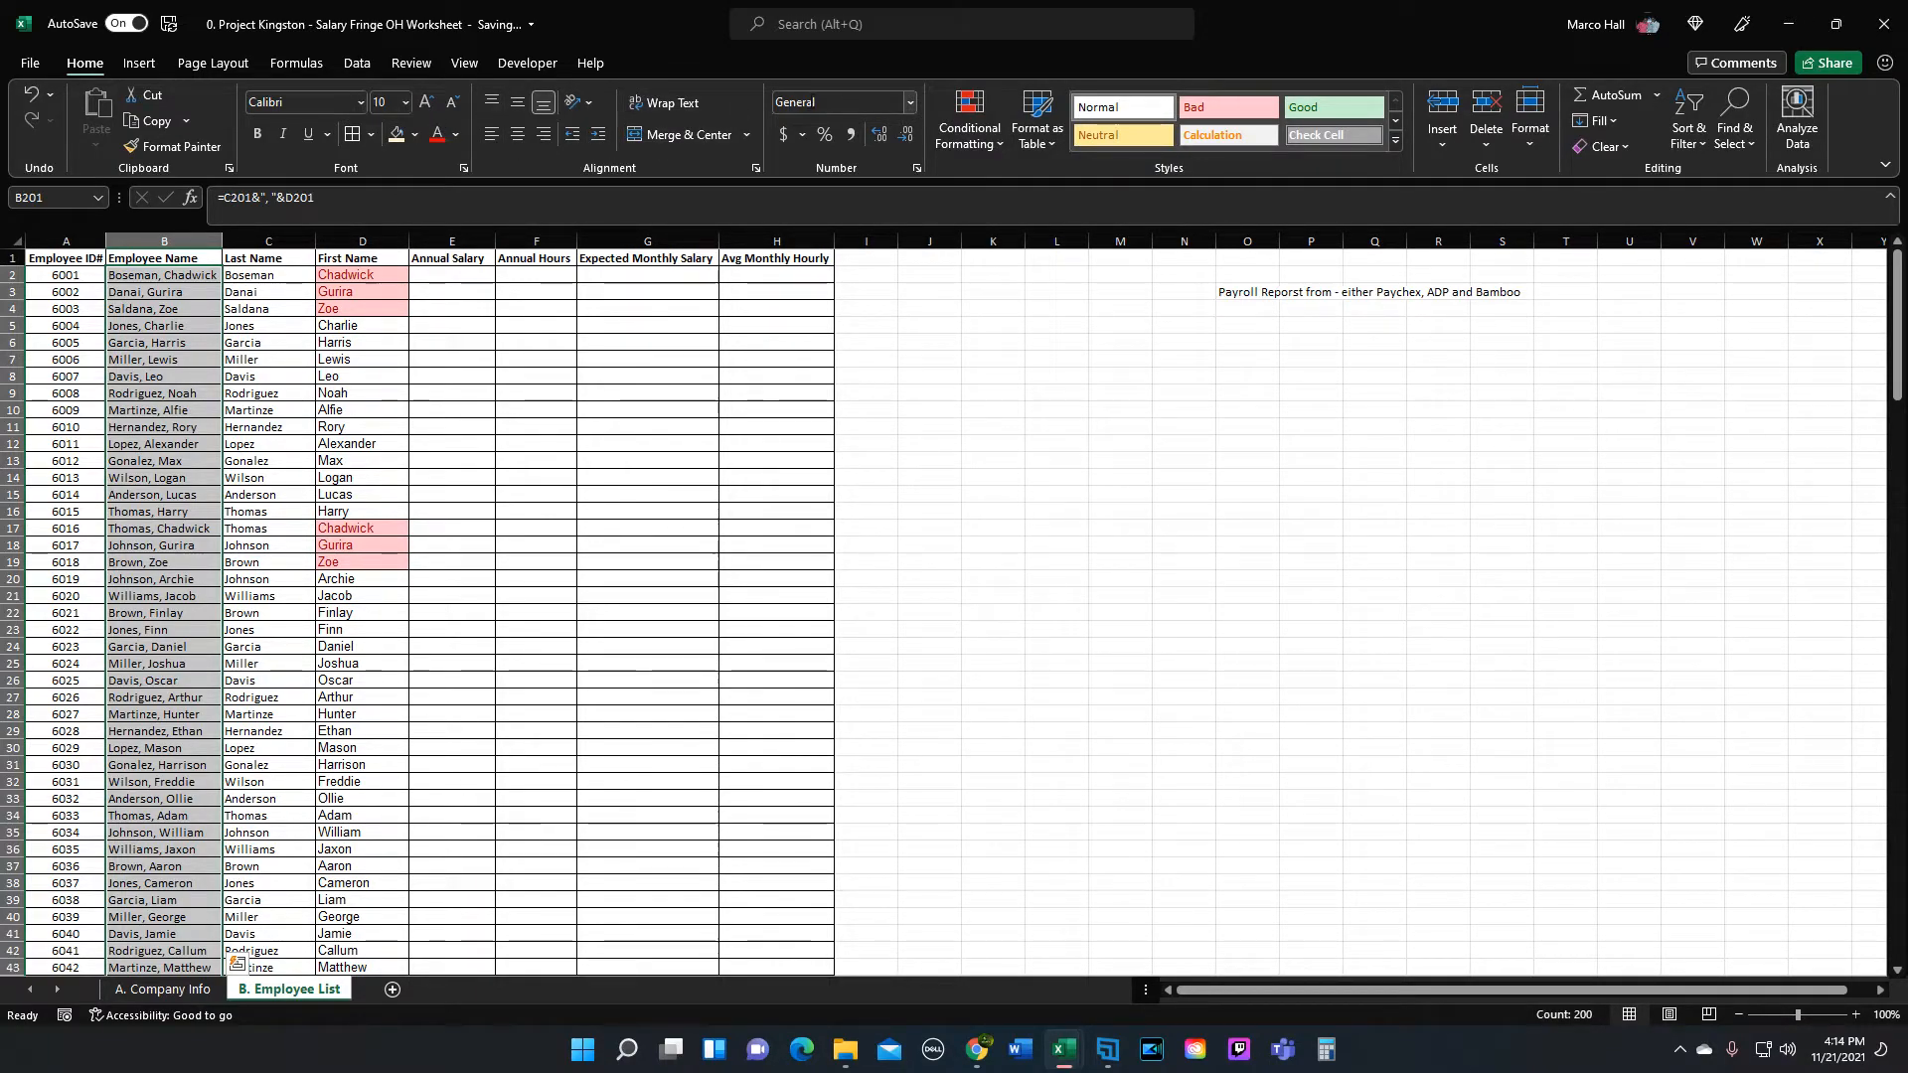
left_click(977, 136)
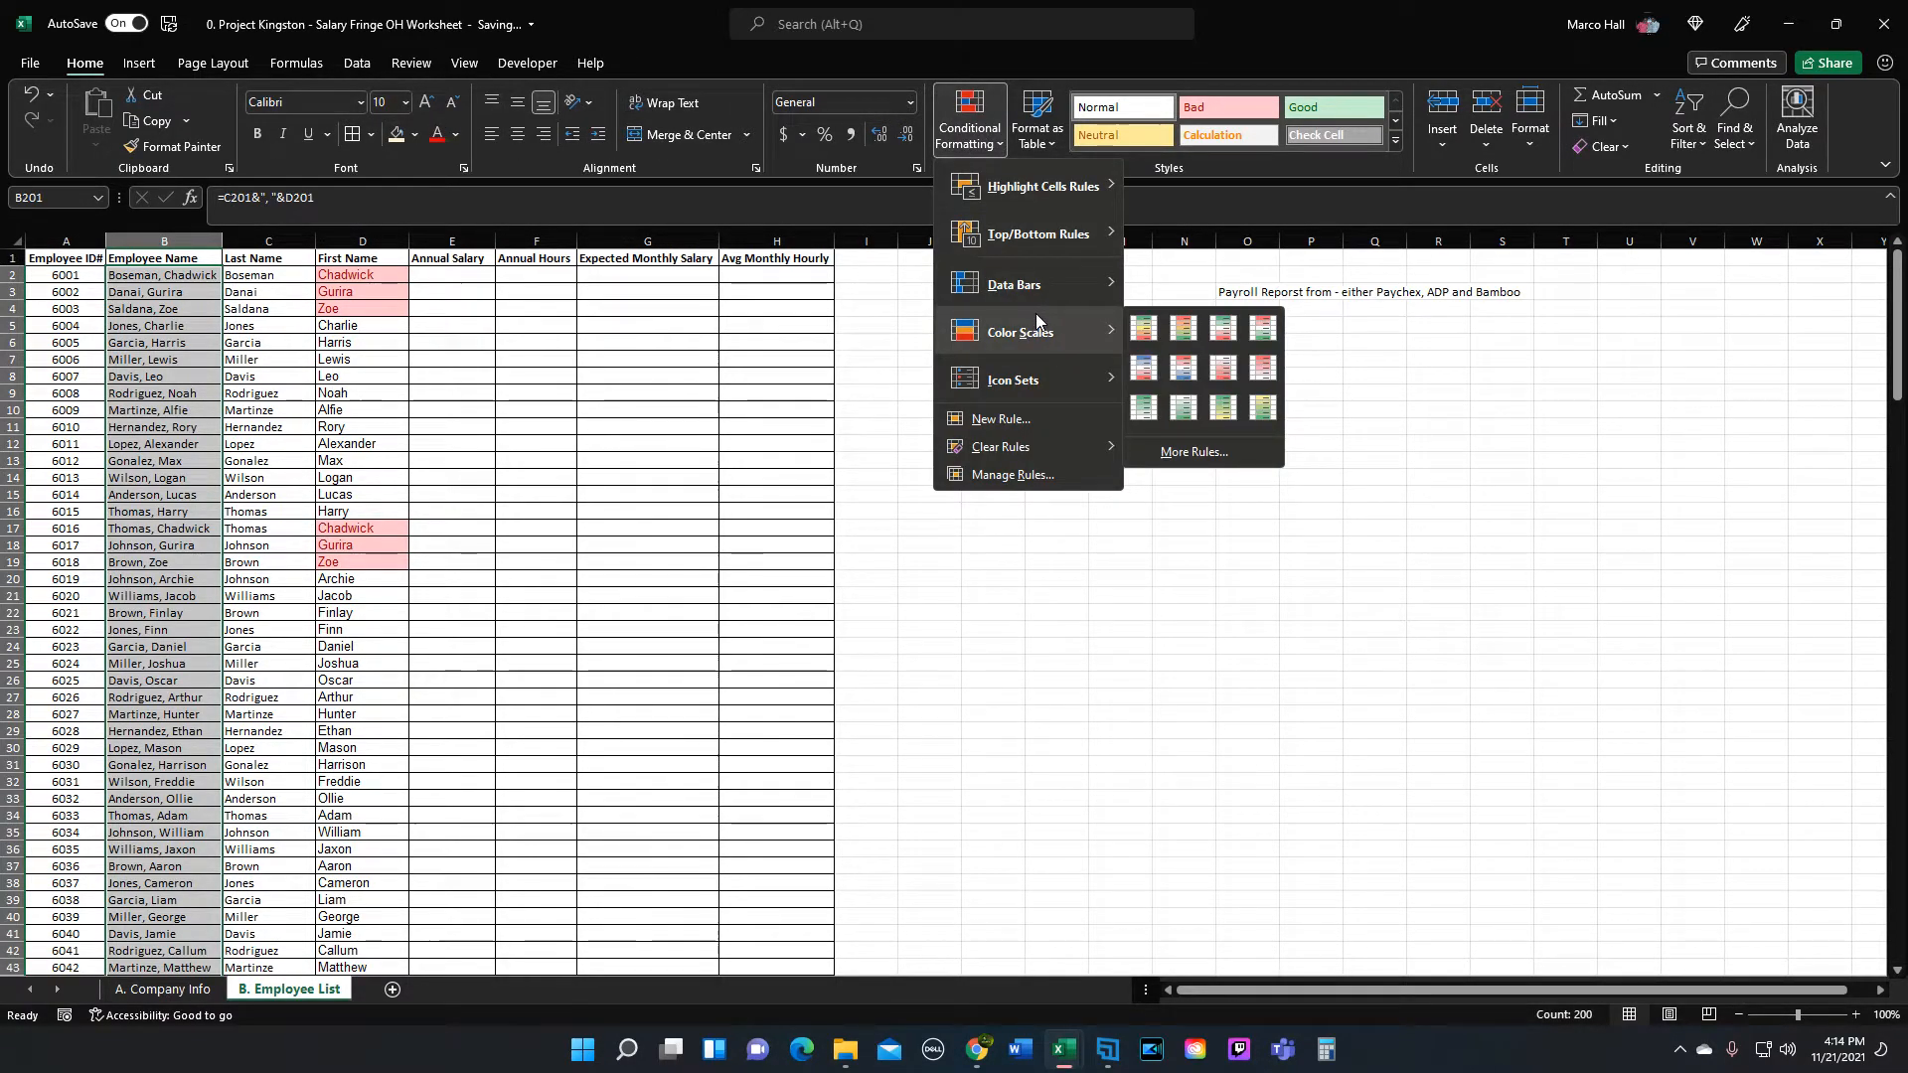
mouse_move(1116, 195)
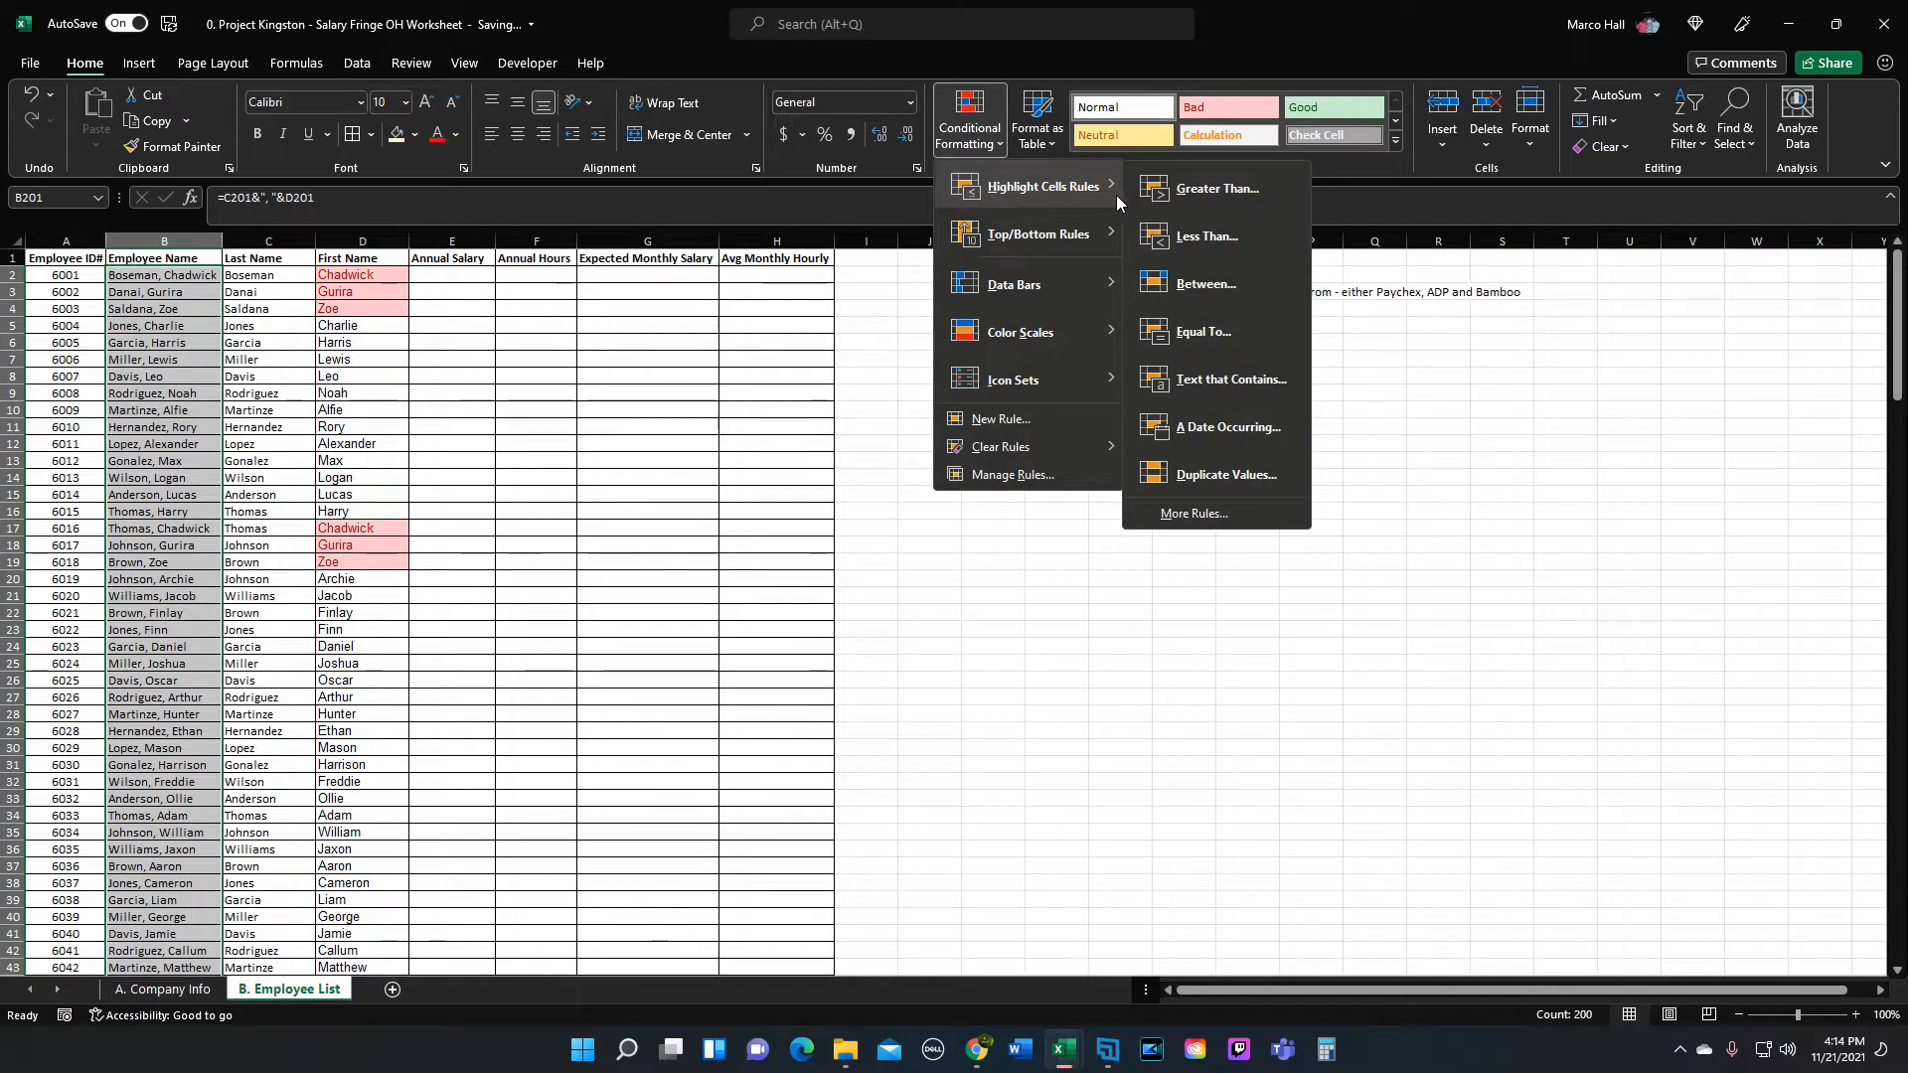
left_click(1201, 469)
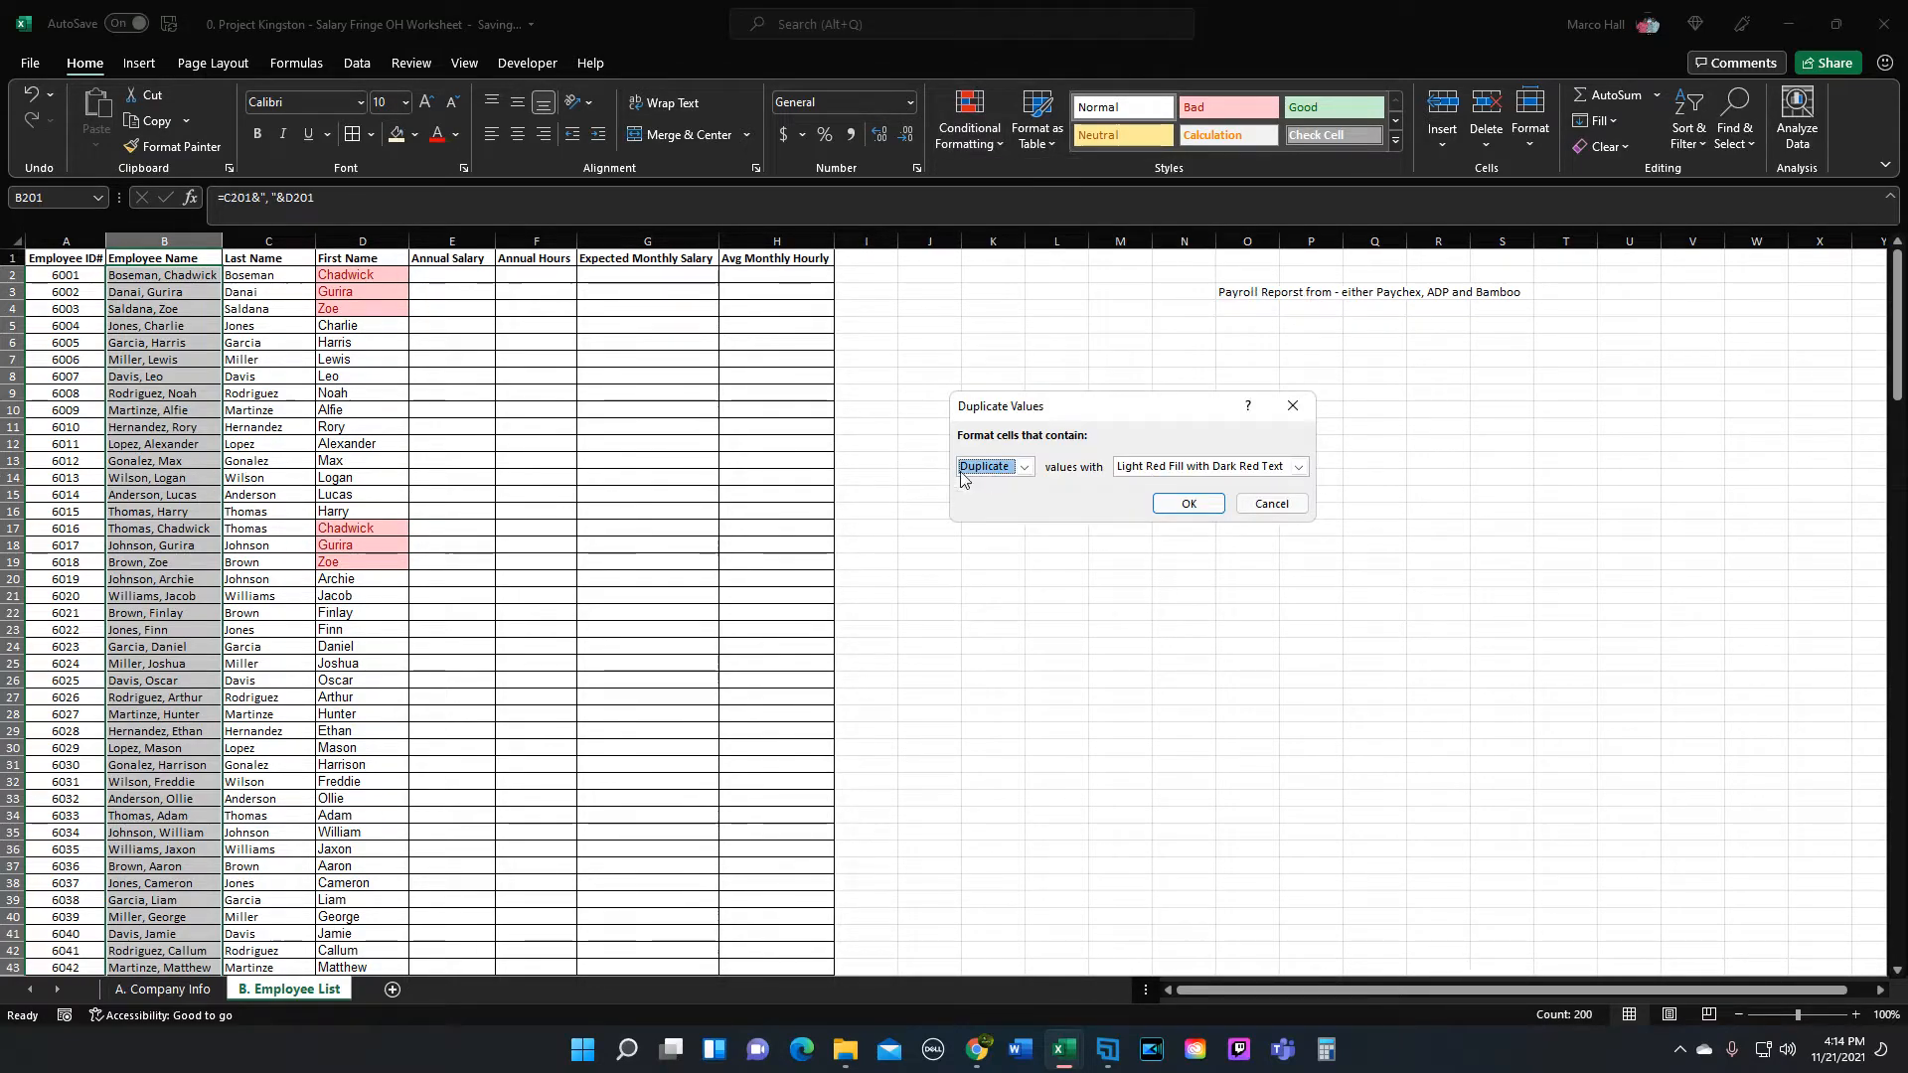
left_click(1183, 503)
Step: Add filters to the header row A1:H1 of the employee list
left_click(99, 257)
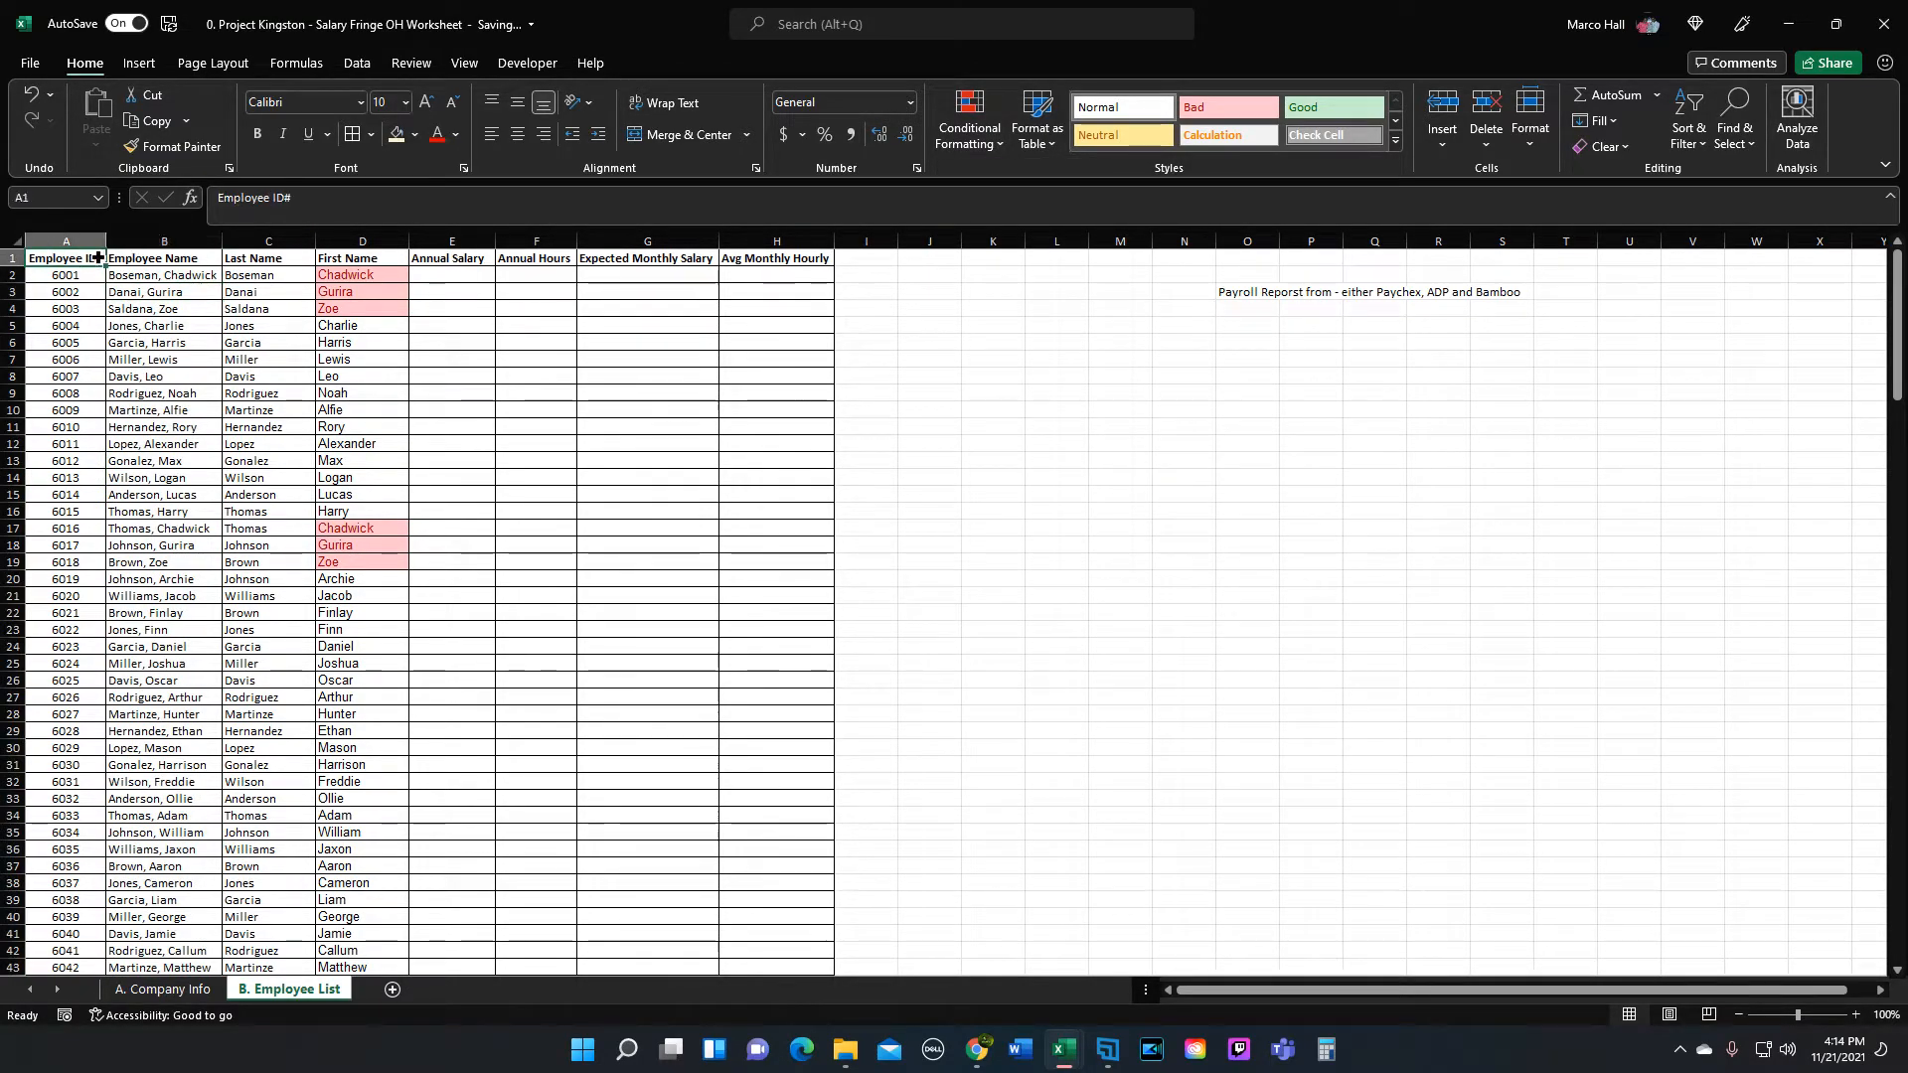
left_click_drag(98, 257, 785, 259)
left_click(1689, 129)
left_click(1715, 260)
left_click(164, 358)
Step: Check the Employee Name filter's color options and look through the whole column for highlighted duplicates
left_click(211, 259)
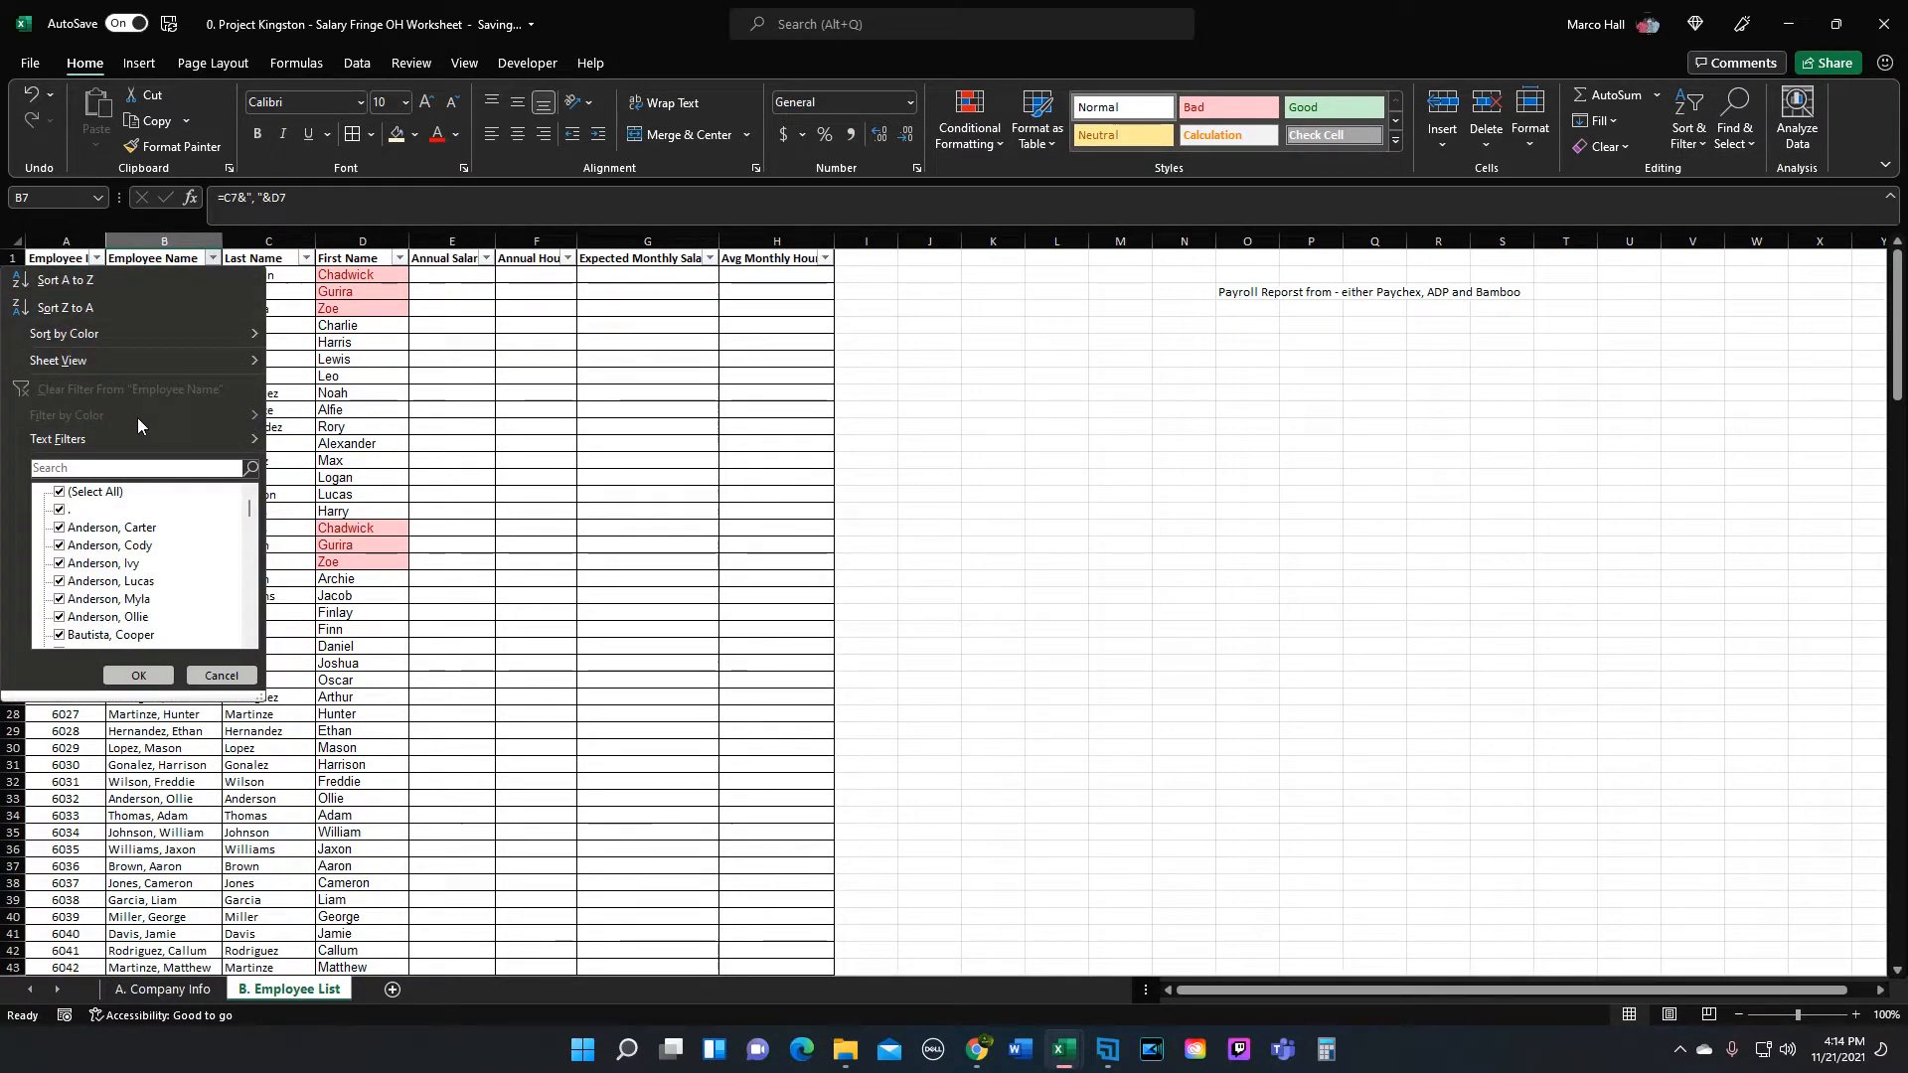
left_click(329, 424)
left_click(213, 309)
scroll(164, 393, "down", 4)
scroll(164, 393, "down", 20)
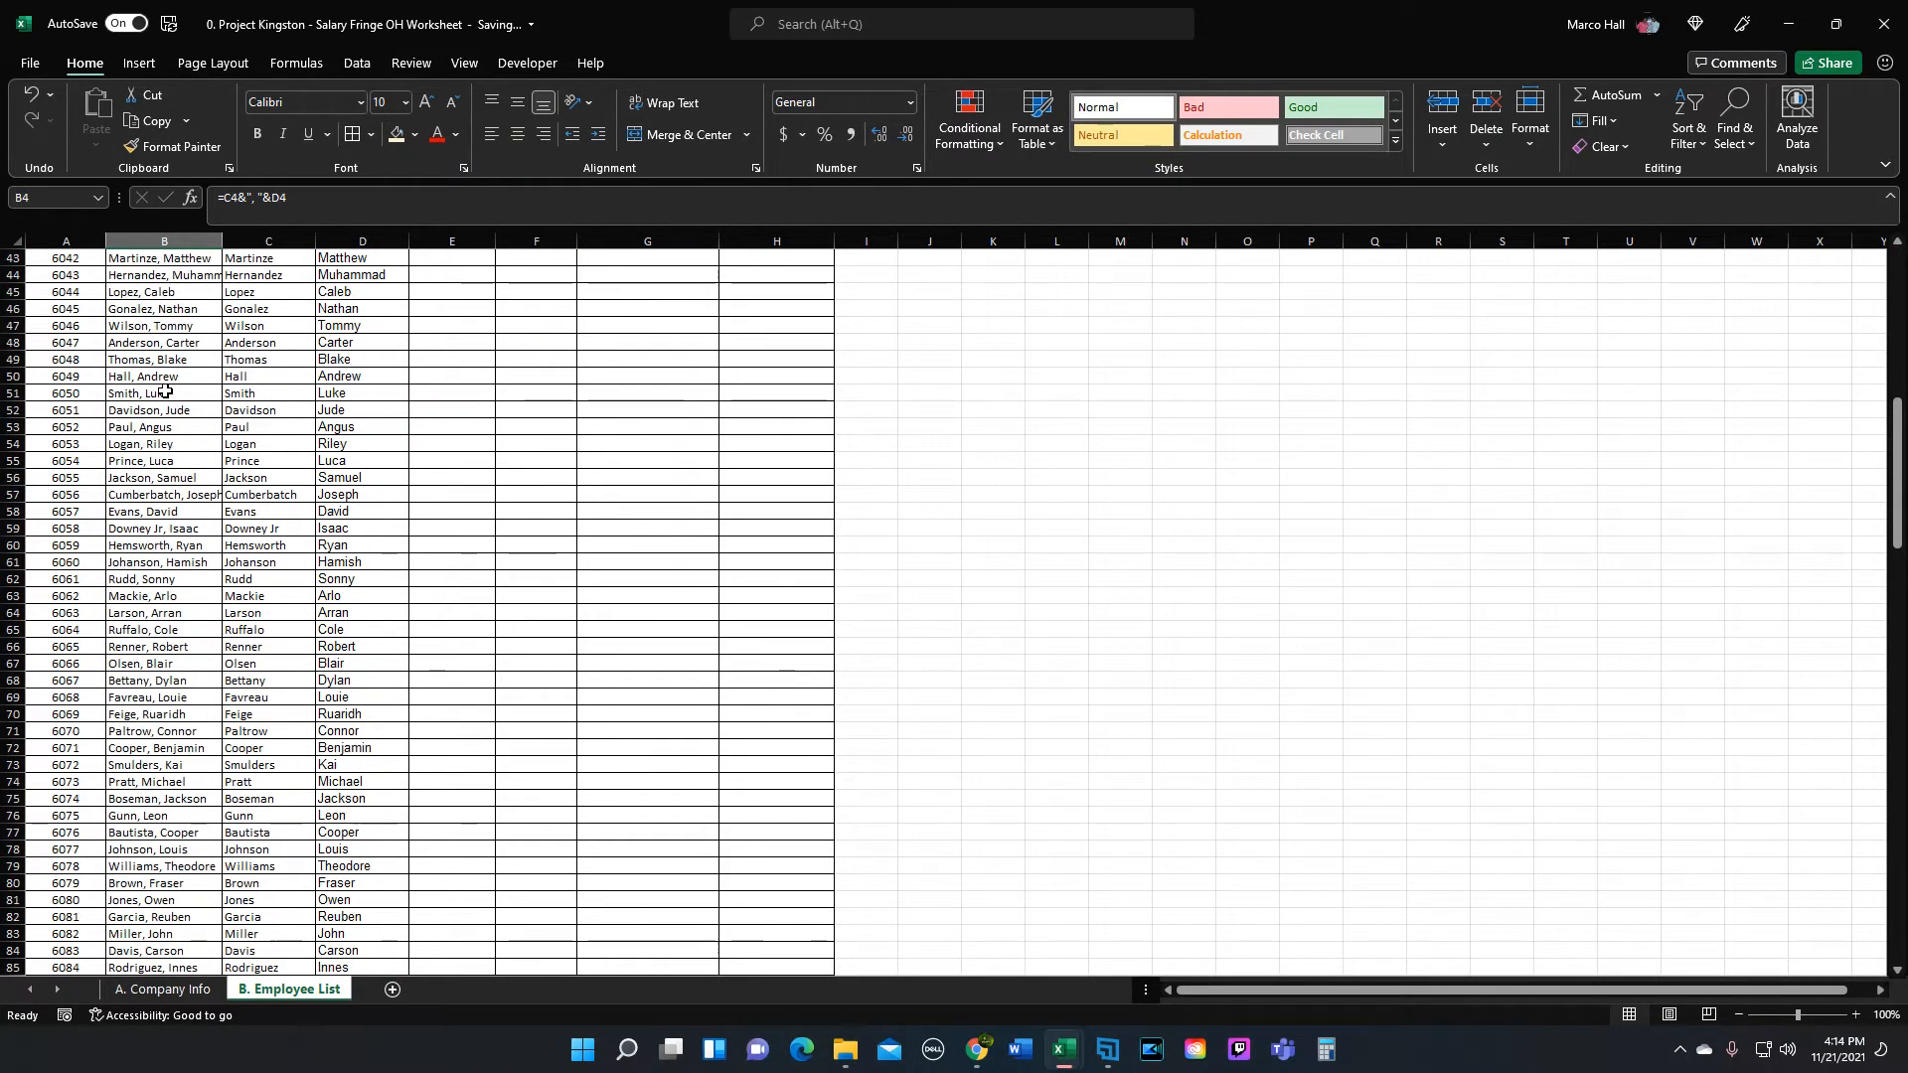
scroll(159, 409, "down", 20)
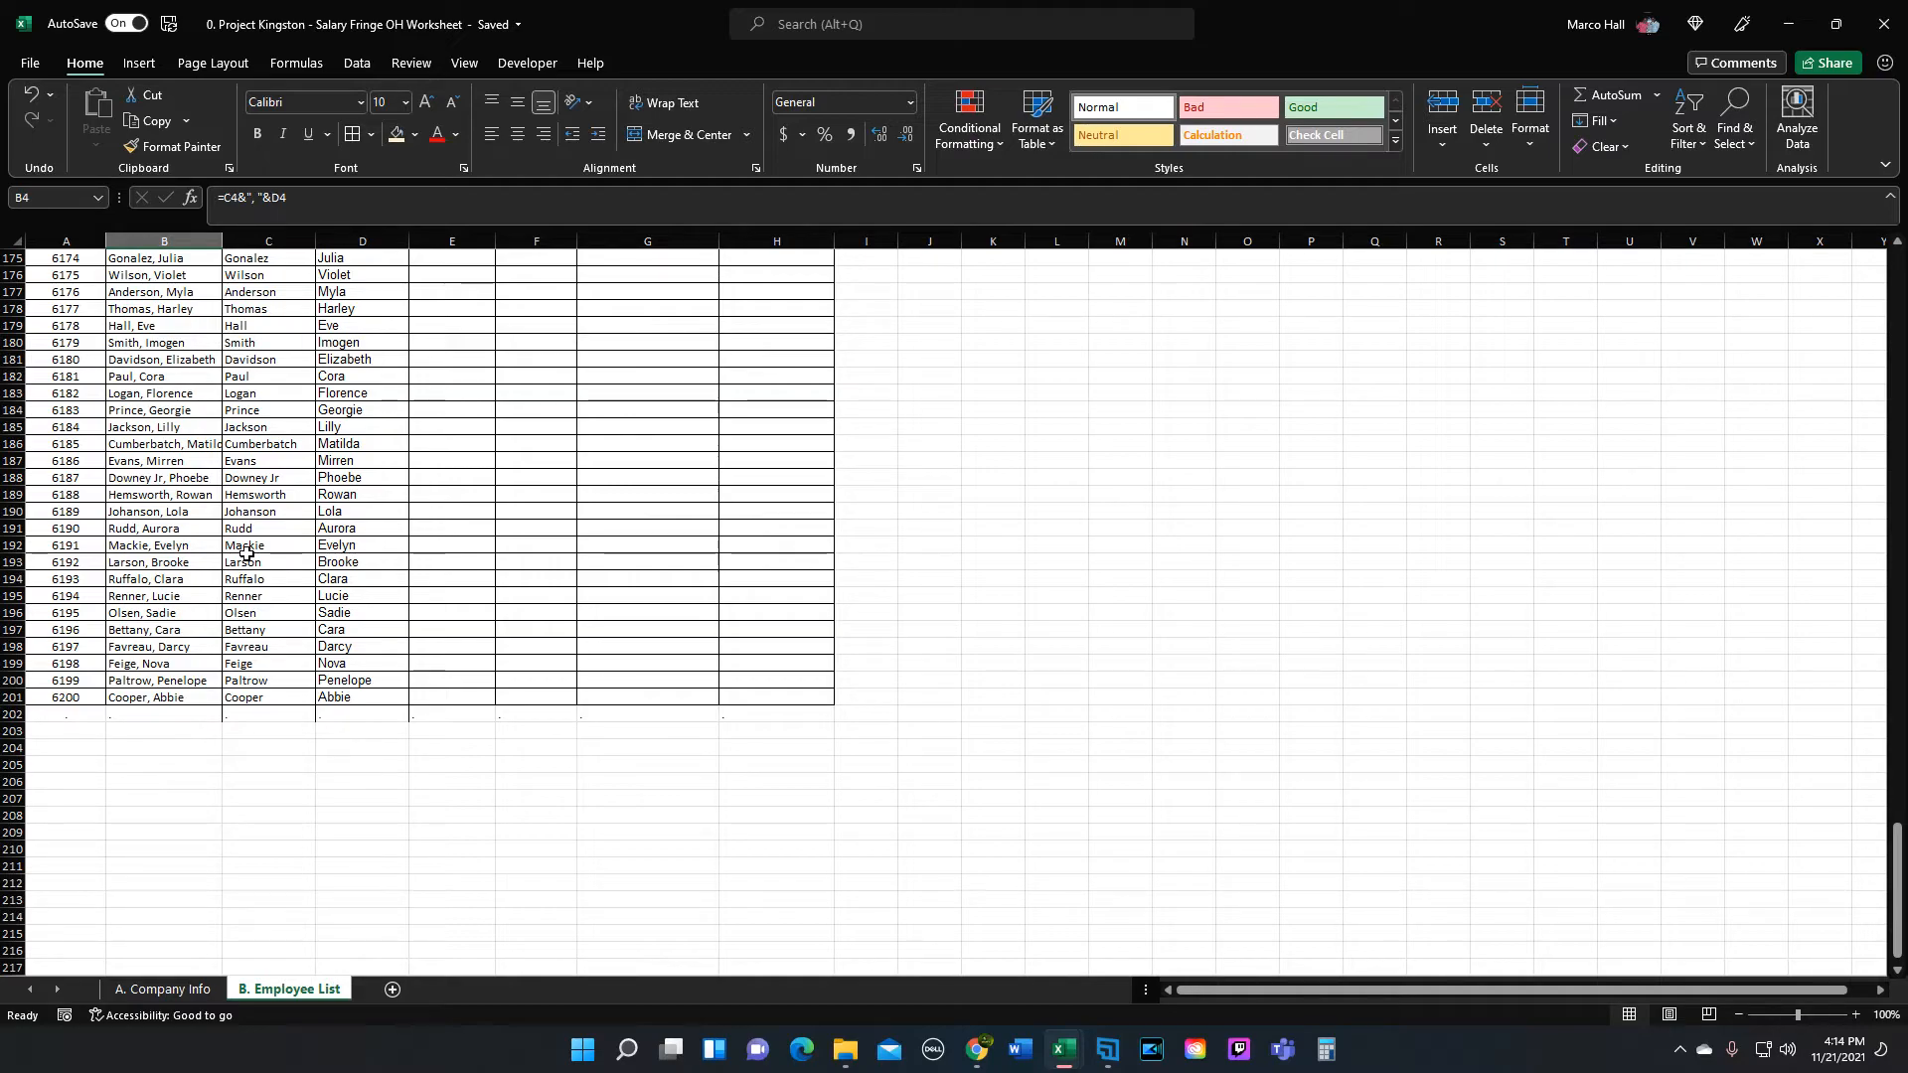
Step: Enter =RANDBETWEEN(50000,150000) in E2 and widen the Annual Salary column to fit its header
left_click(170, 531)
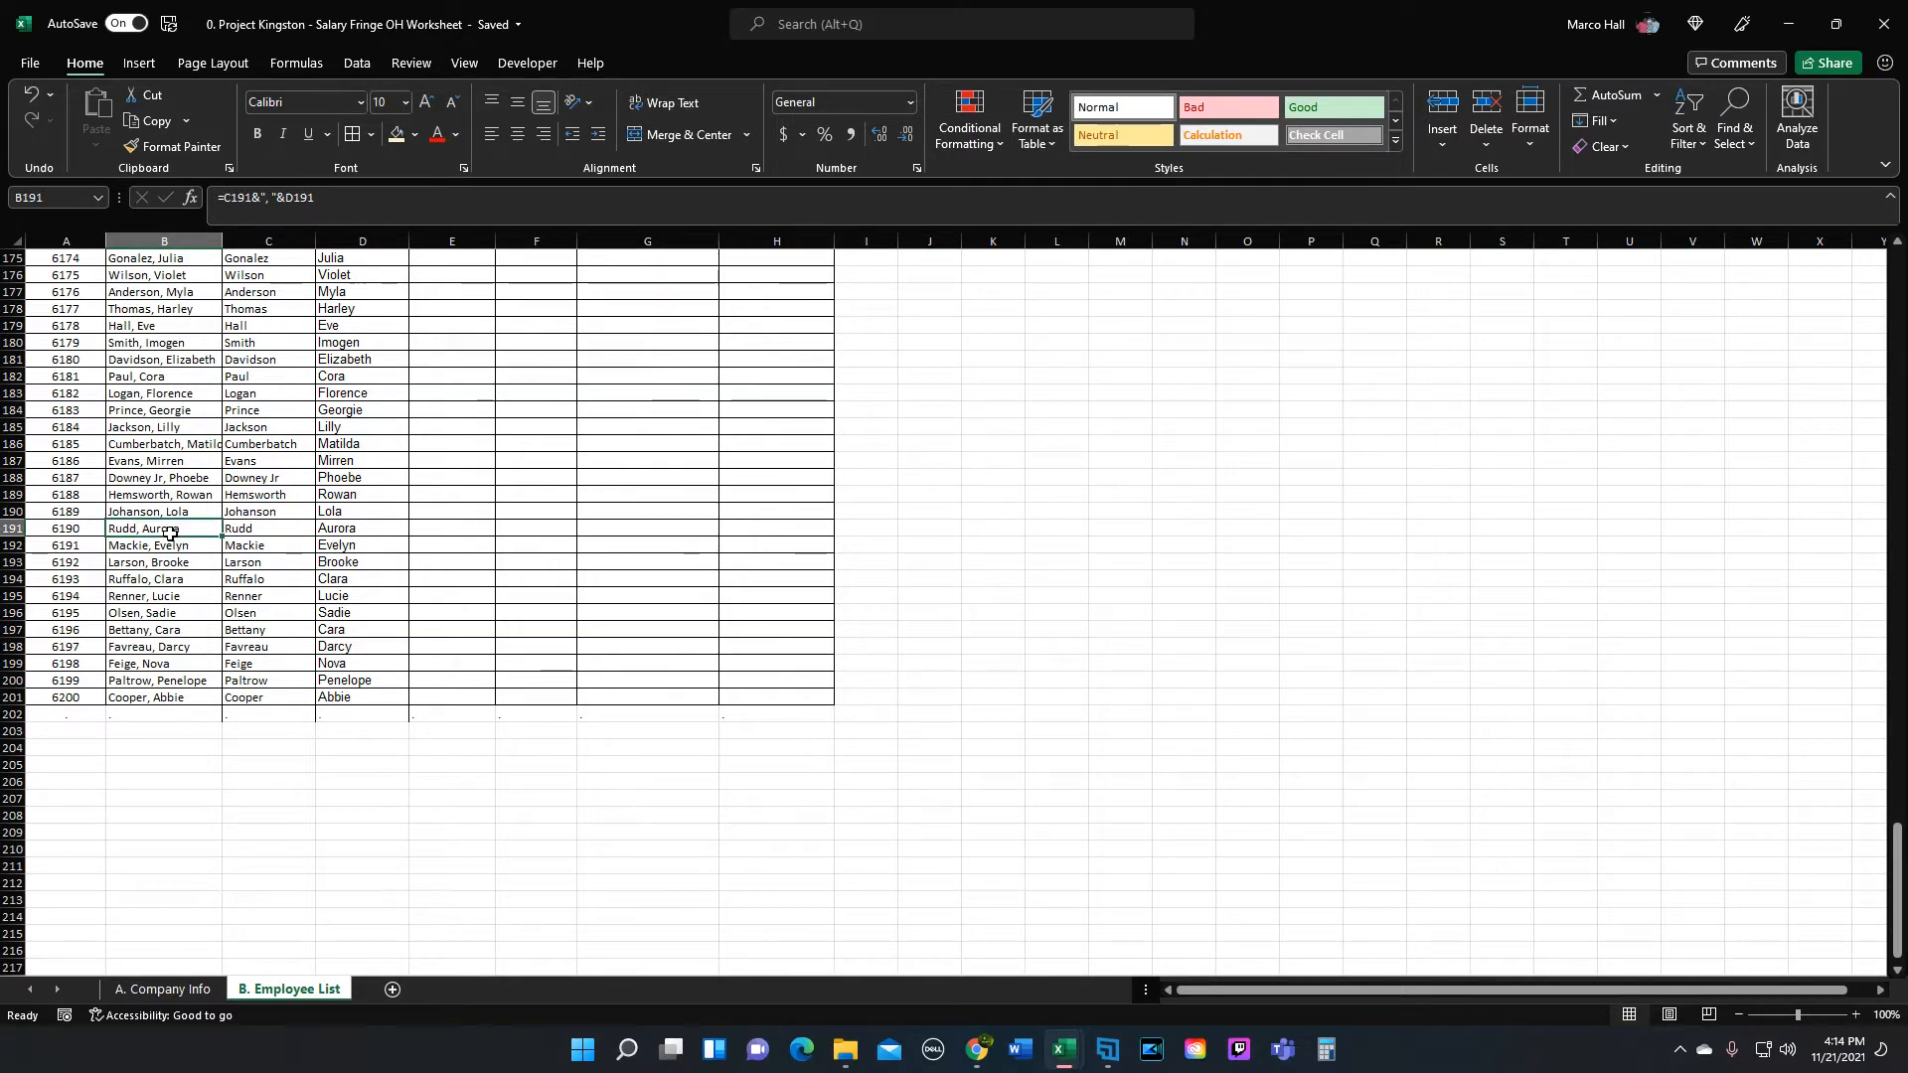
key("ctrl+Up")
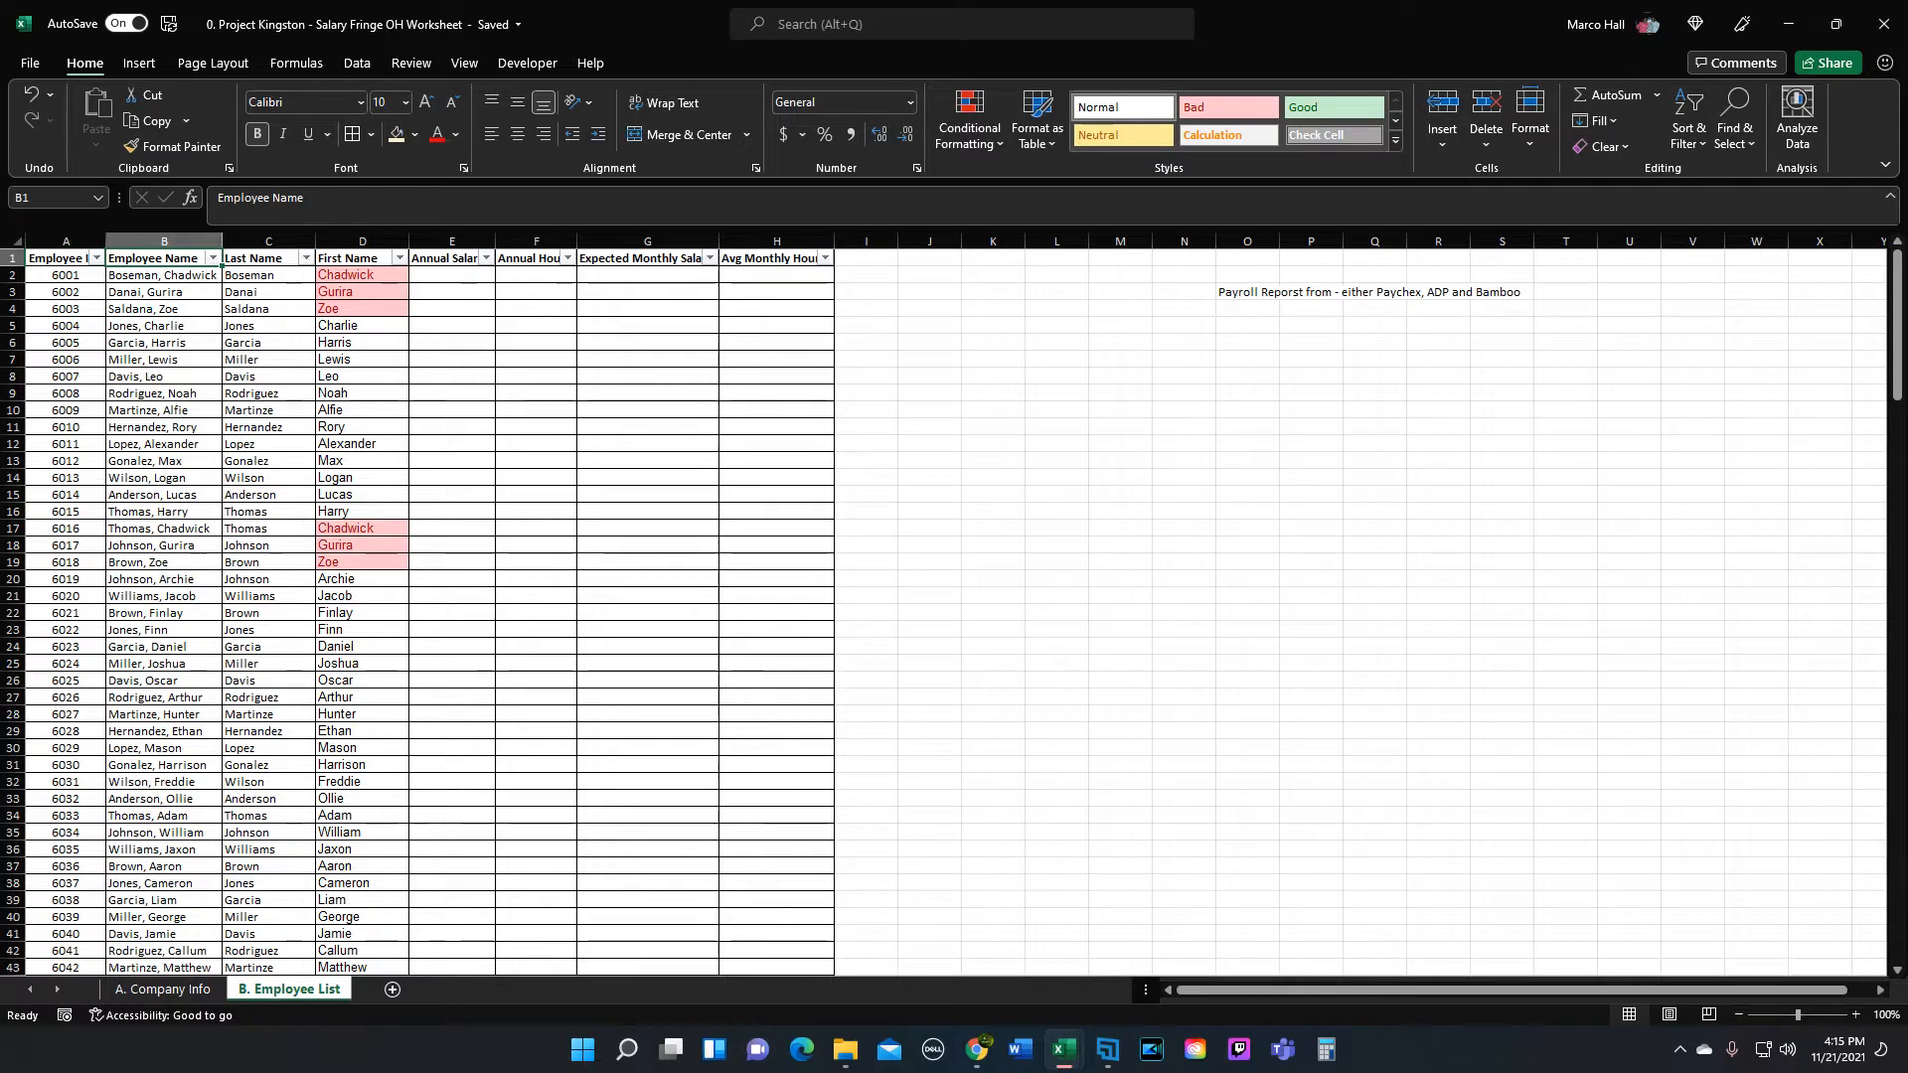
left_click(317, 412)
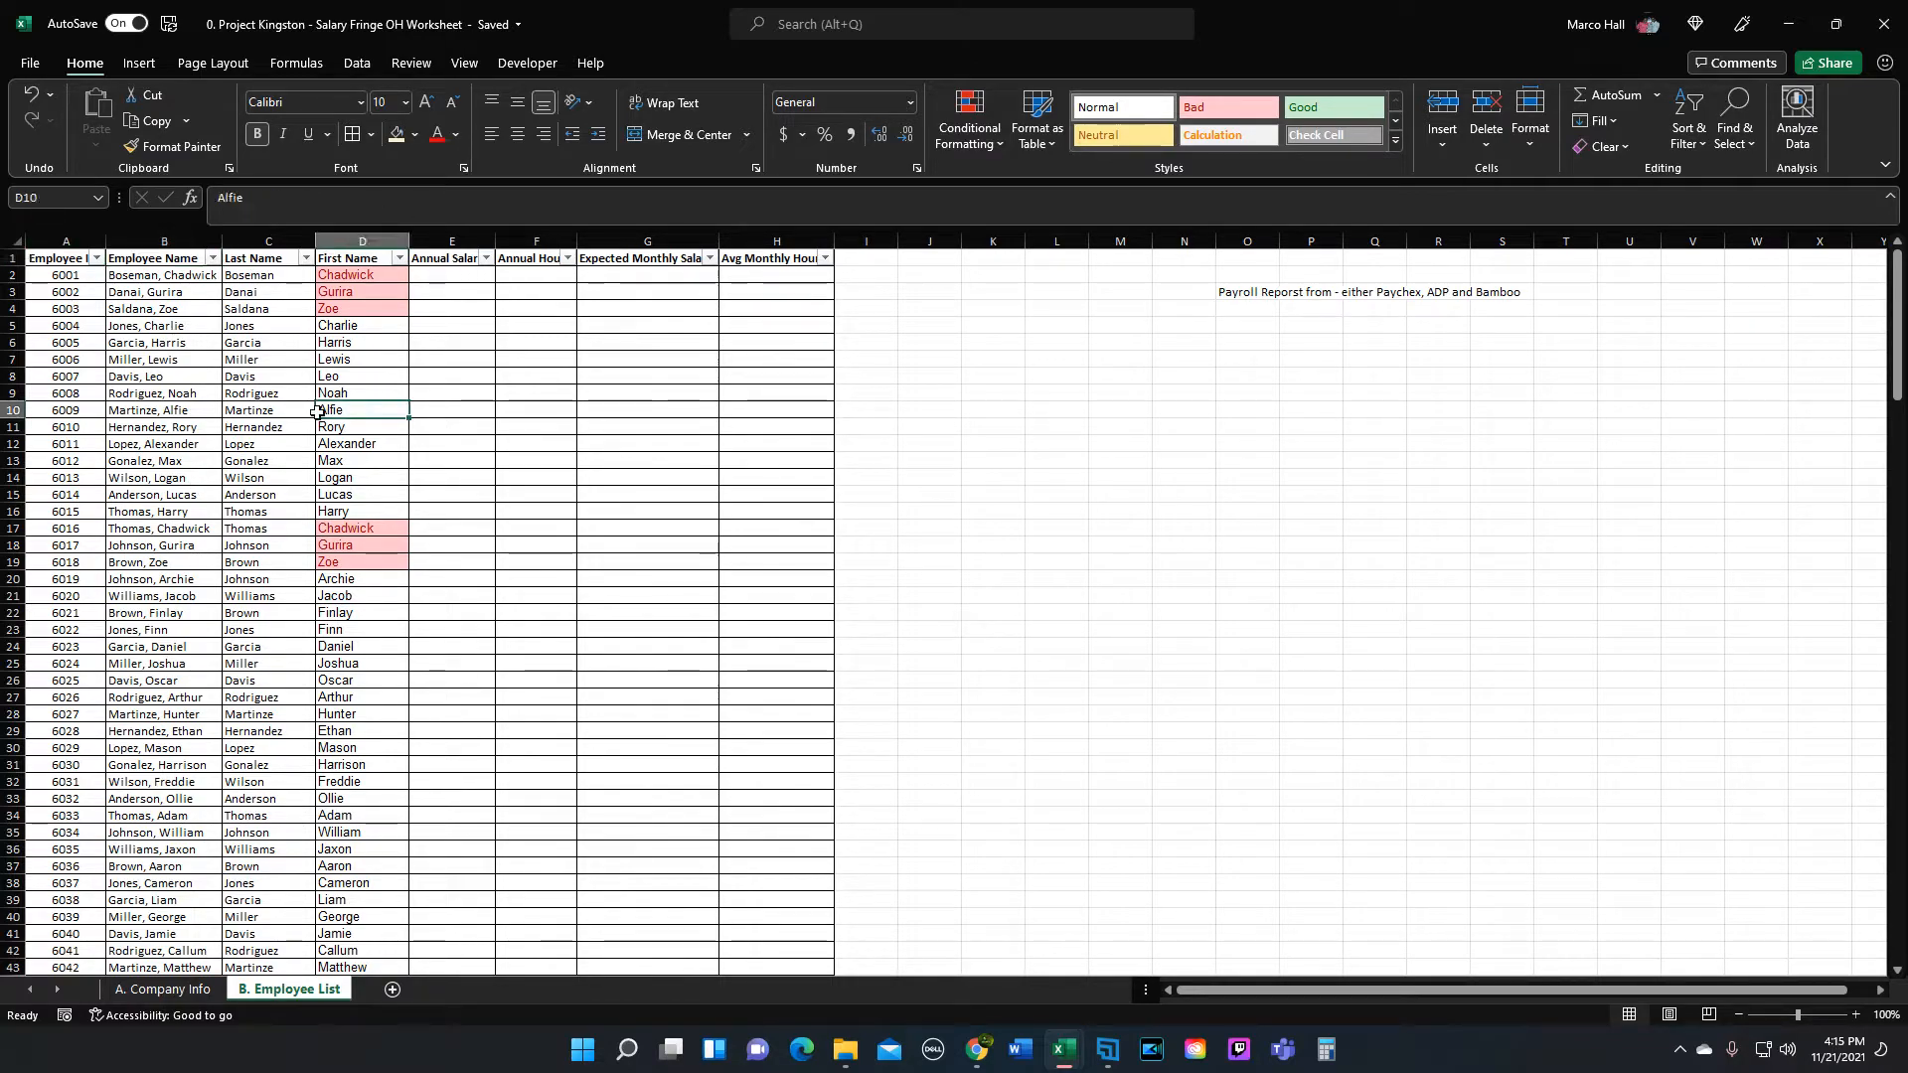
left_click(452, 276)
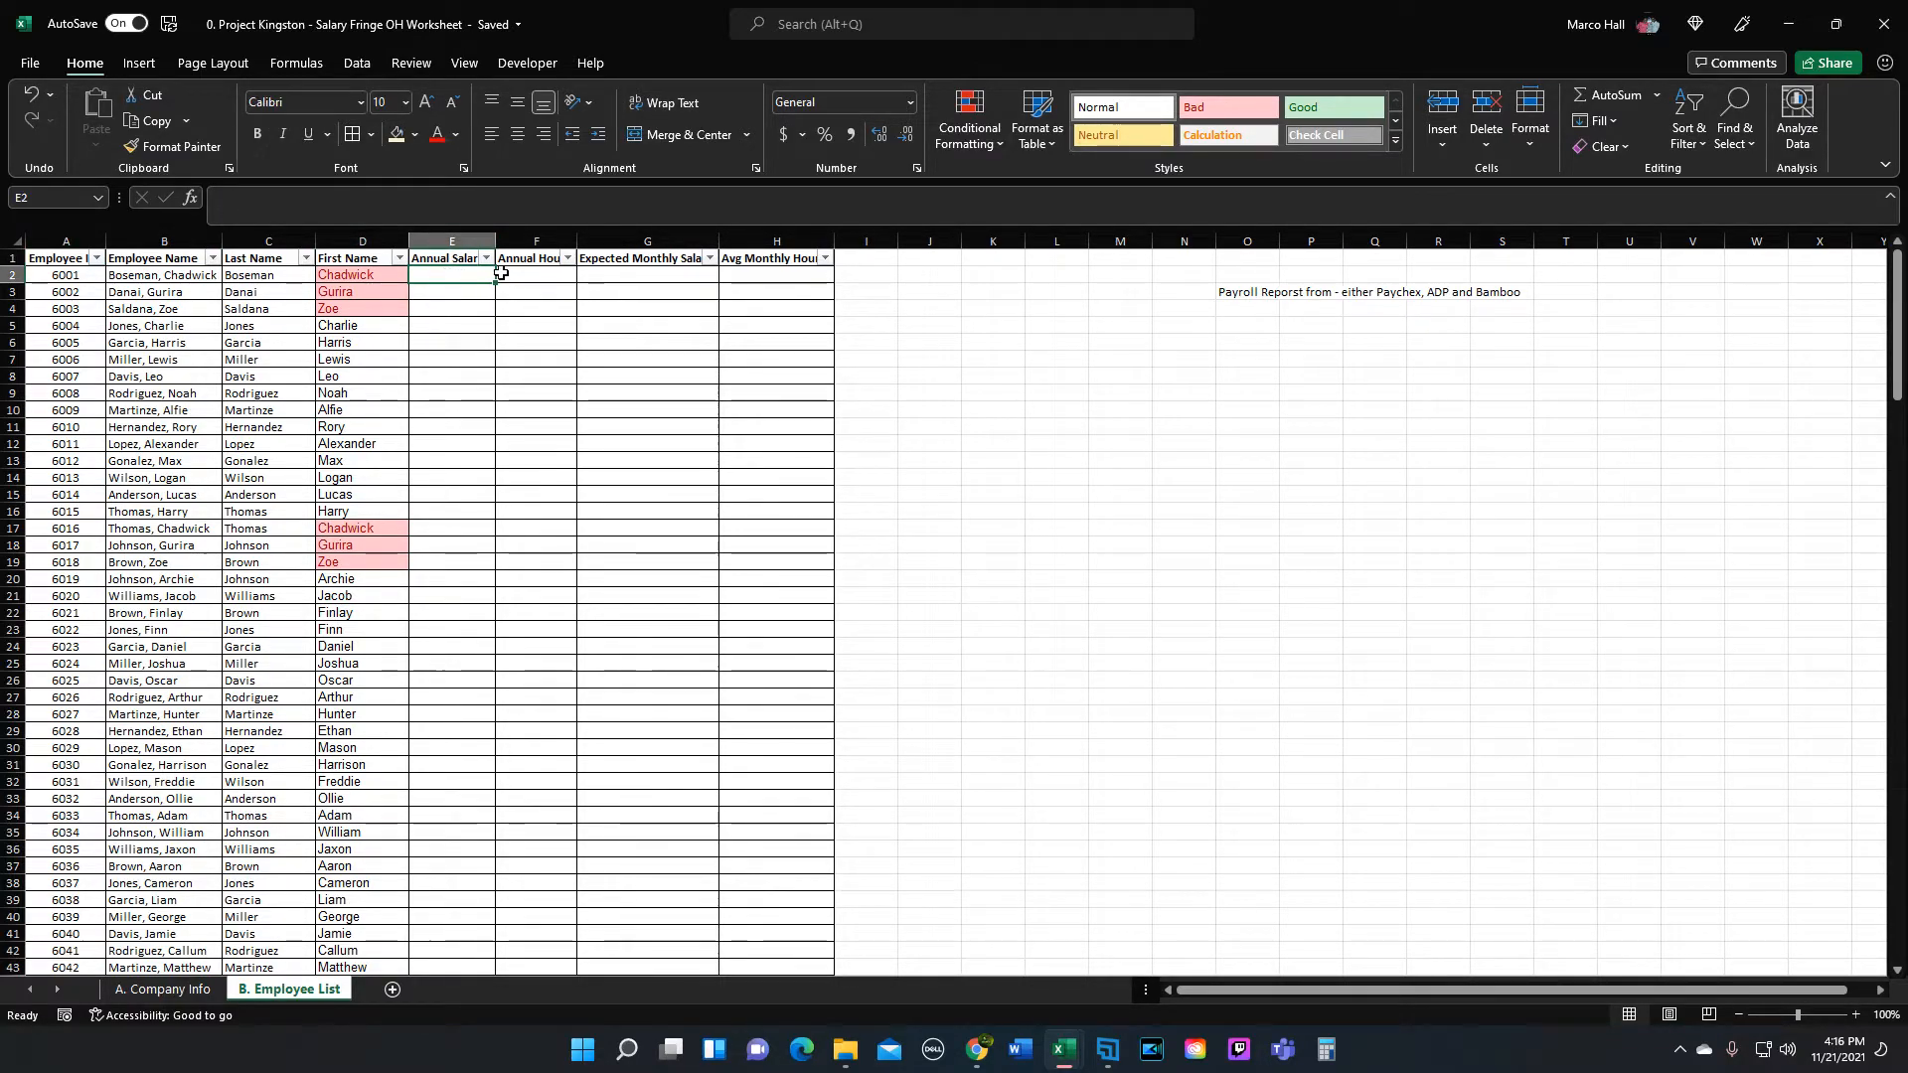
type("=rand")
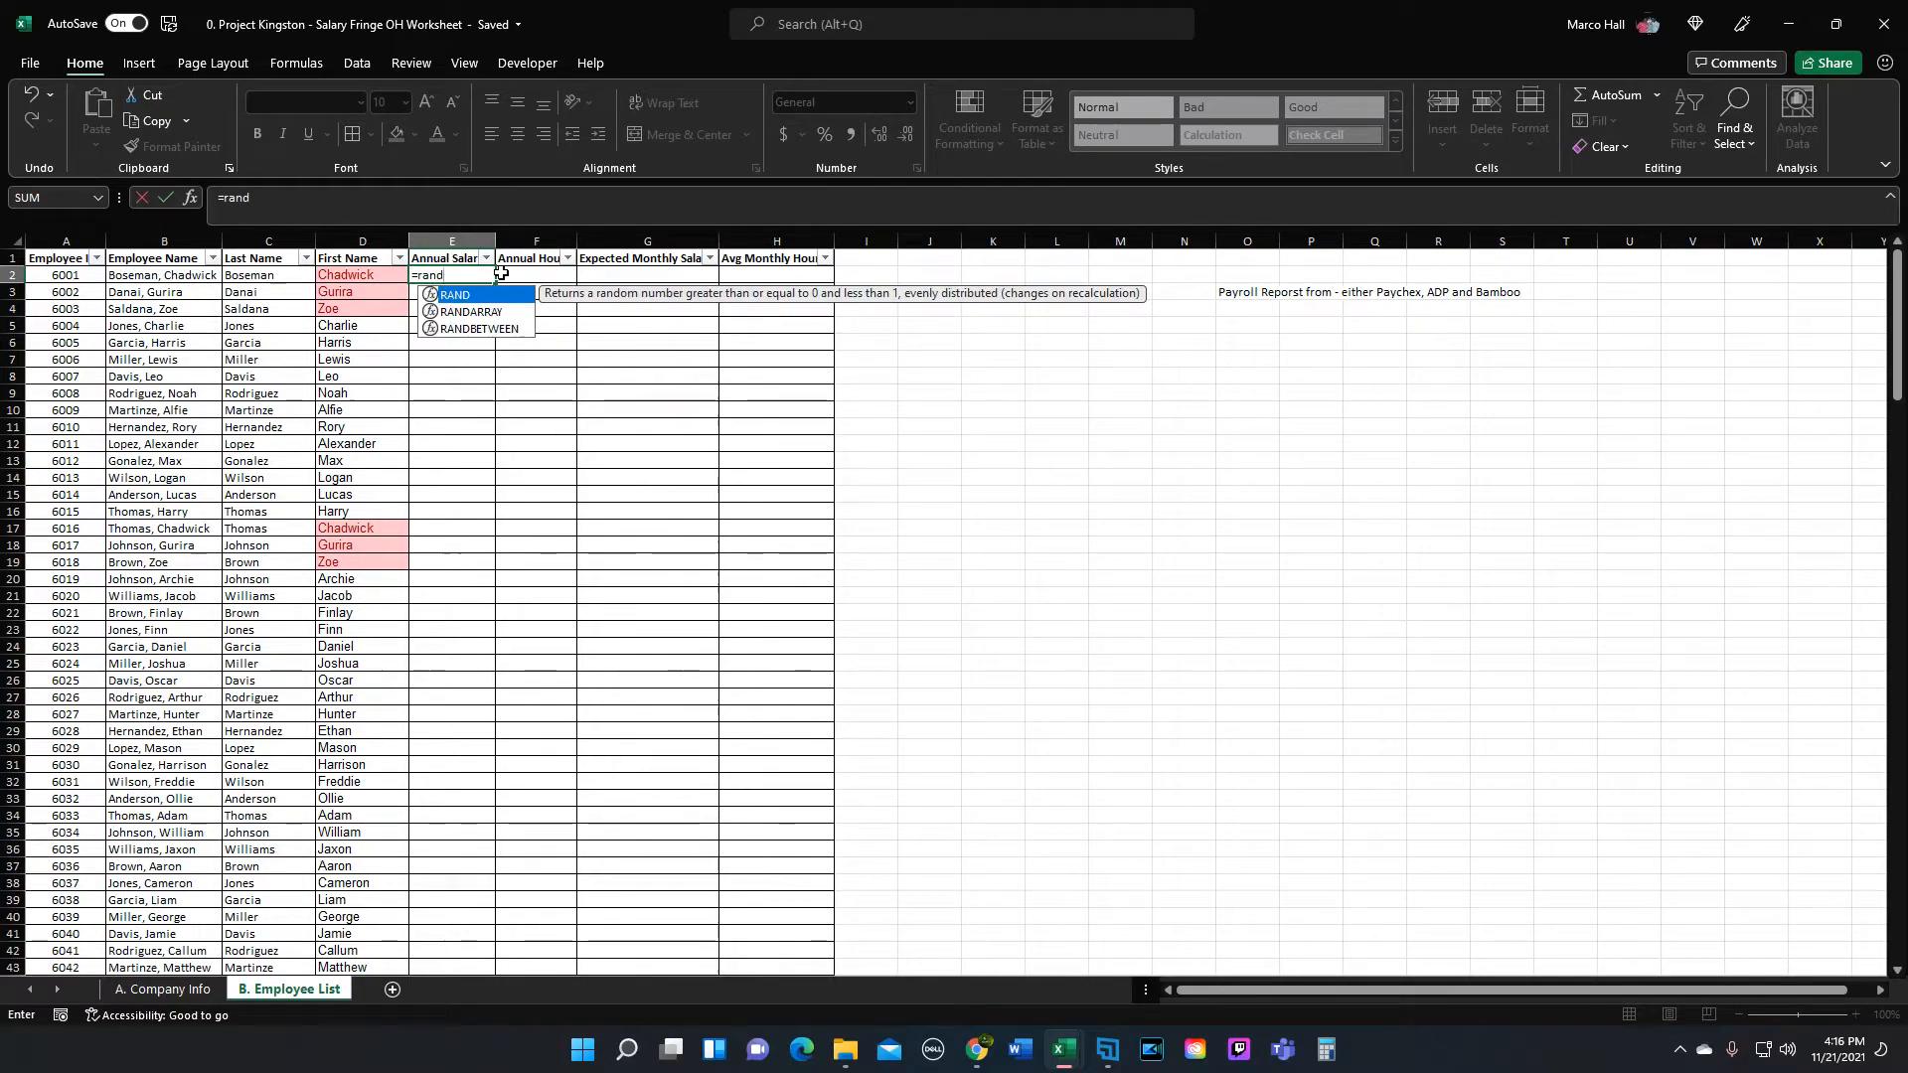
type("b")
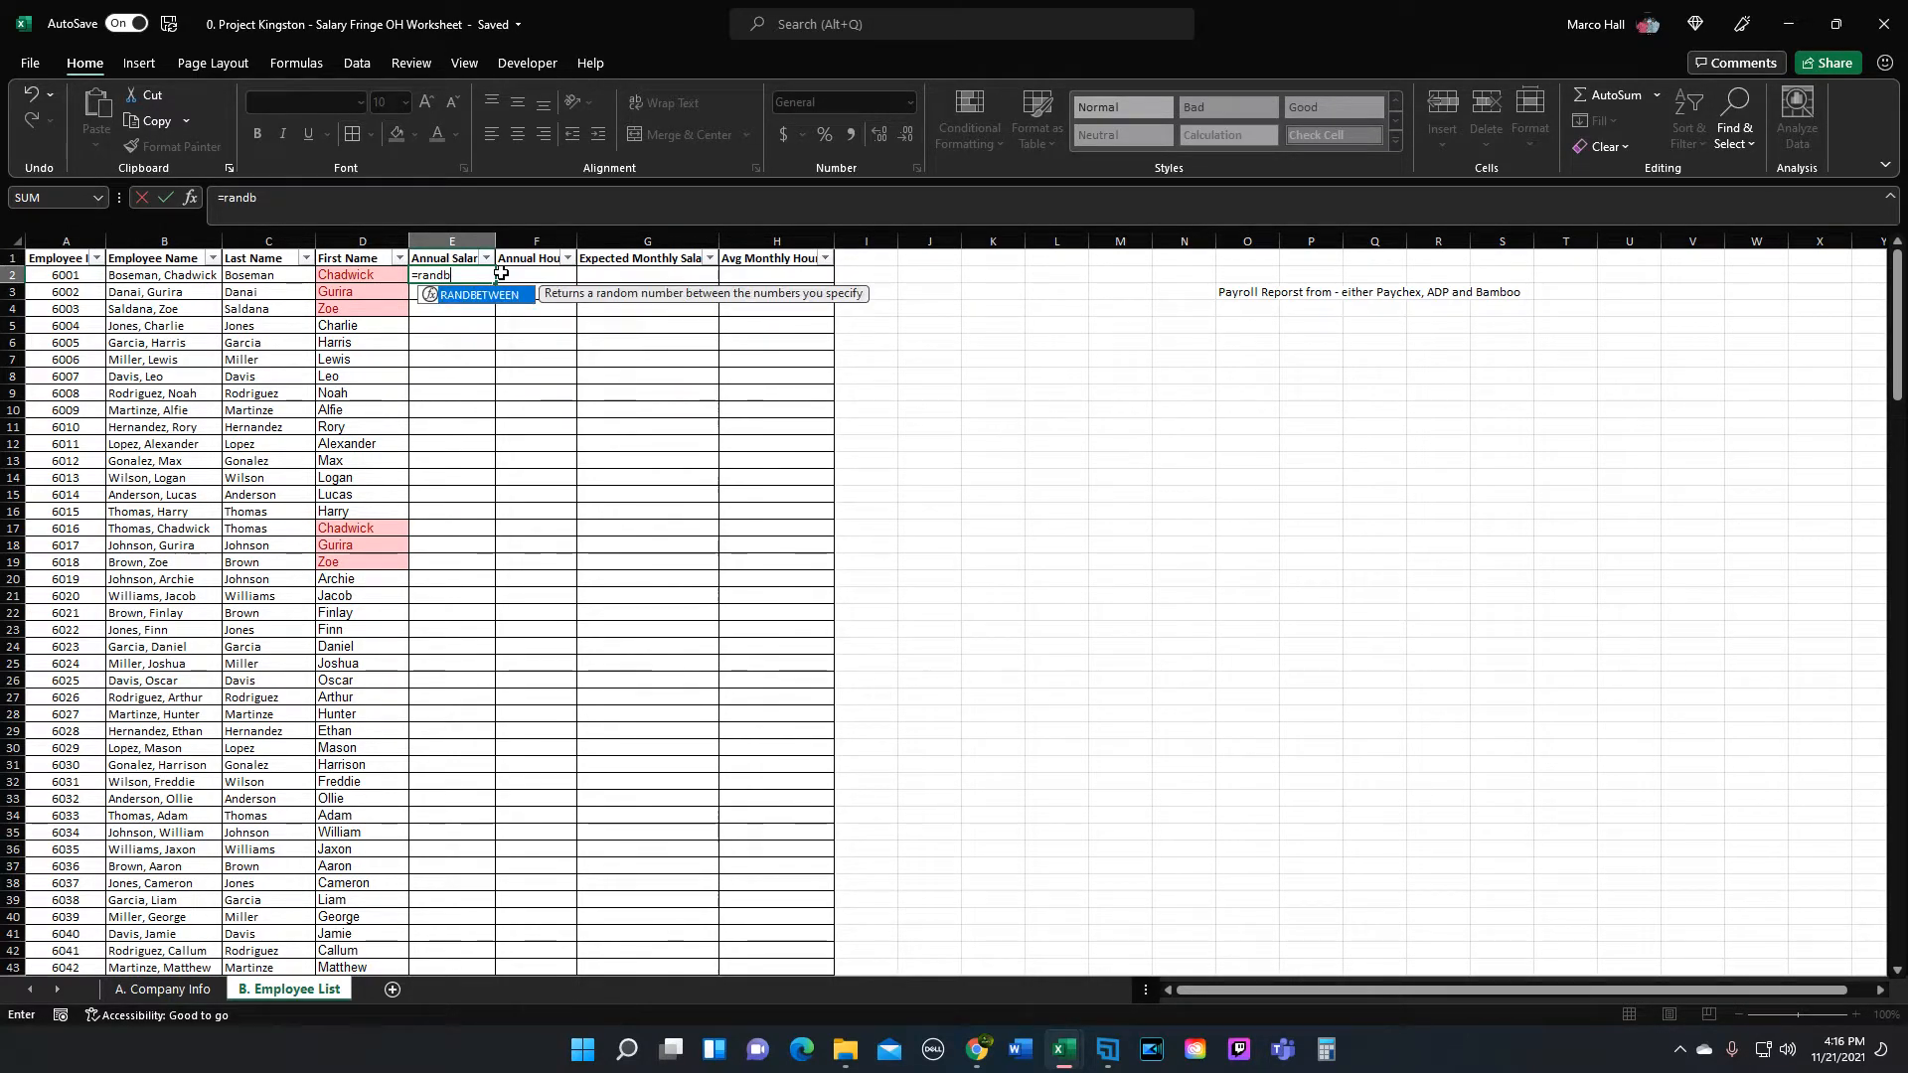
type("etween(")
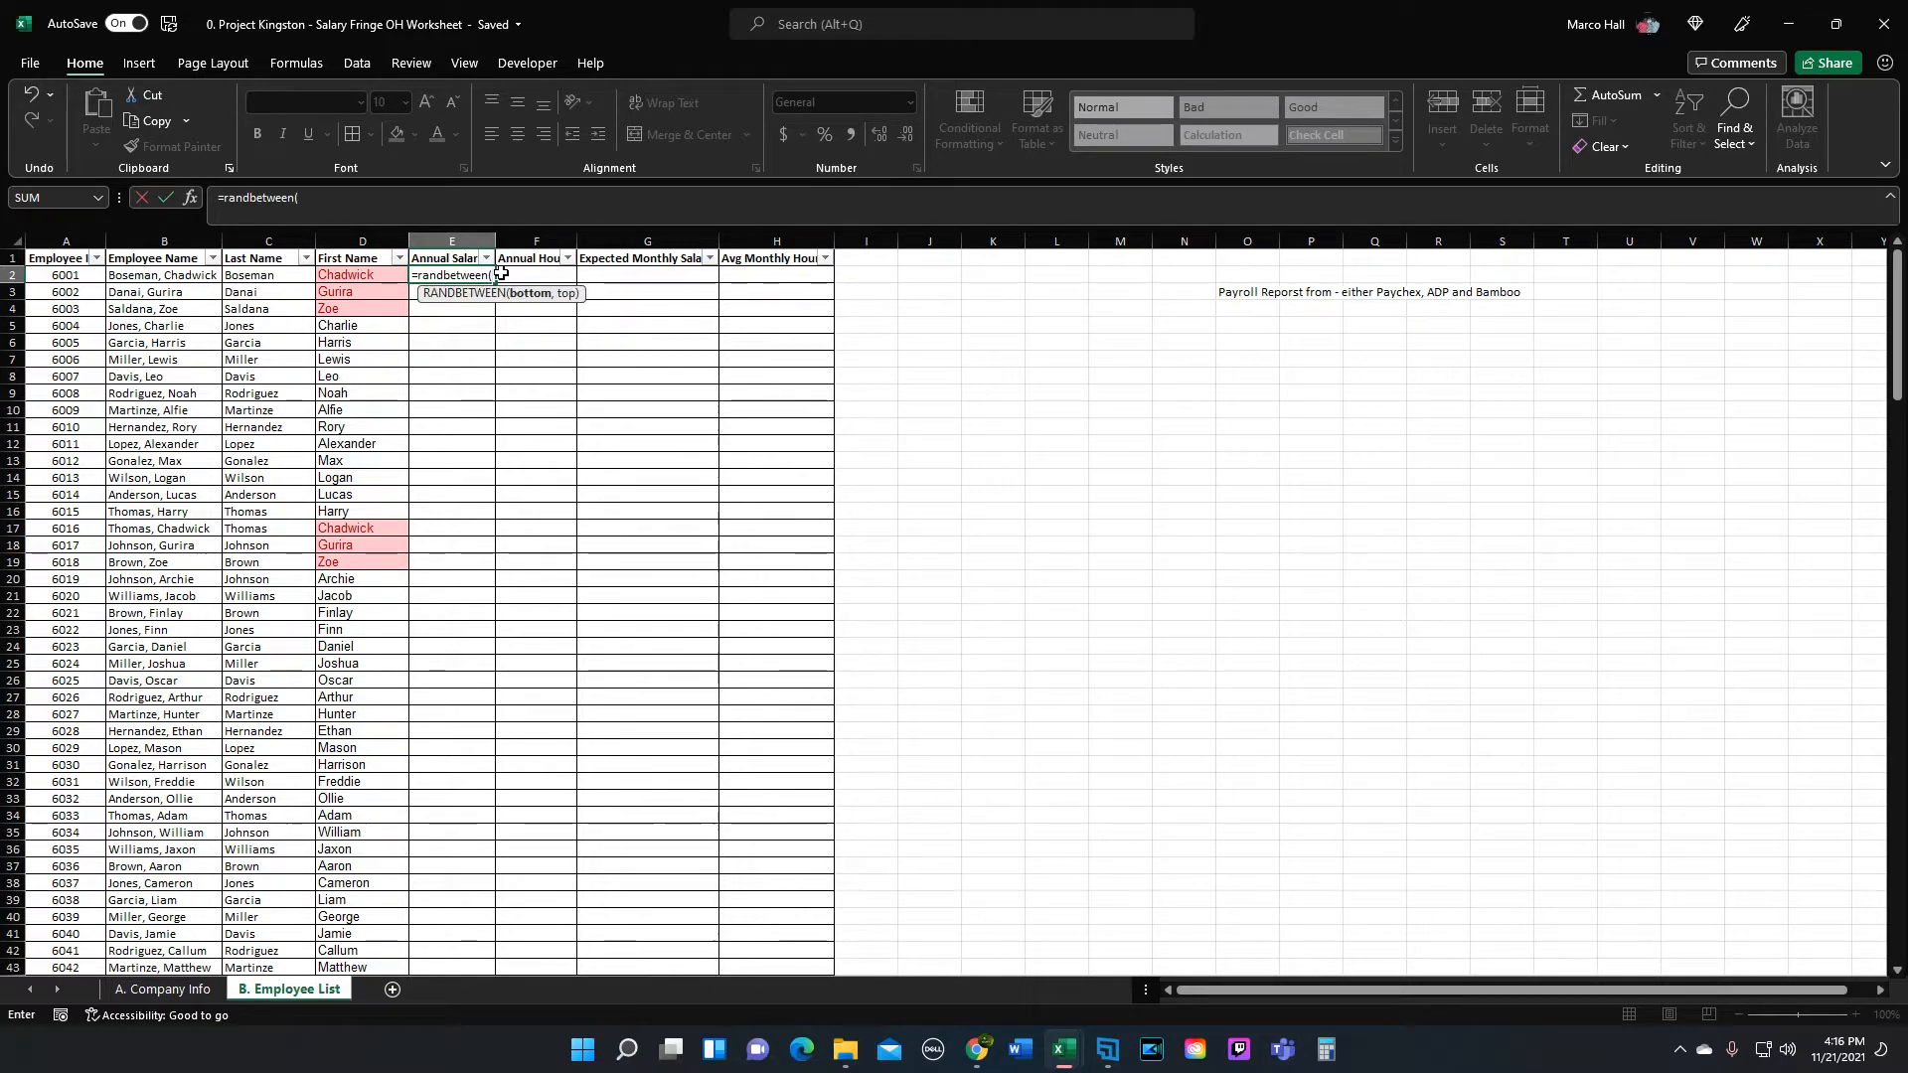
type("50000,")
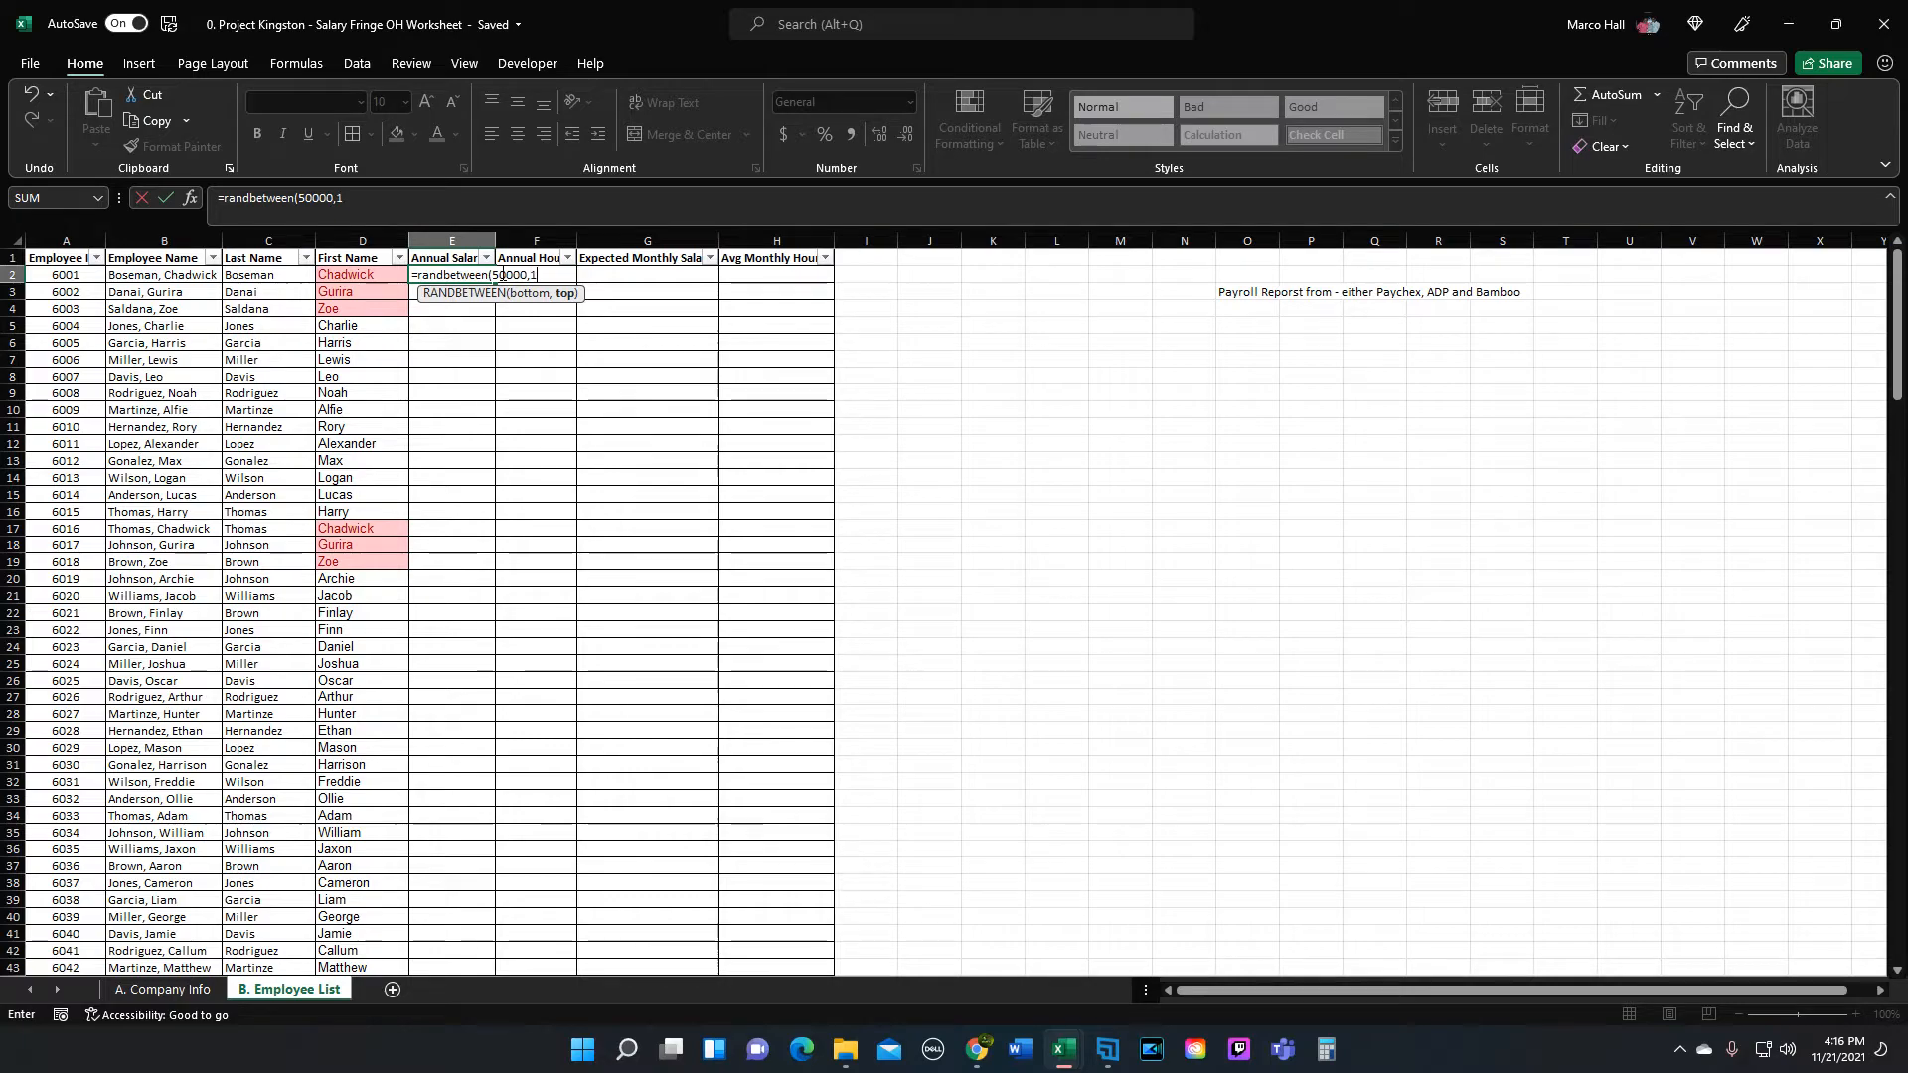
type("15")
type("0000")
key("ctrl+Return")
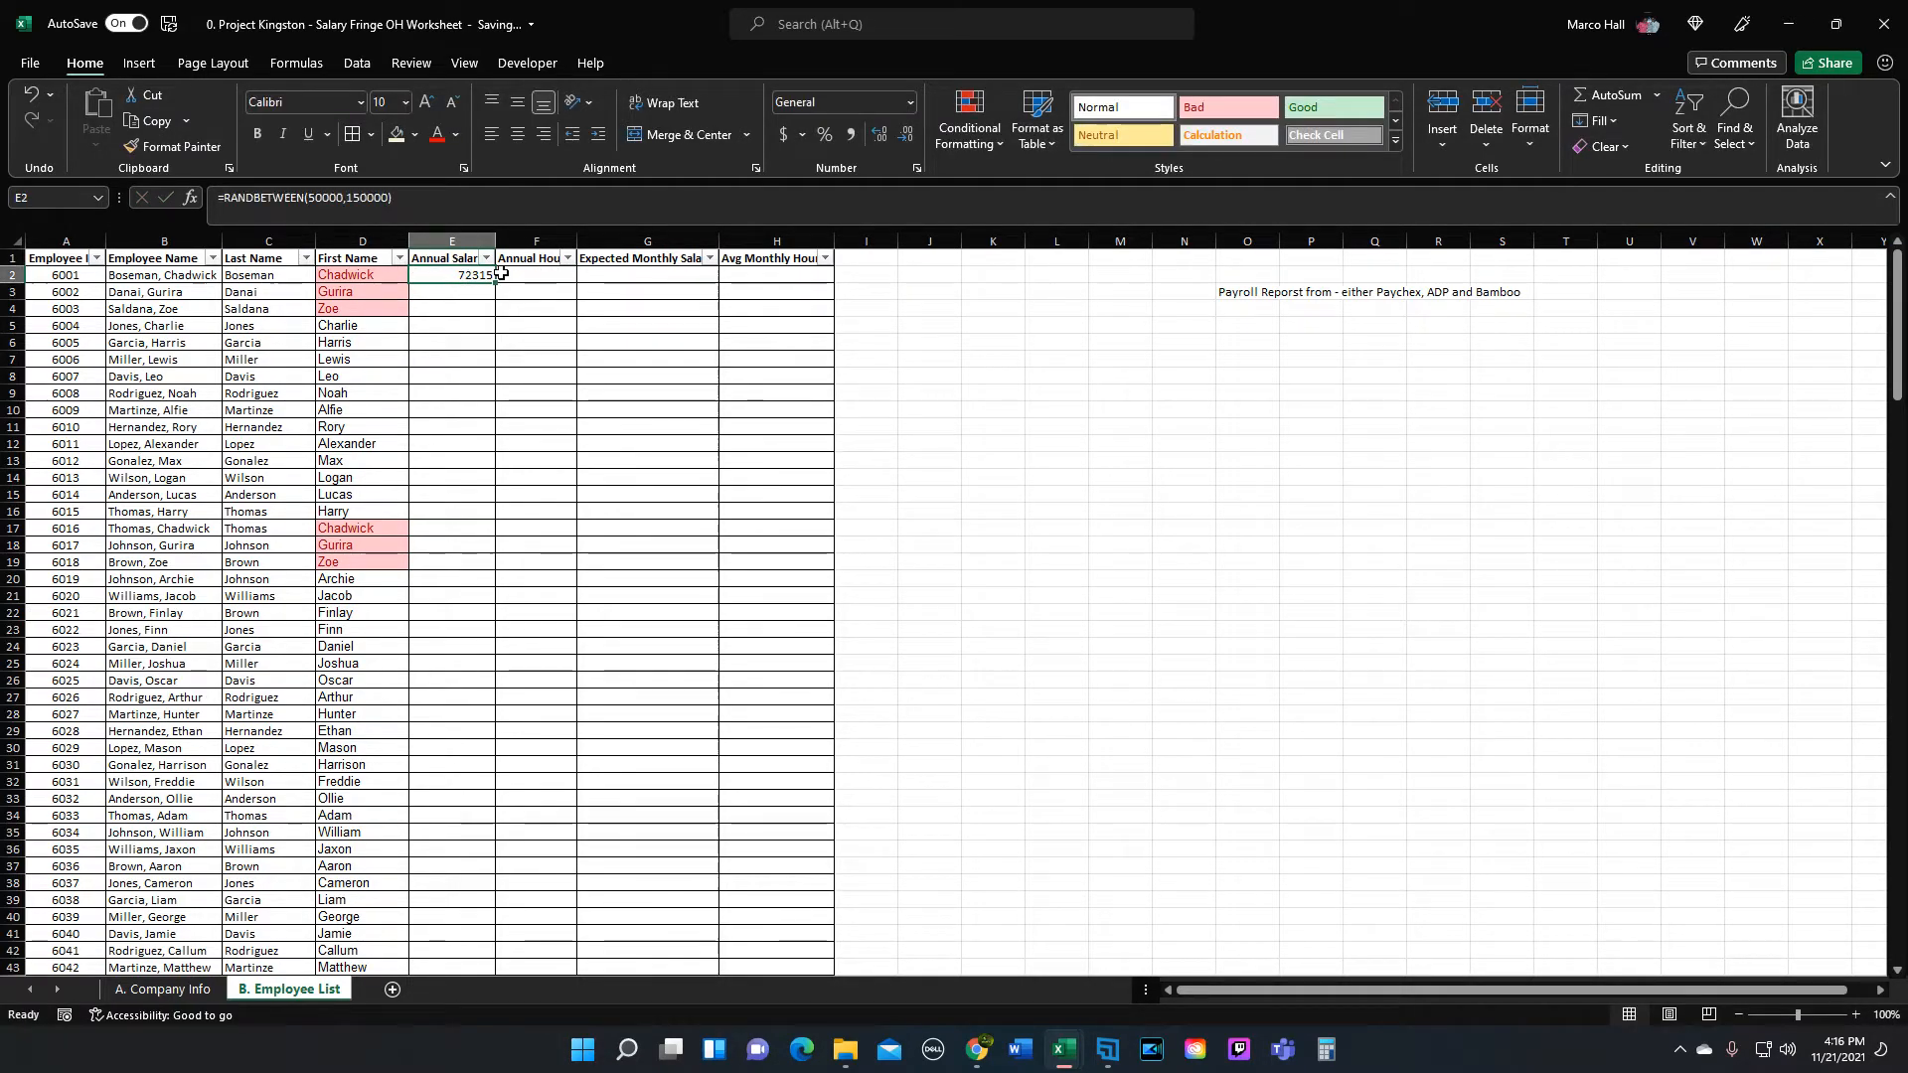
left_click_drag(495, 241, 506, 241)
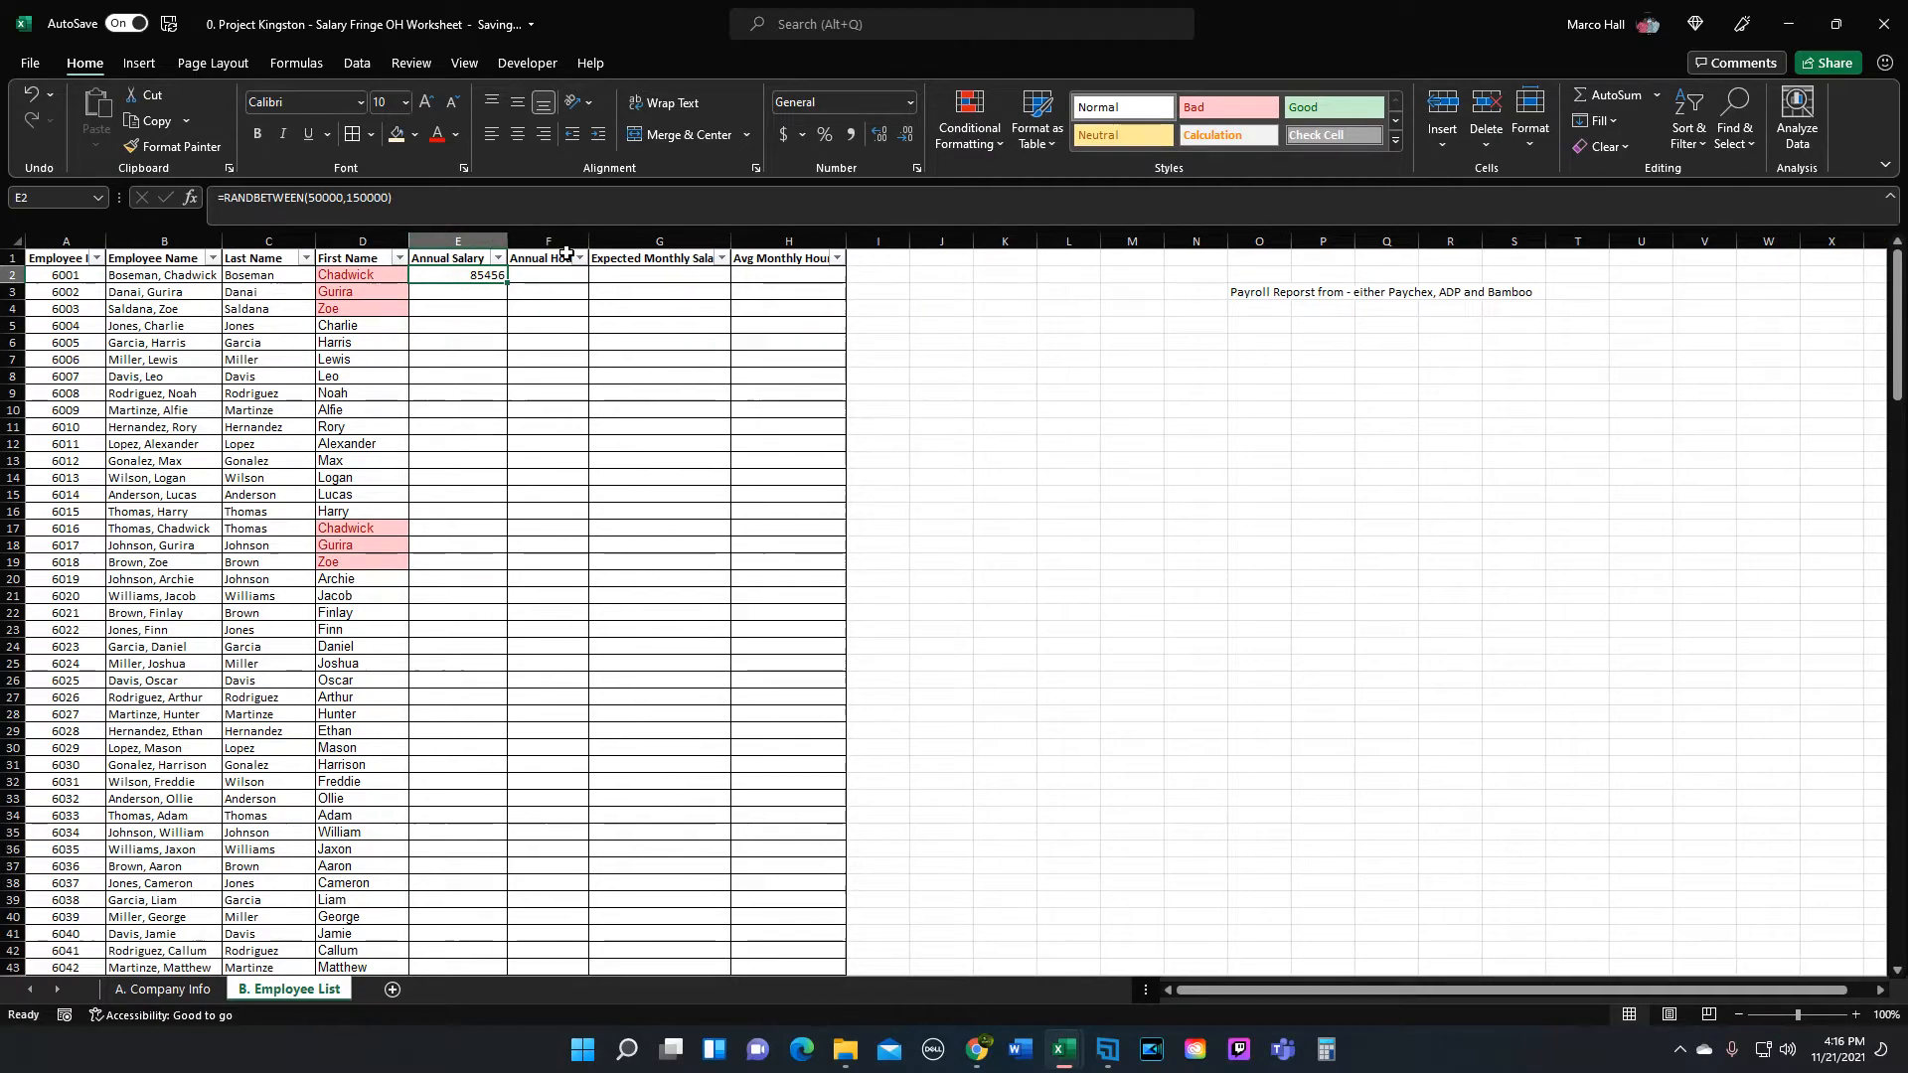
Step: Copy the salary formula from E2 down through E201 and apply the Accounting dollar format to the range
key("ctrl+c")
key("ctrl+shift+Down")
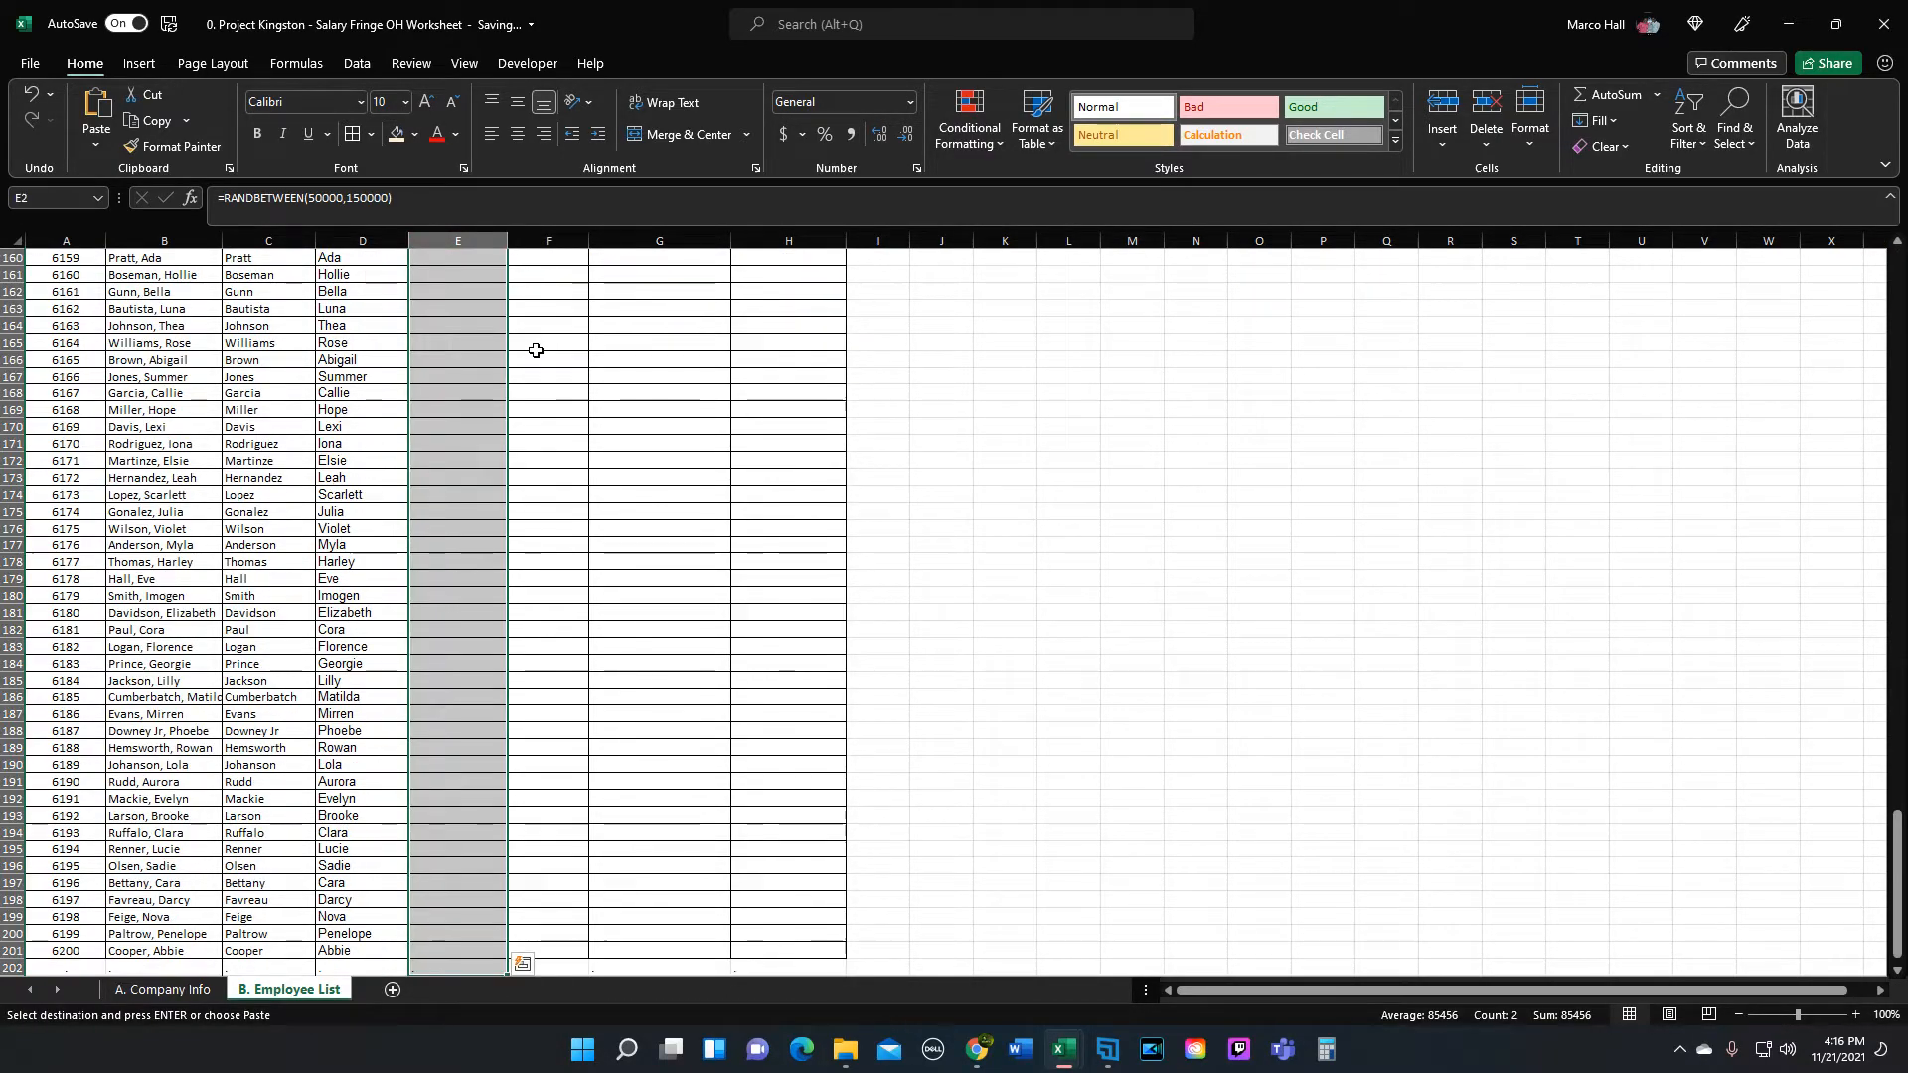
key("ctrl+v")
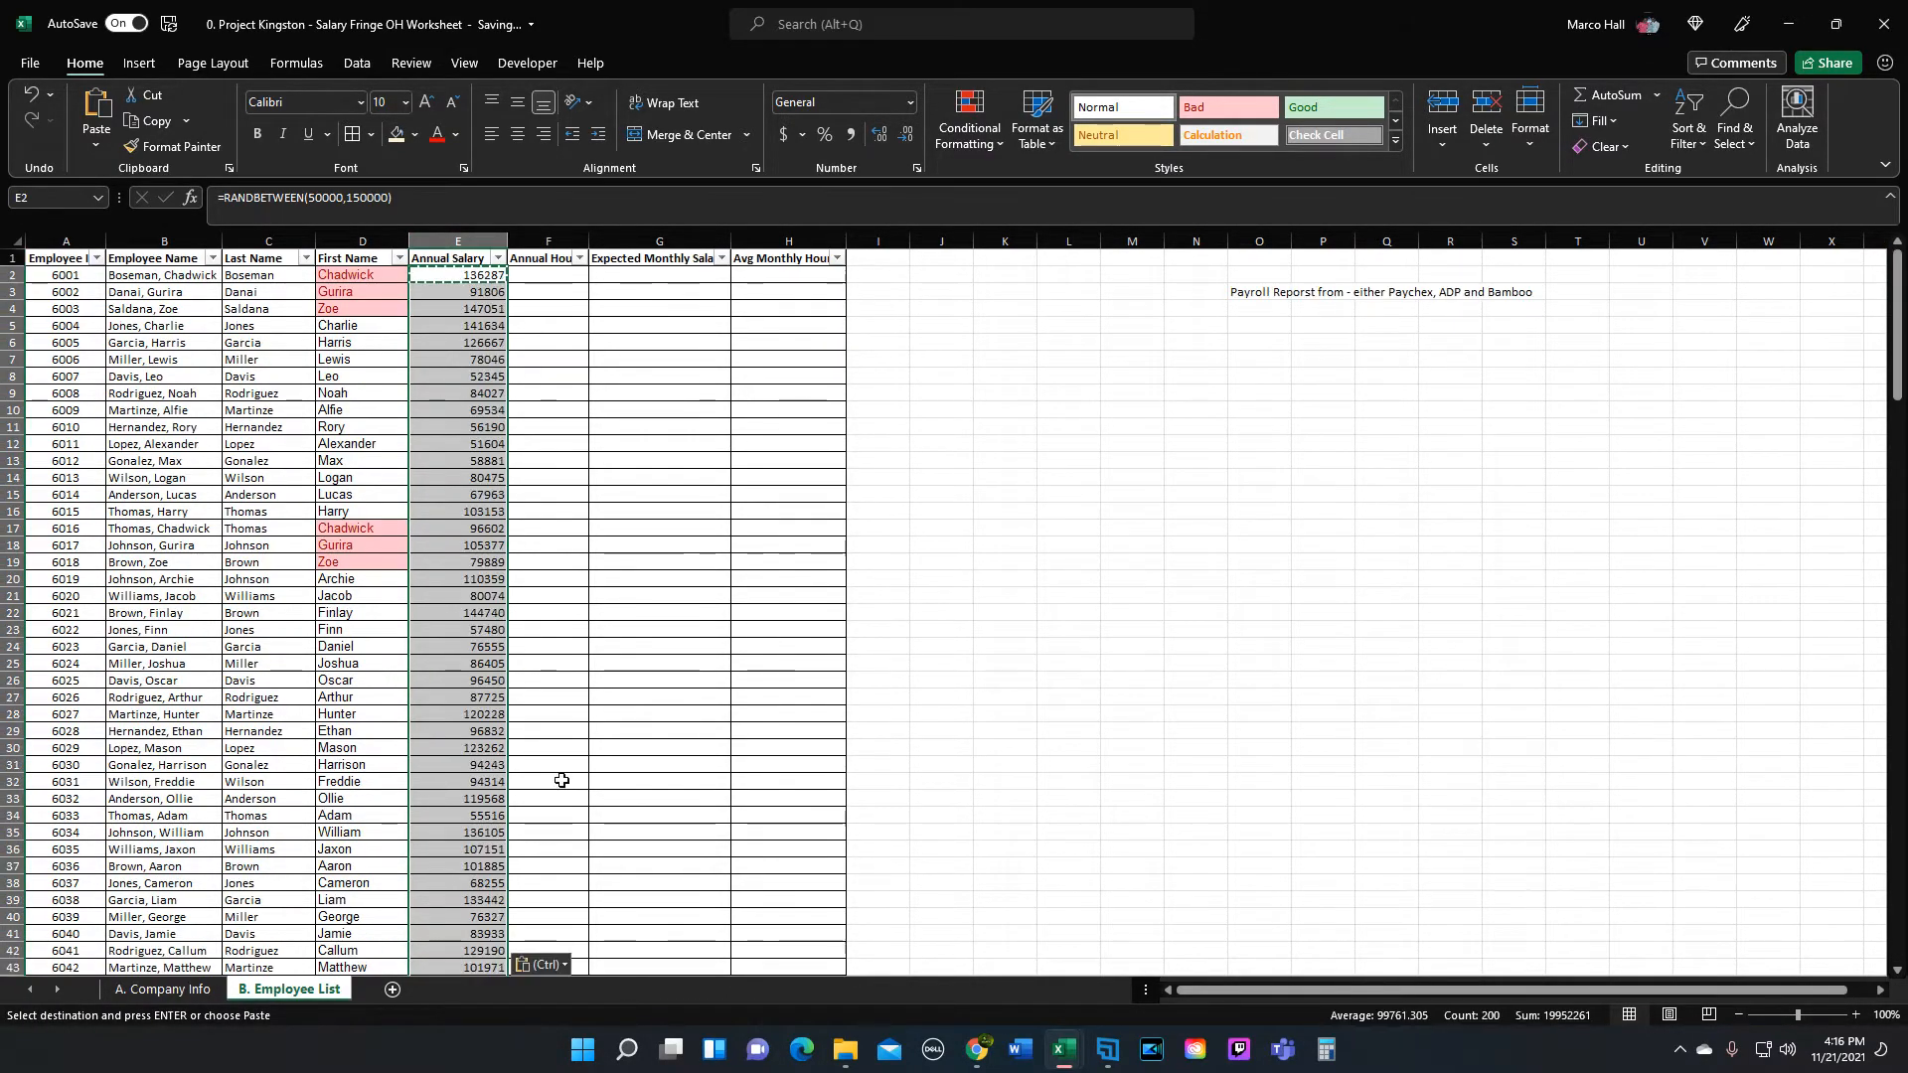
left_click(783, 136)
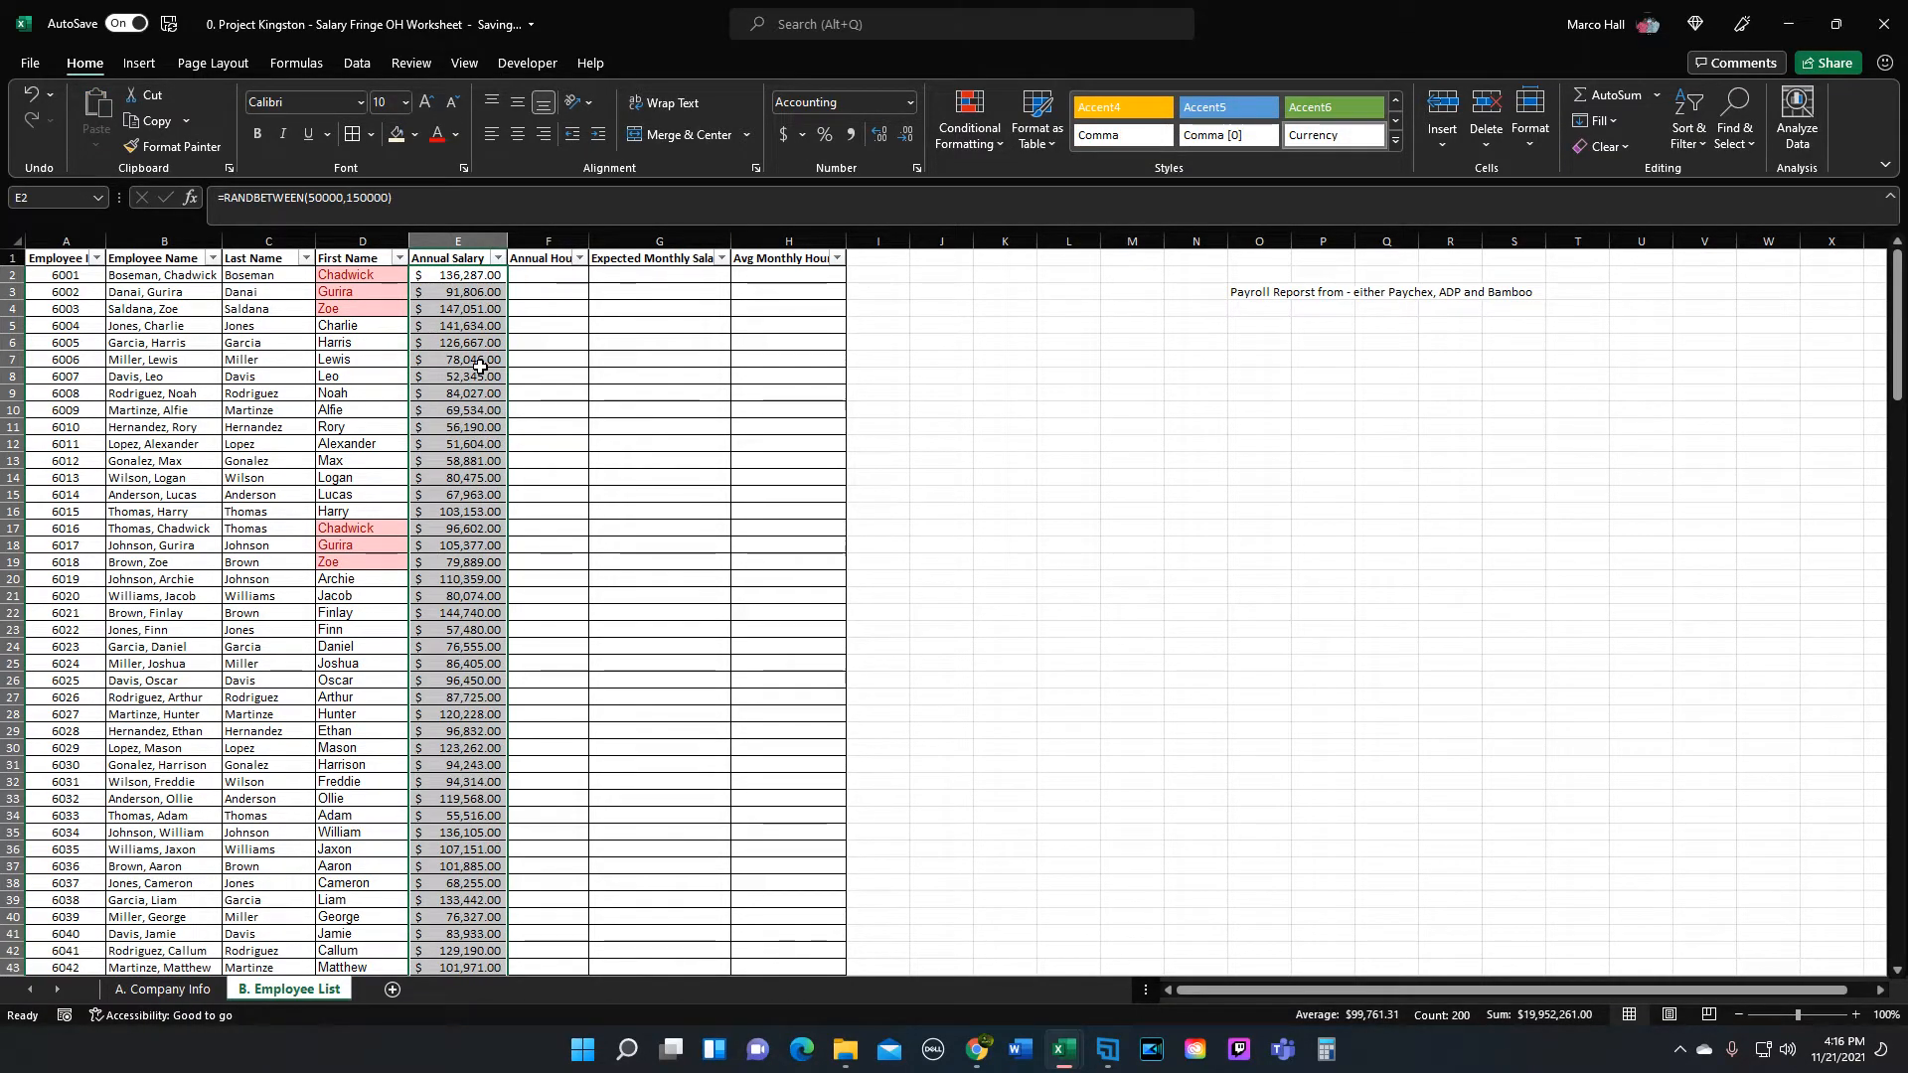
Step: Replace the random salary formulas in E2:E201 with their static values
key("ctrl+c")
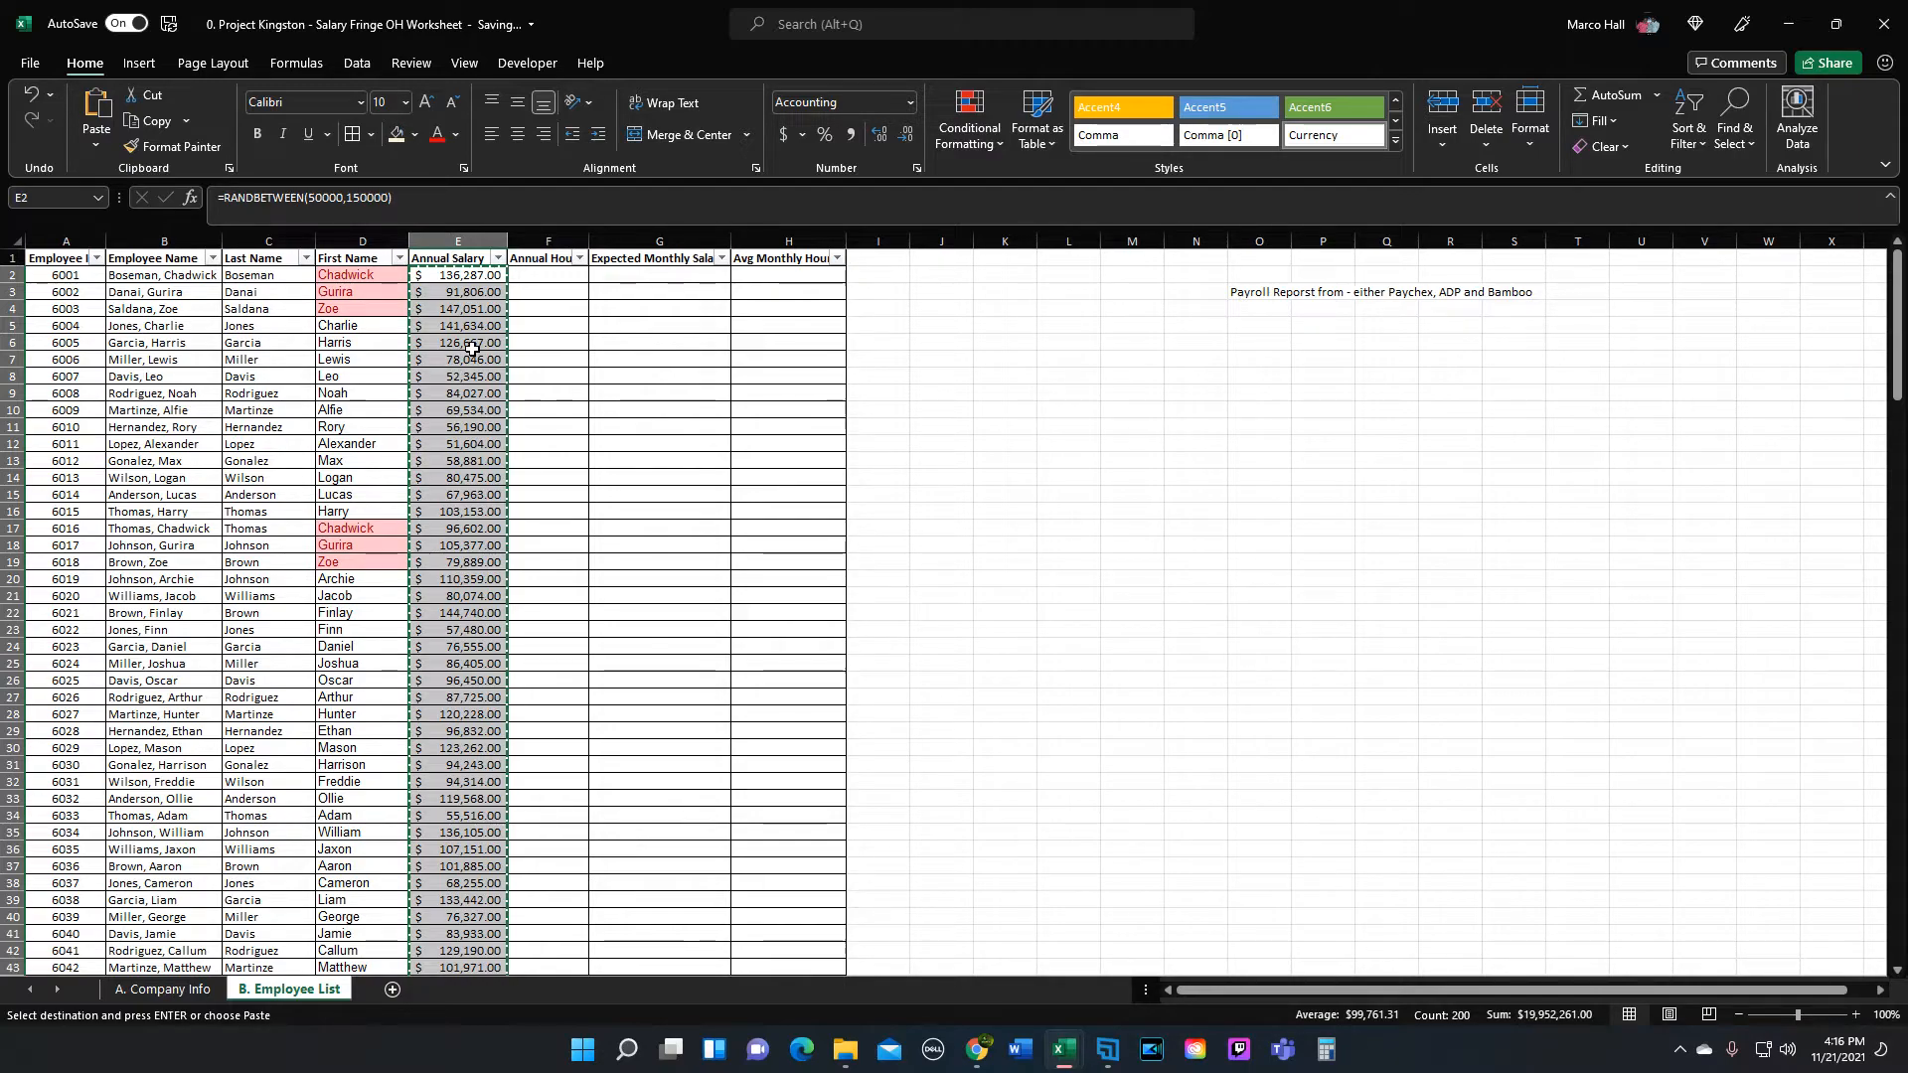
right_click(472, 348)
left_click(552, 438)
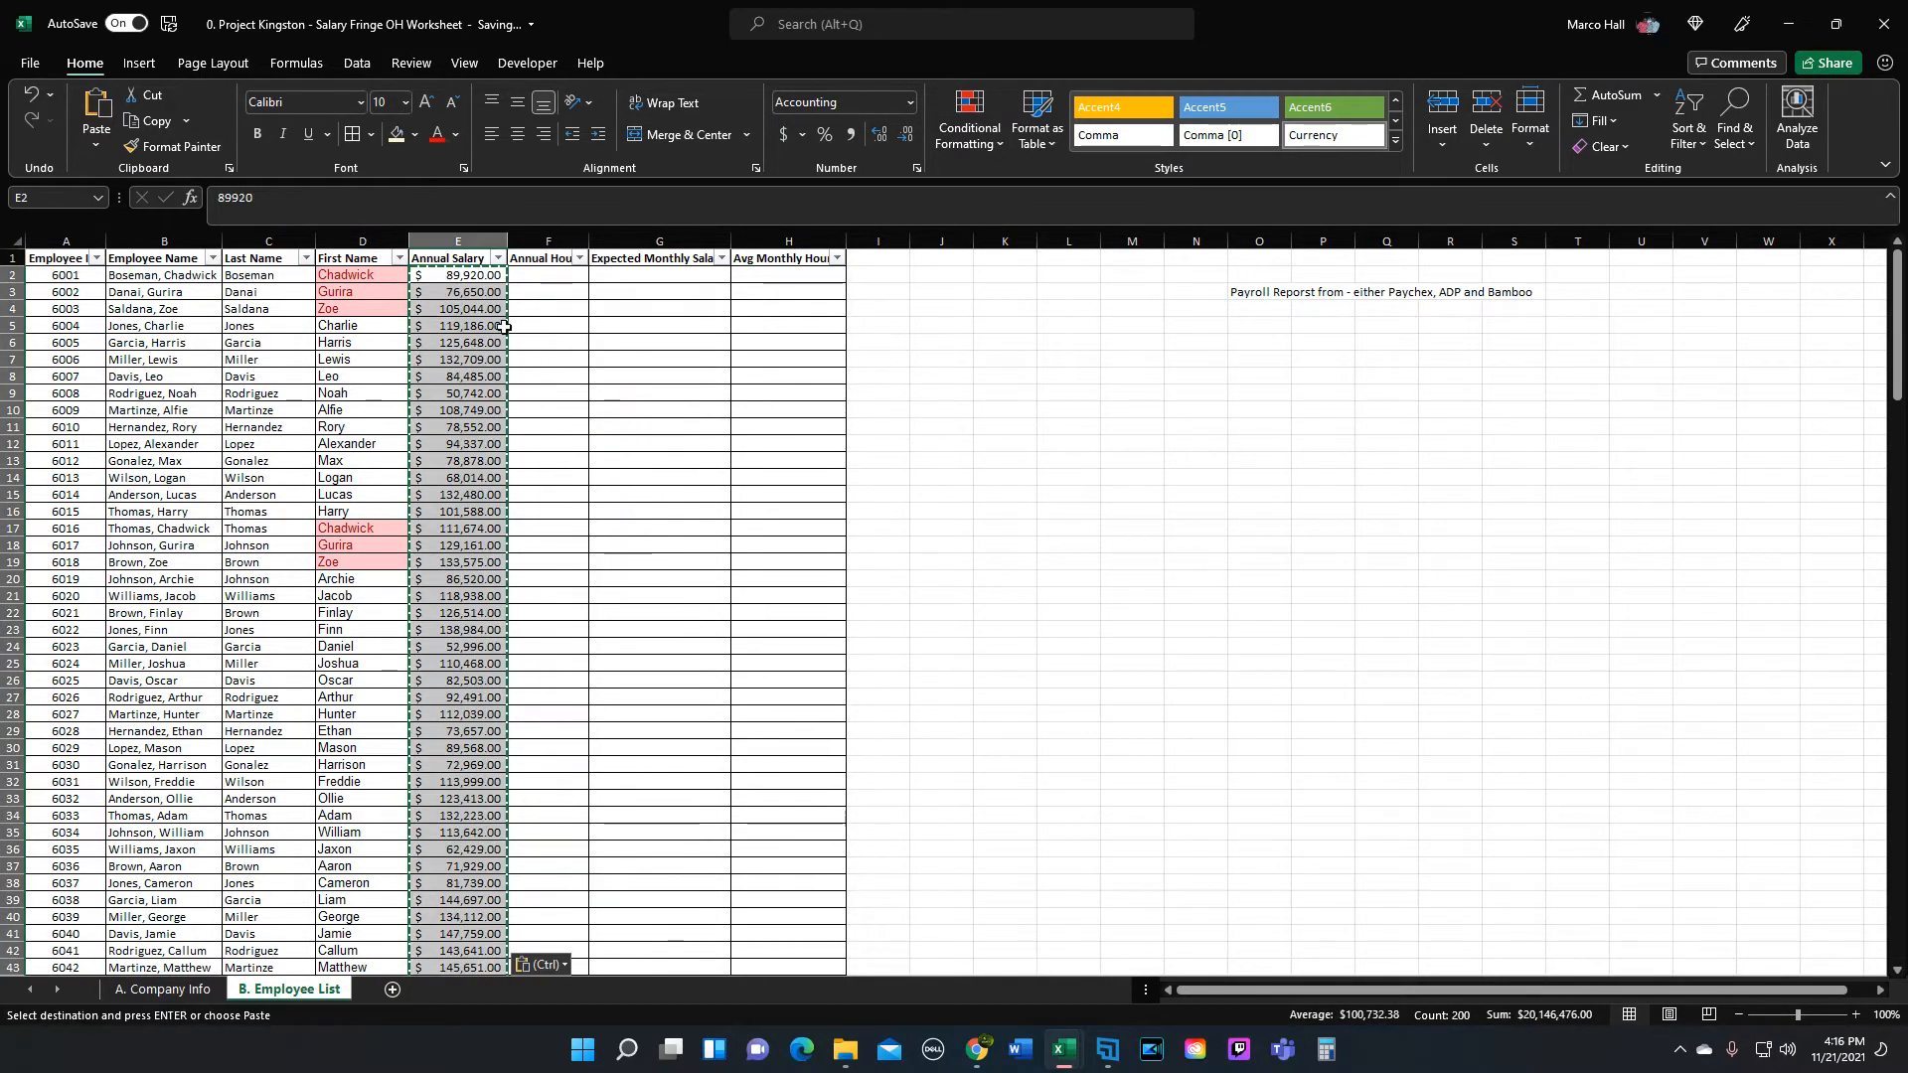
left_click(445, 296)
left_click(467, 274)
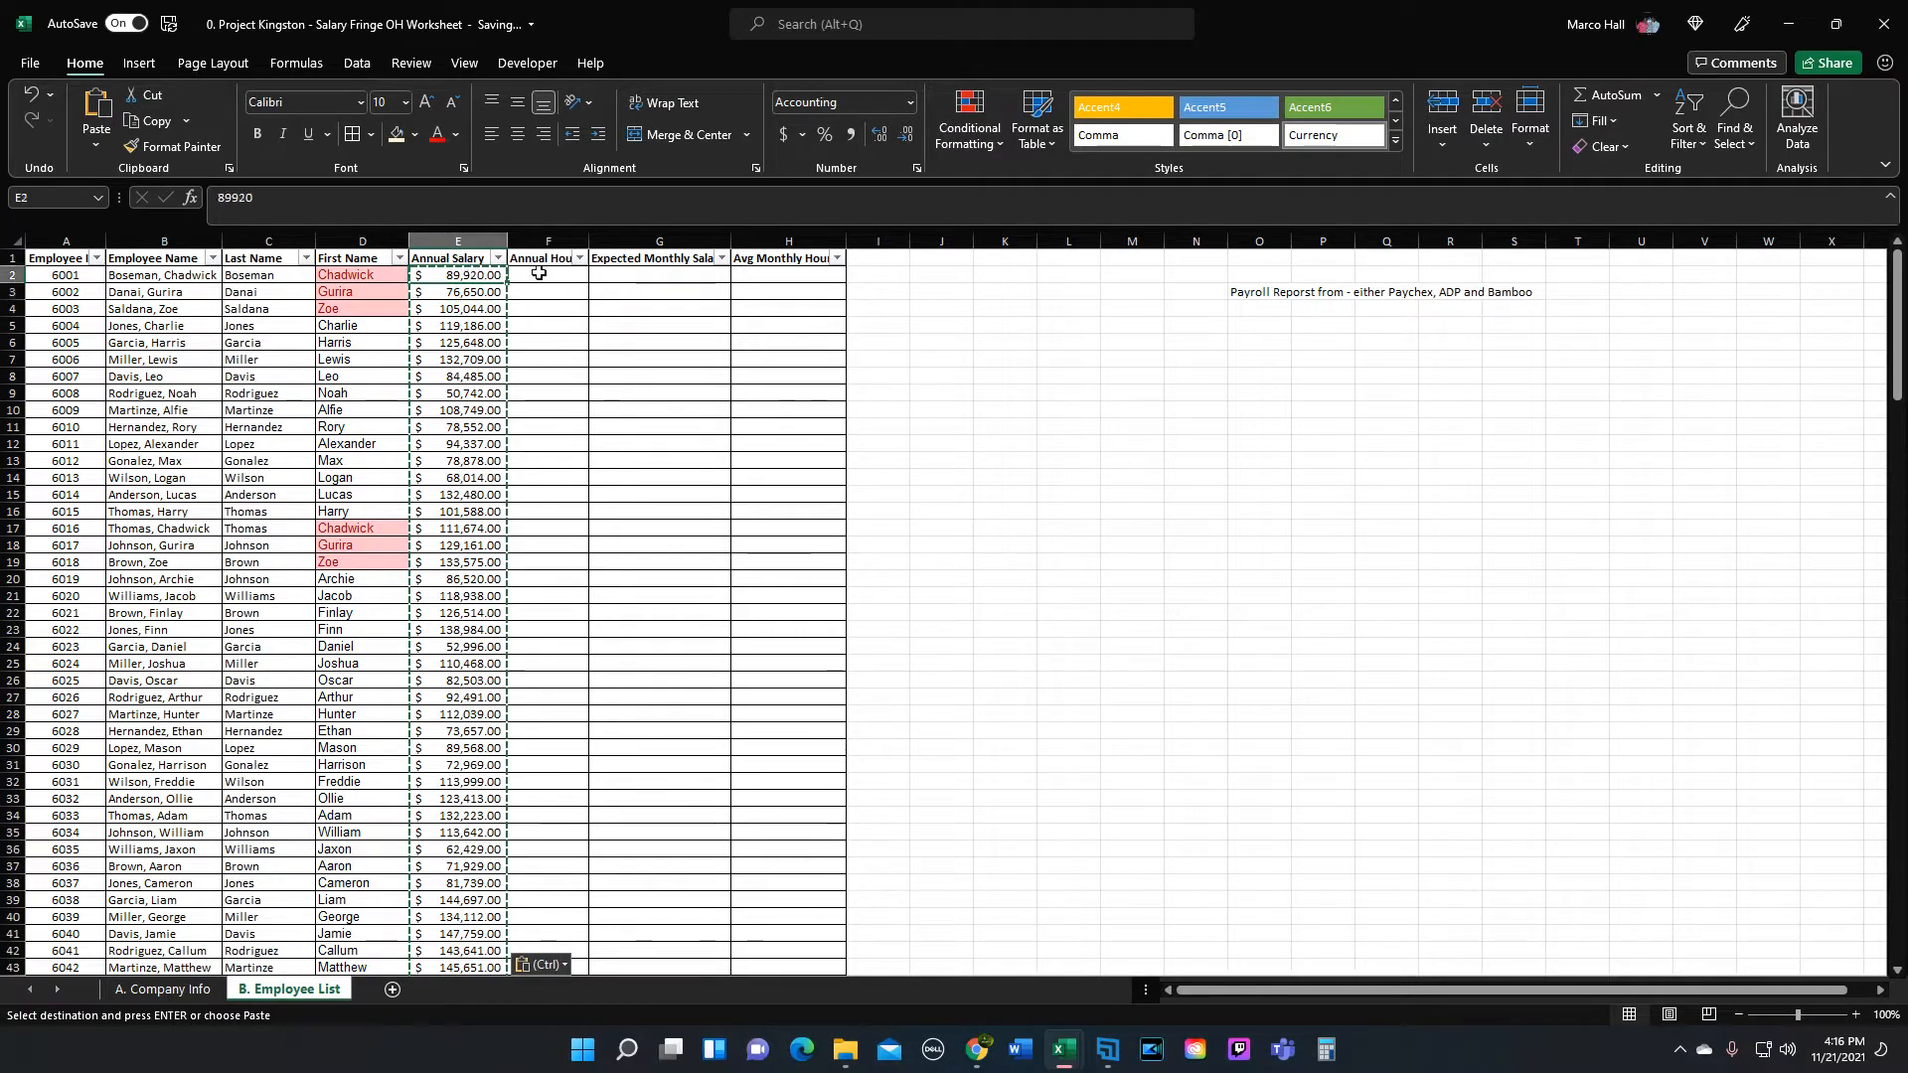
key("Escape")
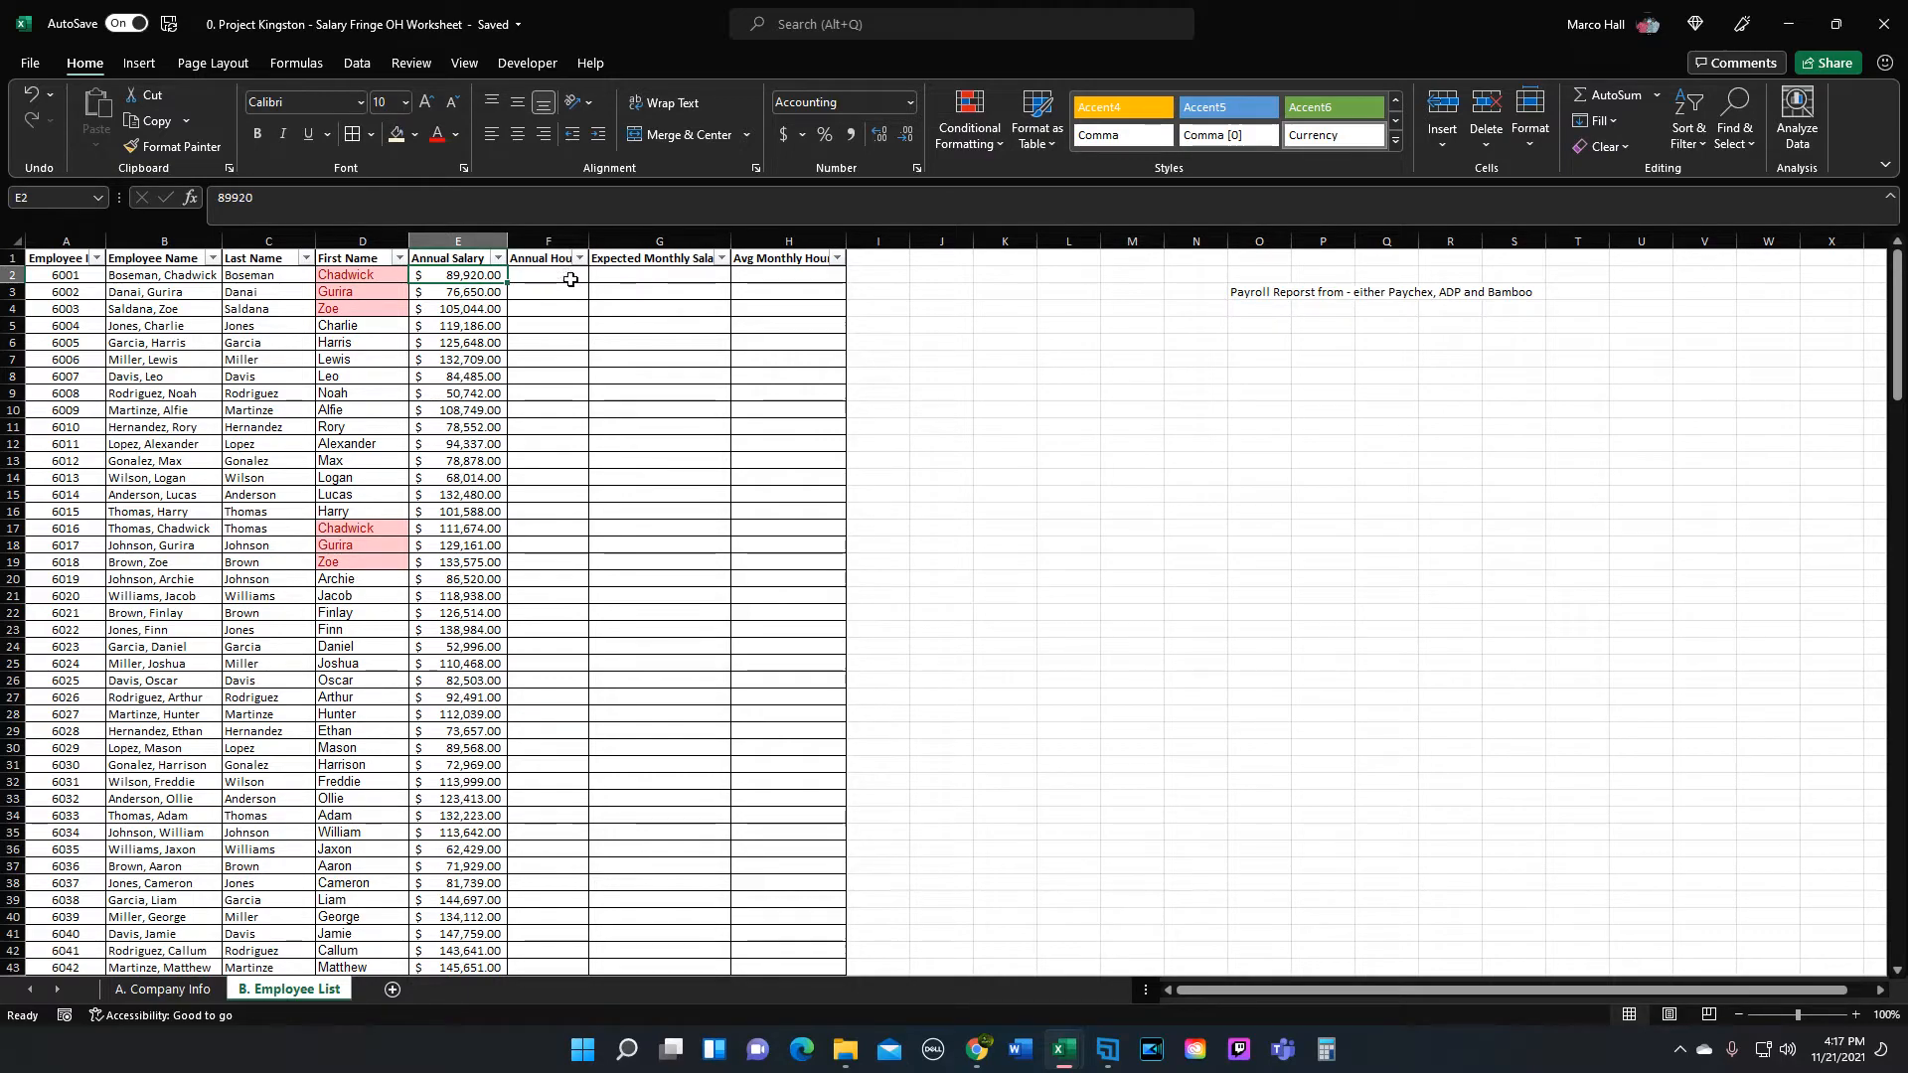
Step: Enter =40*52 in F2 and copy it down the Annual Hours column through F201
left_click(552, 284)
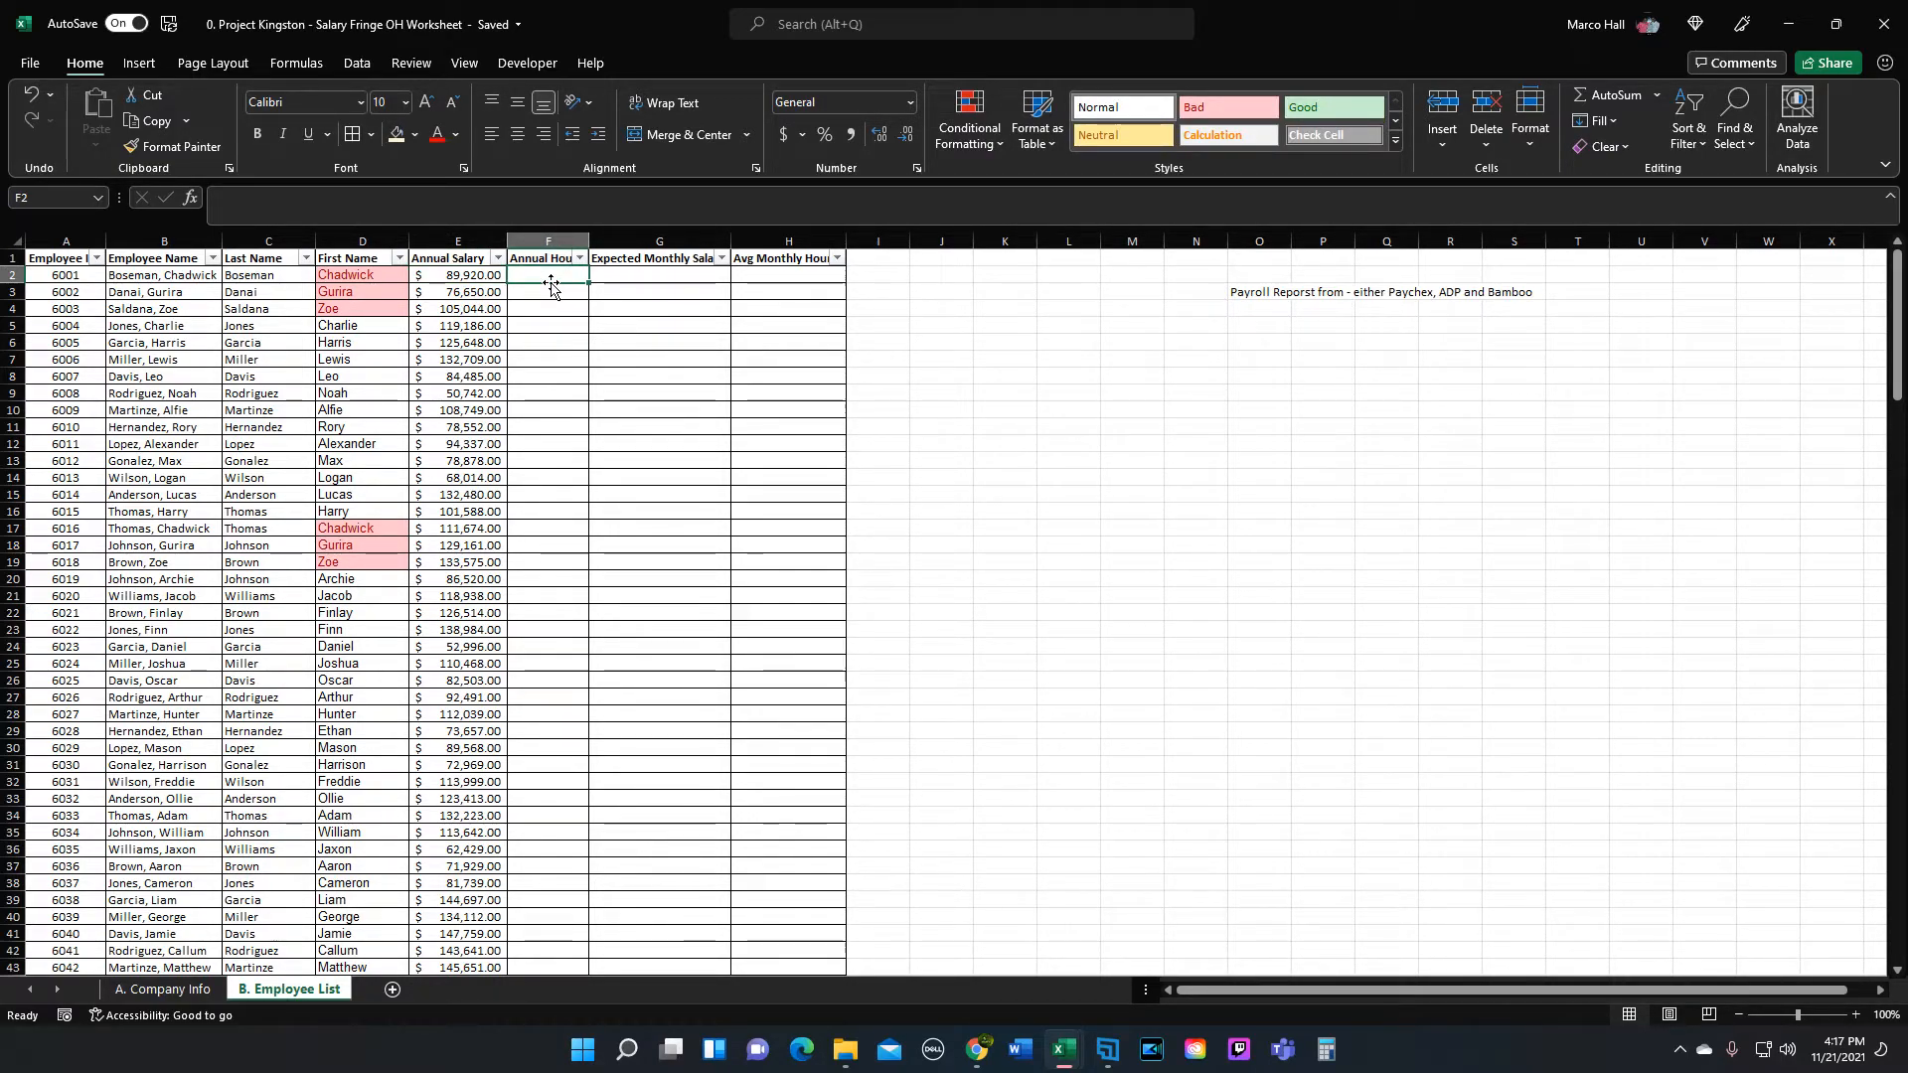
type("=40*52")
key("ctrl+Return")
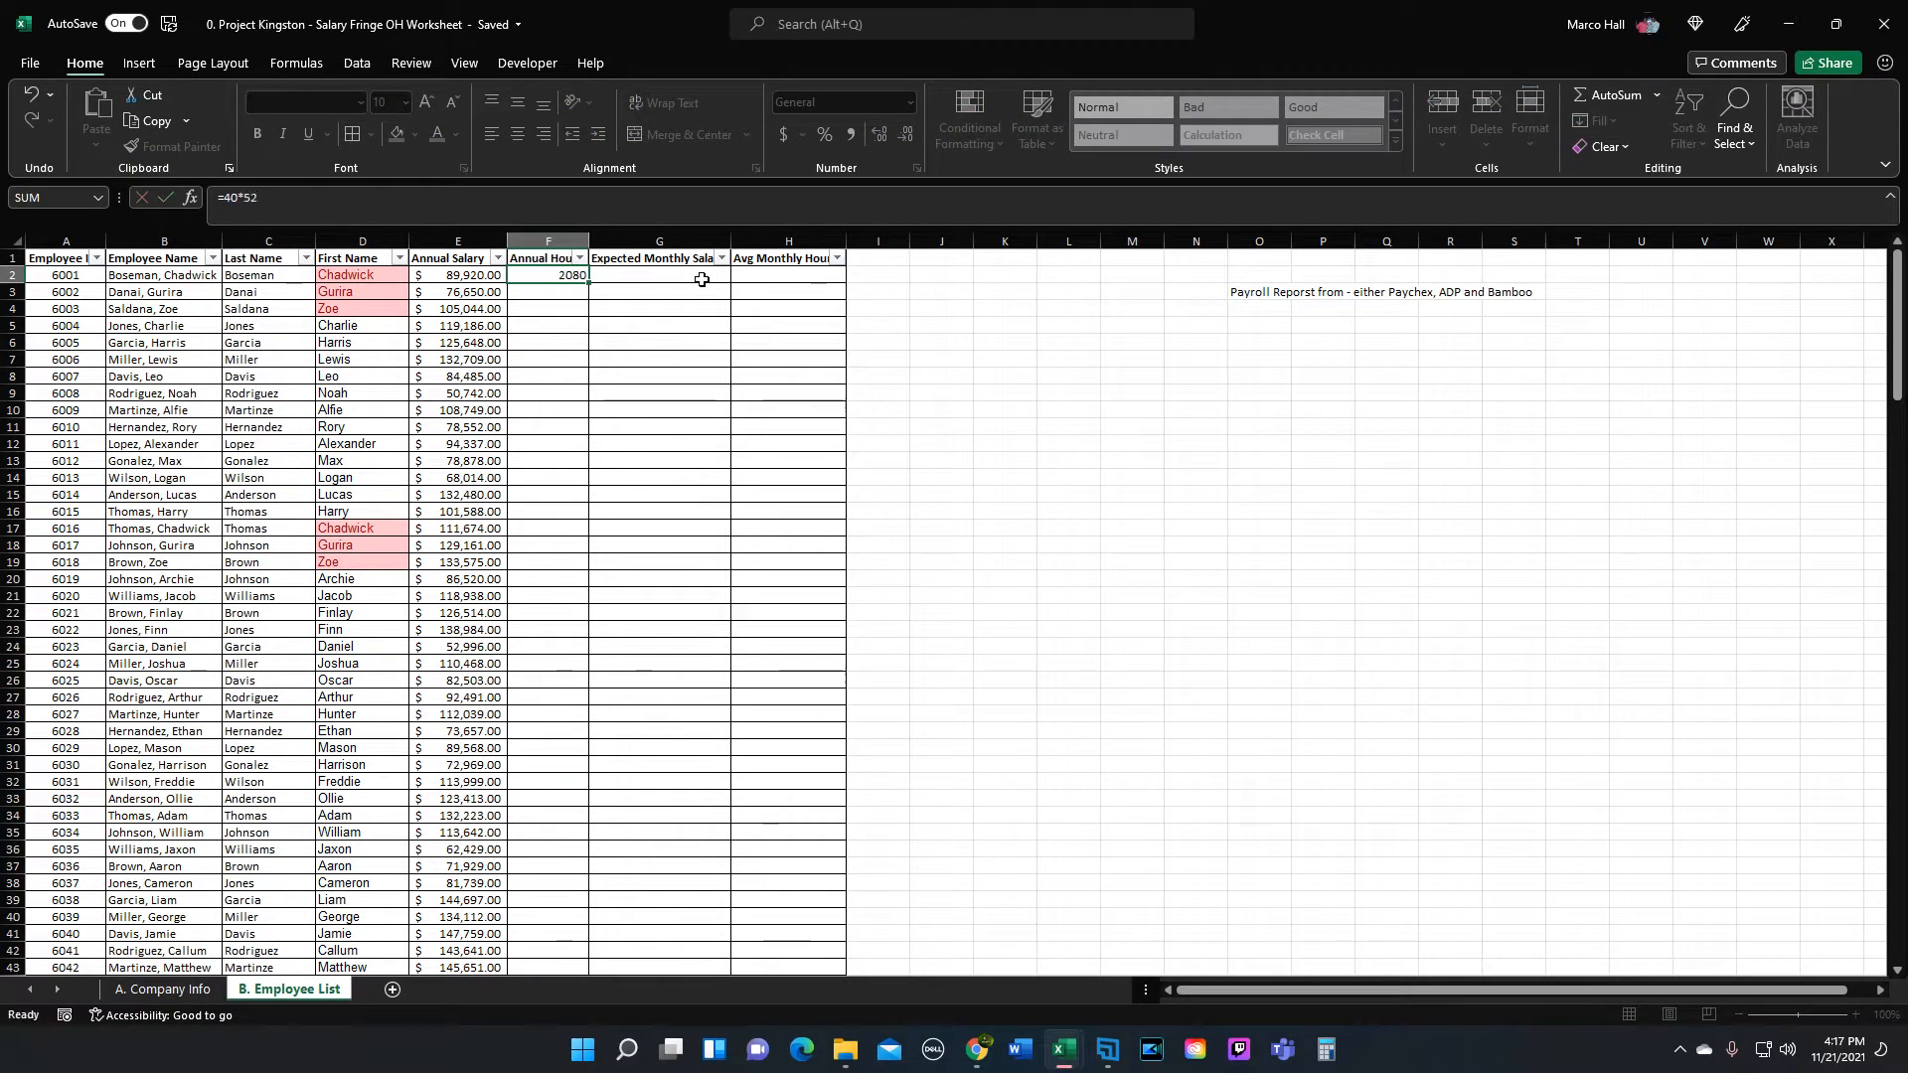
key("ctrl+c")
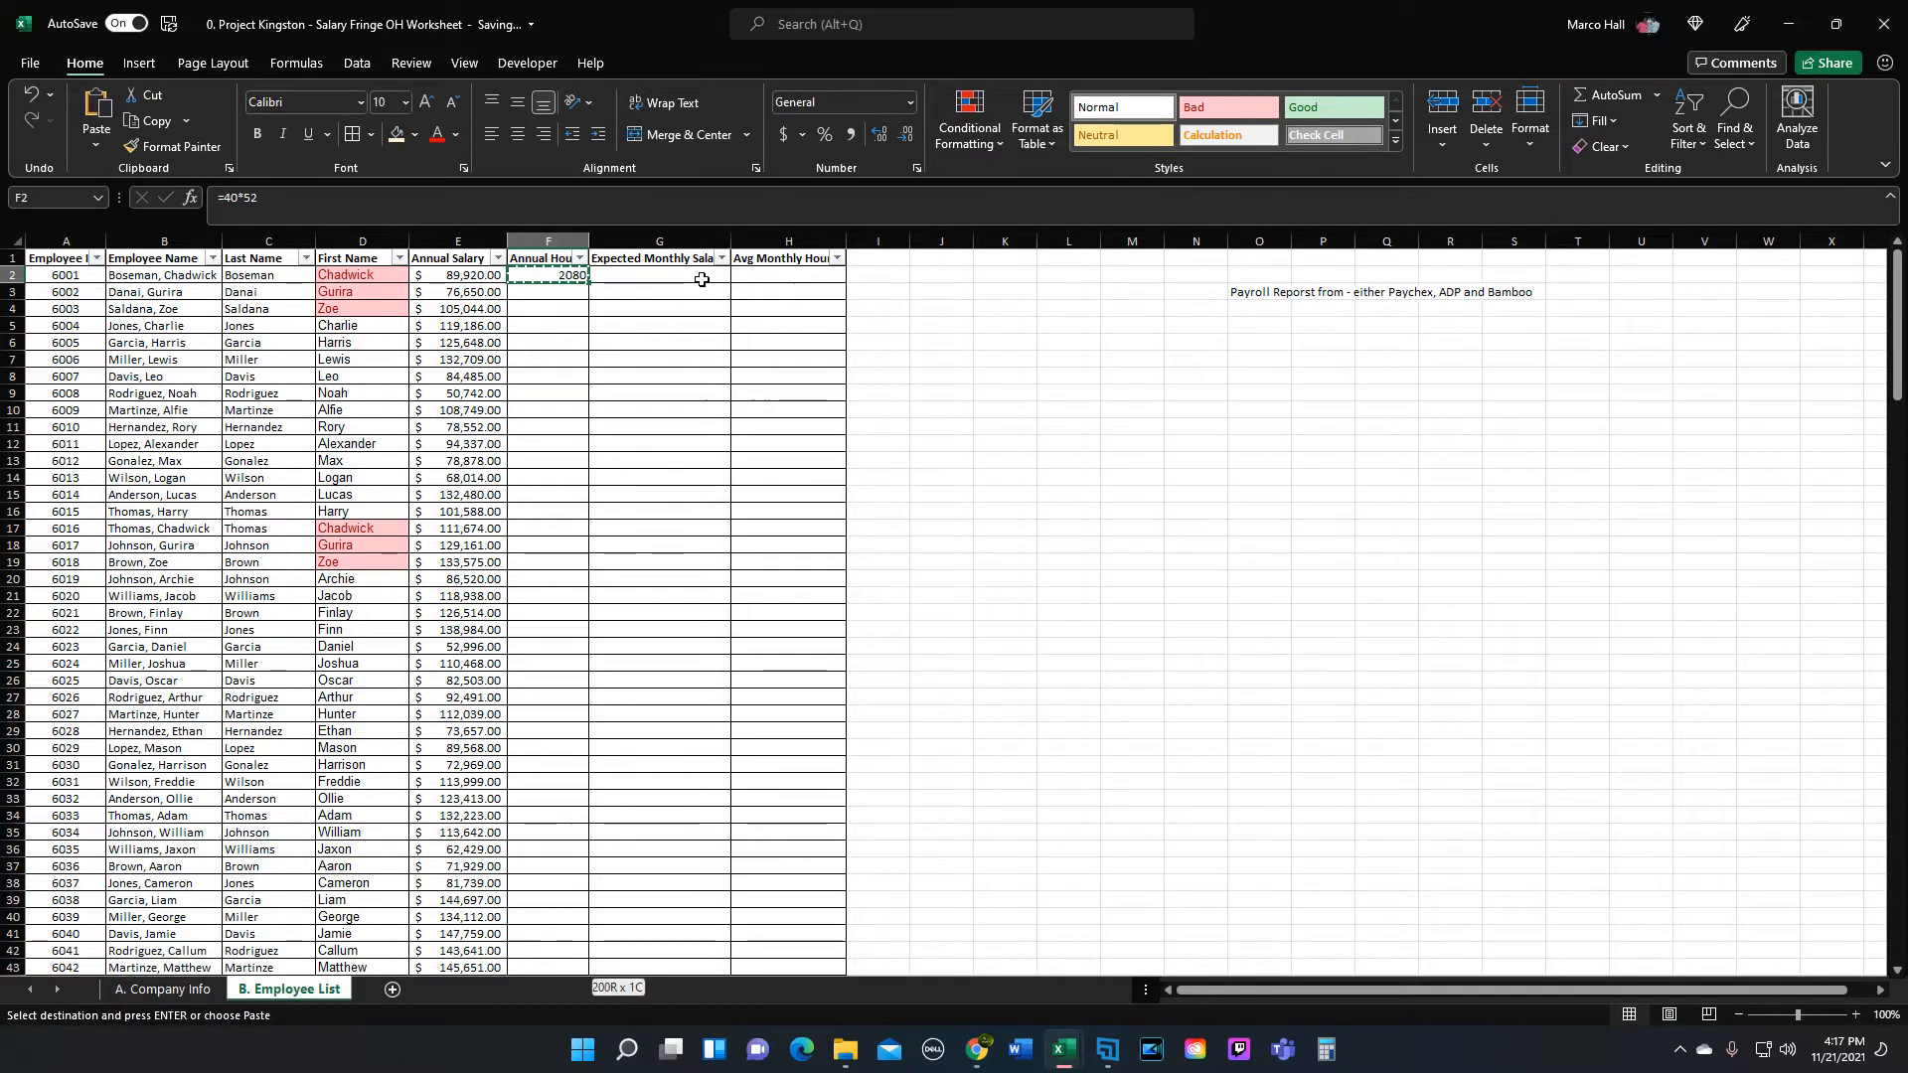
key("ctrl+shift+Down")
key("ctrl+v")
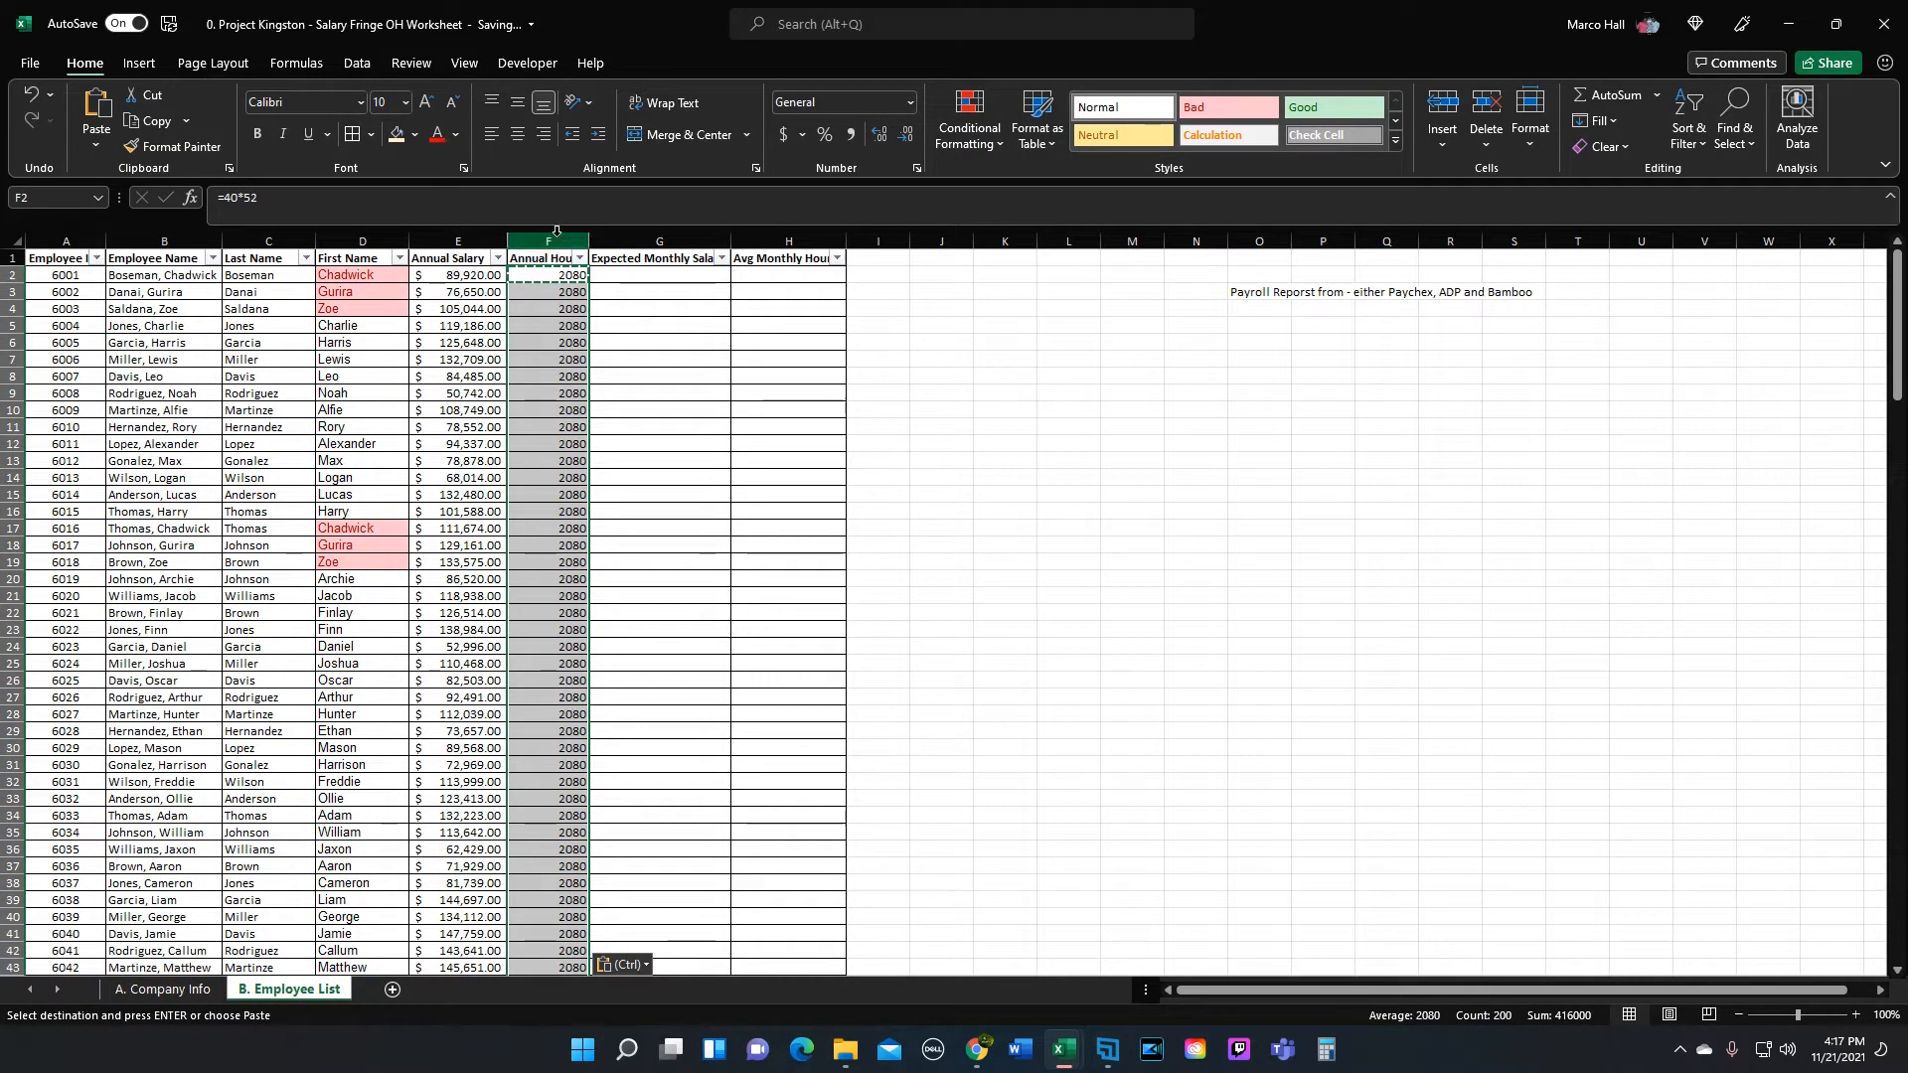
Step: Center the contents of the whole Annual Hours column
left_click(548, 242)
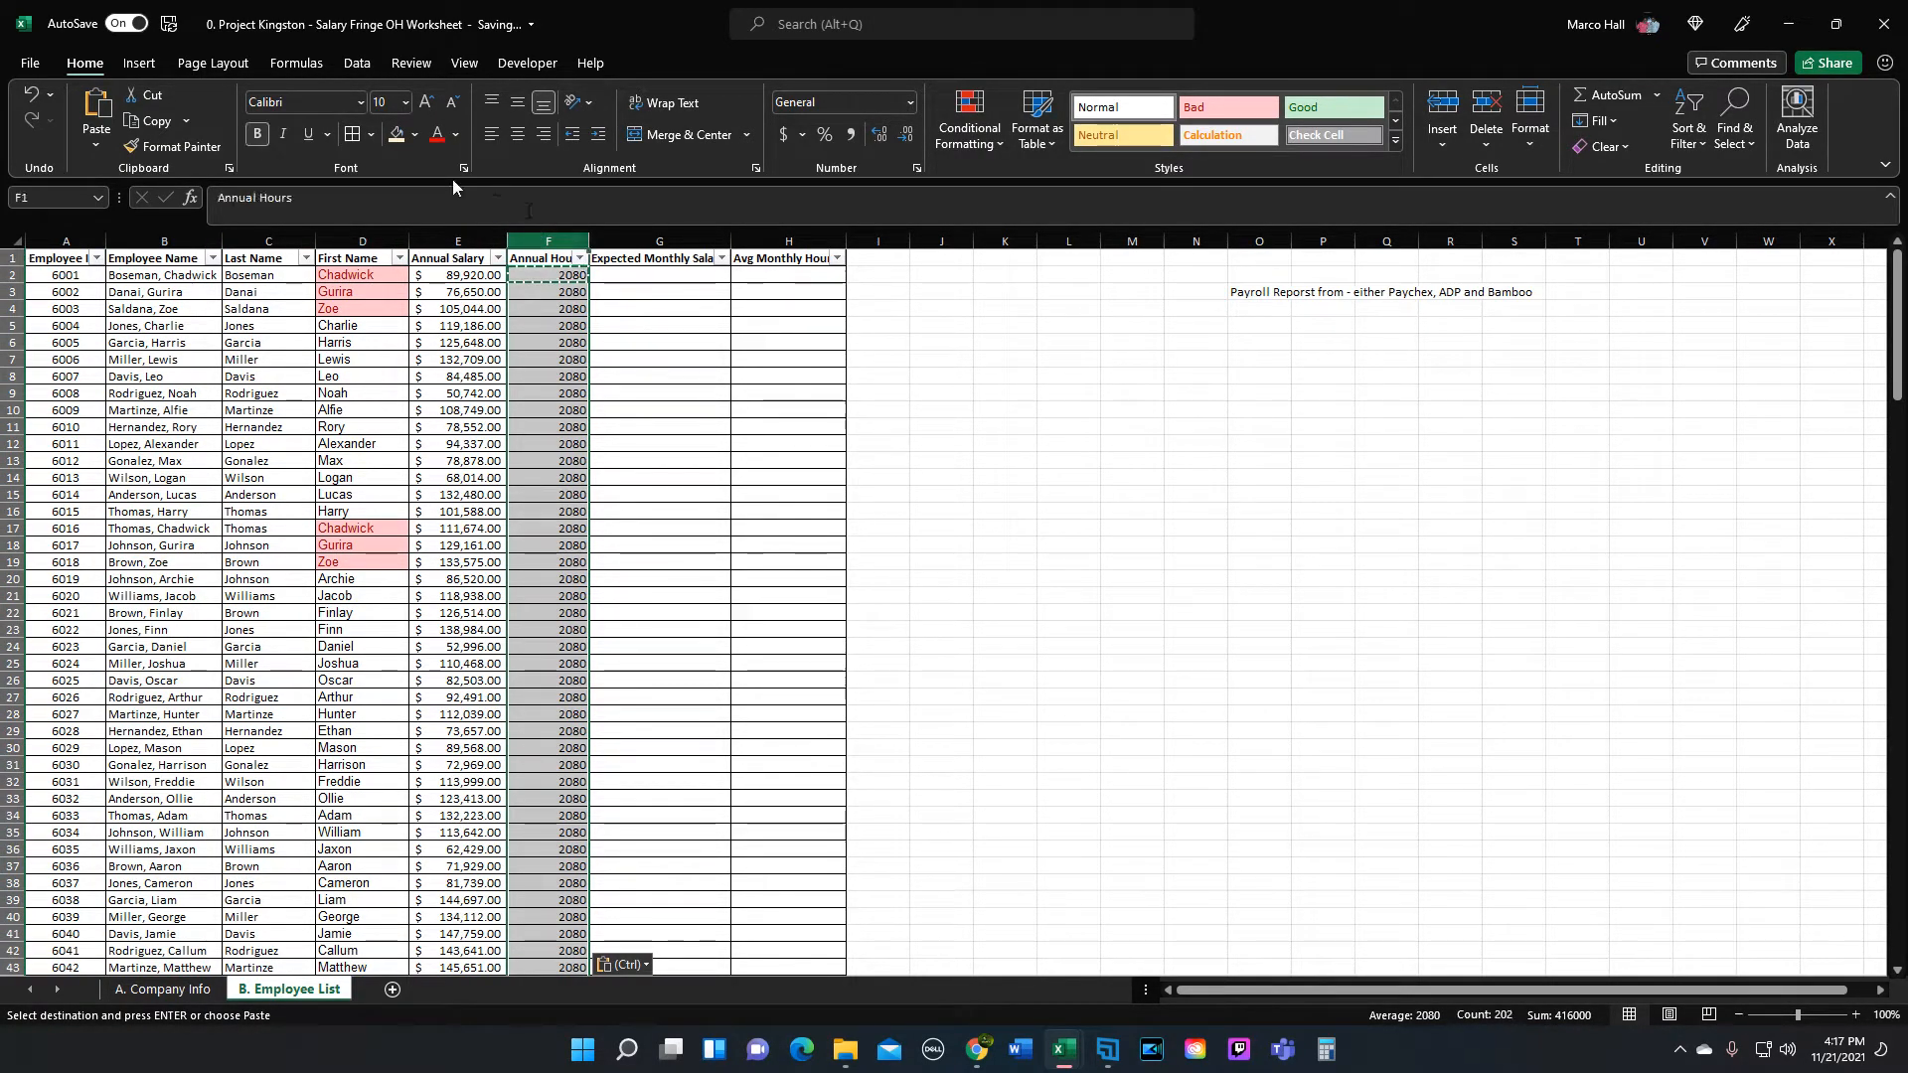
left_click(516, 133)
left_click(656, 308)
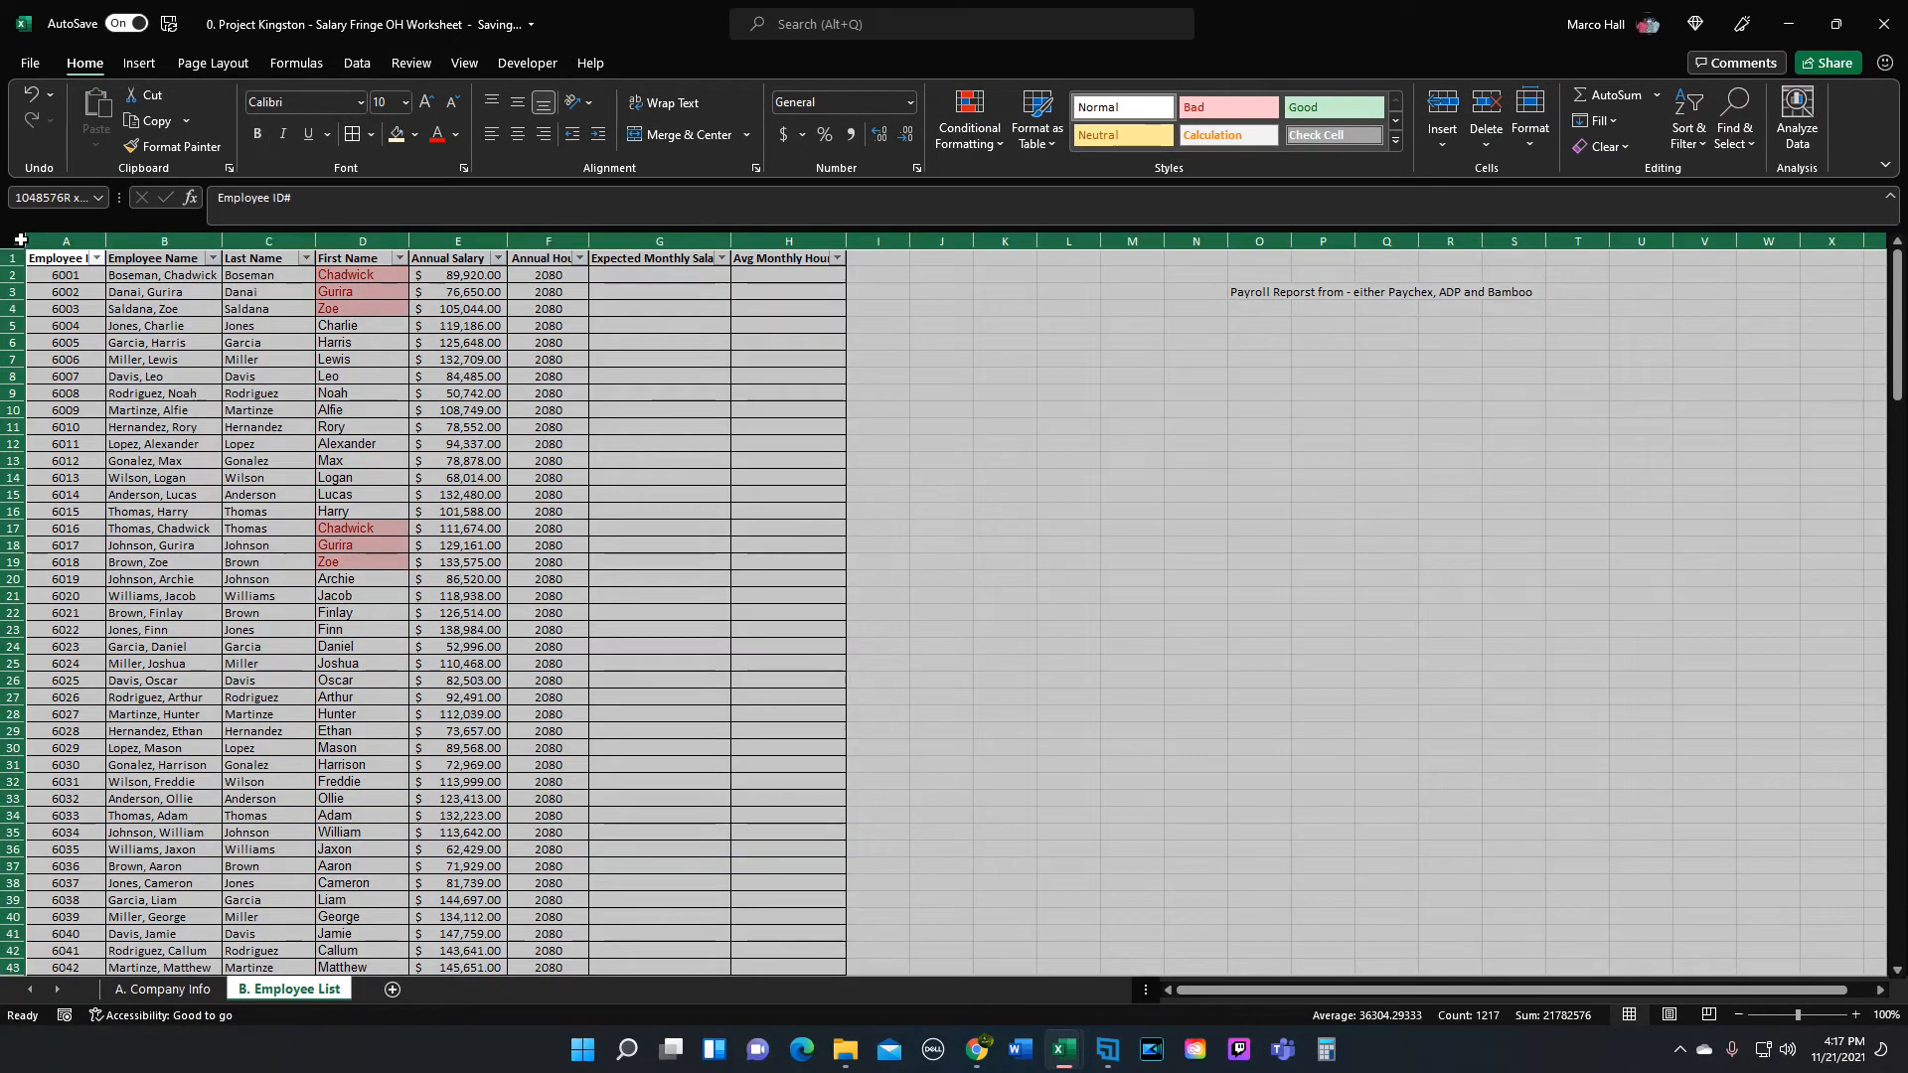
Step: AutoFit the row heights and column widths of the entire Employee List sheet
left_click(13, 241)
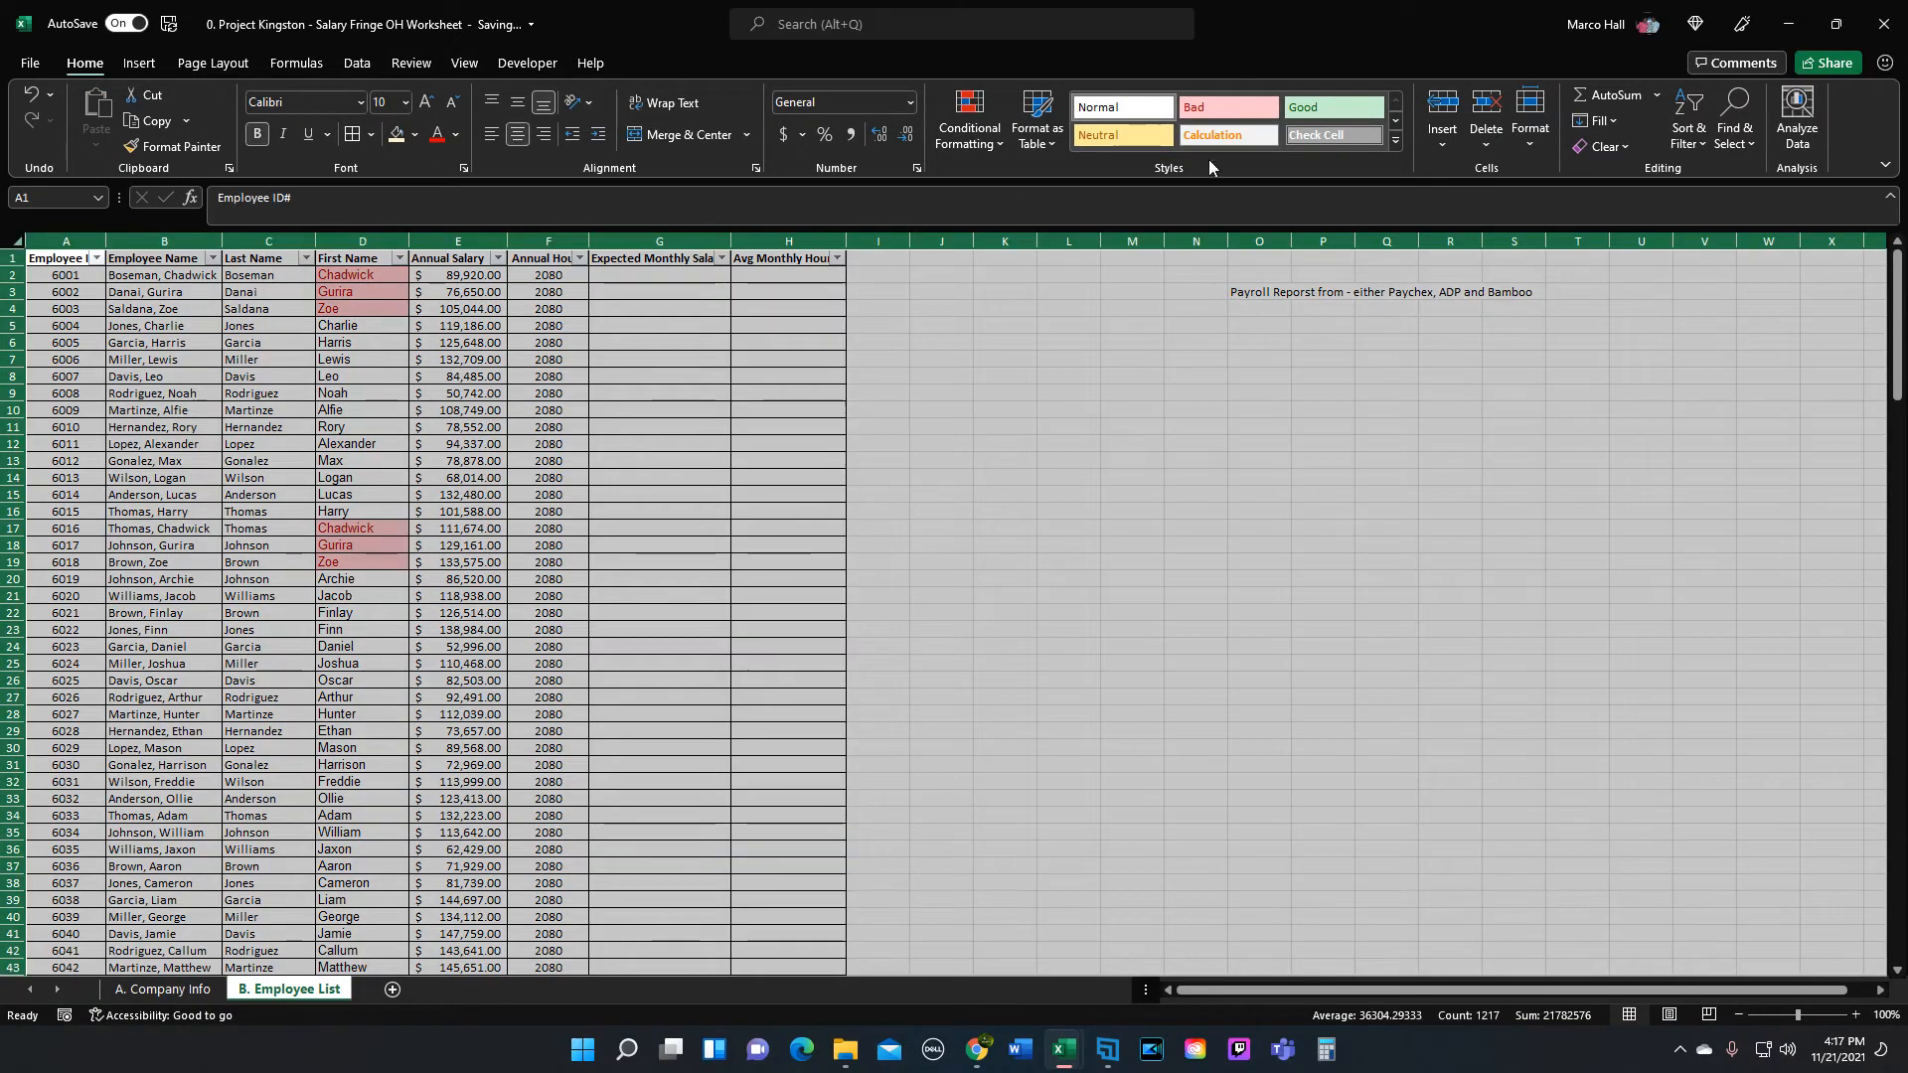
left_click(1530, 125)
left_click(1599, 230)
left_click(1530, 124)
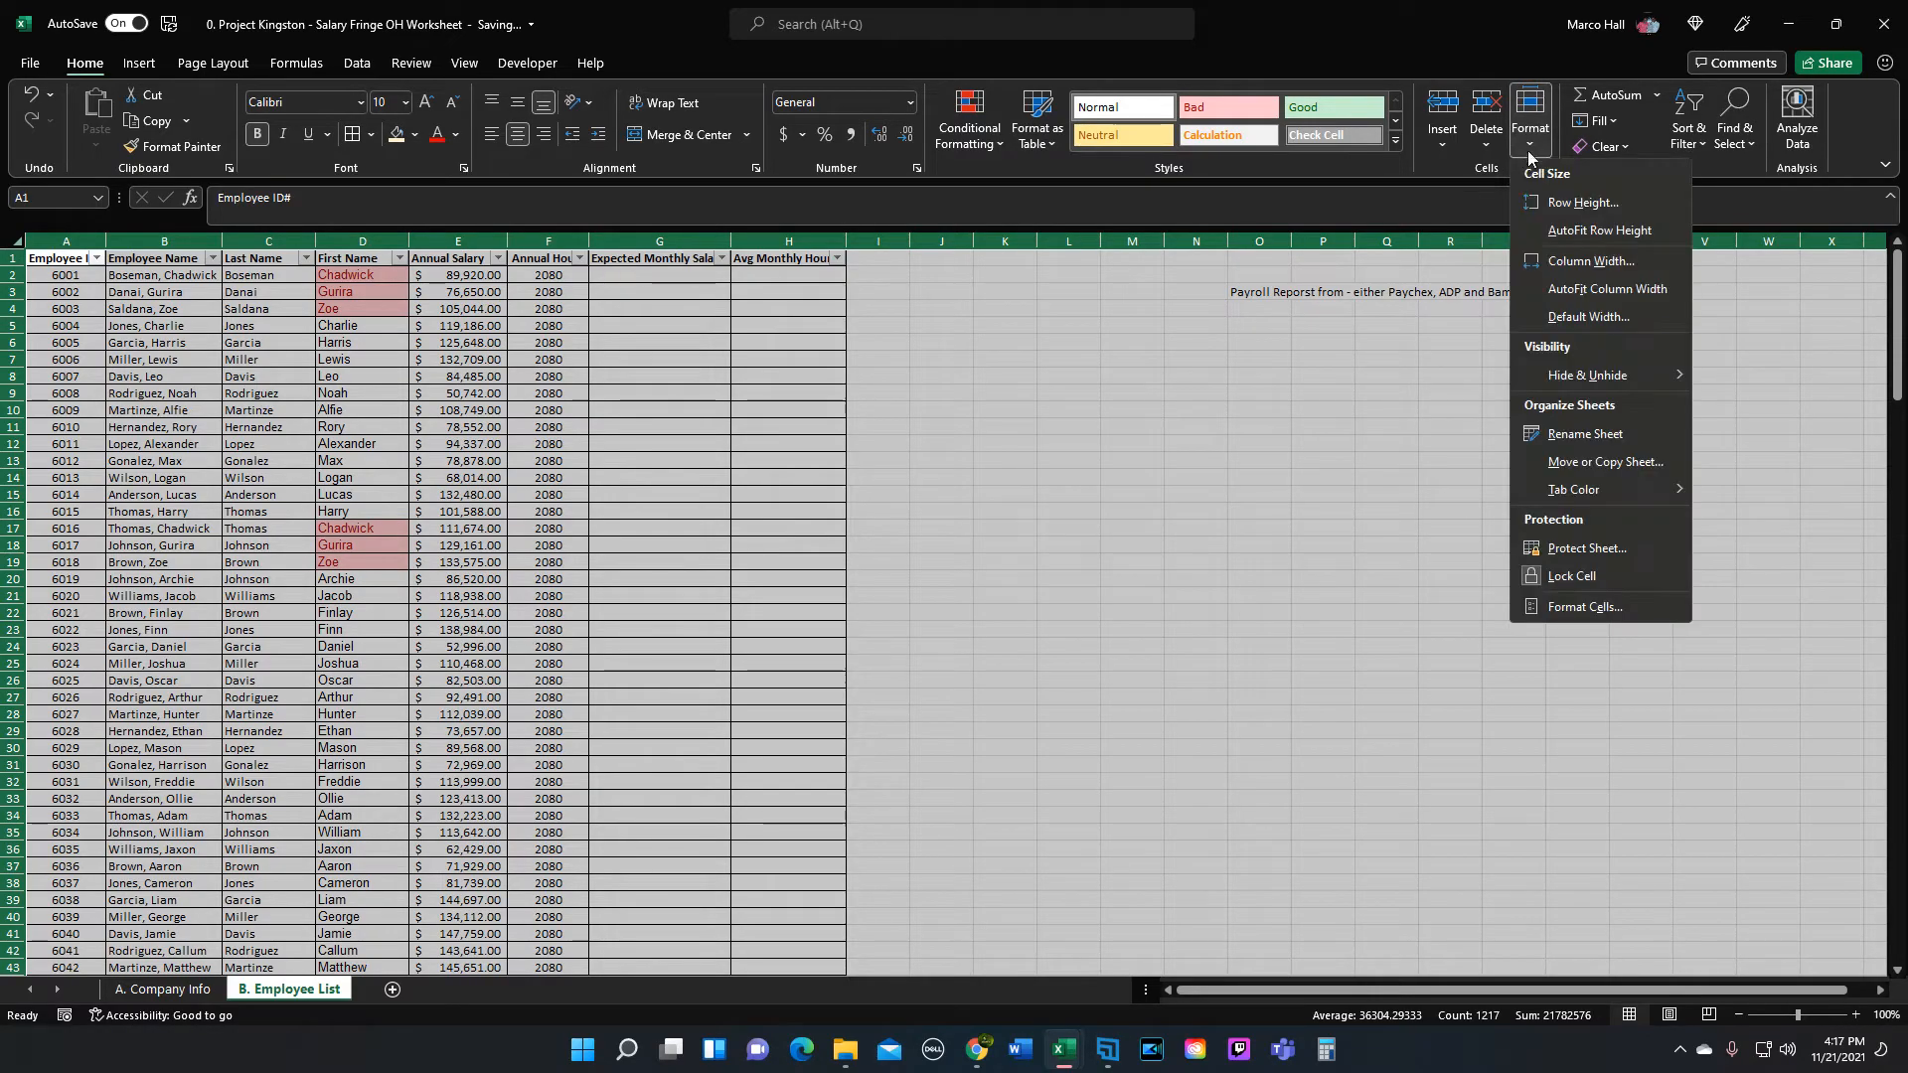
left_click(1573, 289)
left_click(944, 376)
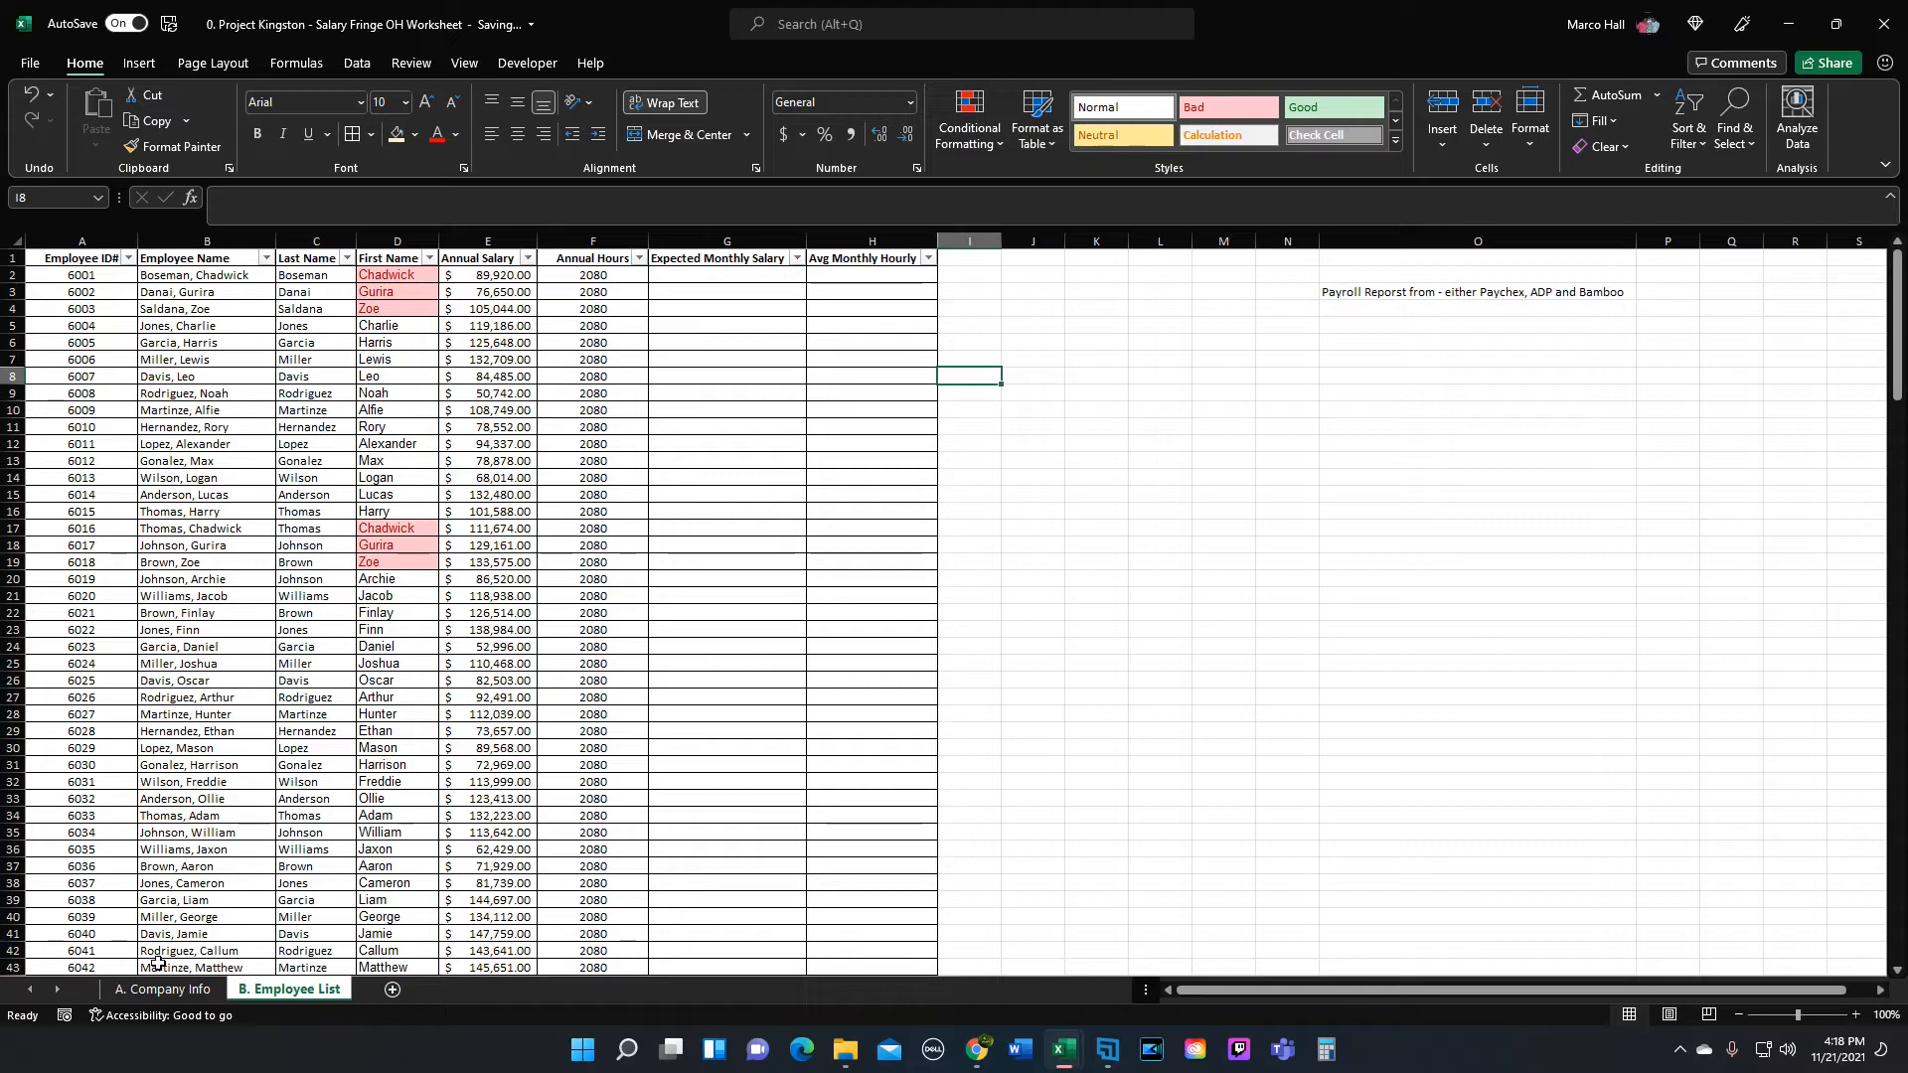
Step: Enter =E2/12 in G2 to calculate the first employee's expected monthly salary
left_click(722, 282)
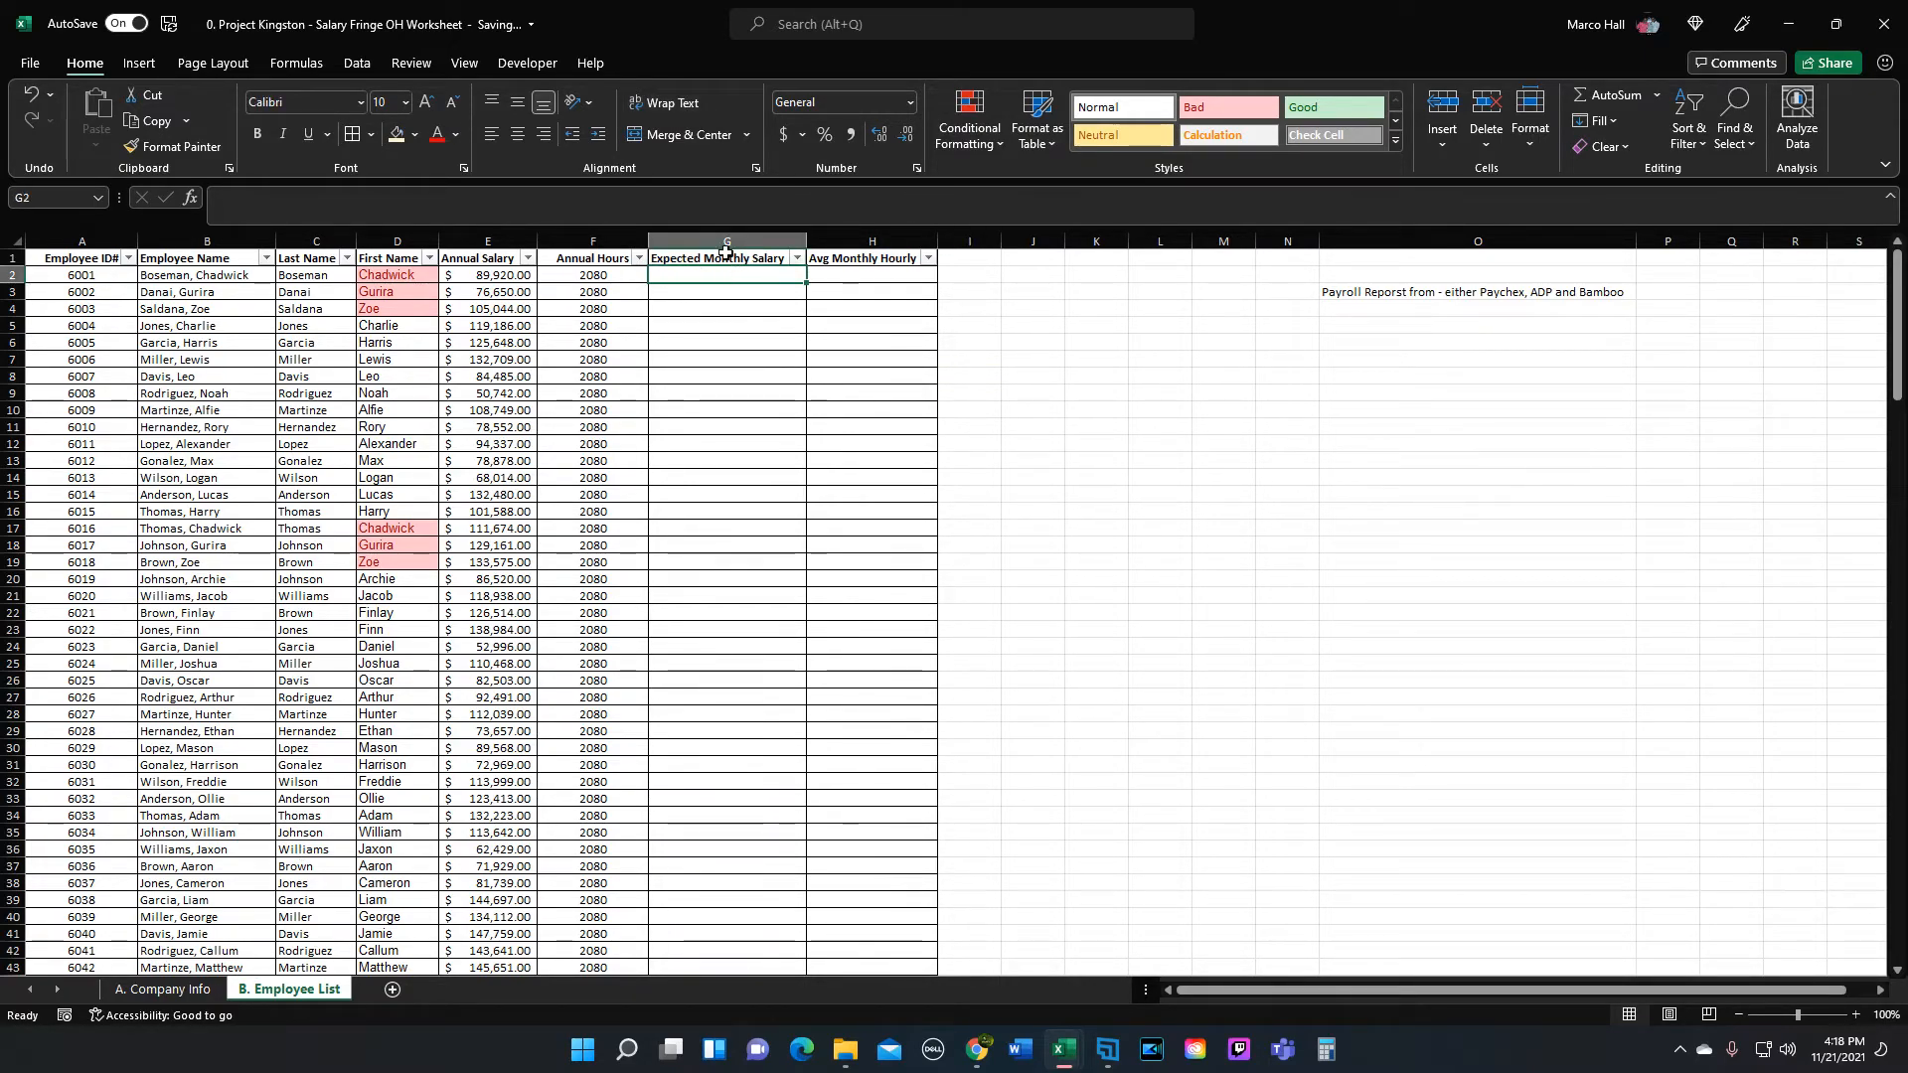
type("=")
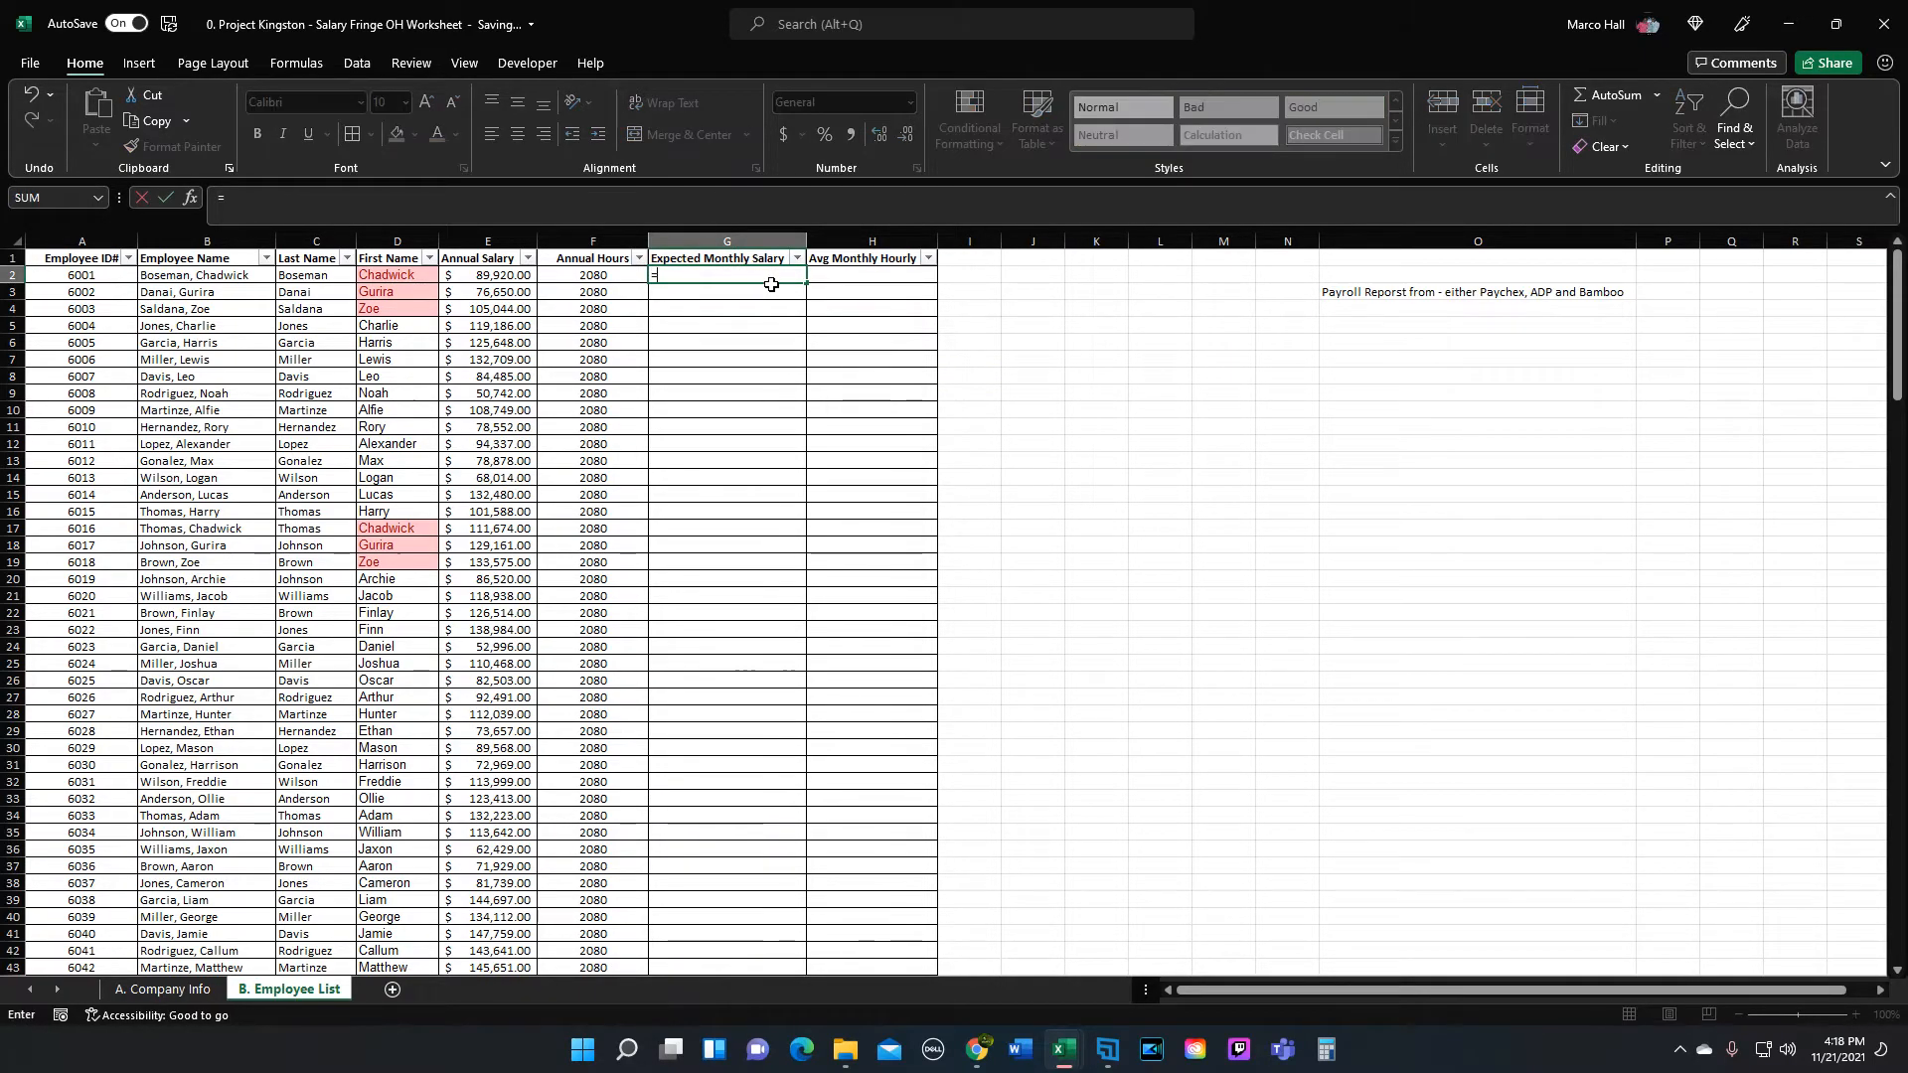
left_click(467, 282)
type("/12")
key("Return")
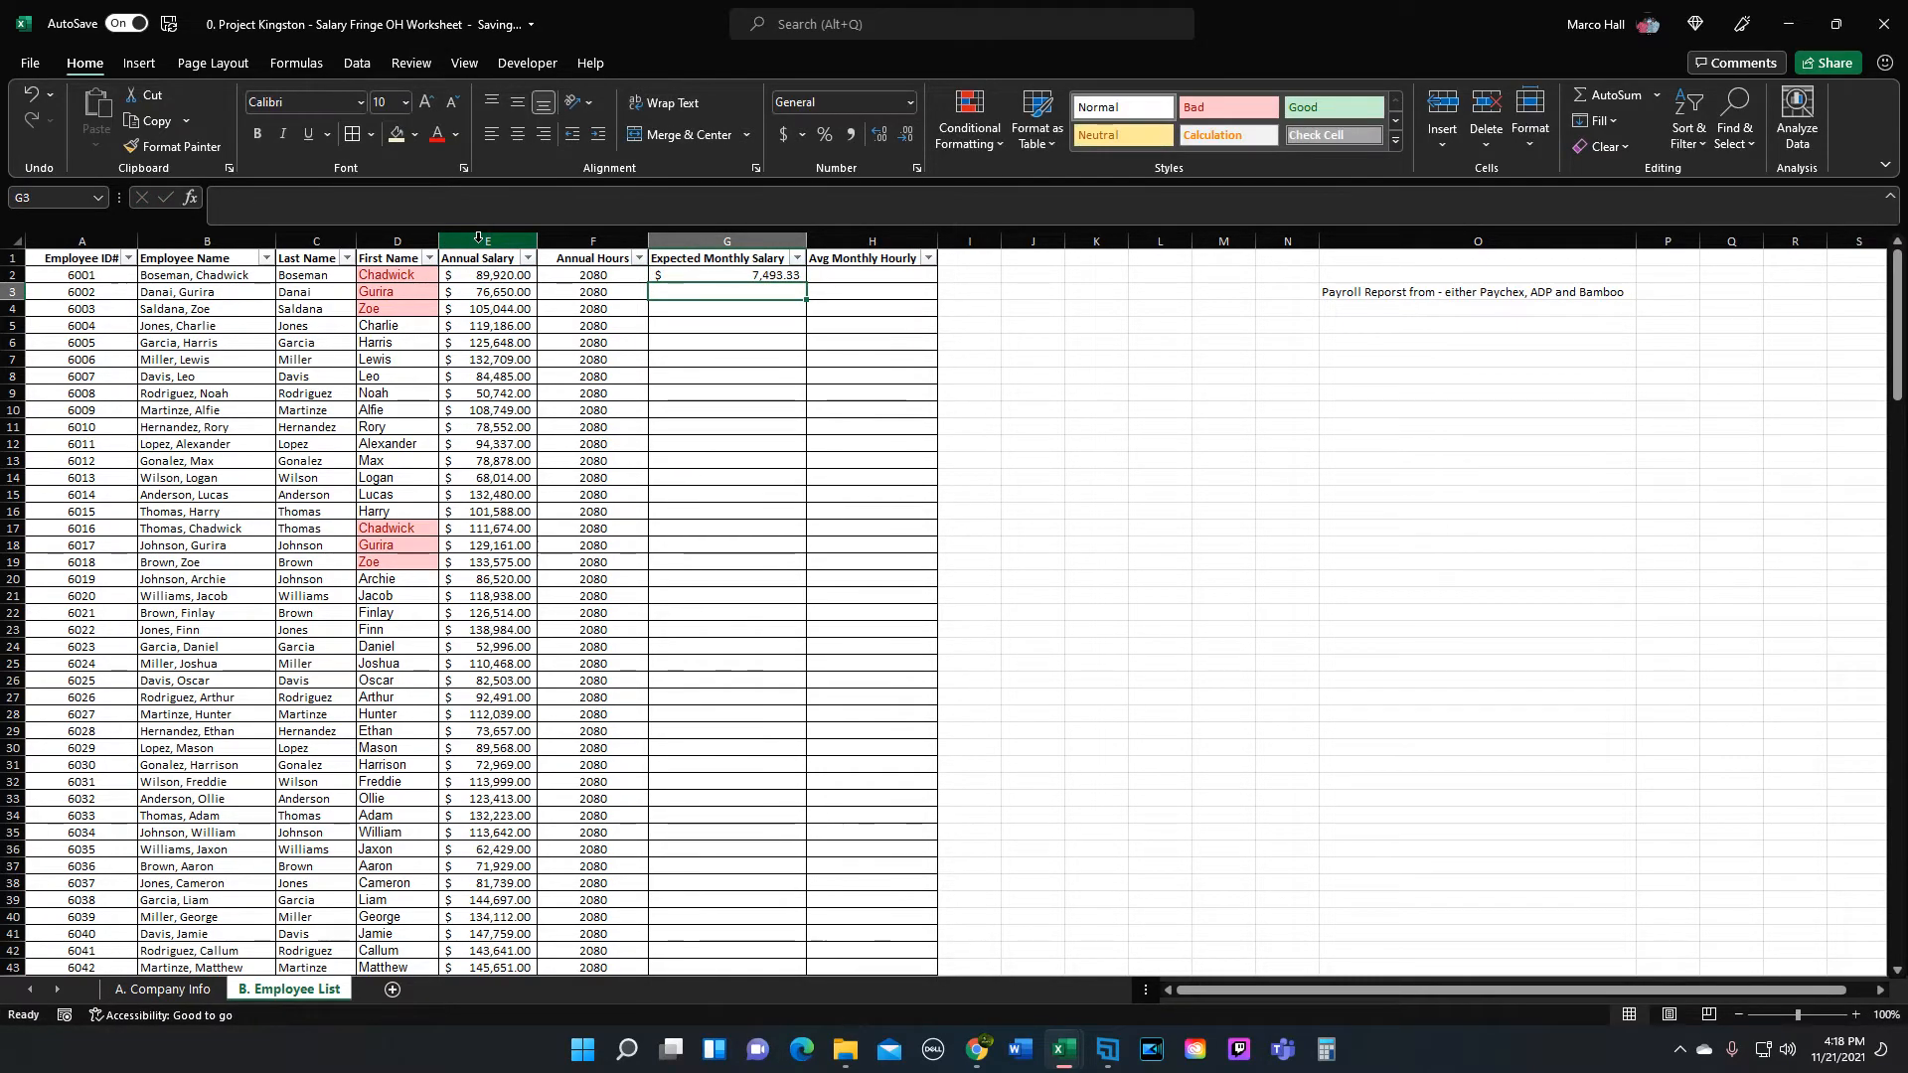
Step: Center the Expected Monthly Salary column and copy the formula from G2 down through G201
left_click(747, 243)
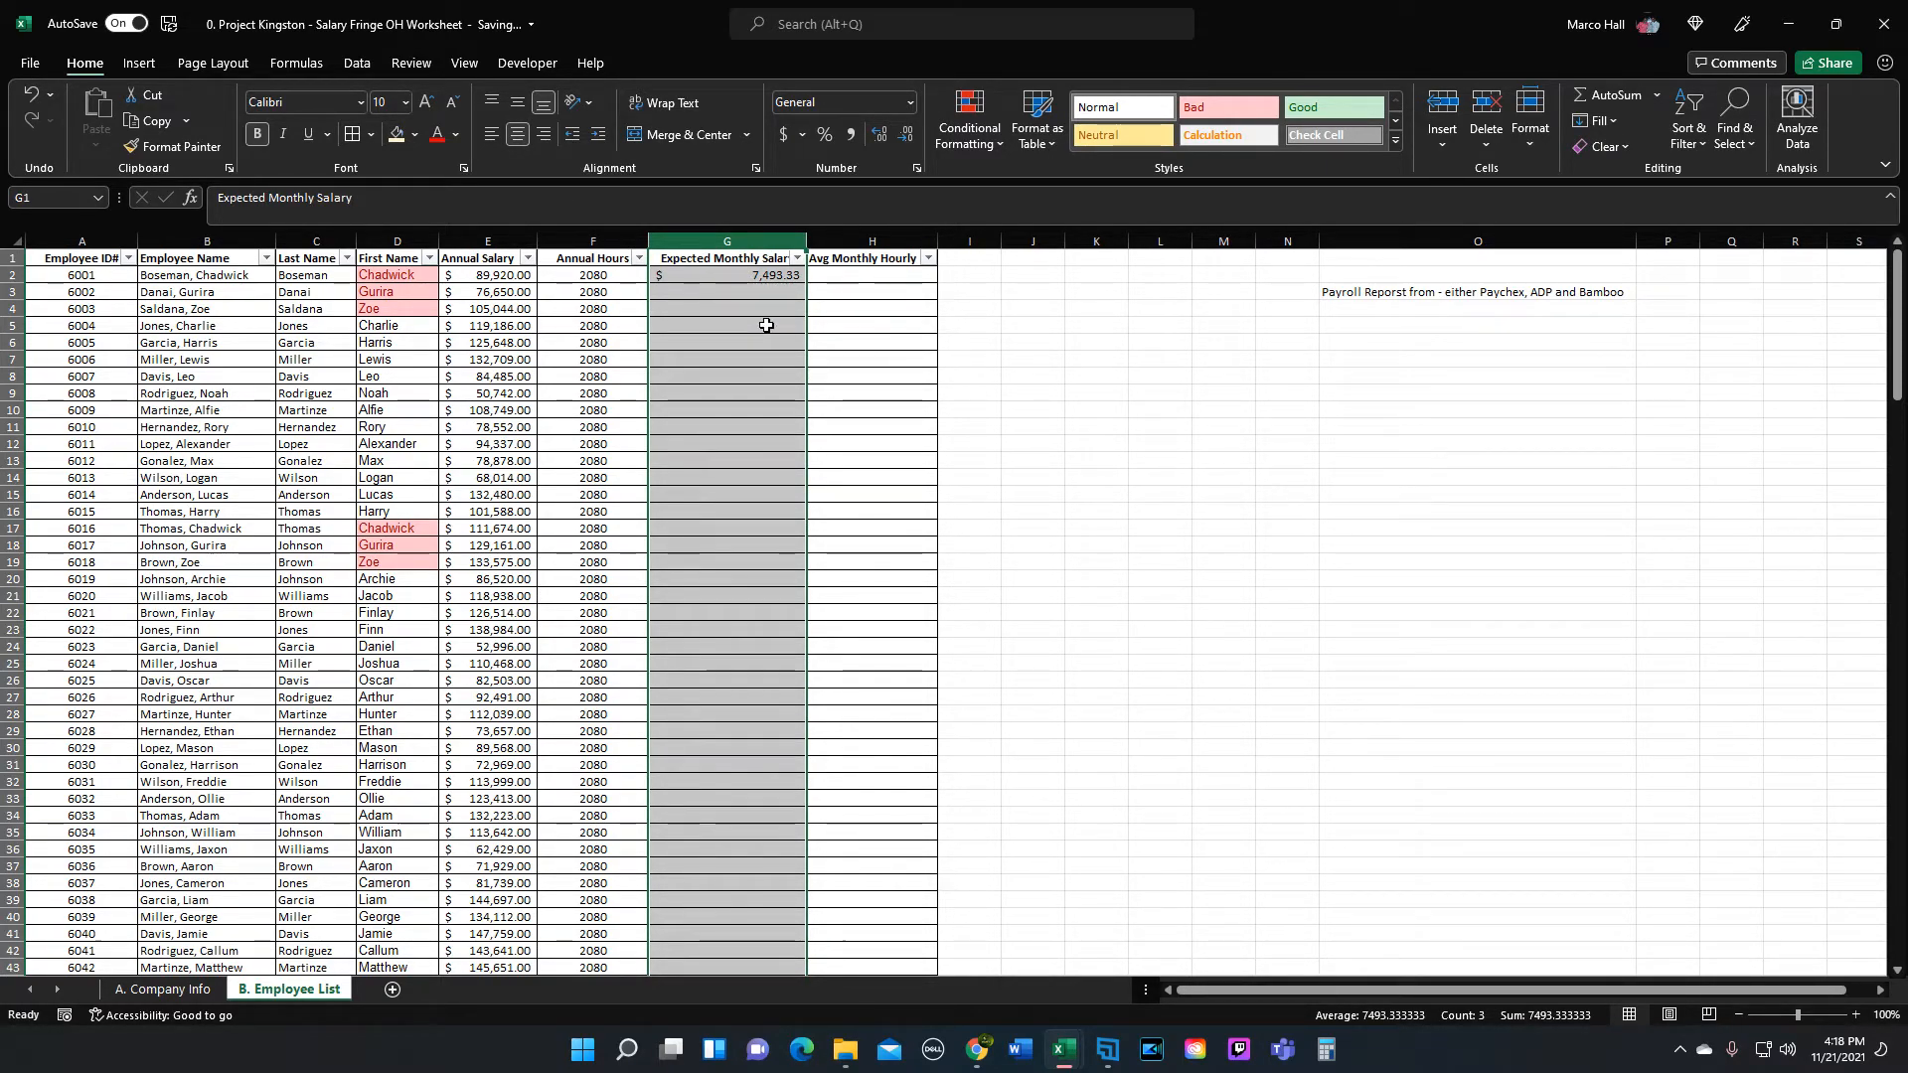
left_click(761, 276)
key("ctrl+c")
key("ctrl+shift+Down")
key("ctrl+v")
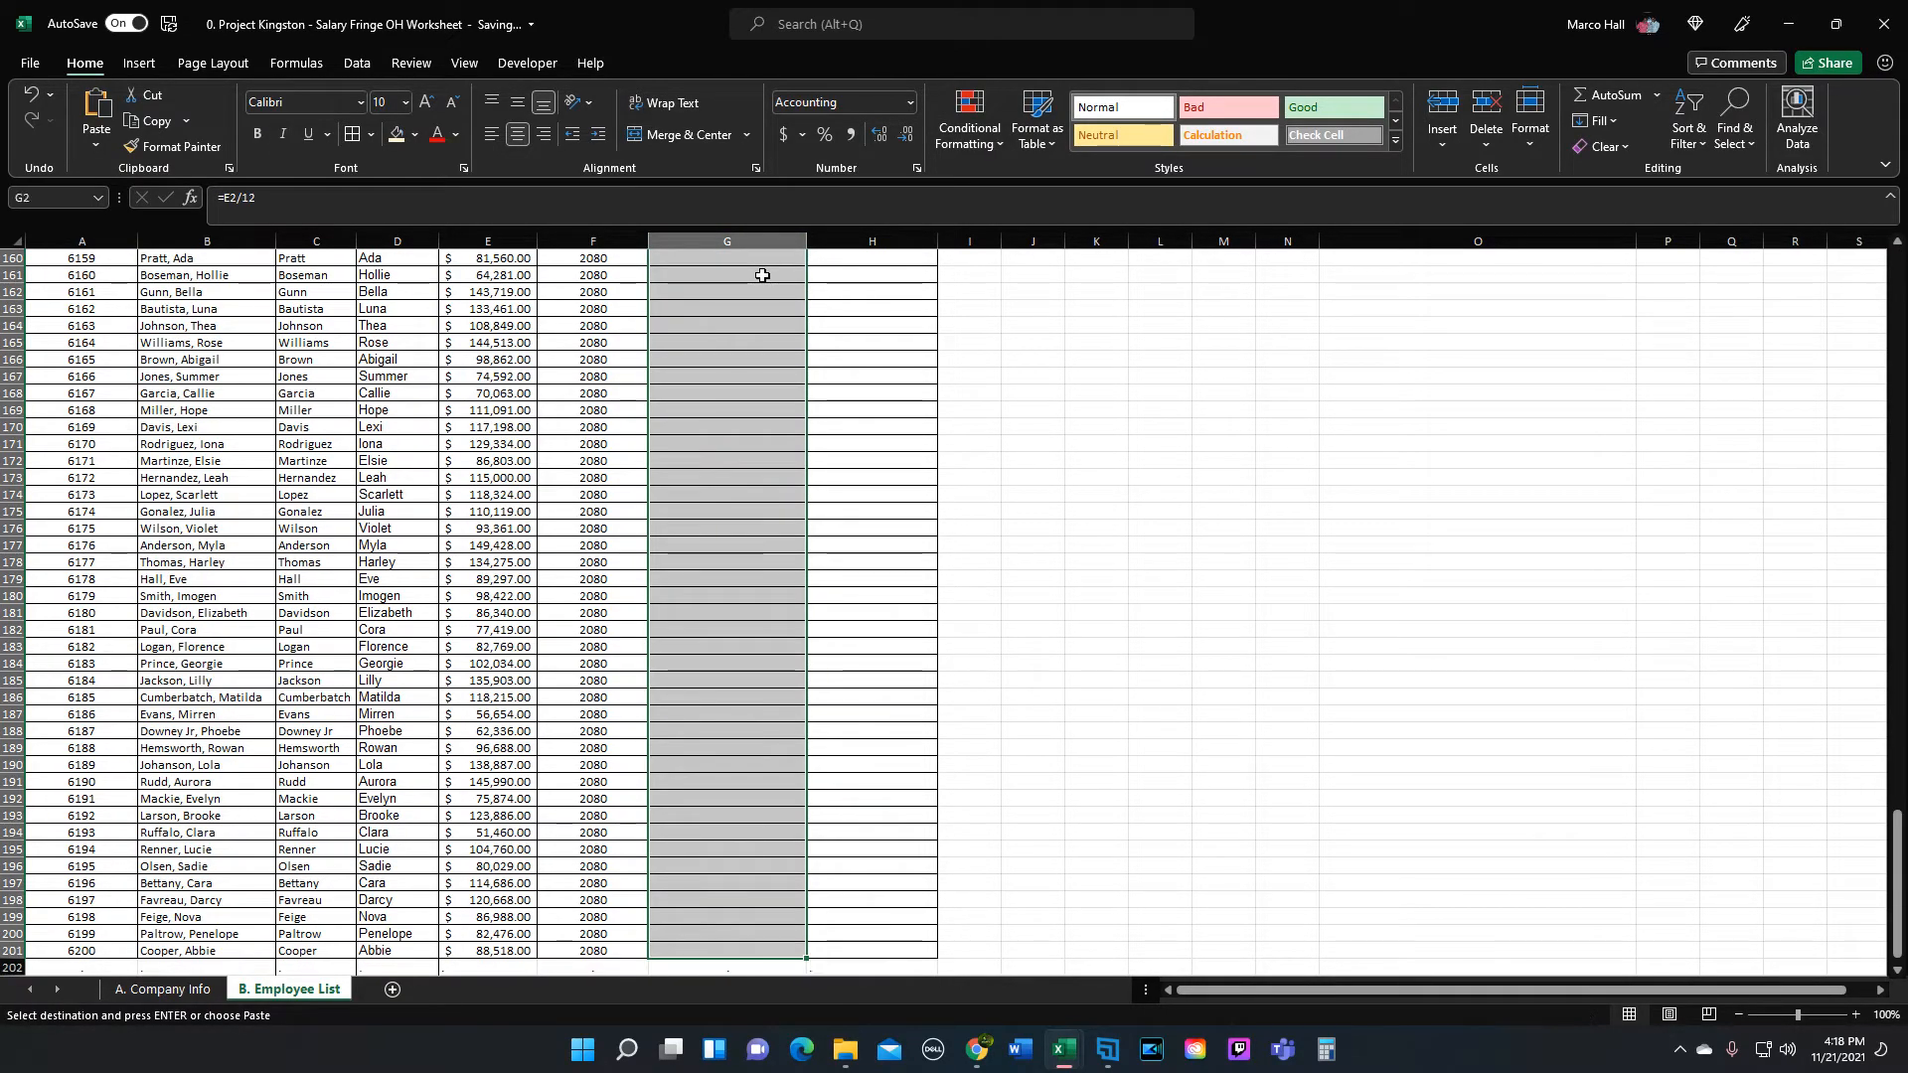
key("ctrl+BackSpace")
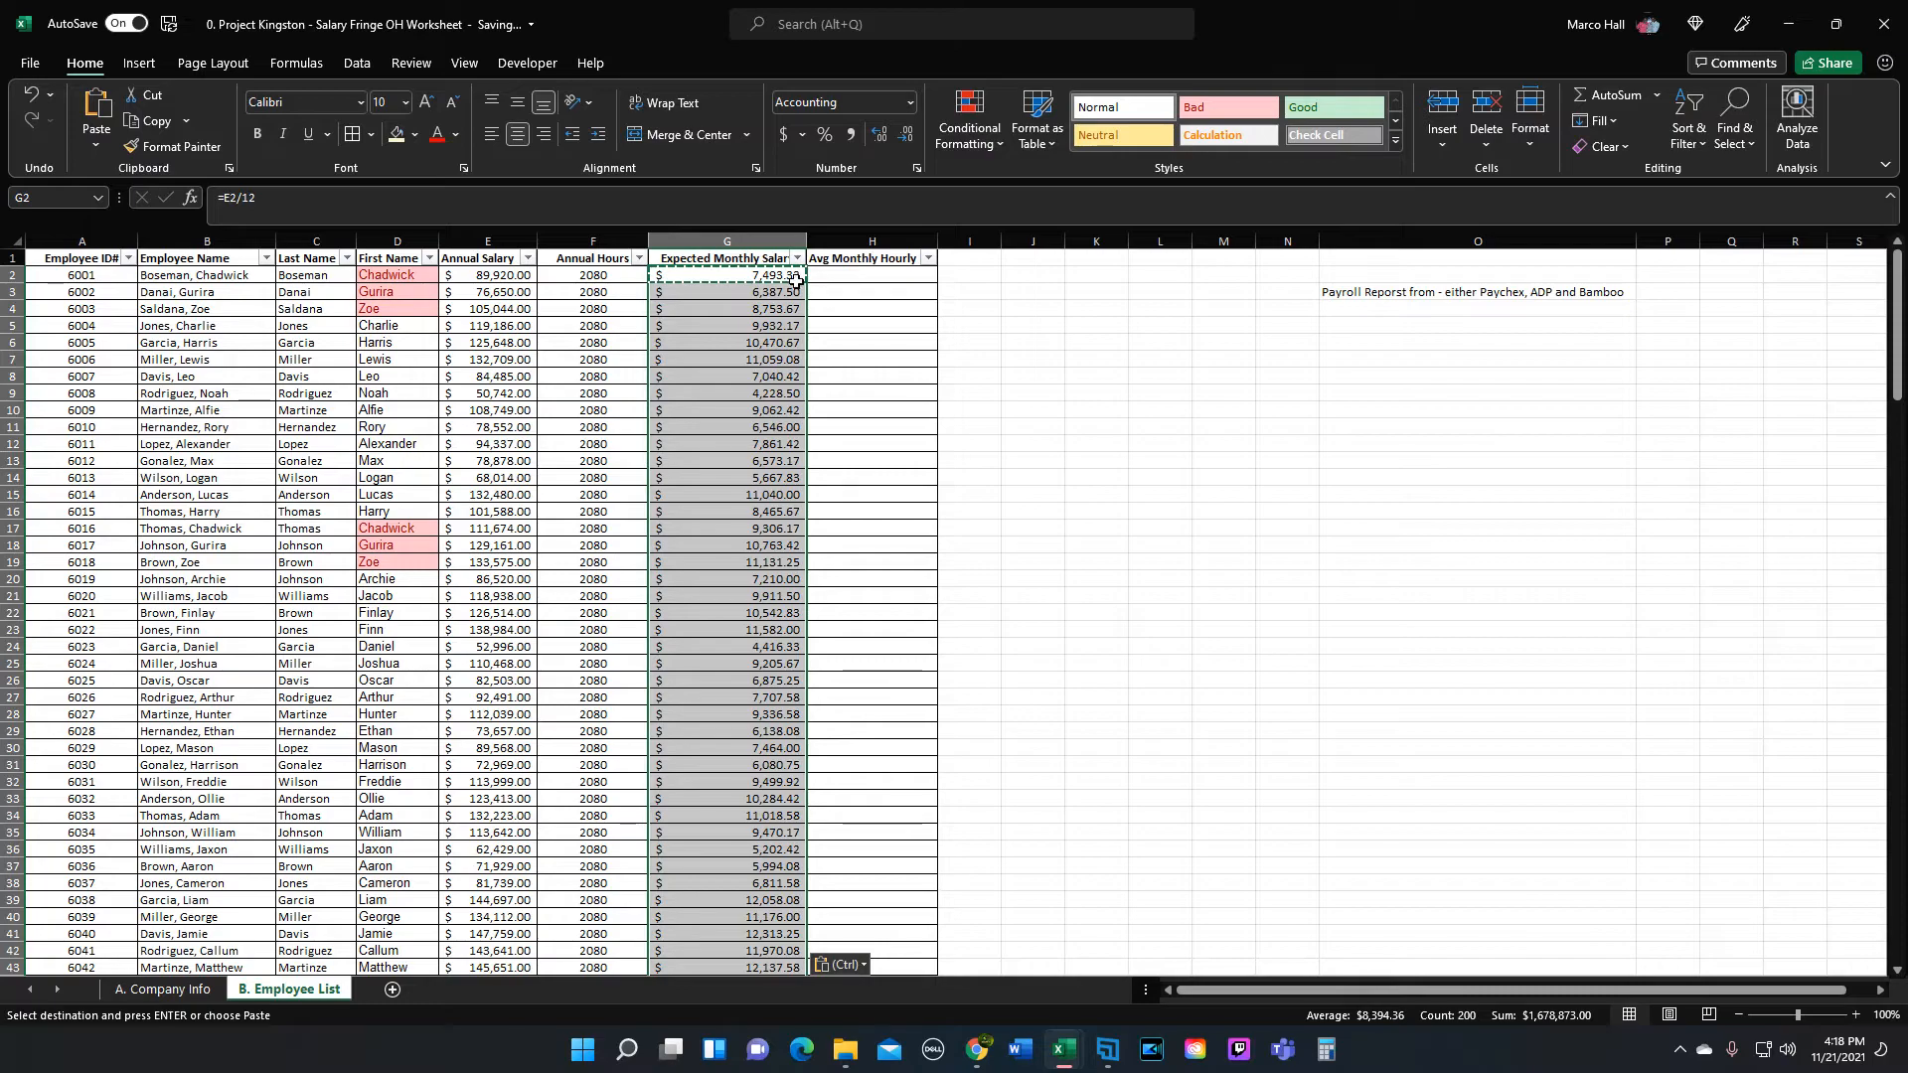
key("Left")
key("Left")
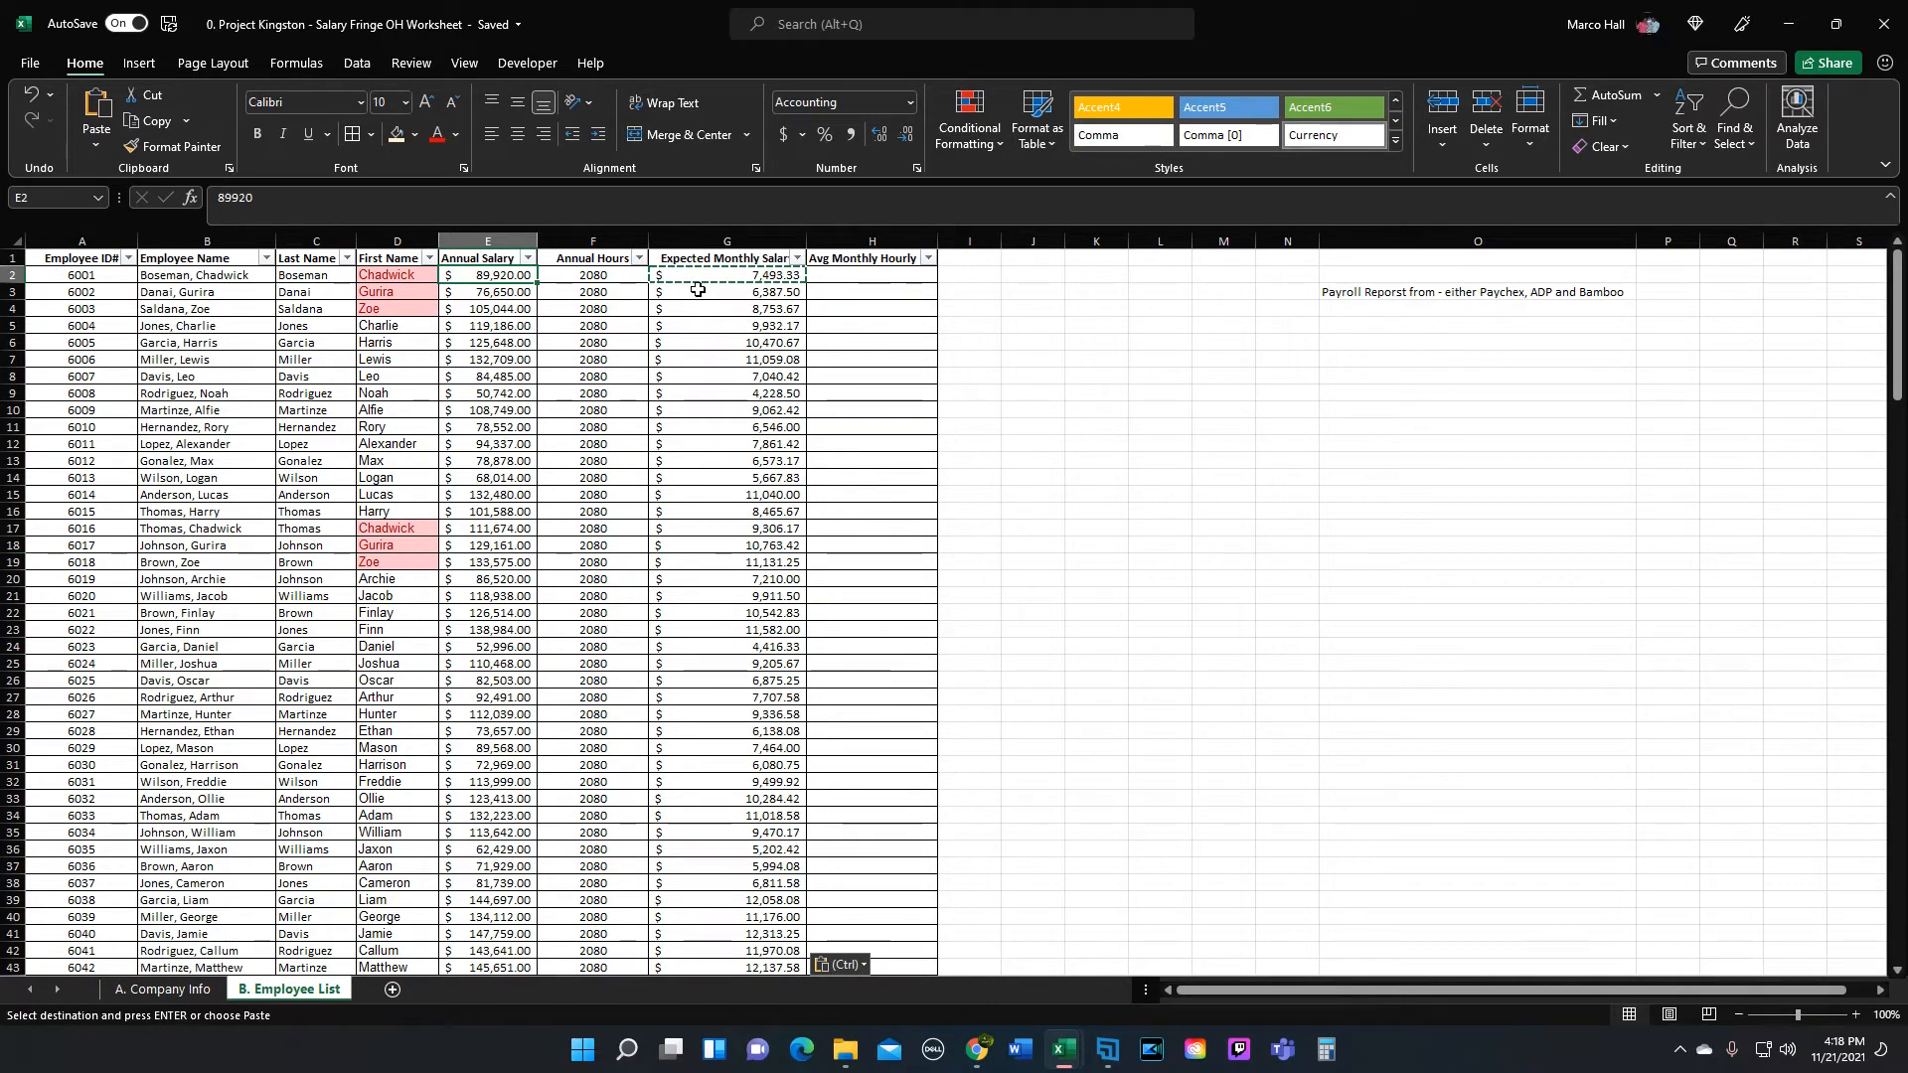
Step: Enter =F2/12 in H2 for the first employee's average monthly hours and reduce its displayed decimals to three
left_click(868, 282)
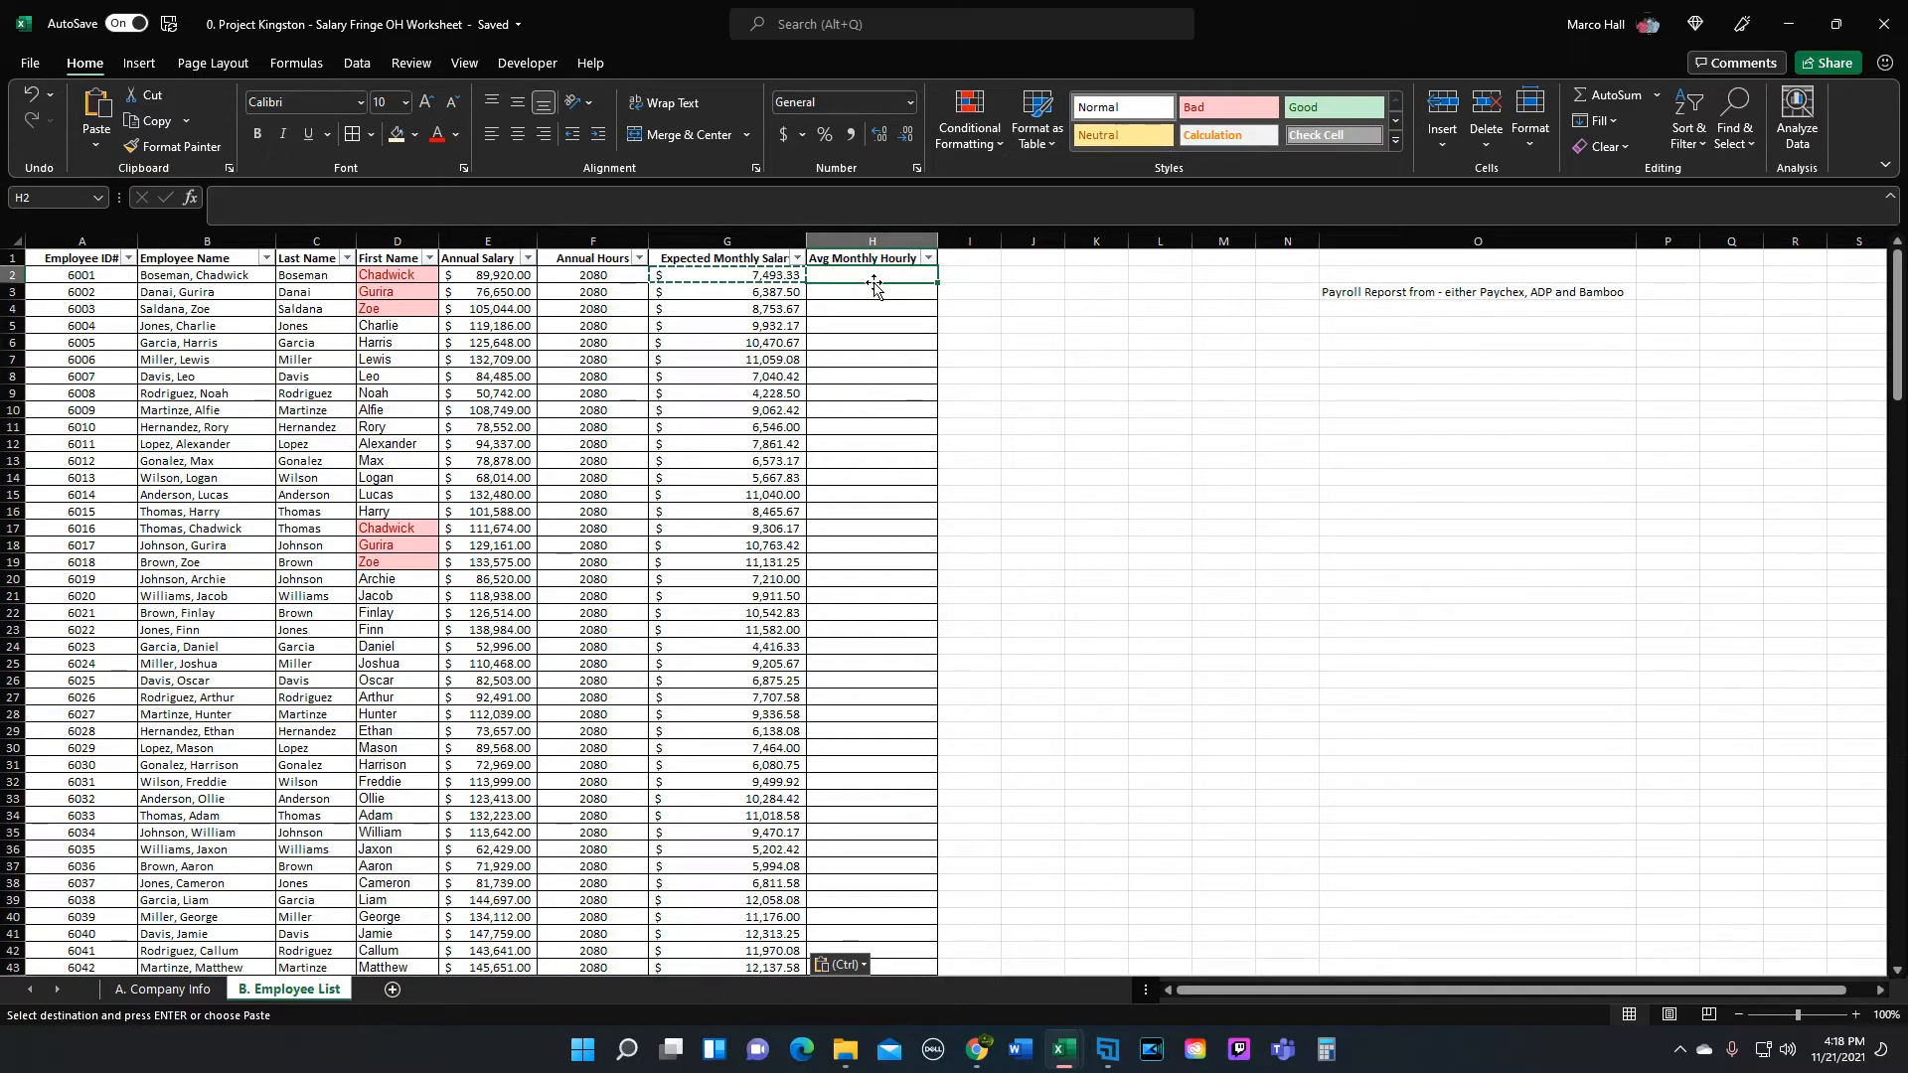
type("=")
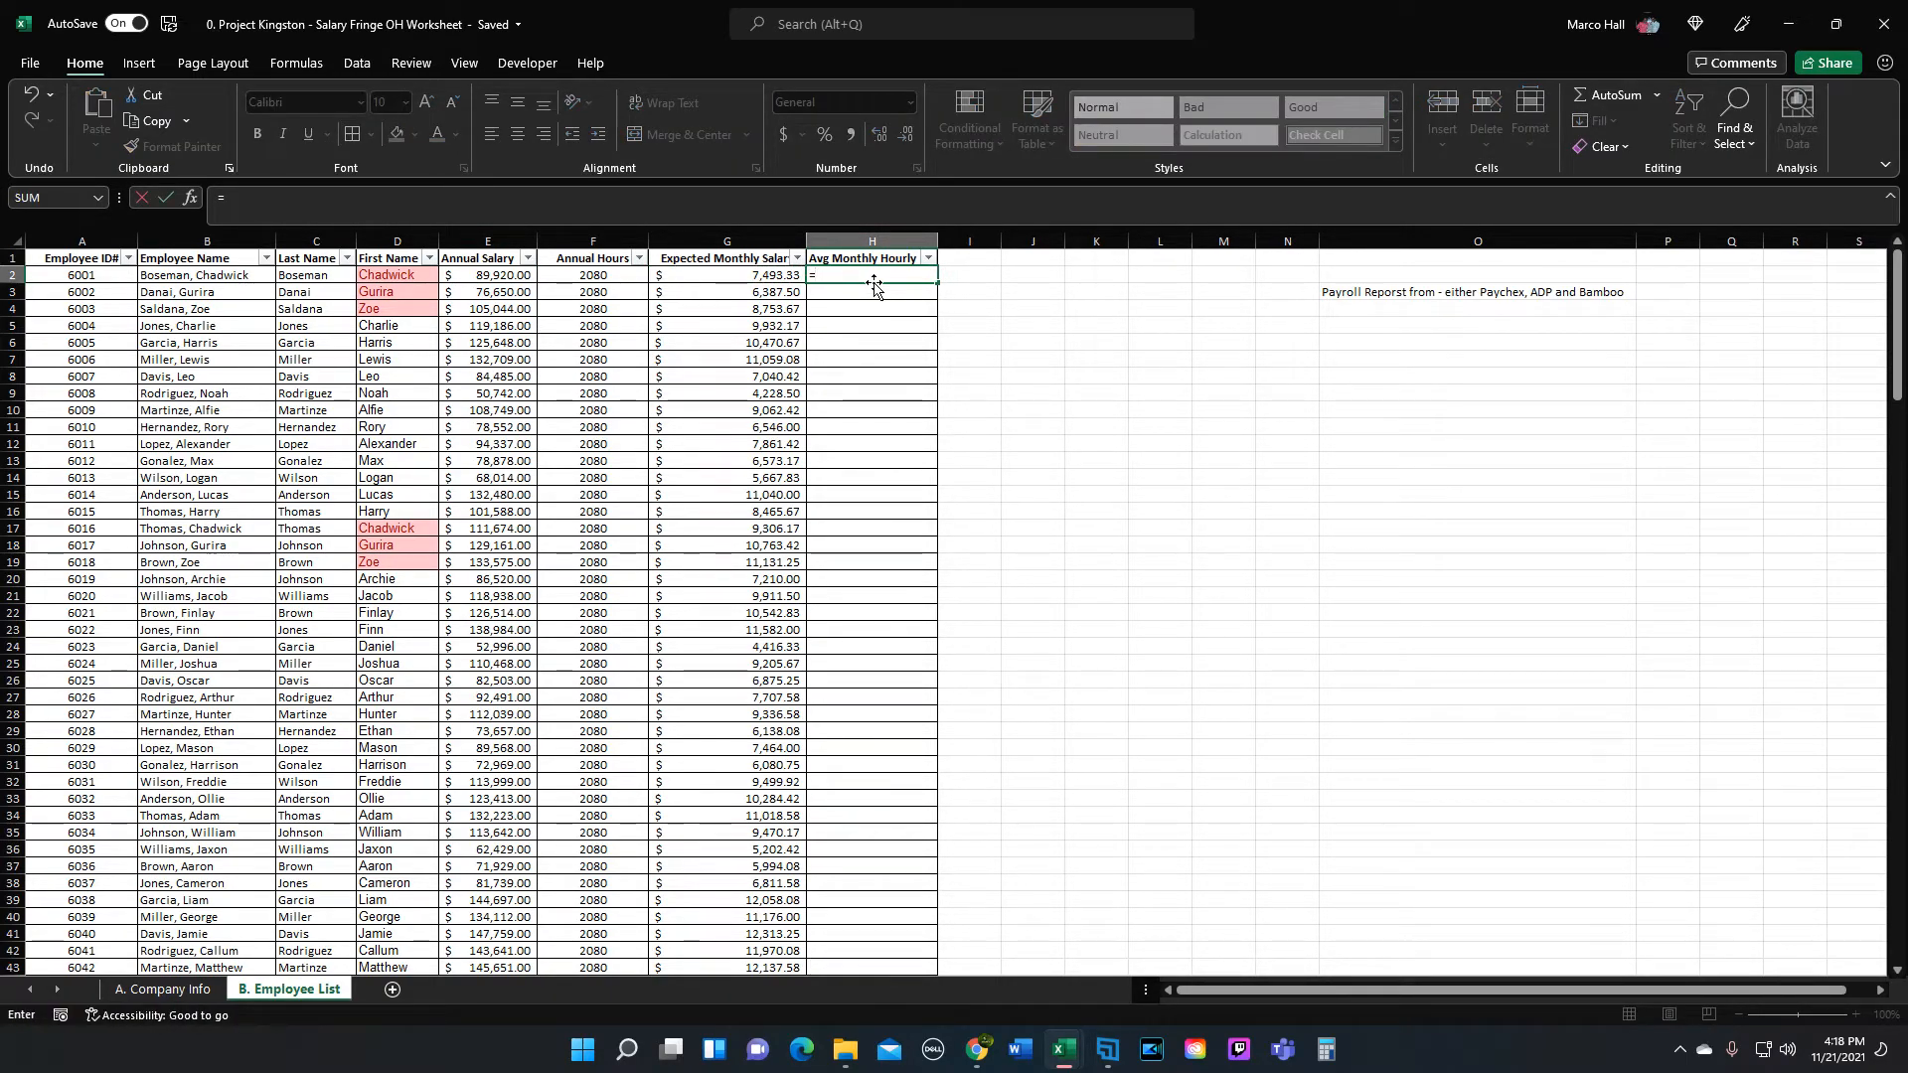
left_click(586, 274)
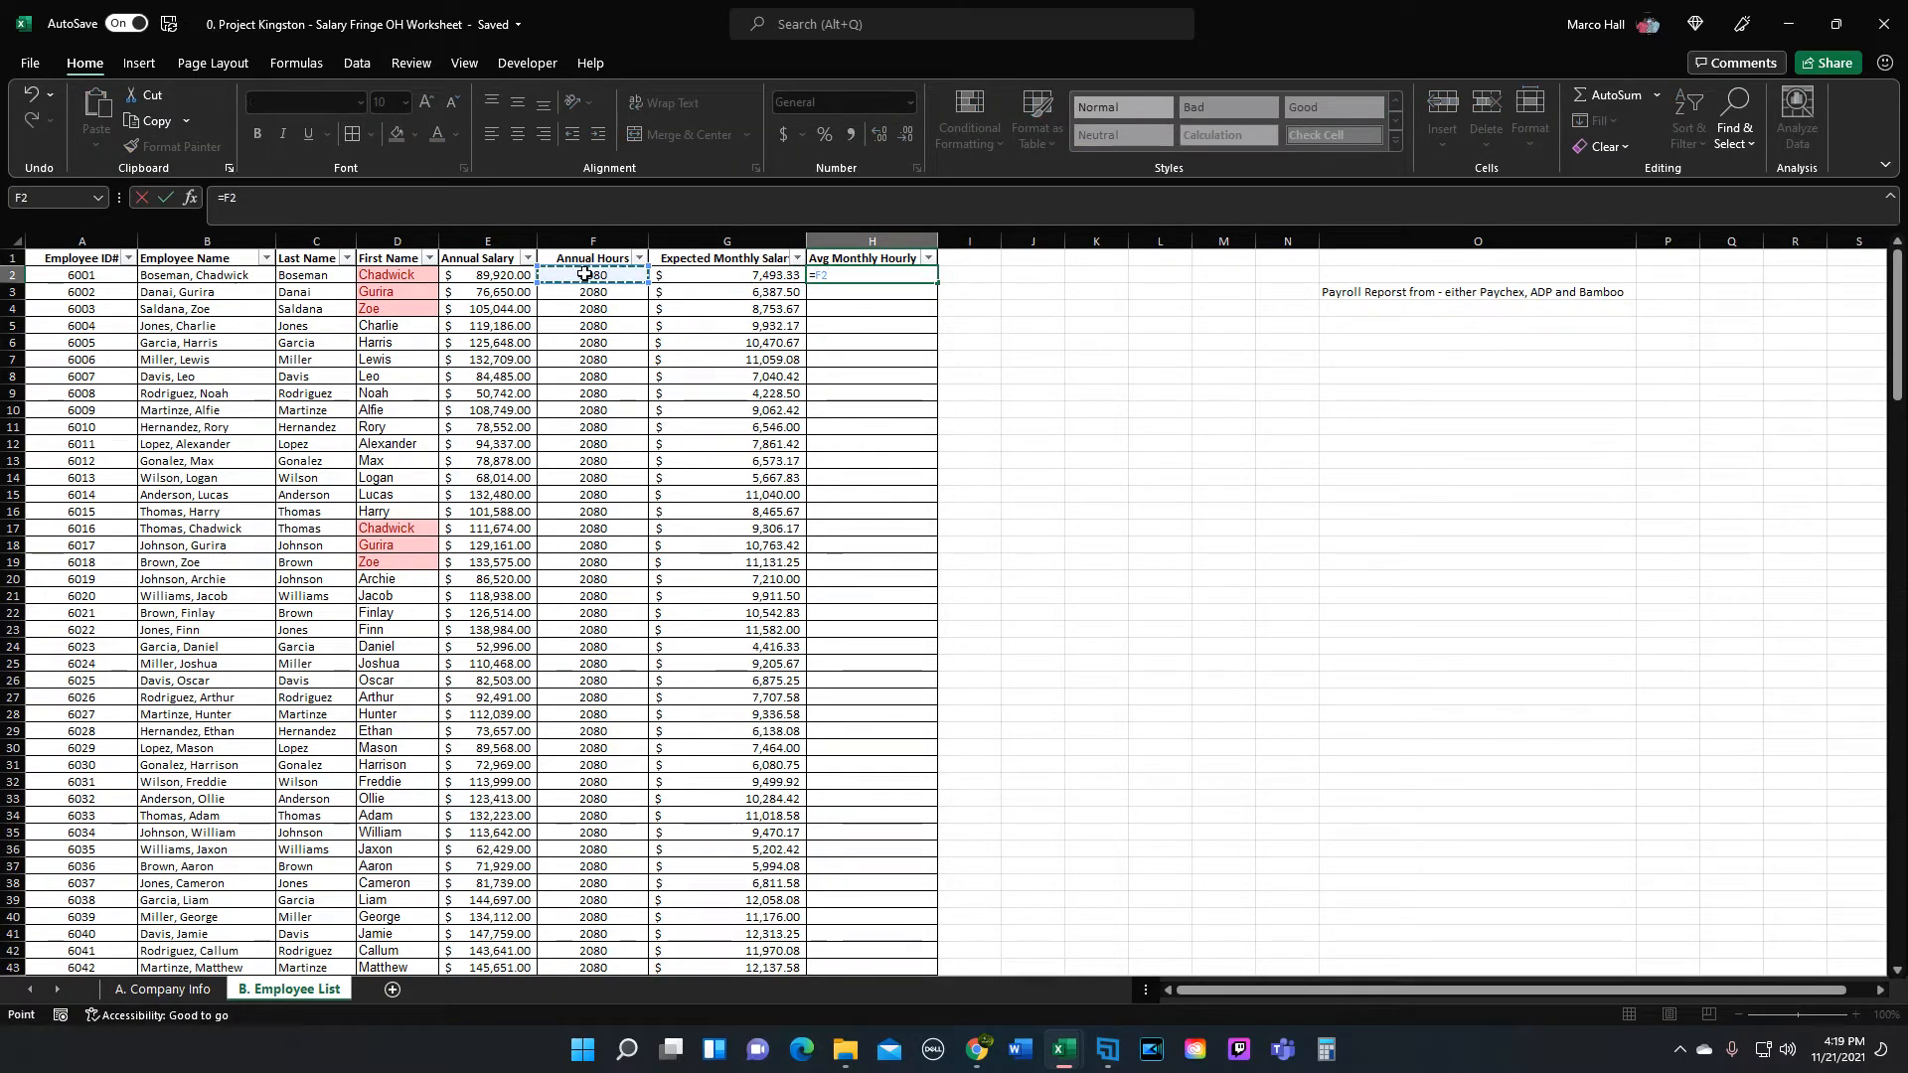
type("/12")
key("Return")
left_click(867, 277)
left_click(907, 133)
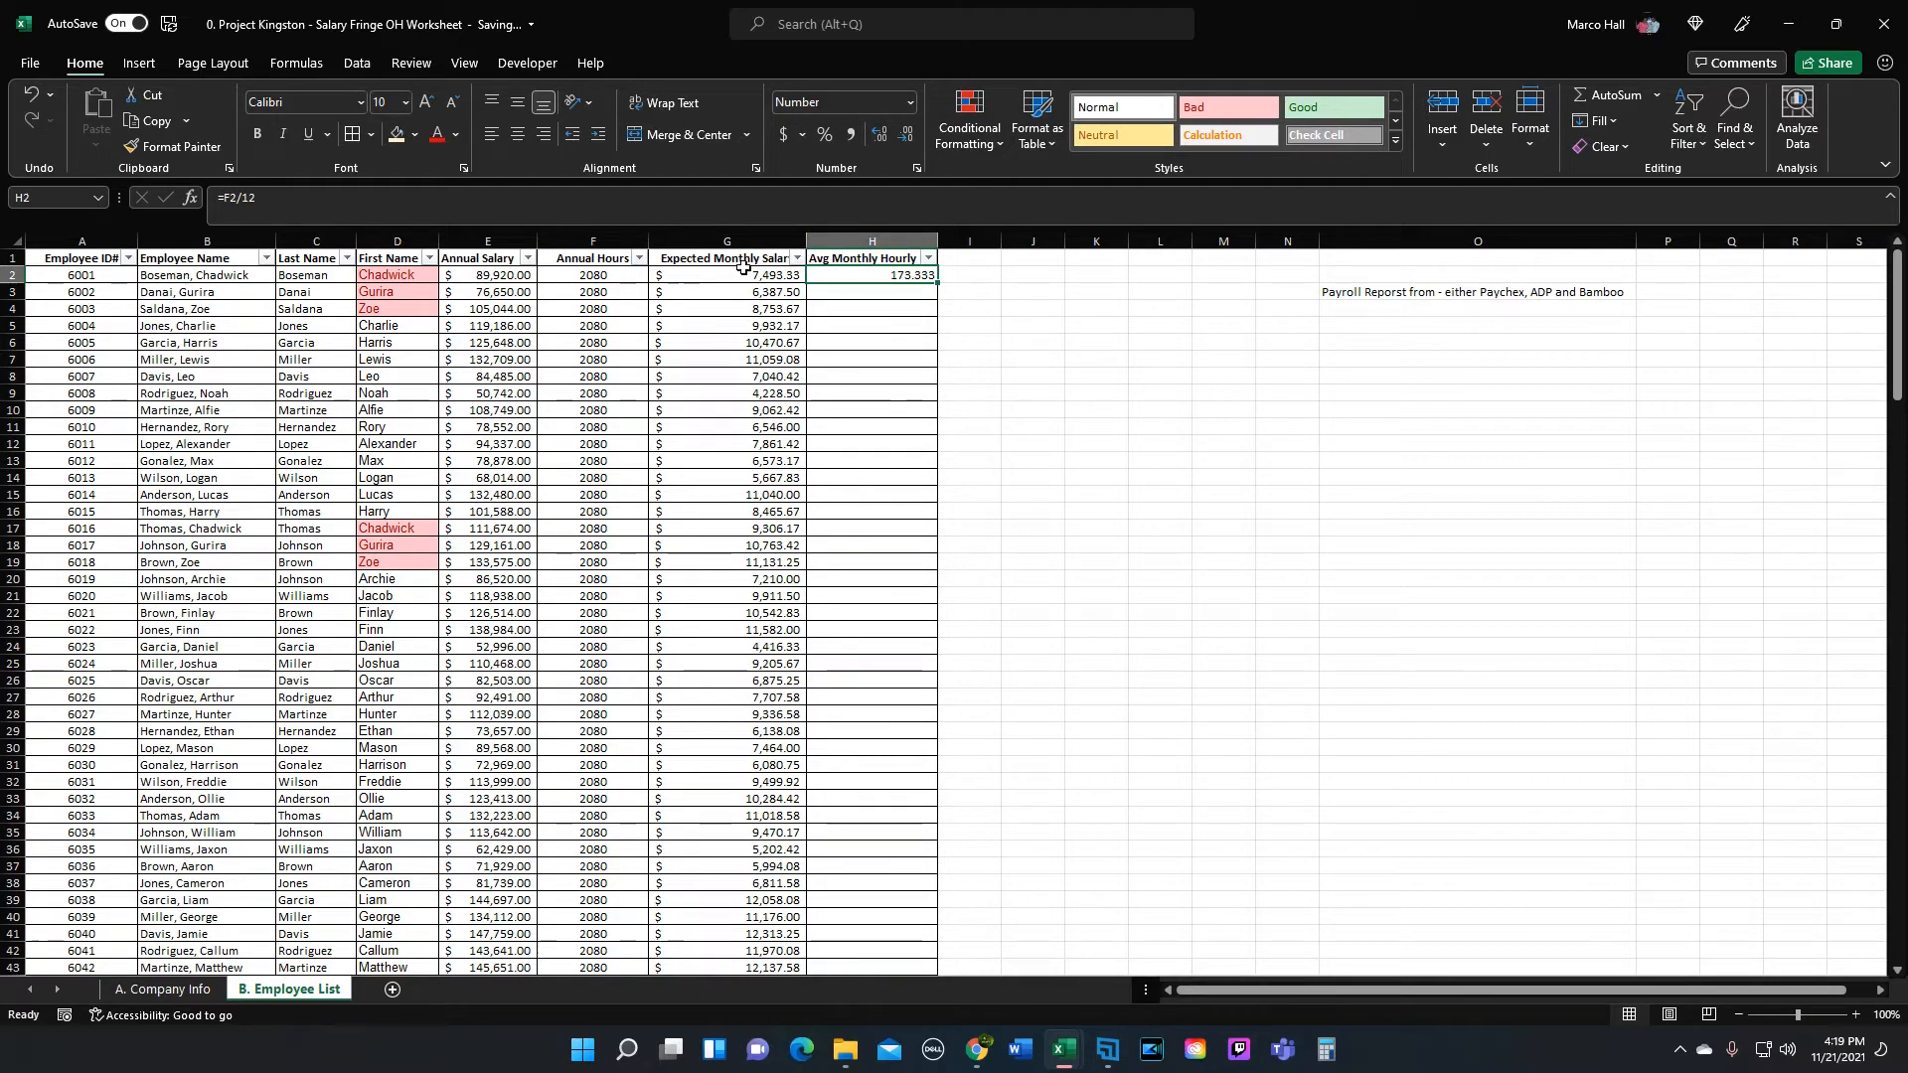
Step: Remove the center alignment from the whole Expected Monthly Salary column
left_click(750, 242)
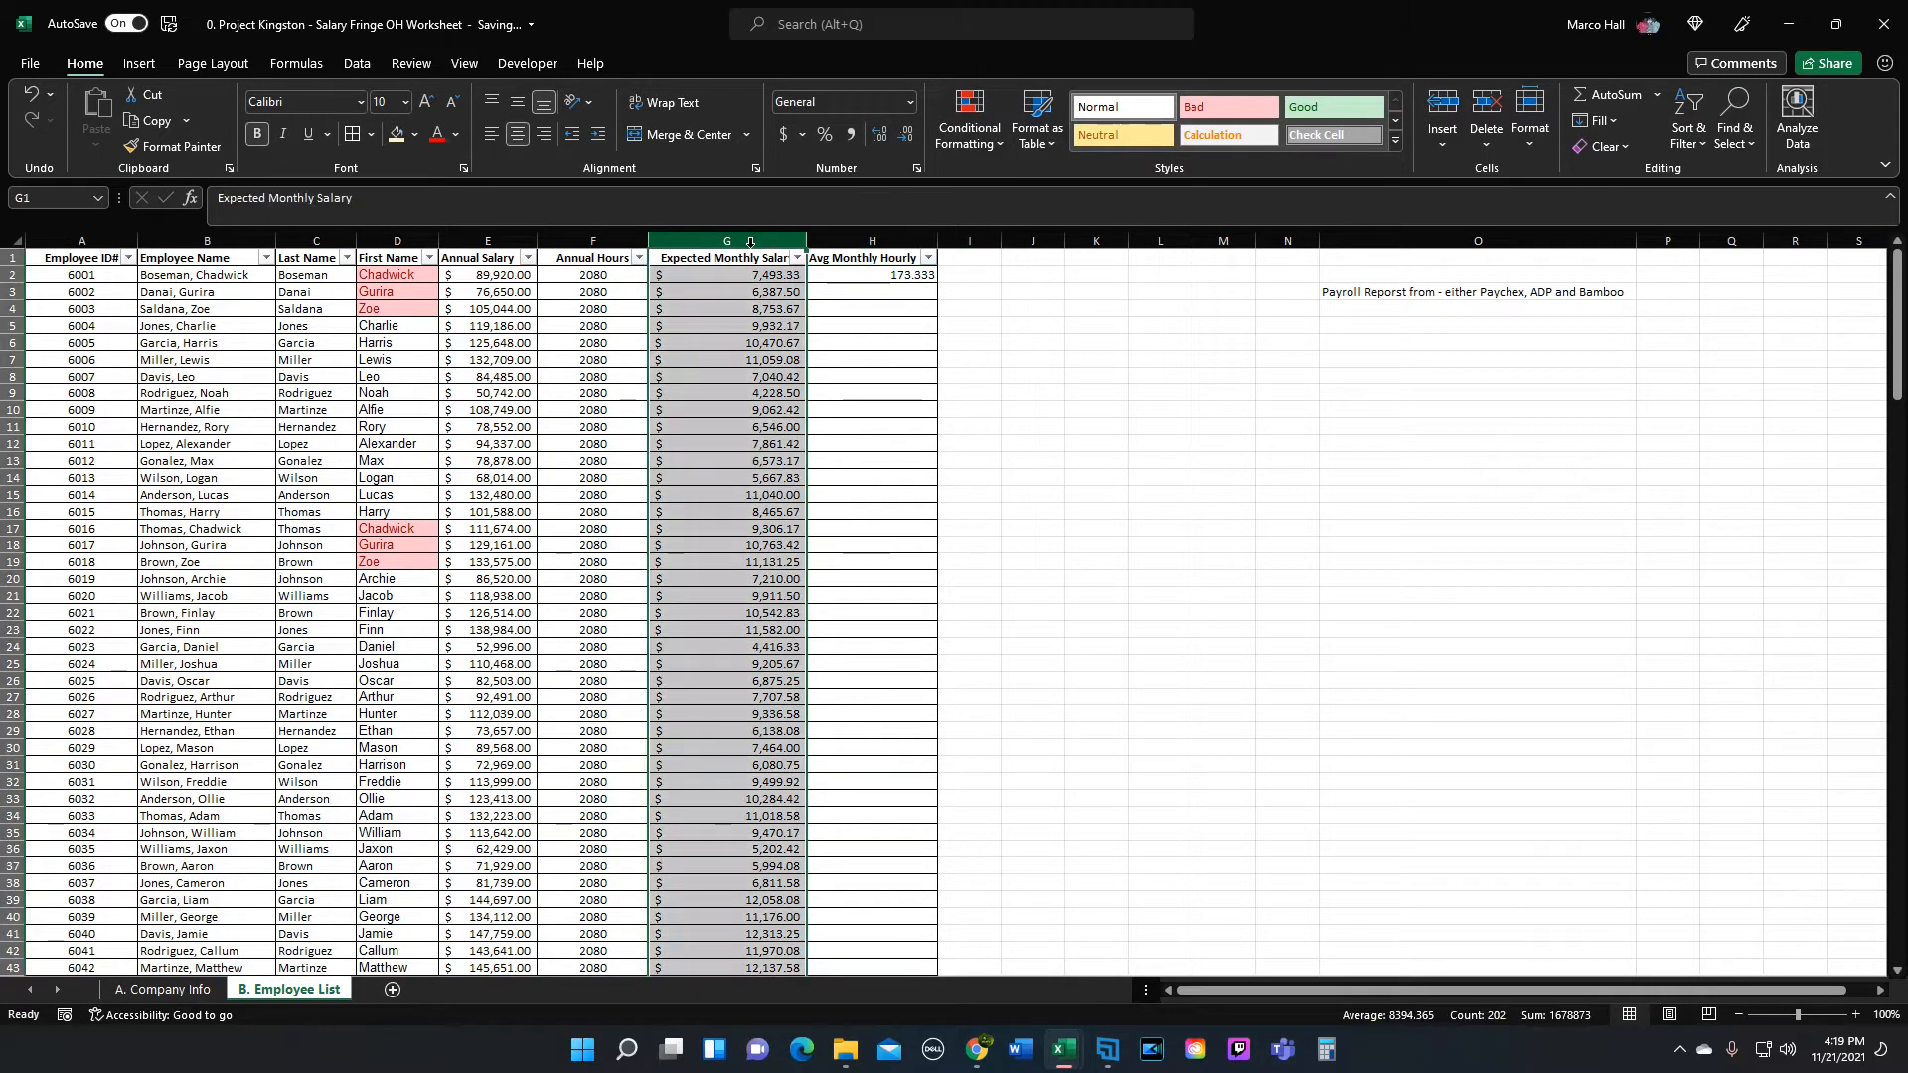
left_click(517, 134)
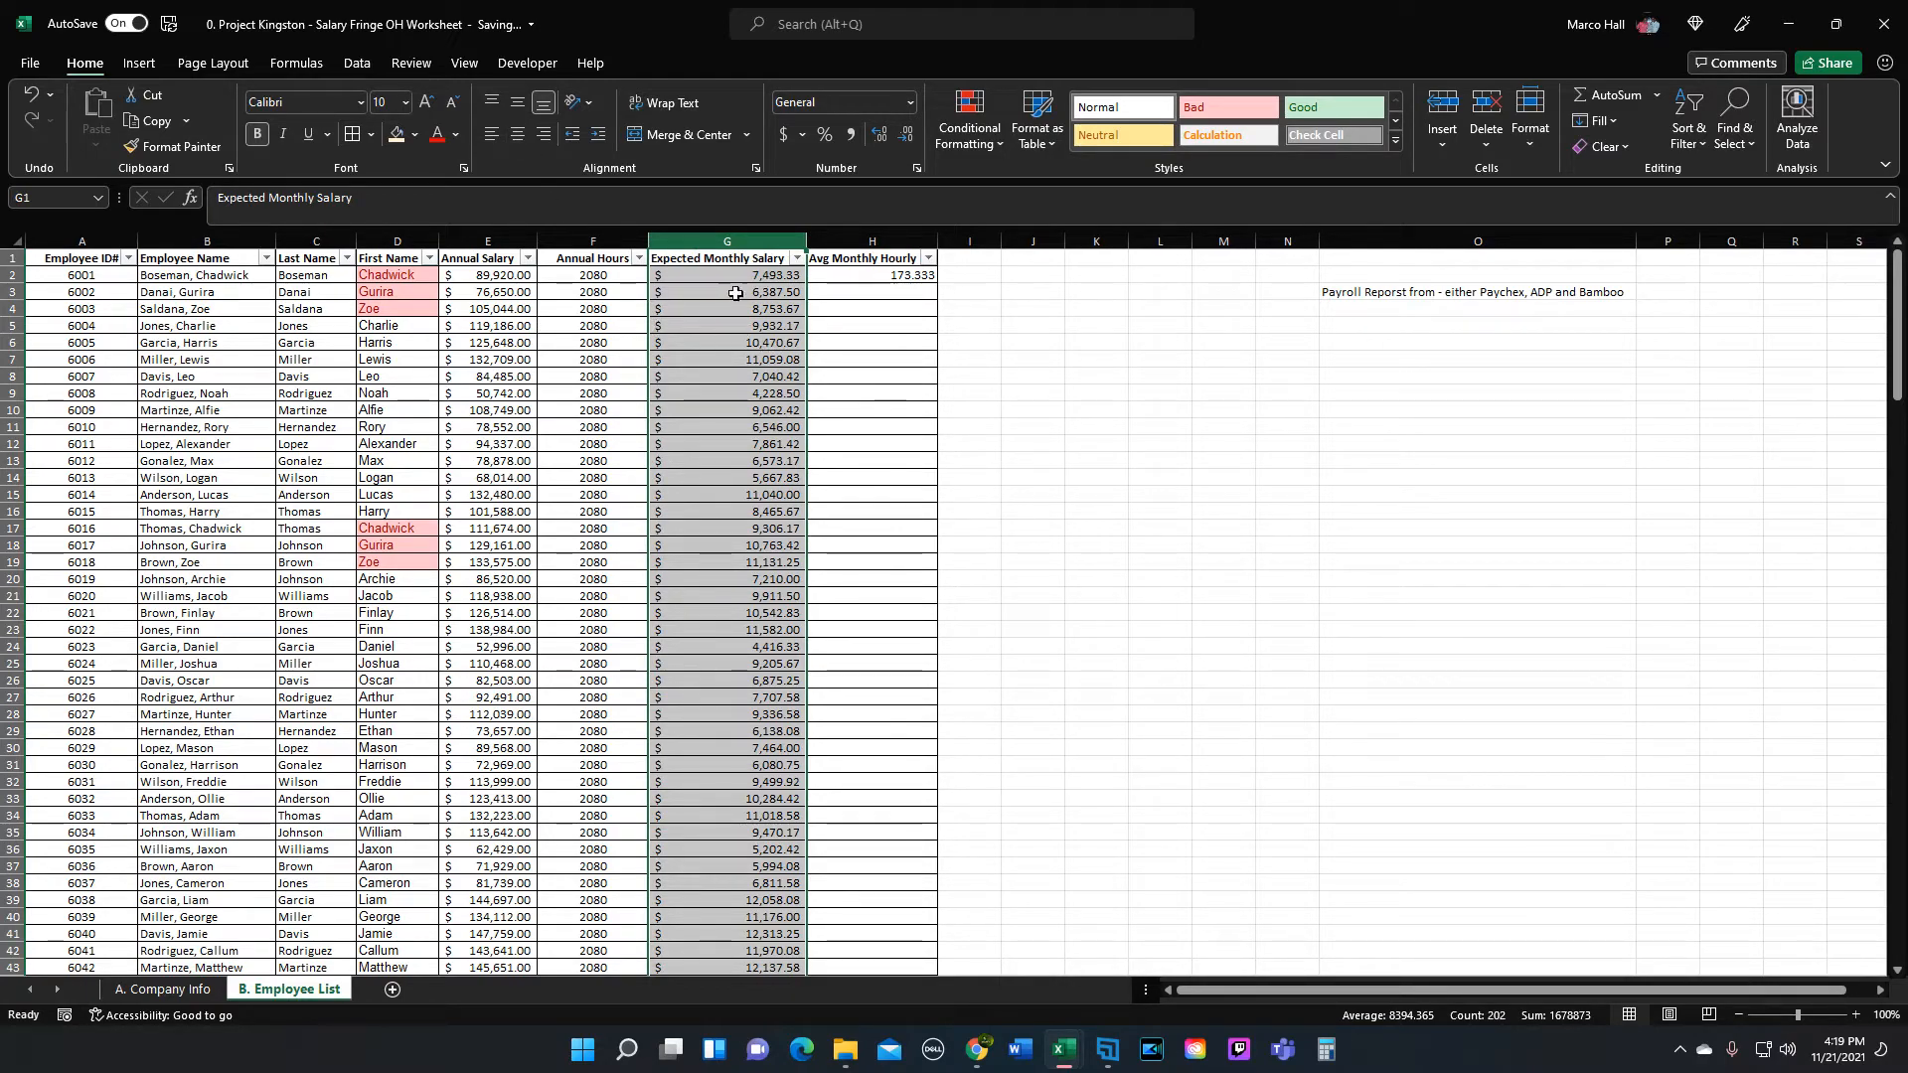
left_click(736, 277)
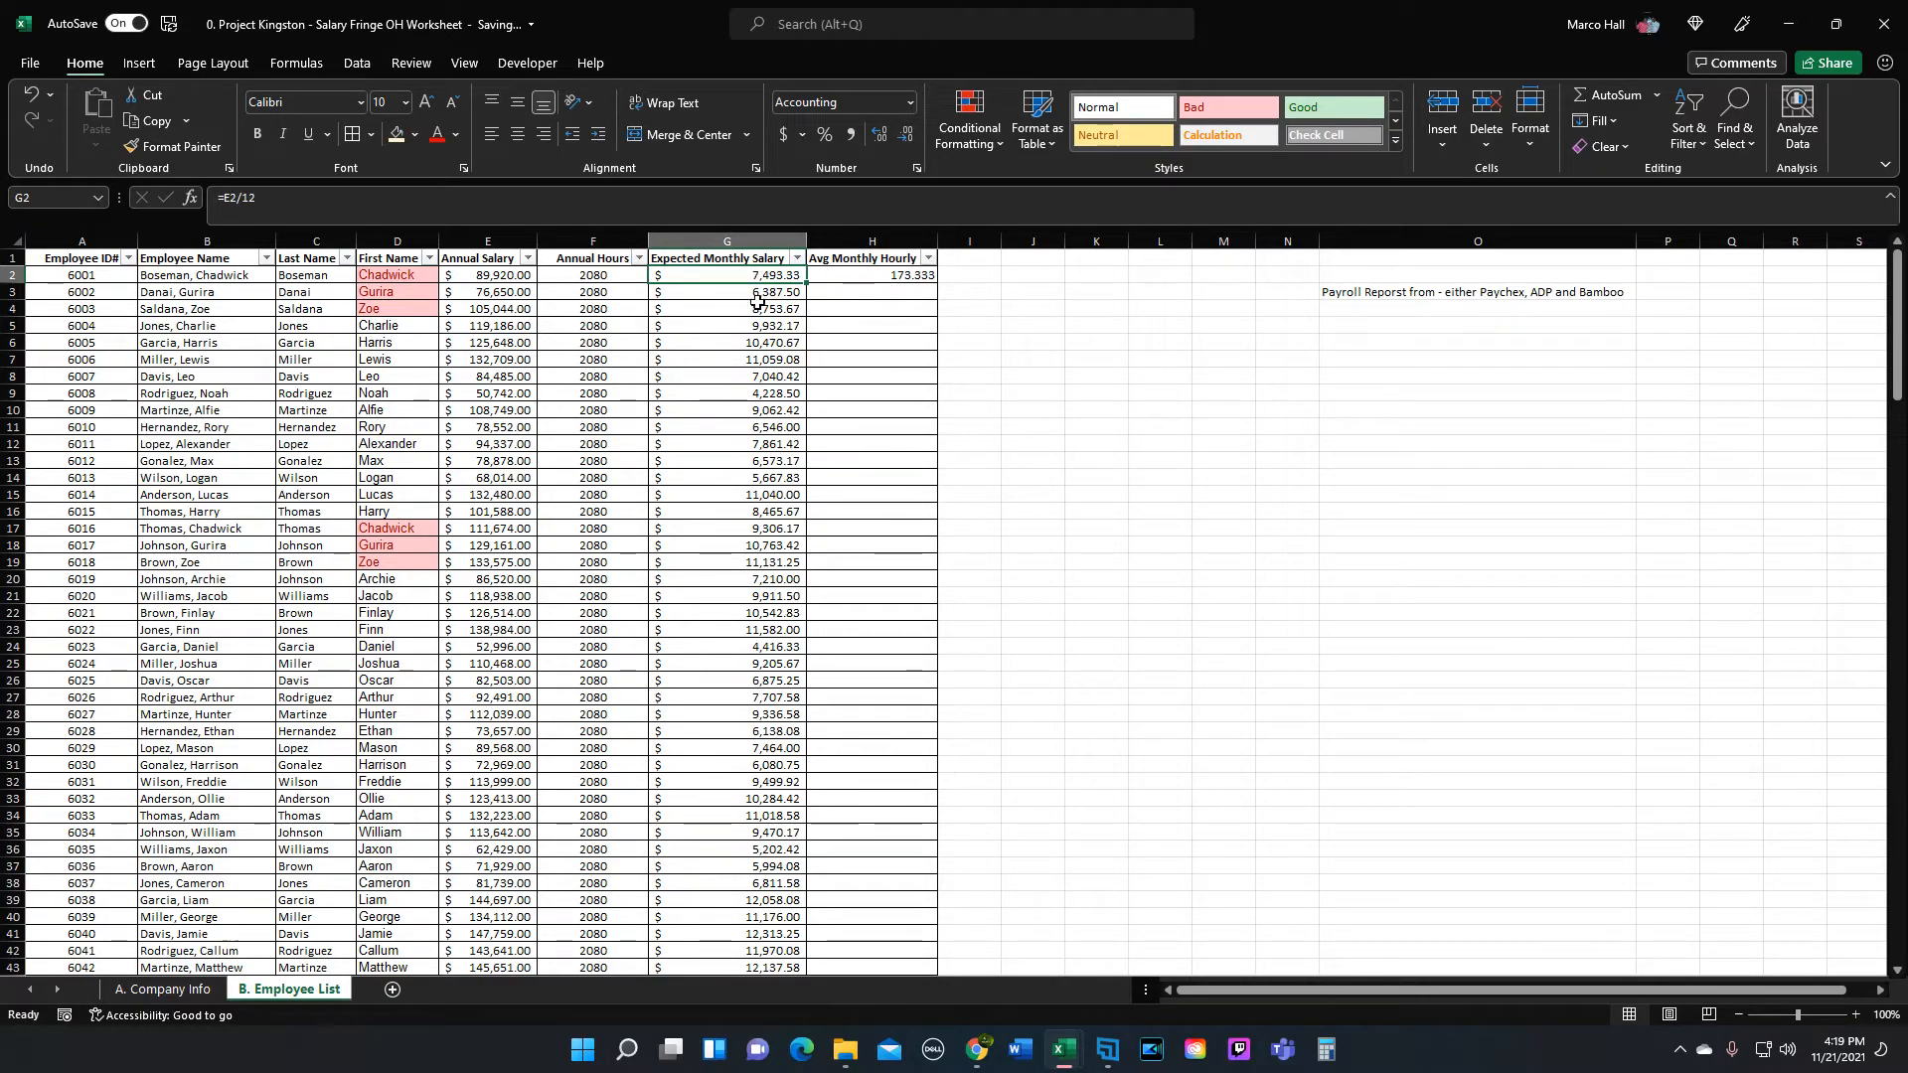
Step: Copy the formula from H2 down through H201 and show the Avg Monthly Hourly values without decimals
left_click(858, 272)
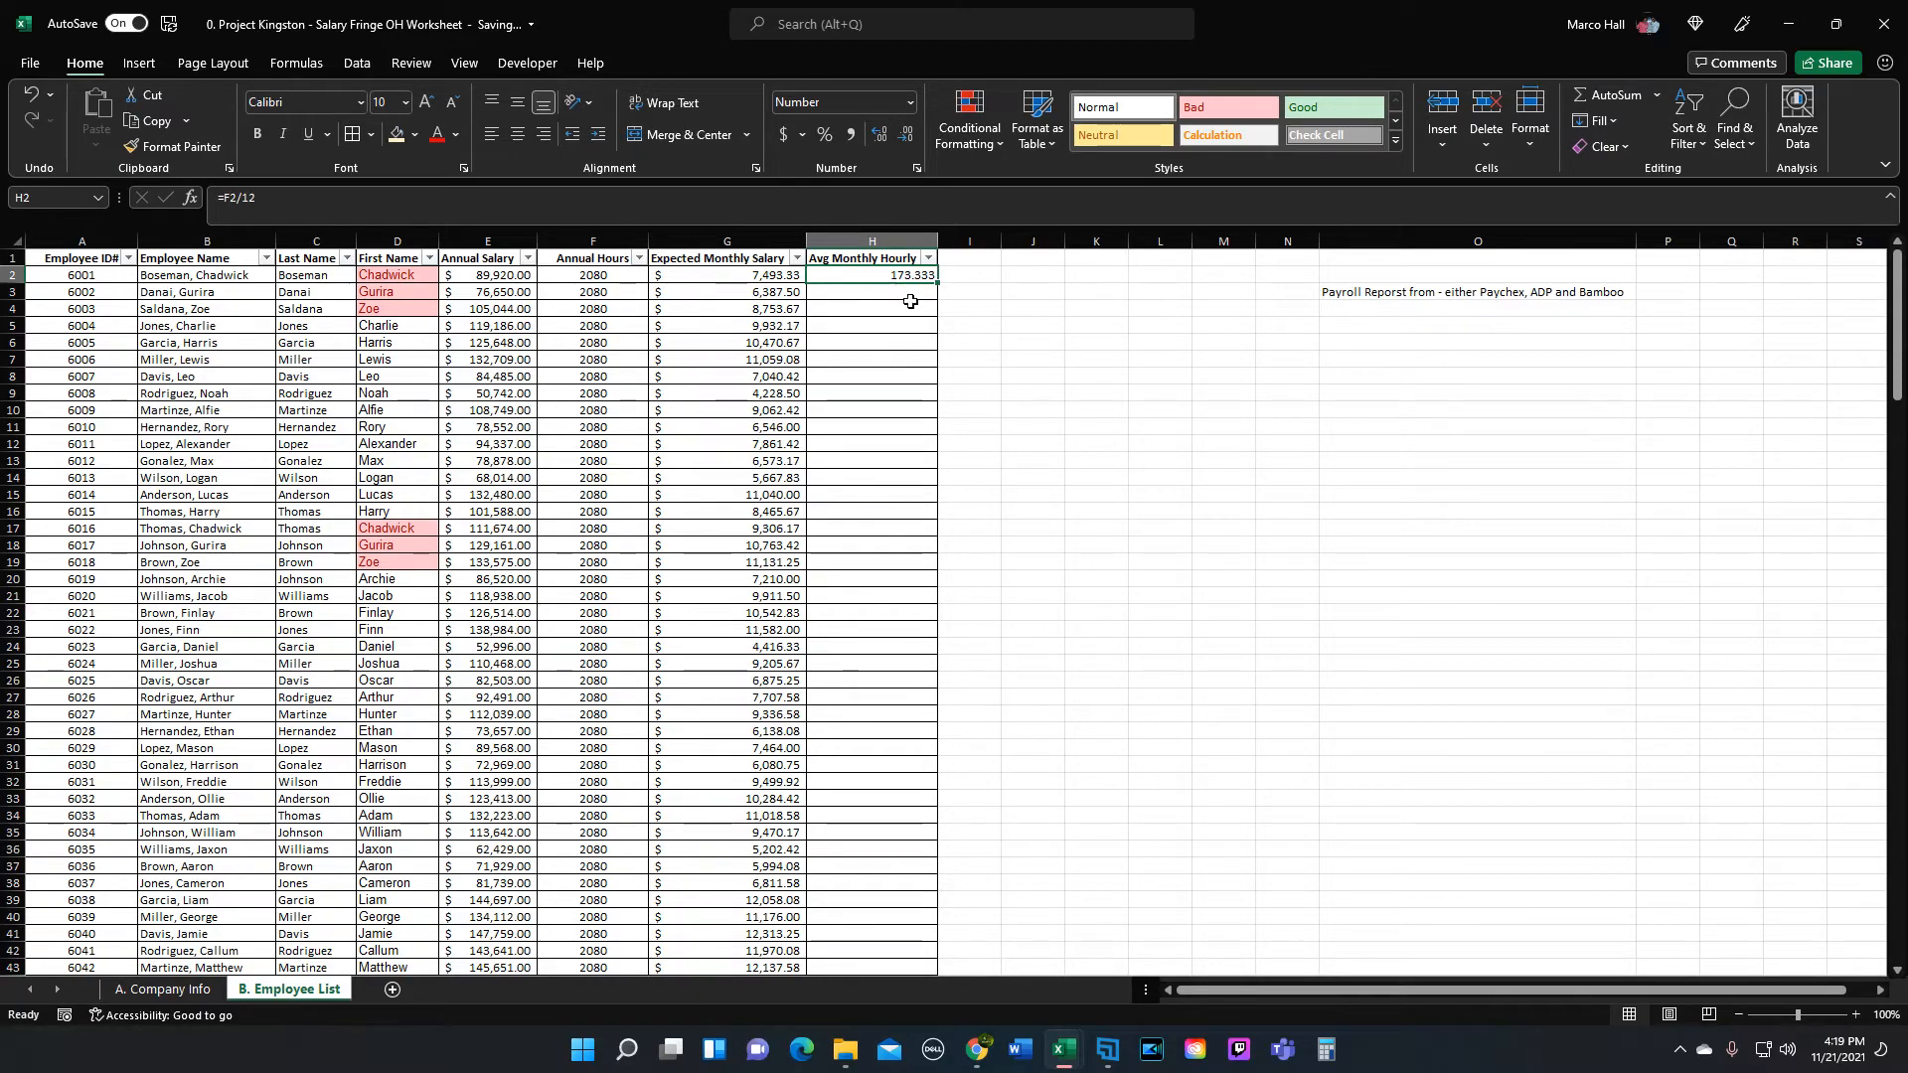
key("ctrl+c")
key("ctrl+shift+Down")
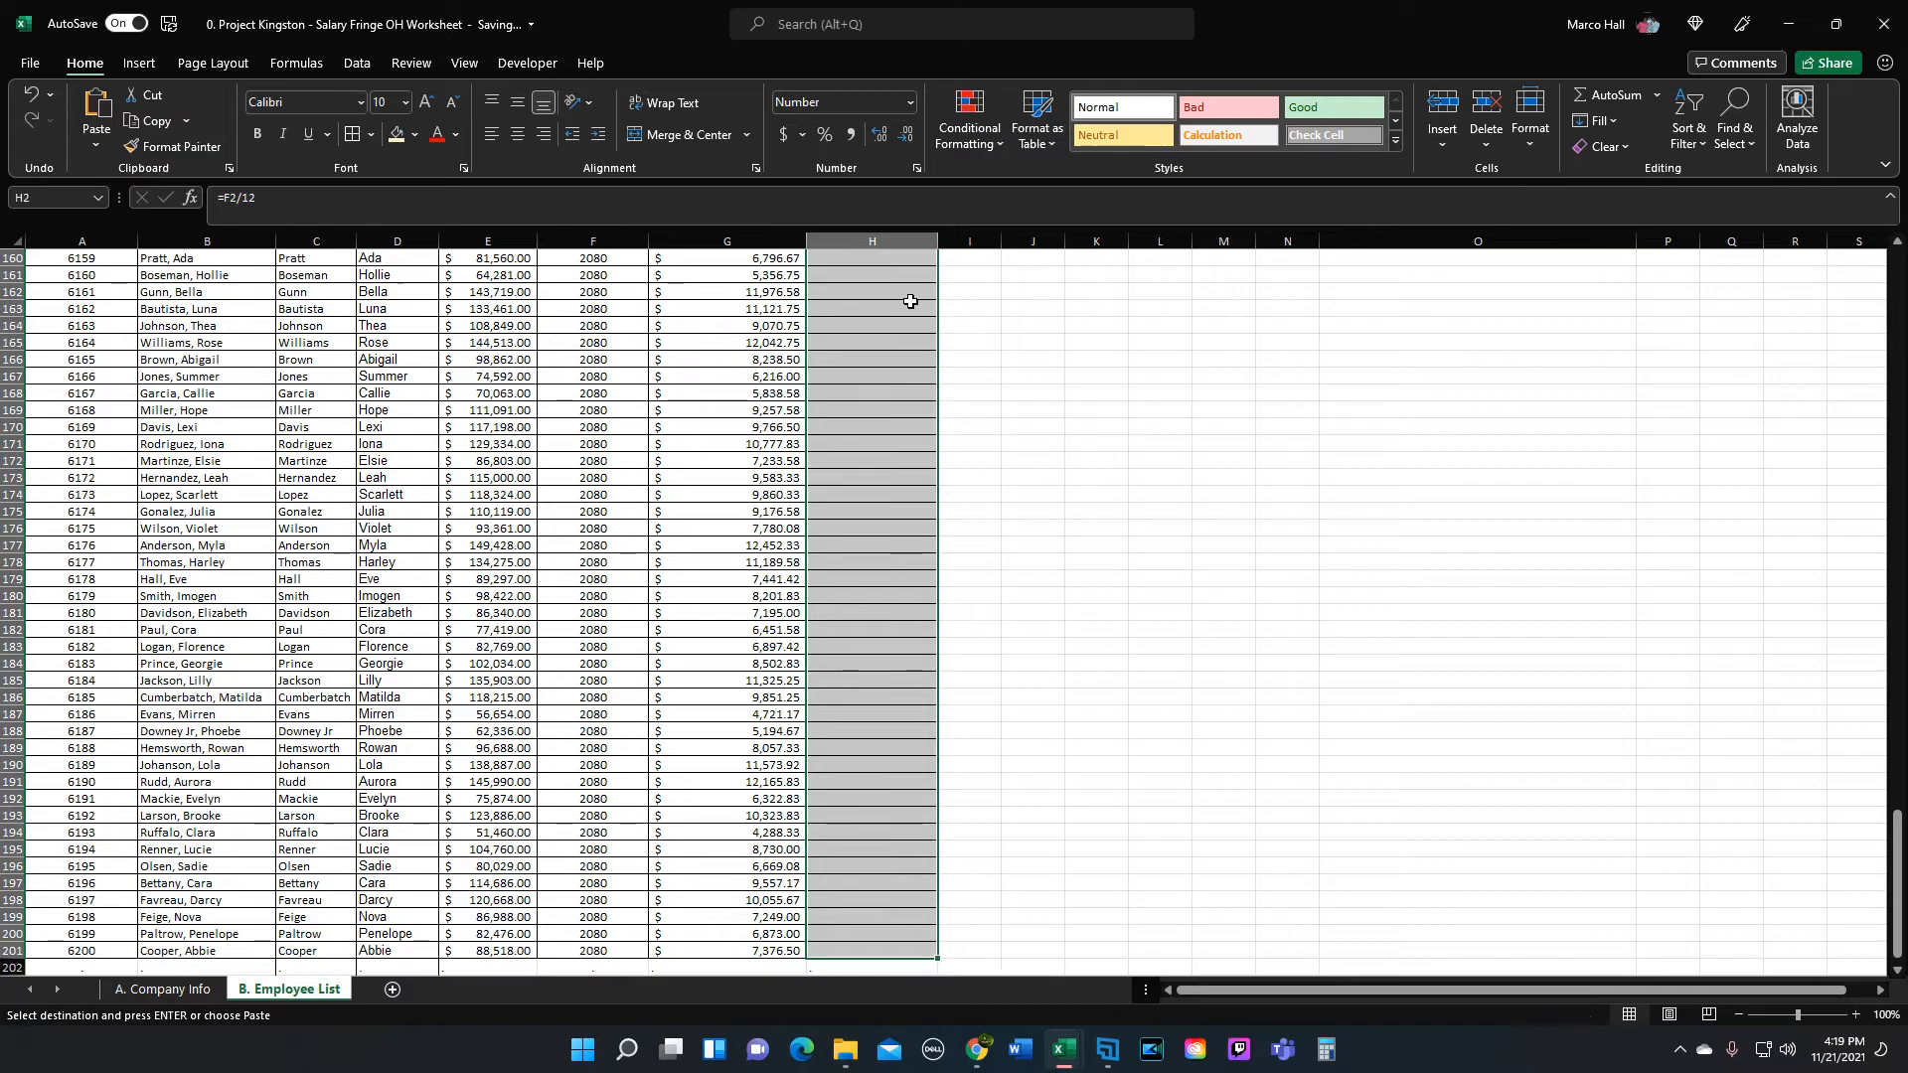
key("ctrl+v")
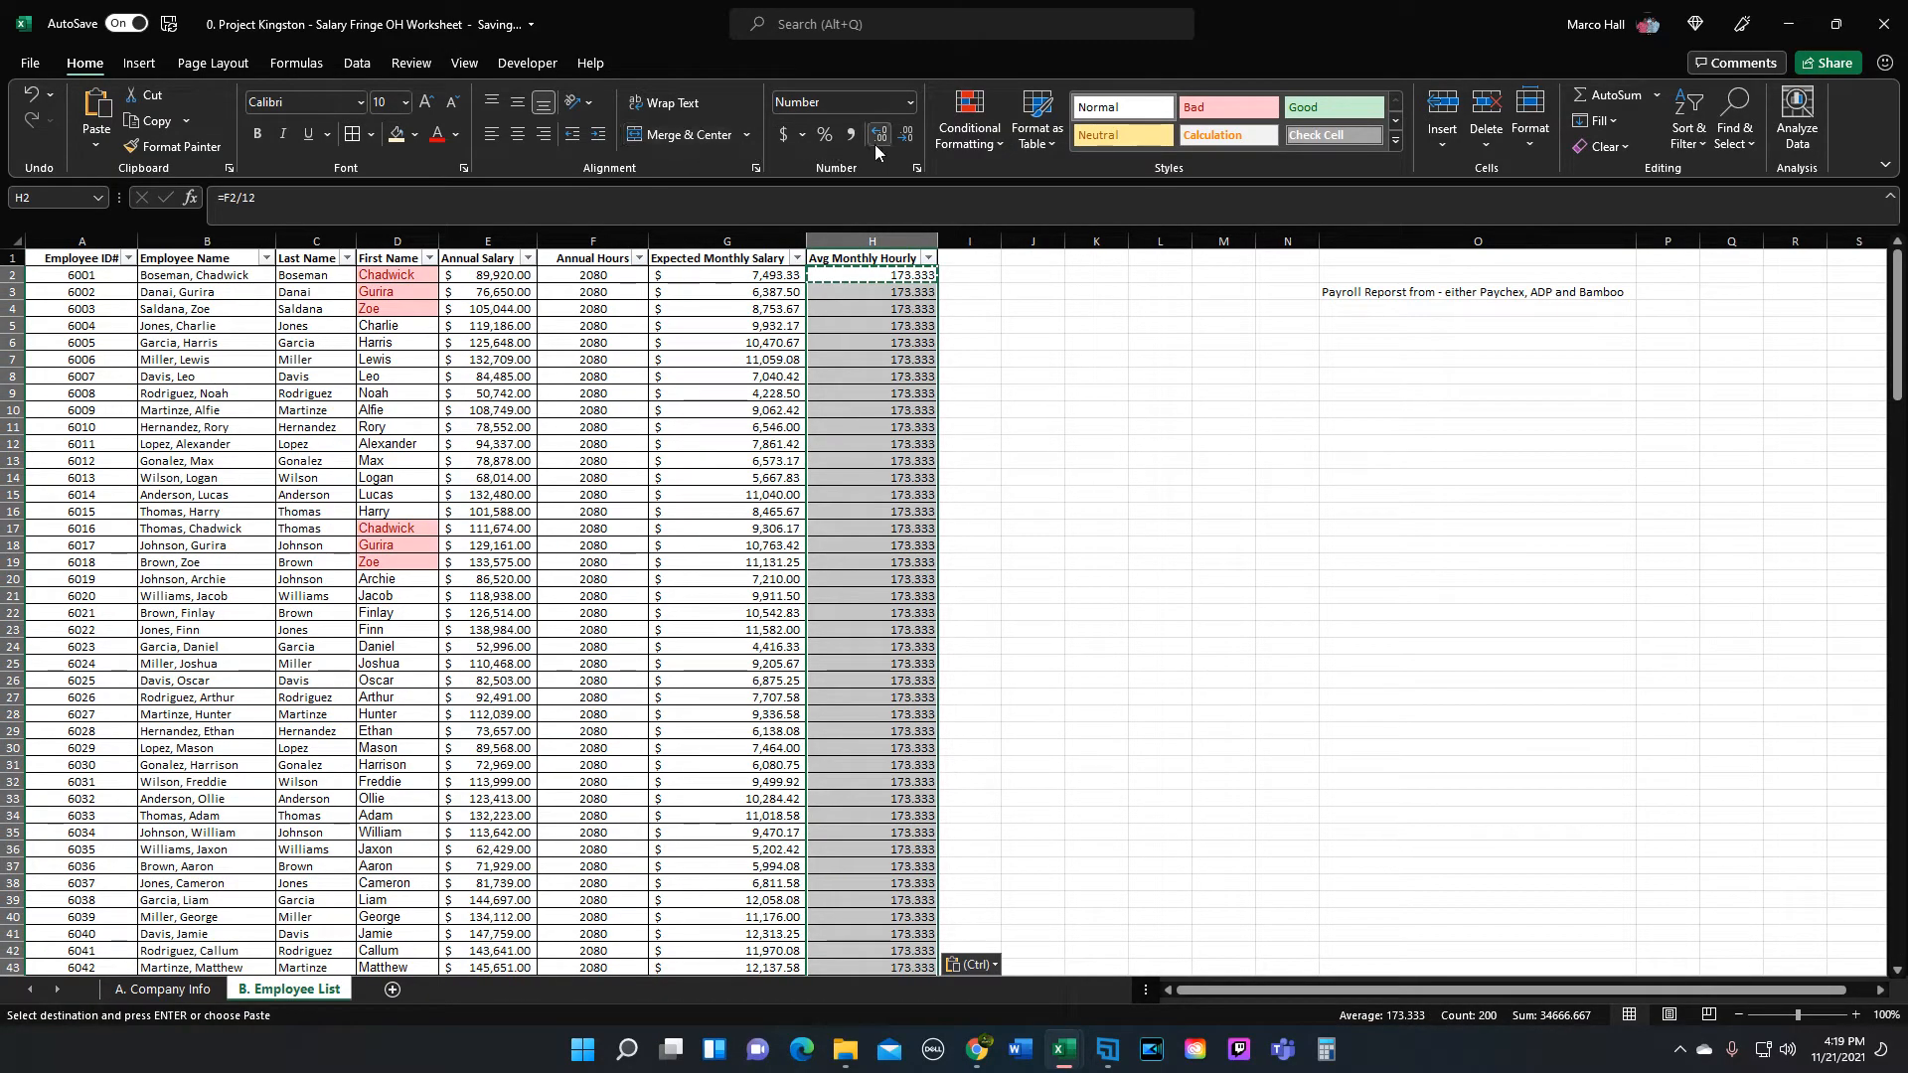
left_click(902, 134)
left_click(902, 134)
left_click(902, 134)
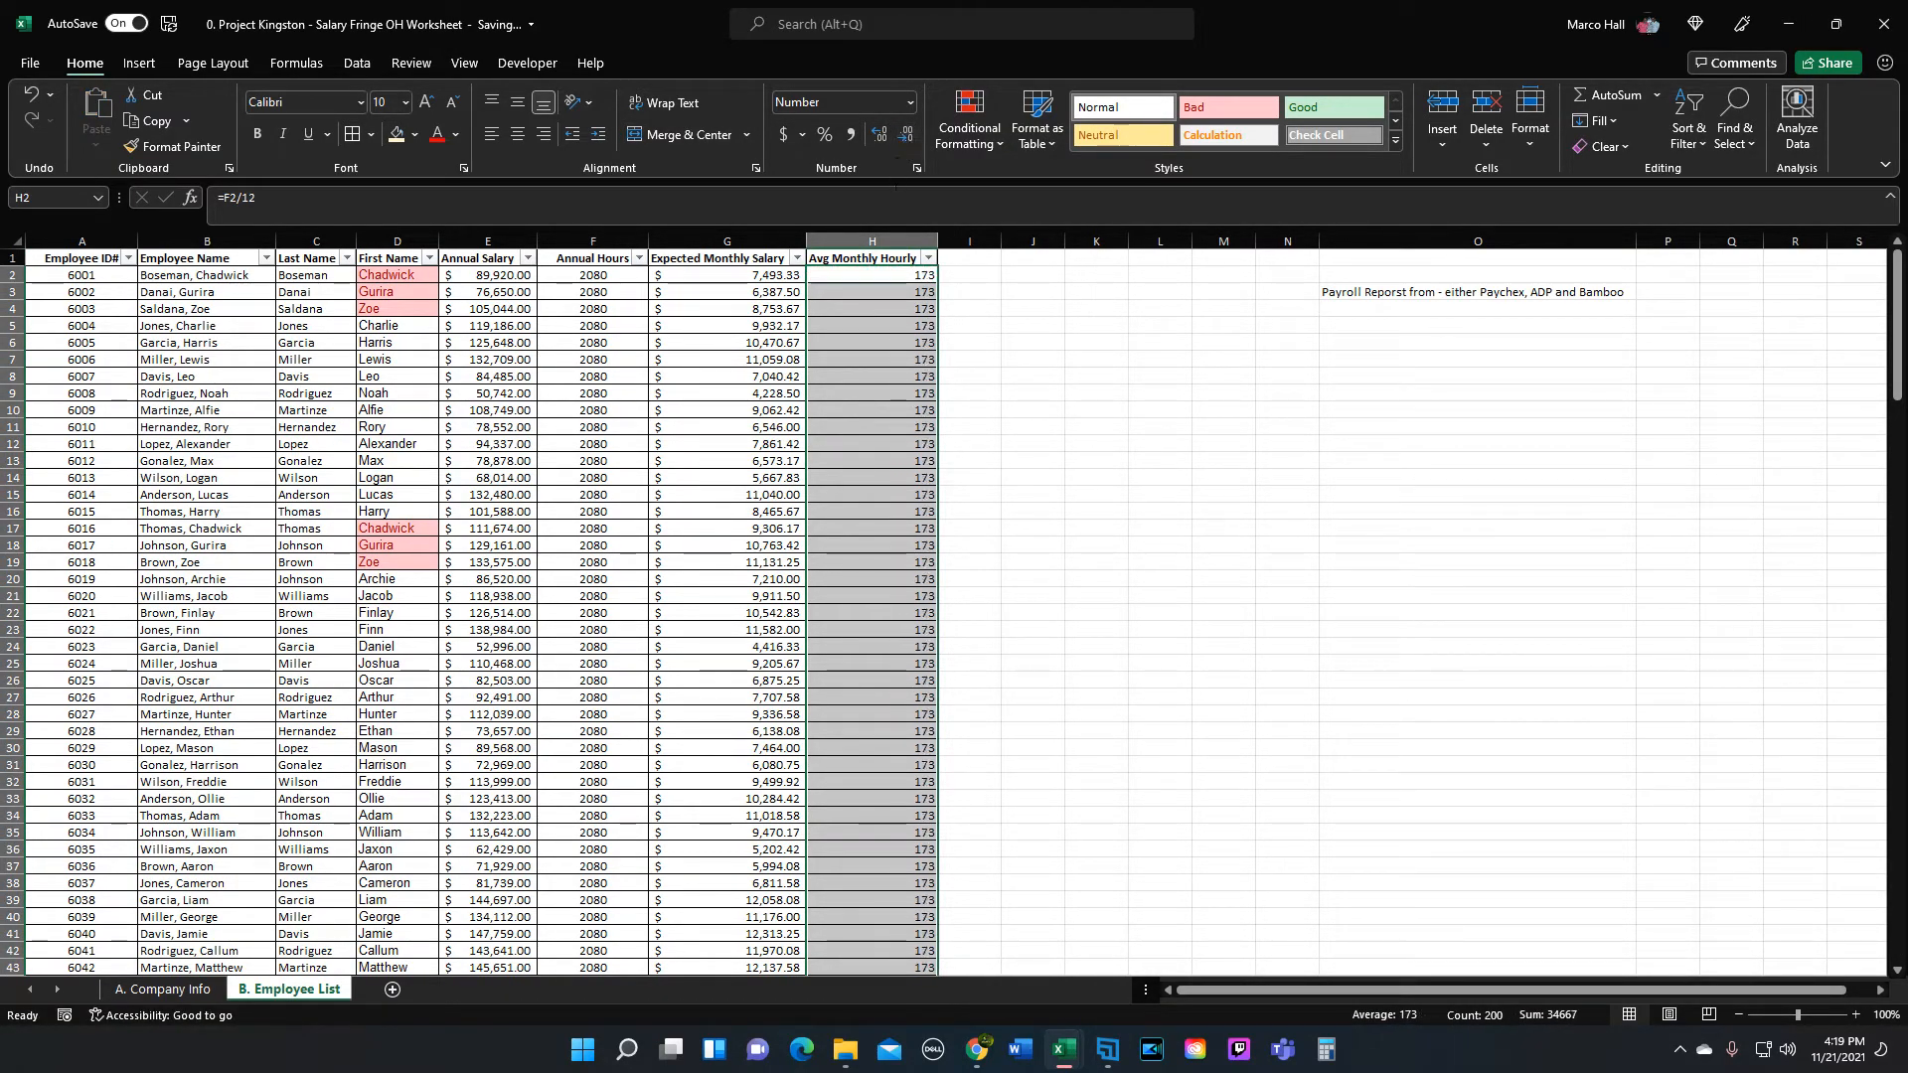
Step: Center the contents of the whole Avg Monthly Hourly column
left_click(871, 241)
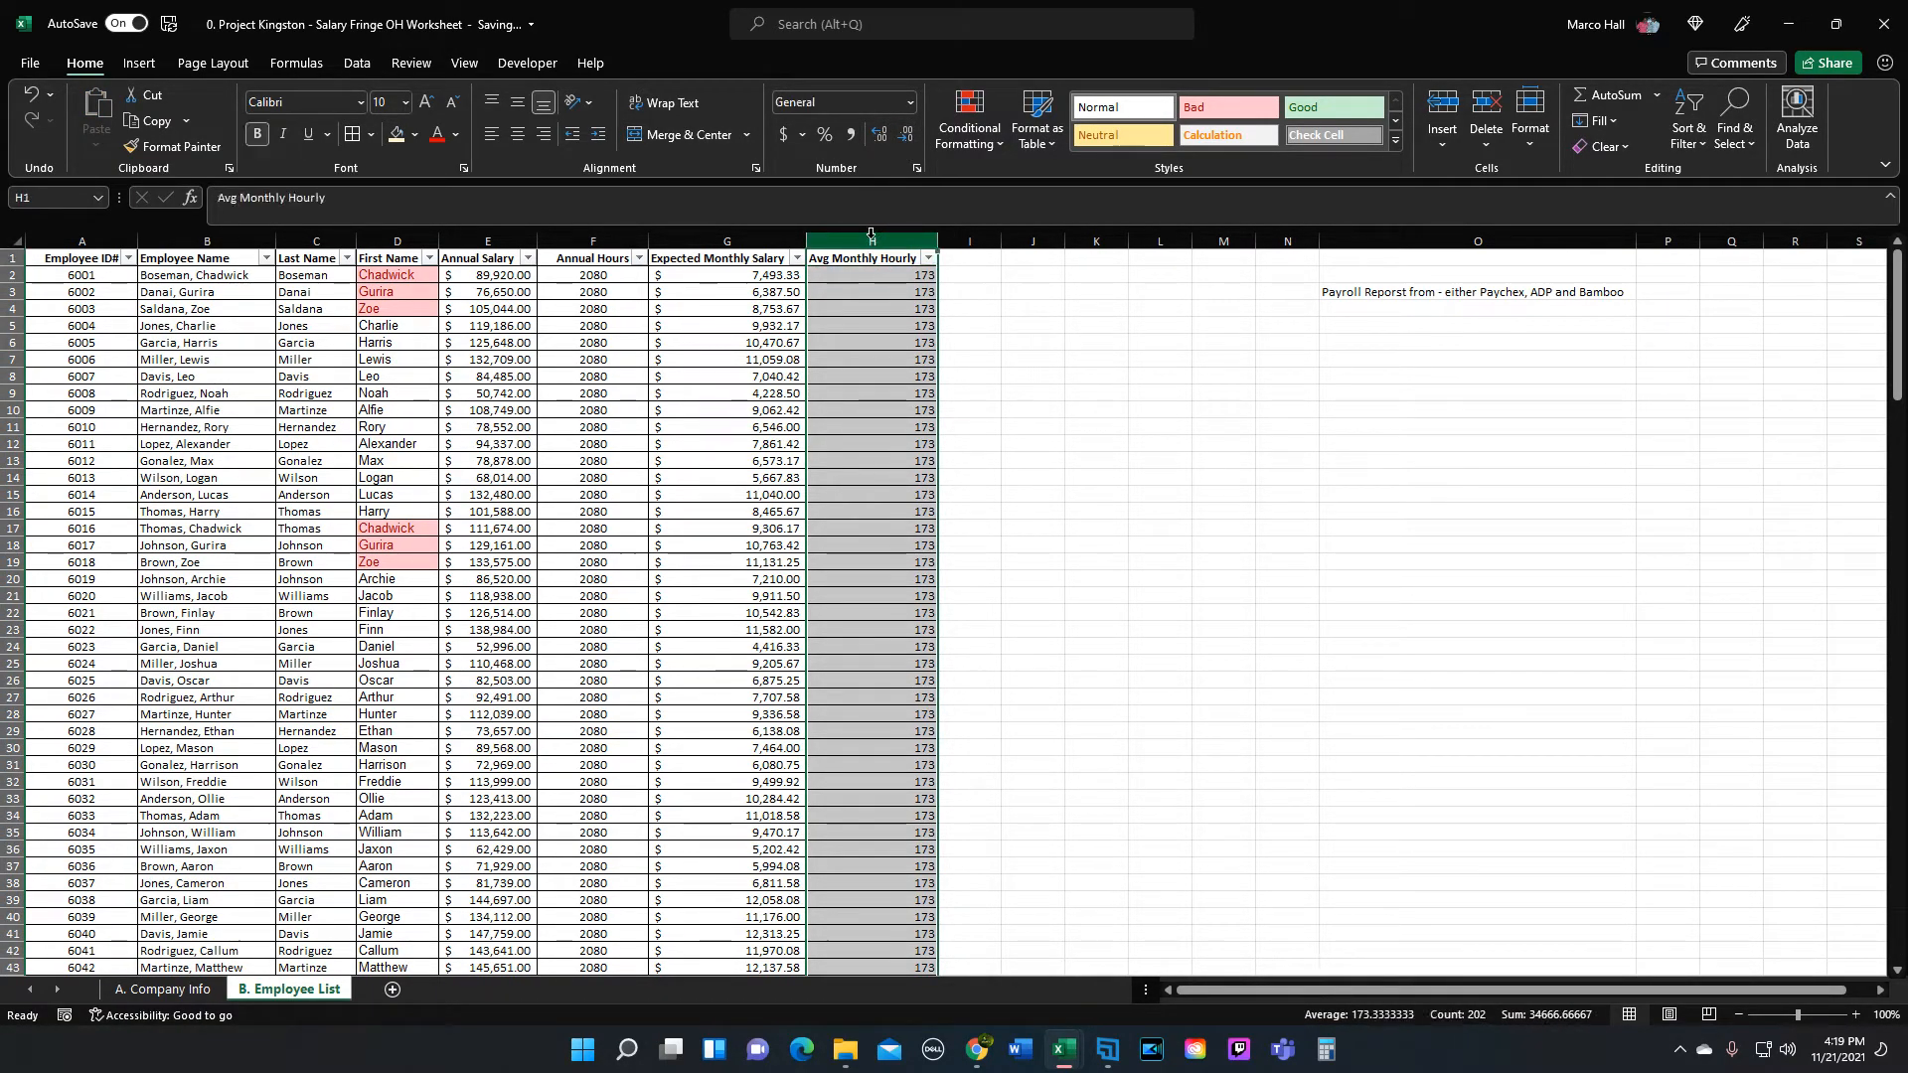
left_click(517, 134)
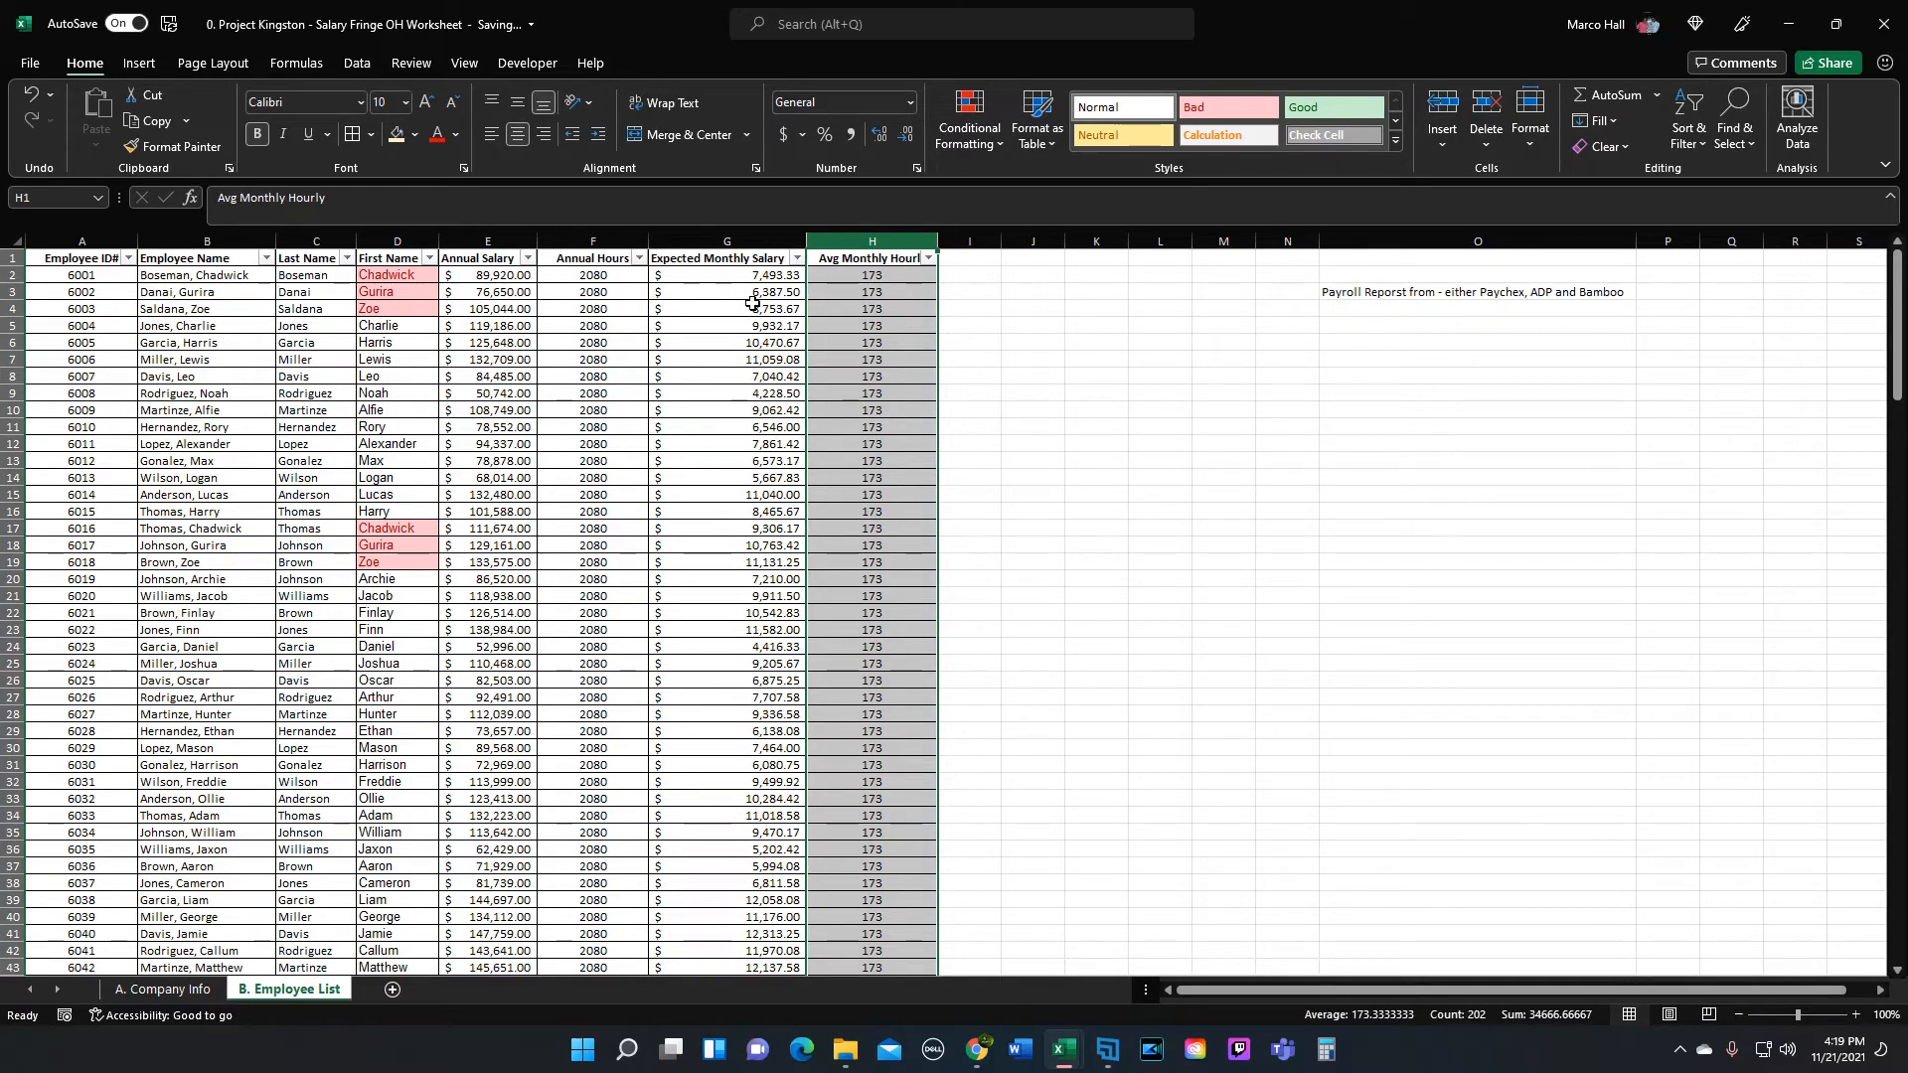
left_click(915, 339)
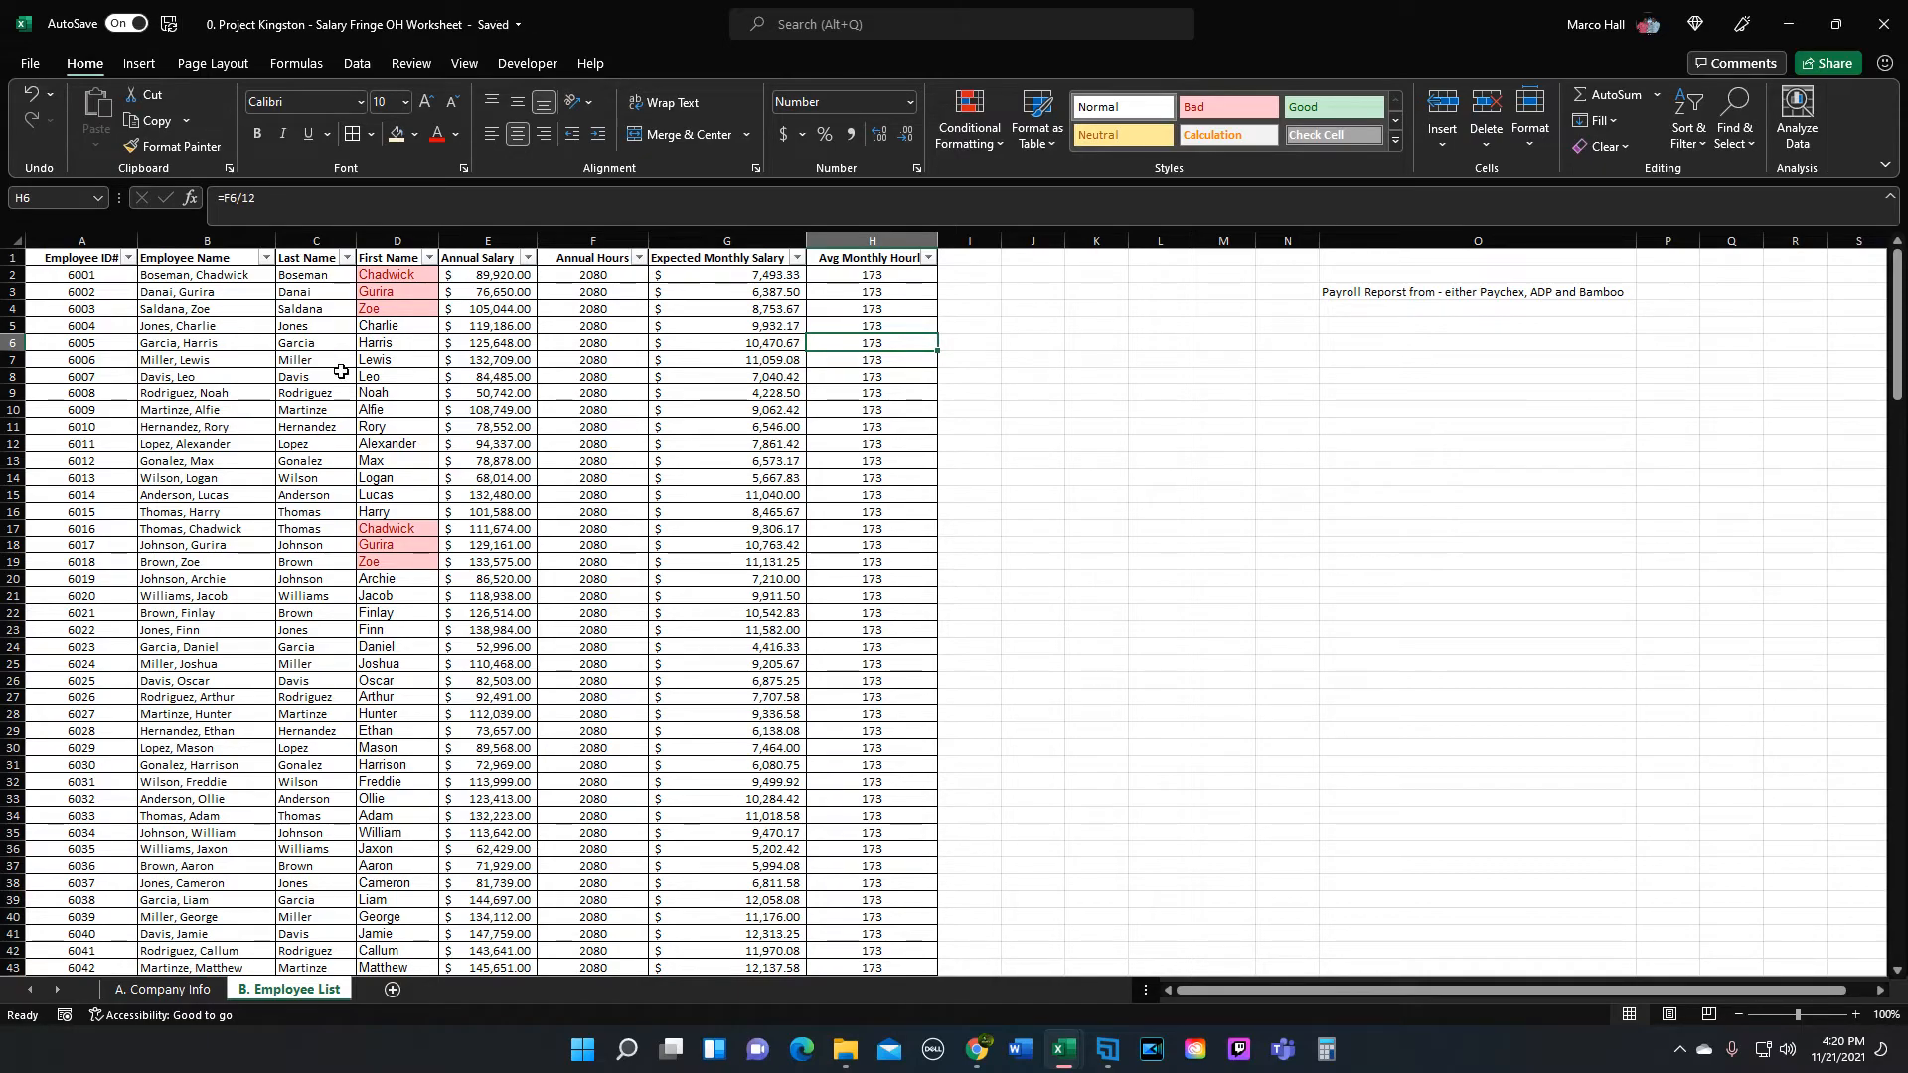
Step: Delete the Duplicate Values conditional formatting rule from the First Name column of the Employee List sheet
left_click(164, 989)
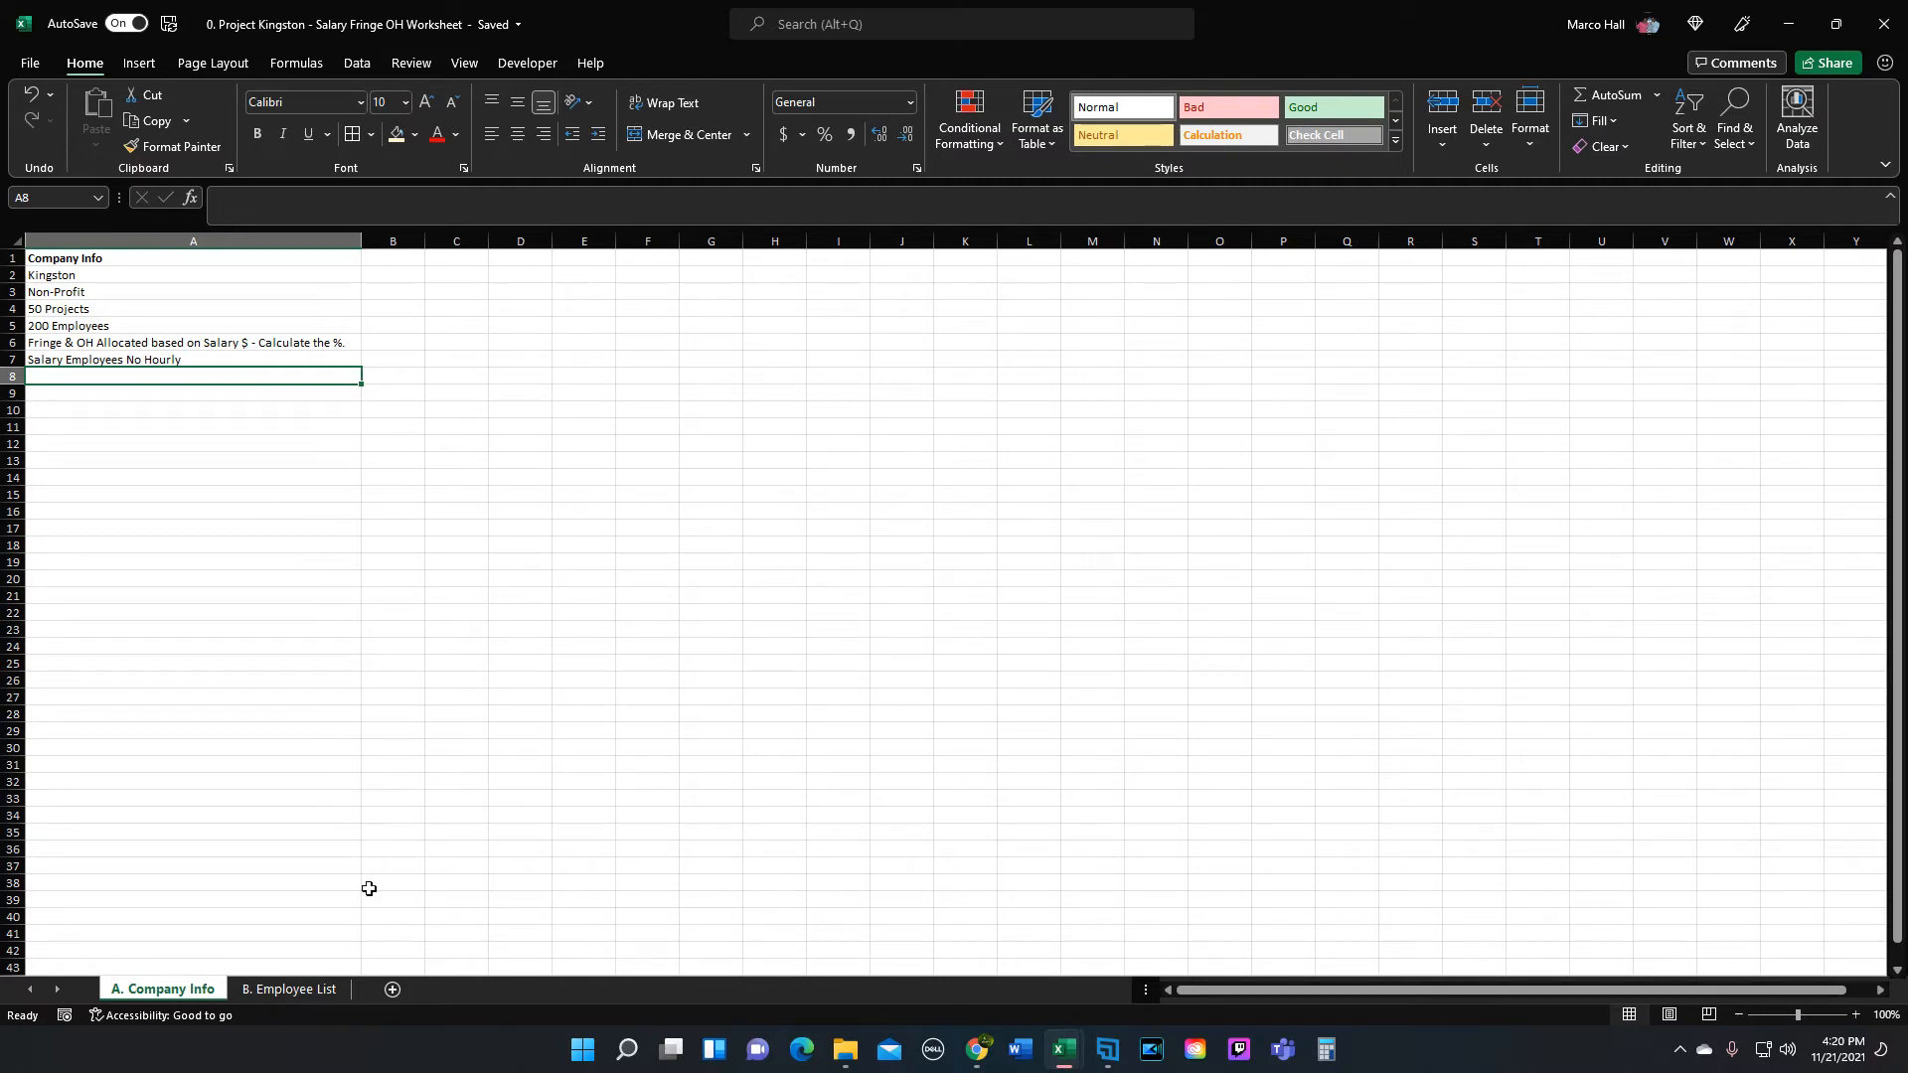
left_click(286, 992)
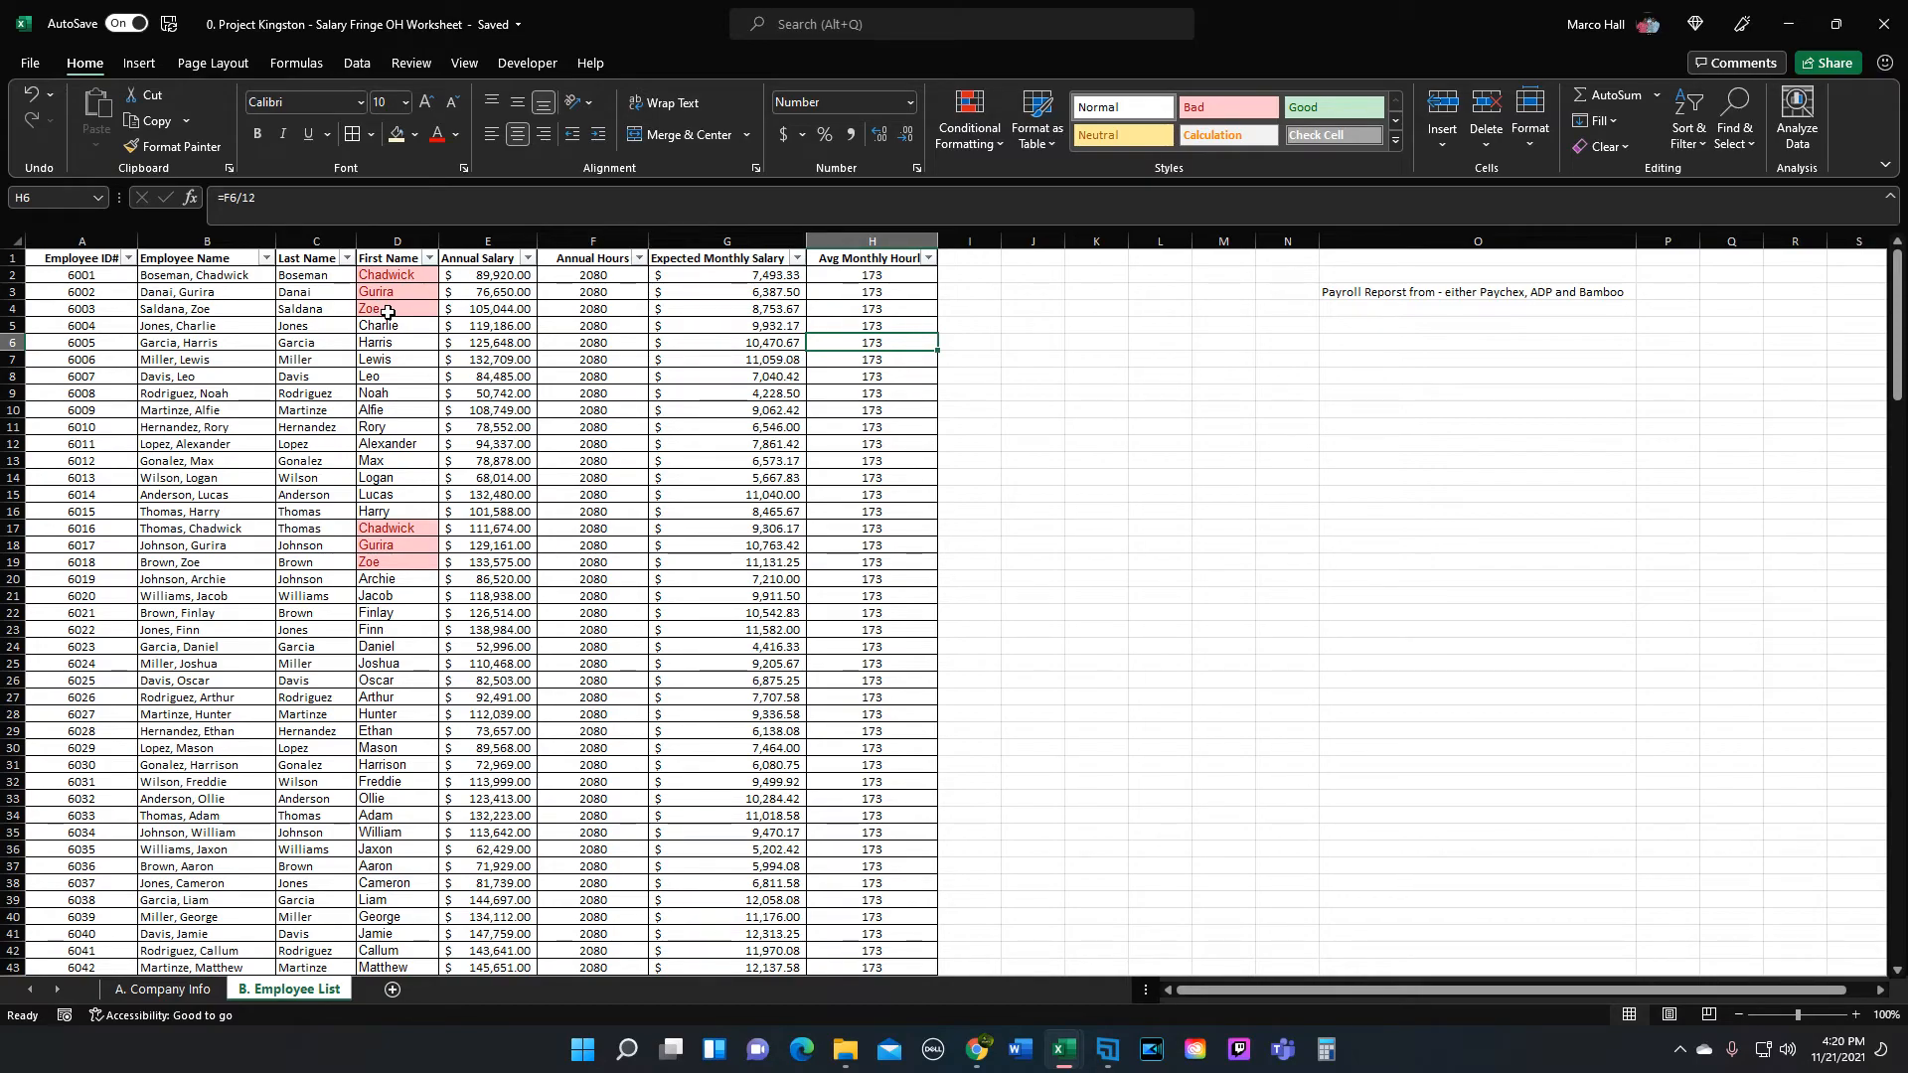
left_click(397, 242)
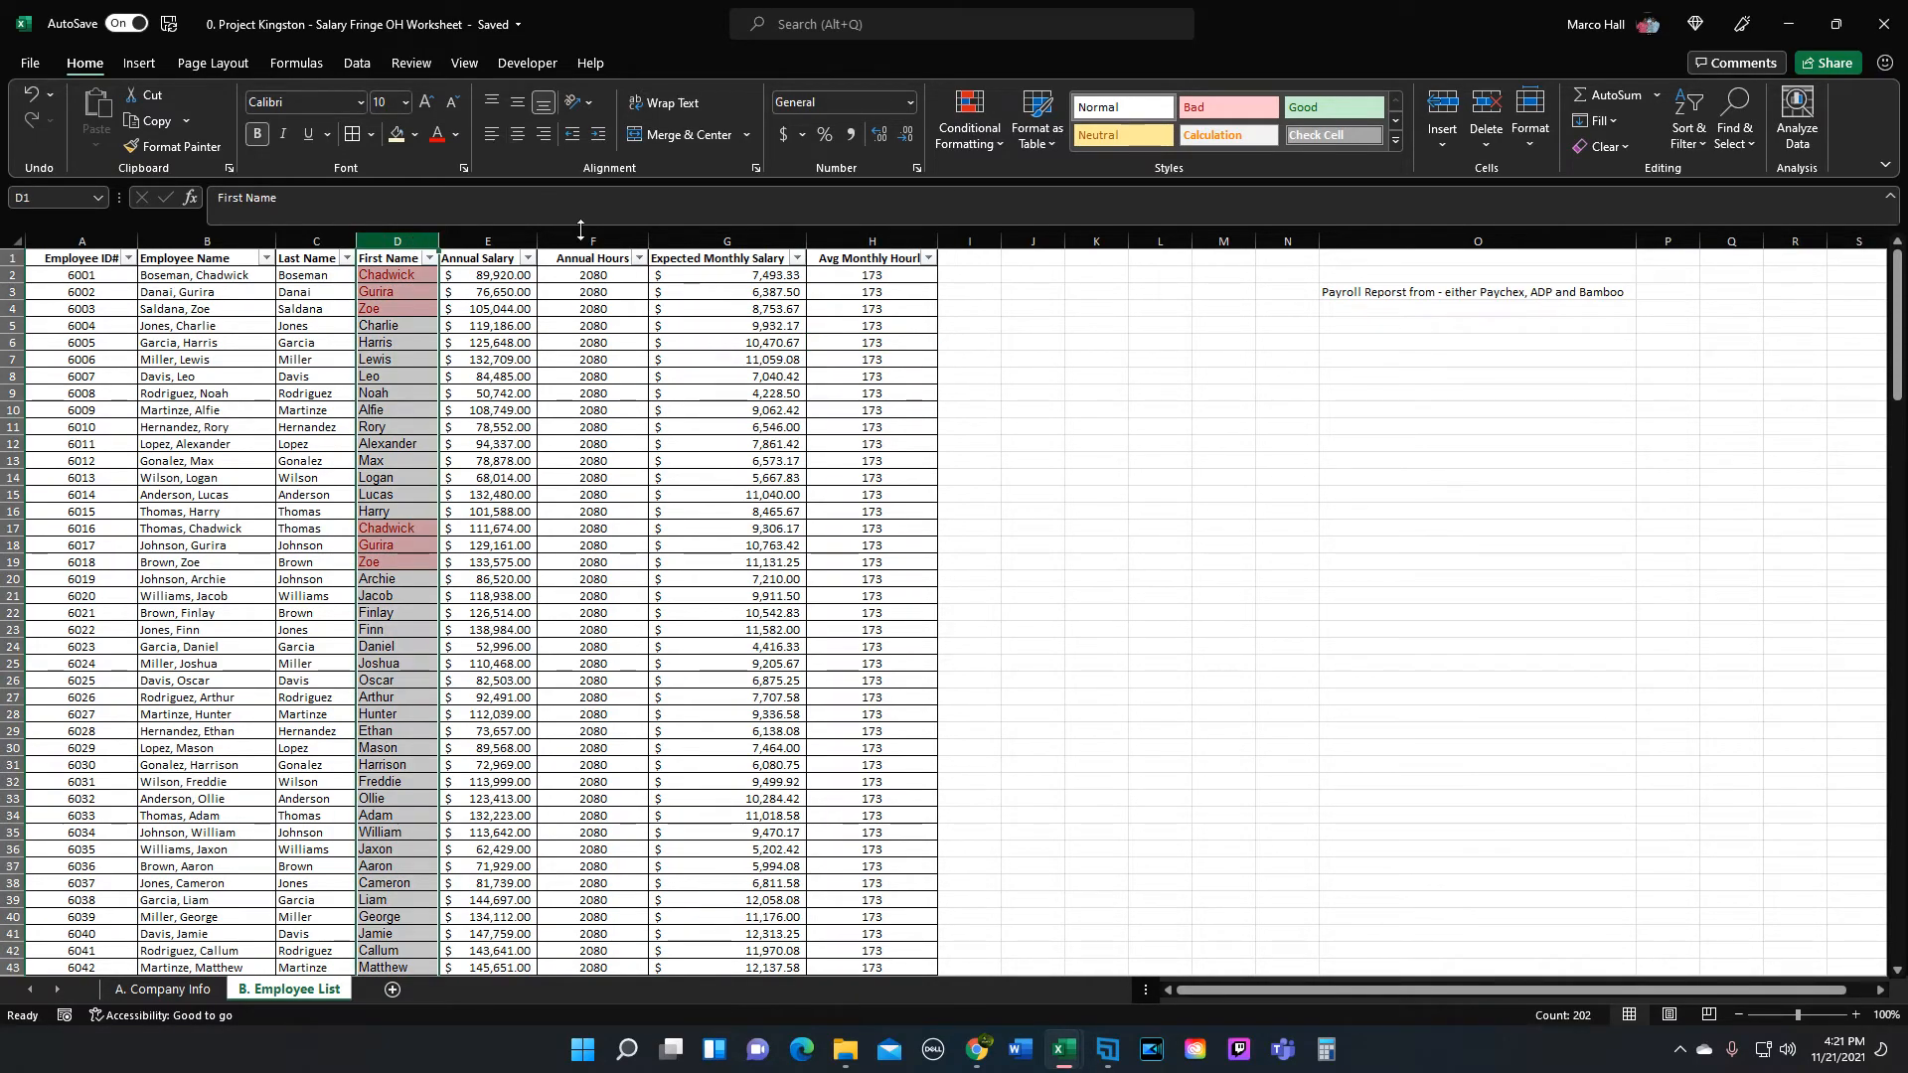
left_click(969, 130)
left_click(999, 475)
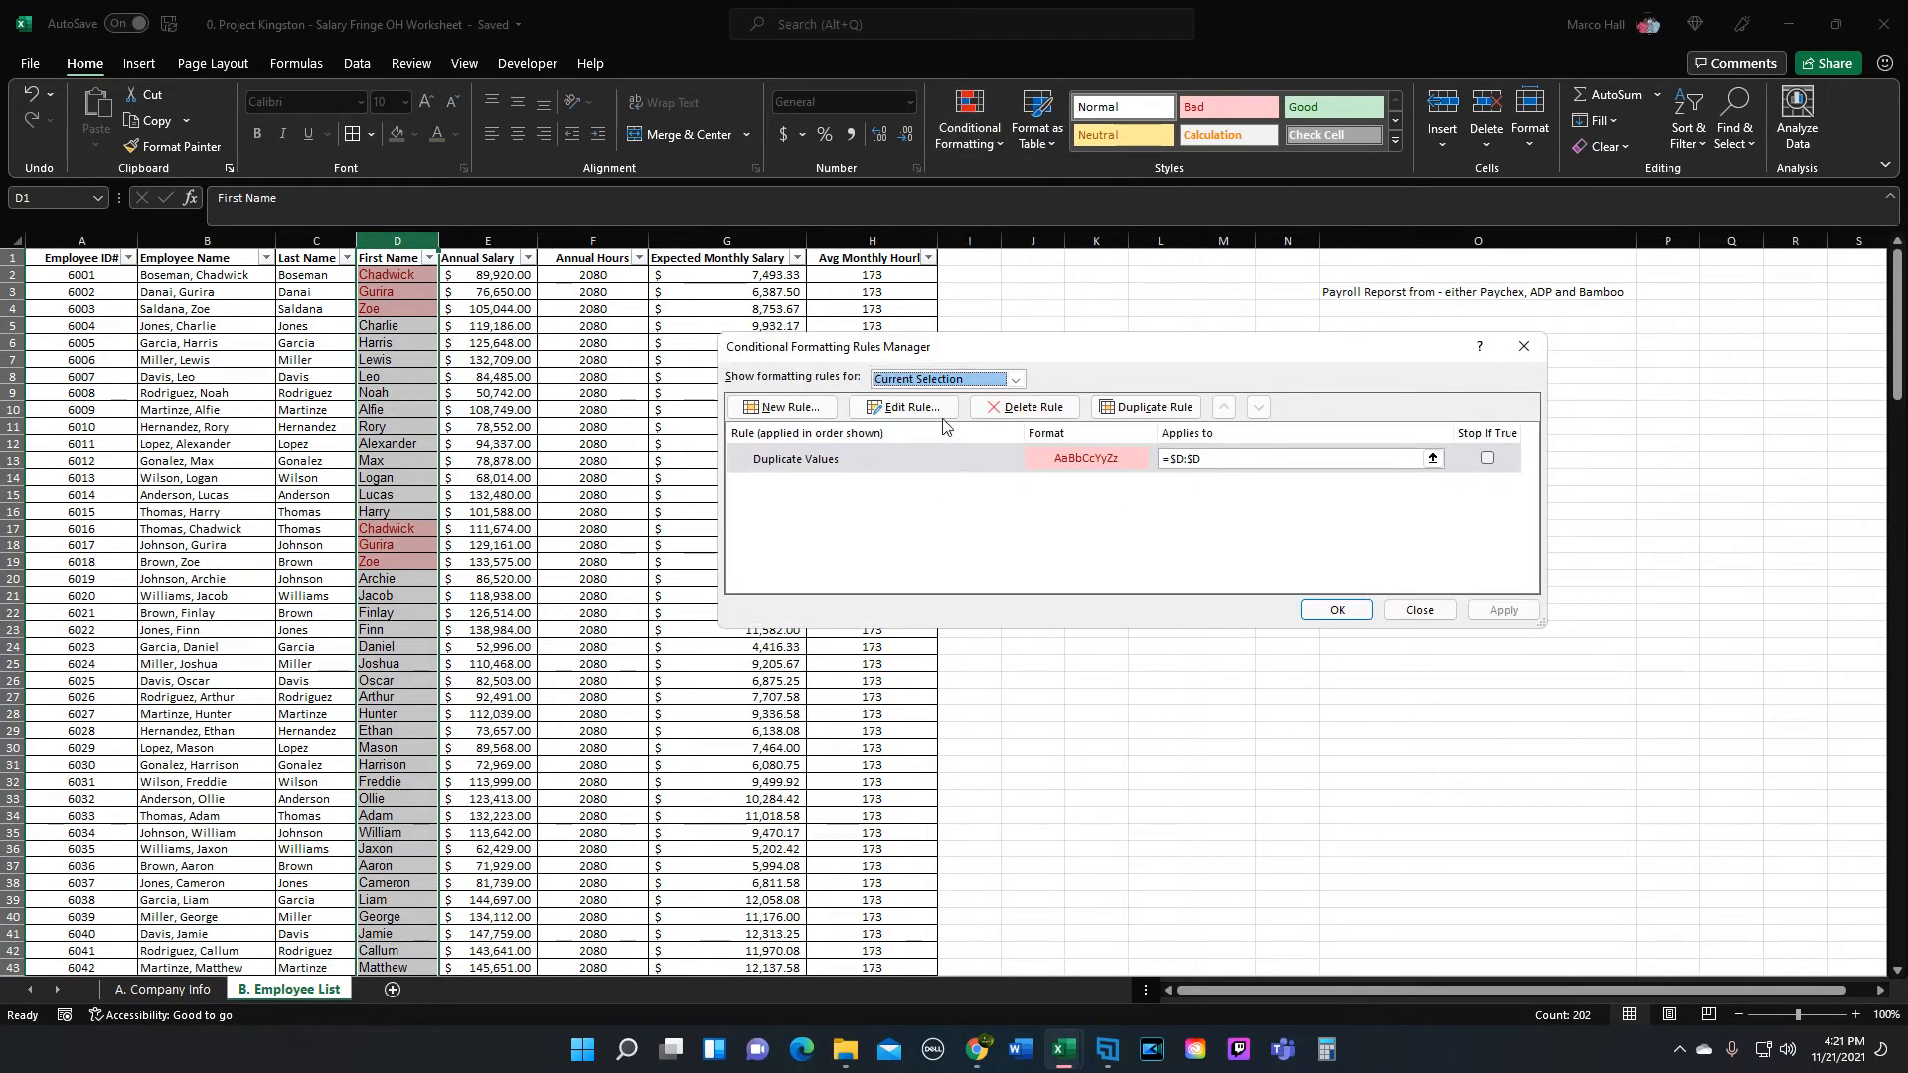
left_click(1028, 409)
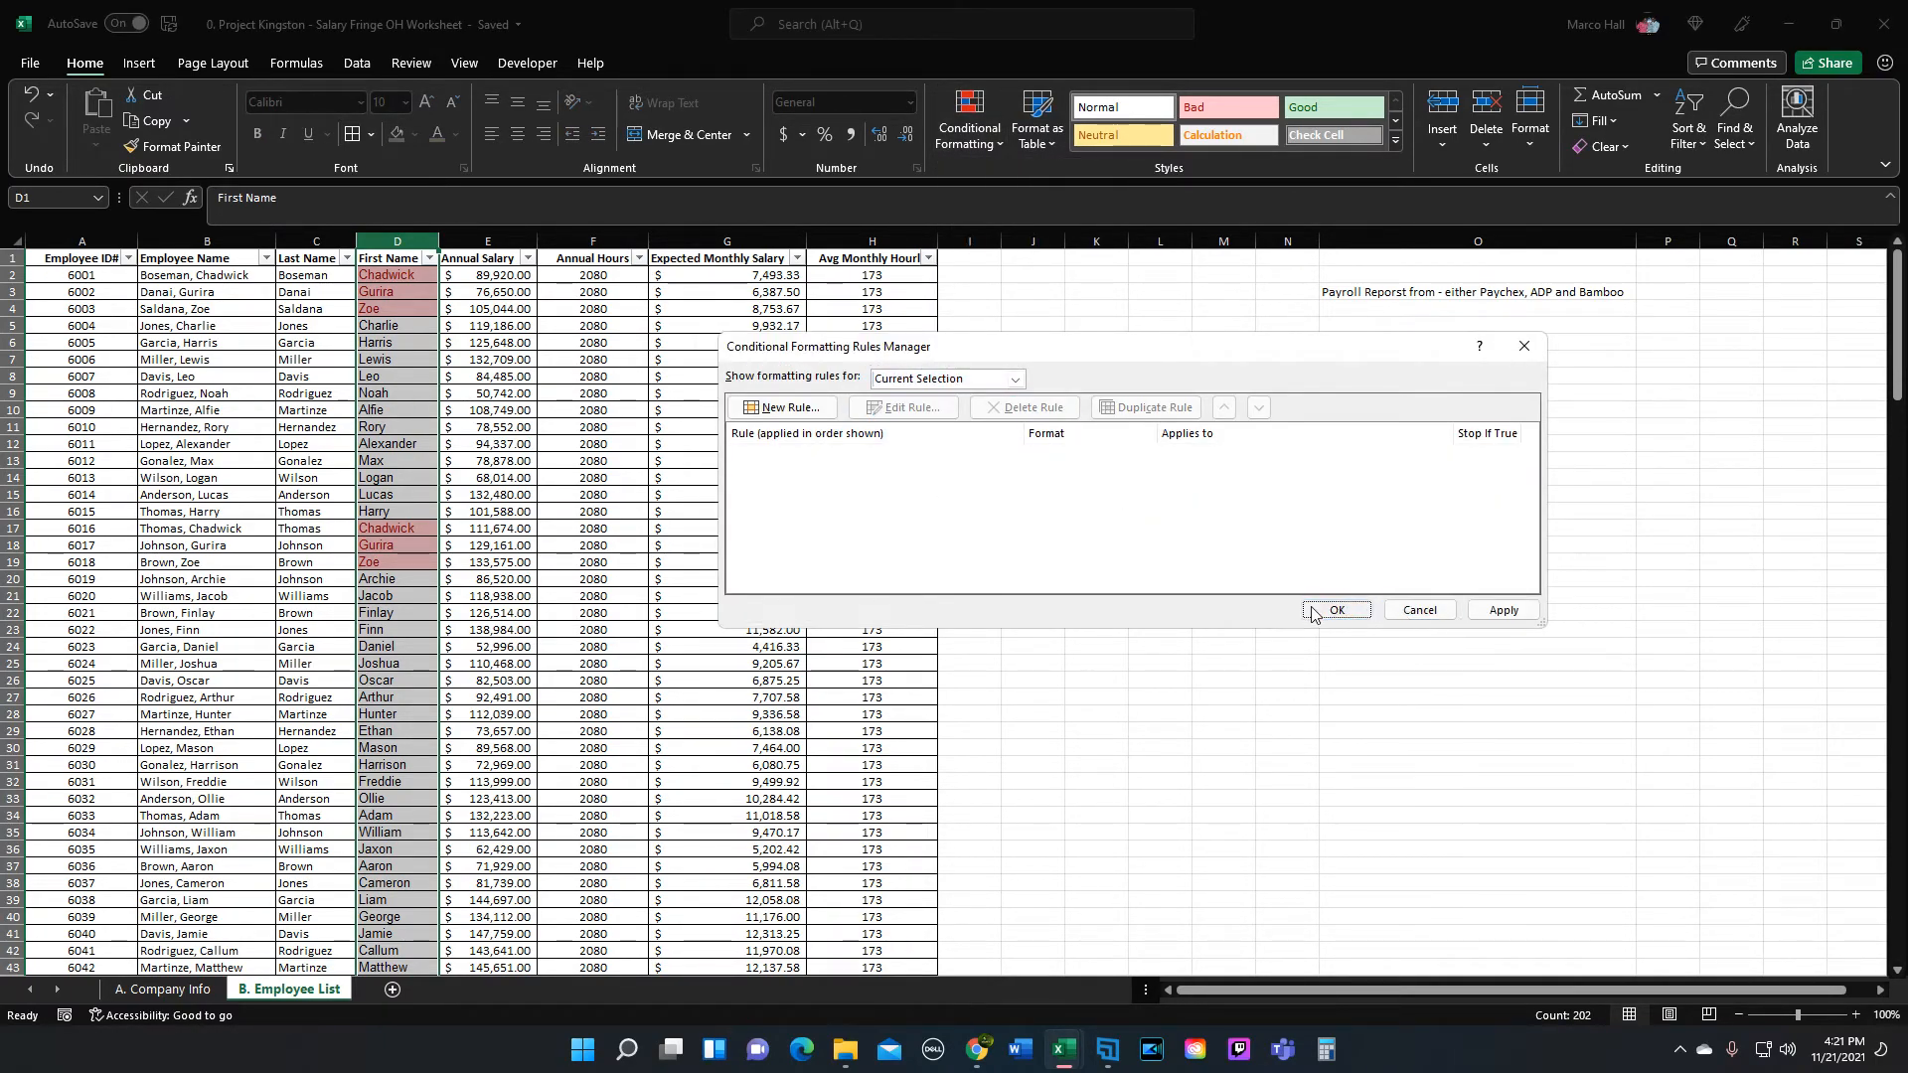
left_click(1336, 609)
left_click(201, 258)
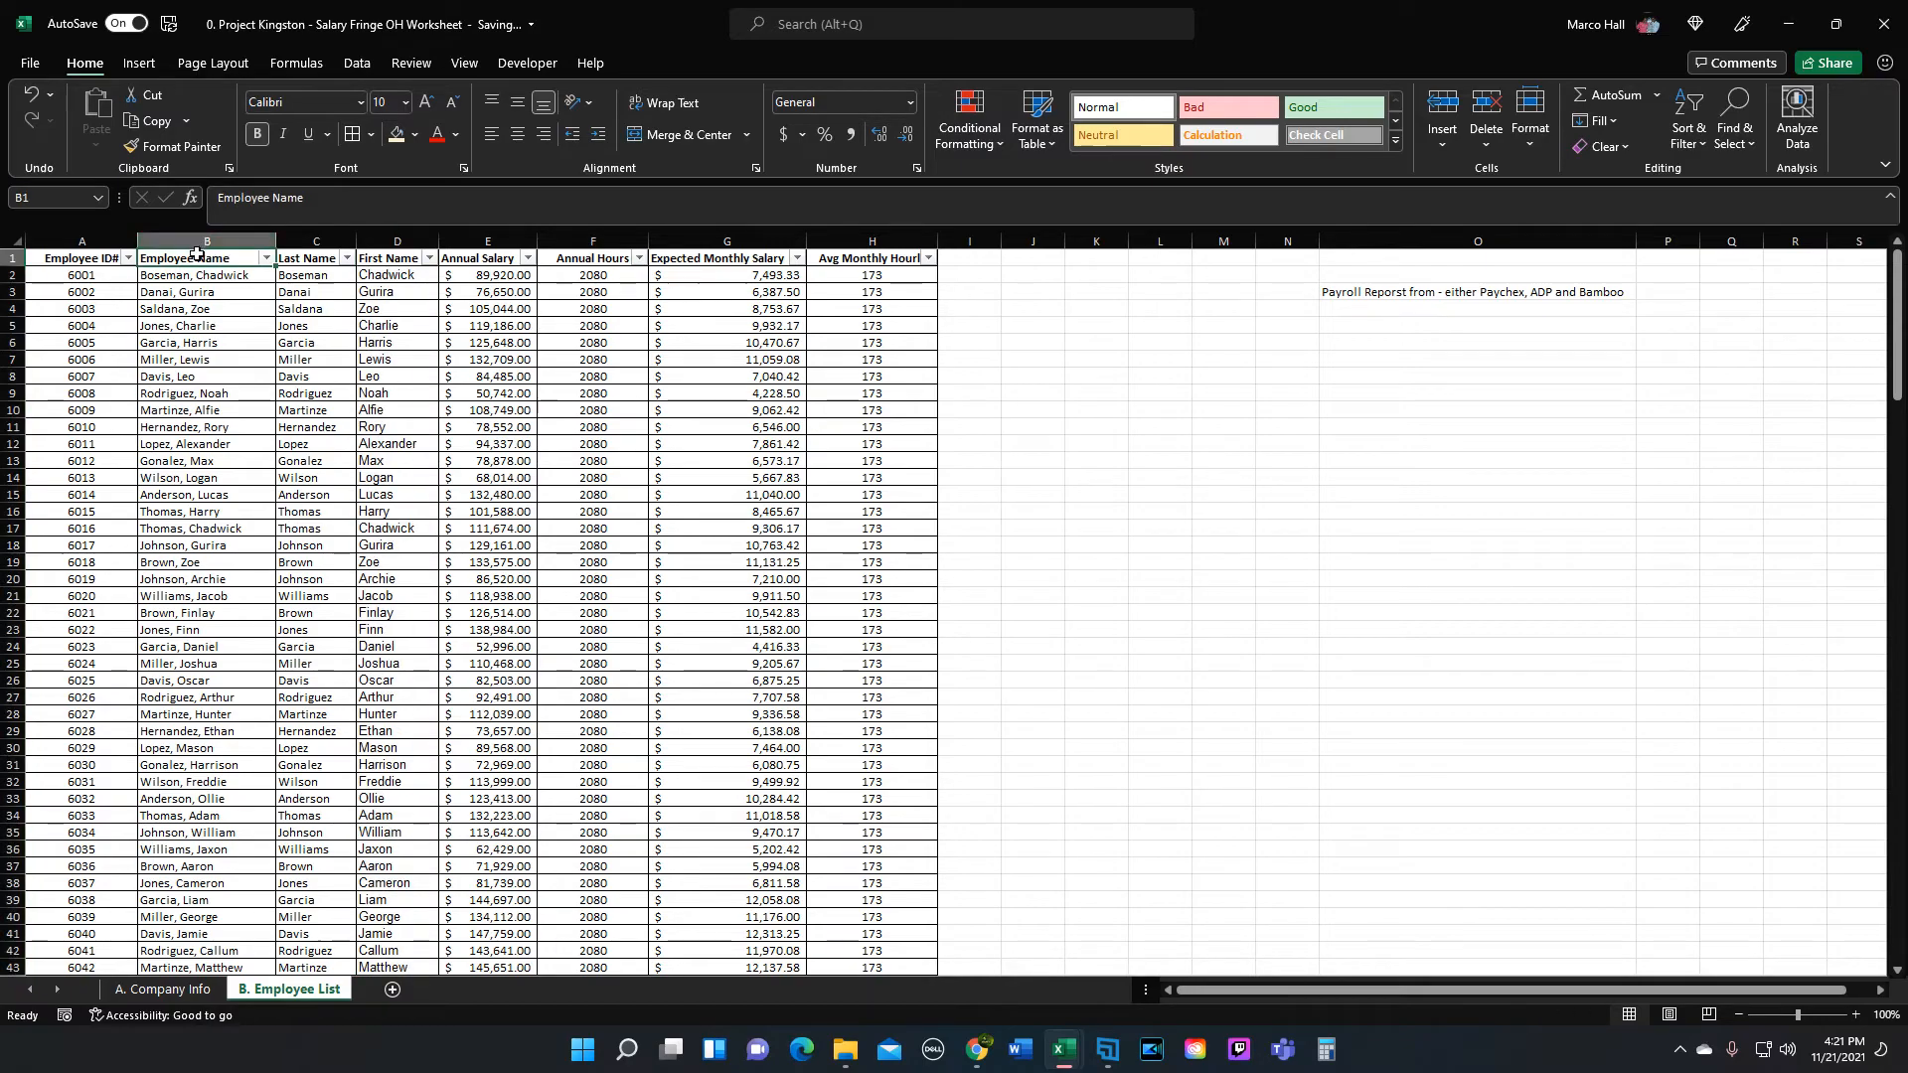
left_click(200, 241)
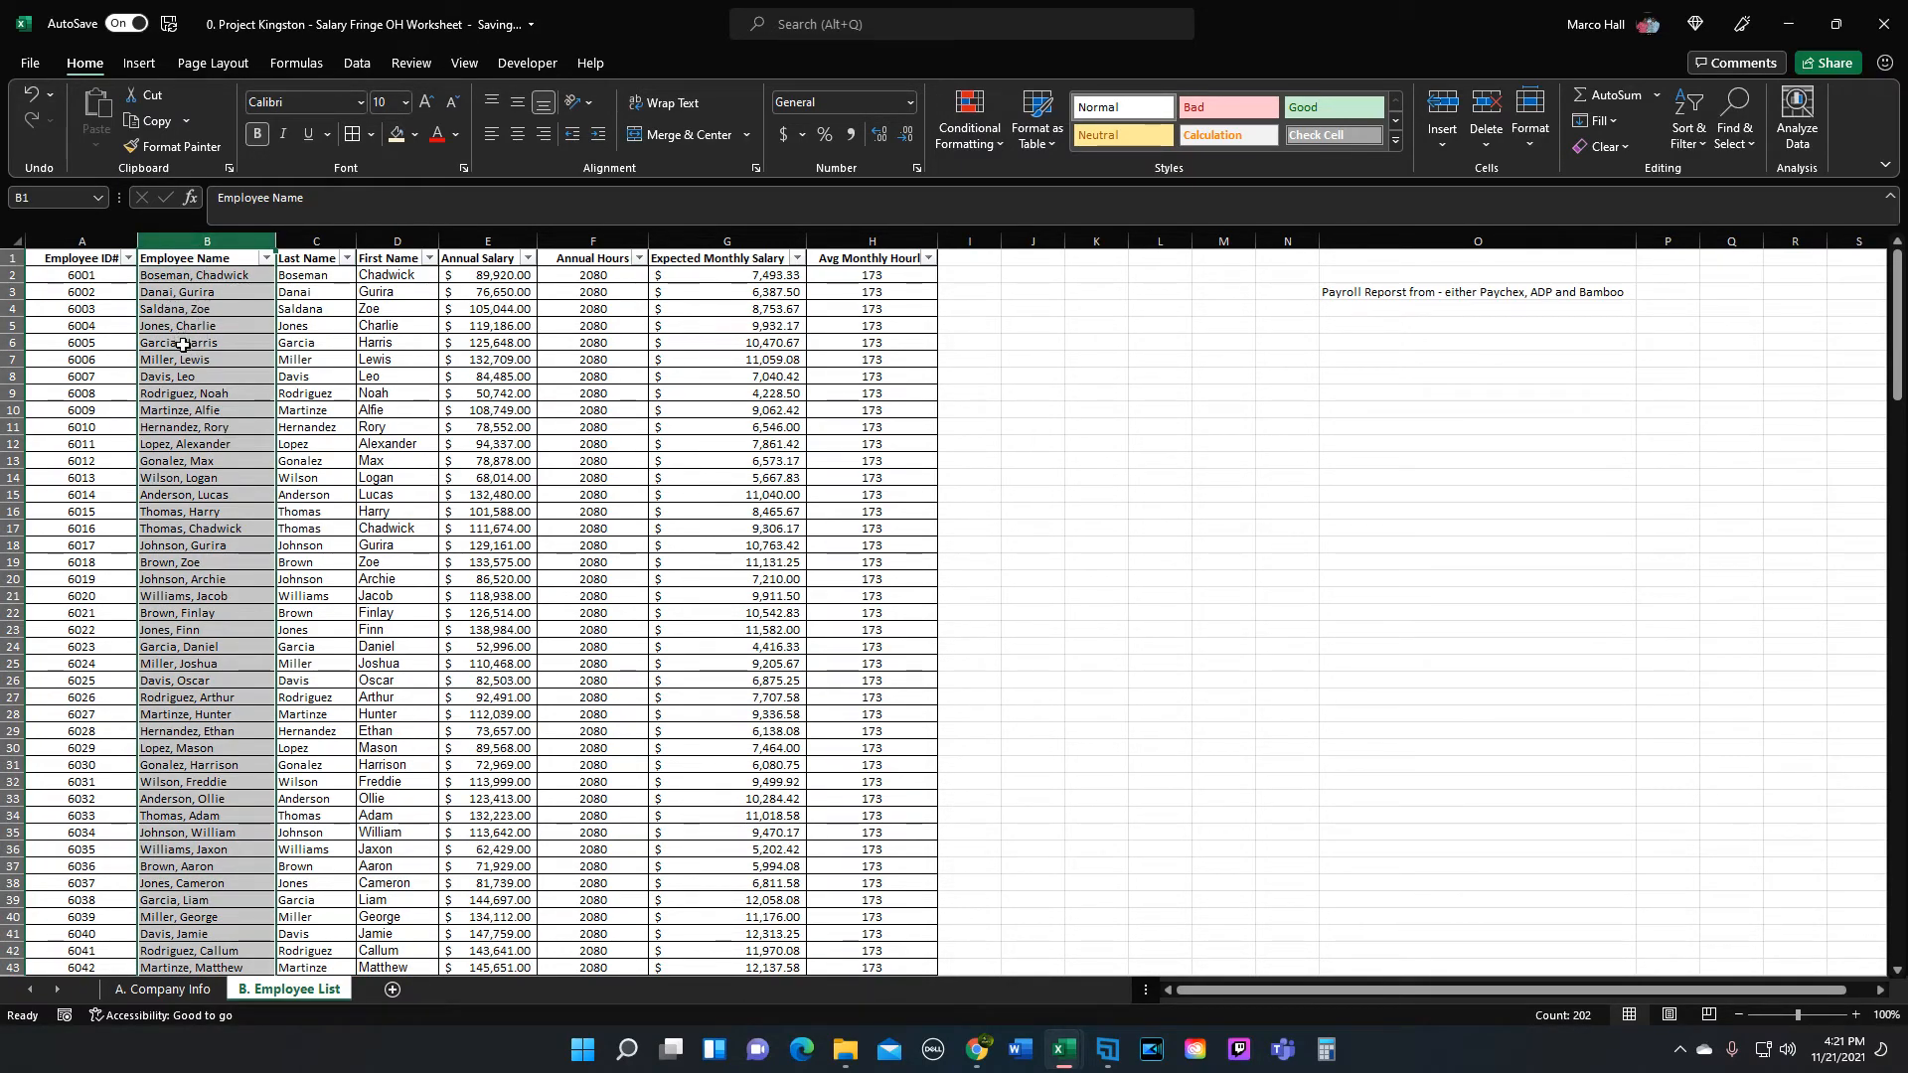
left_click_drag(165, 279, 165, 241)
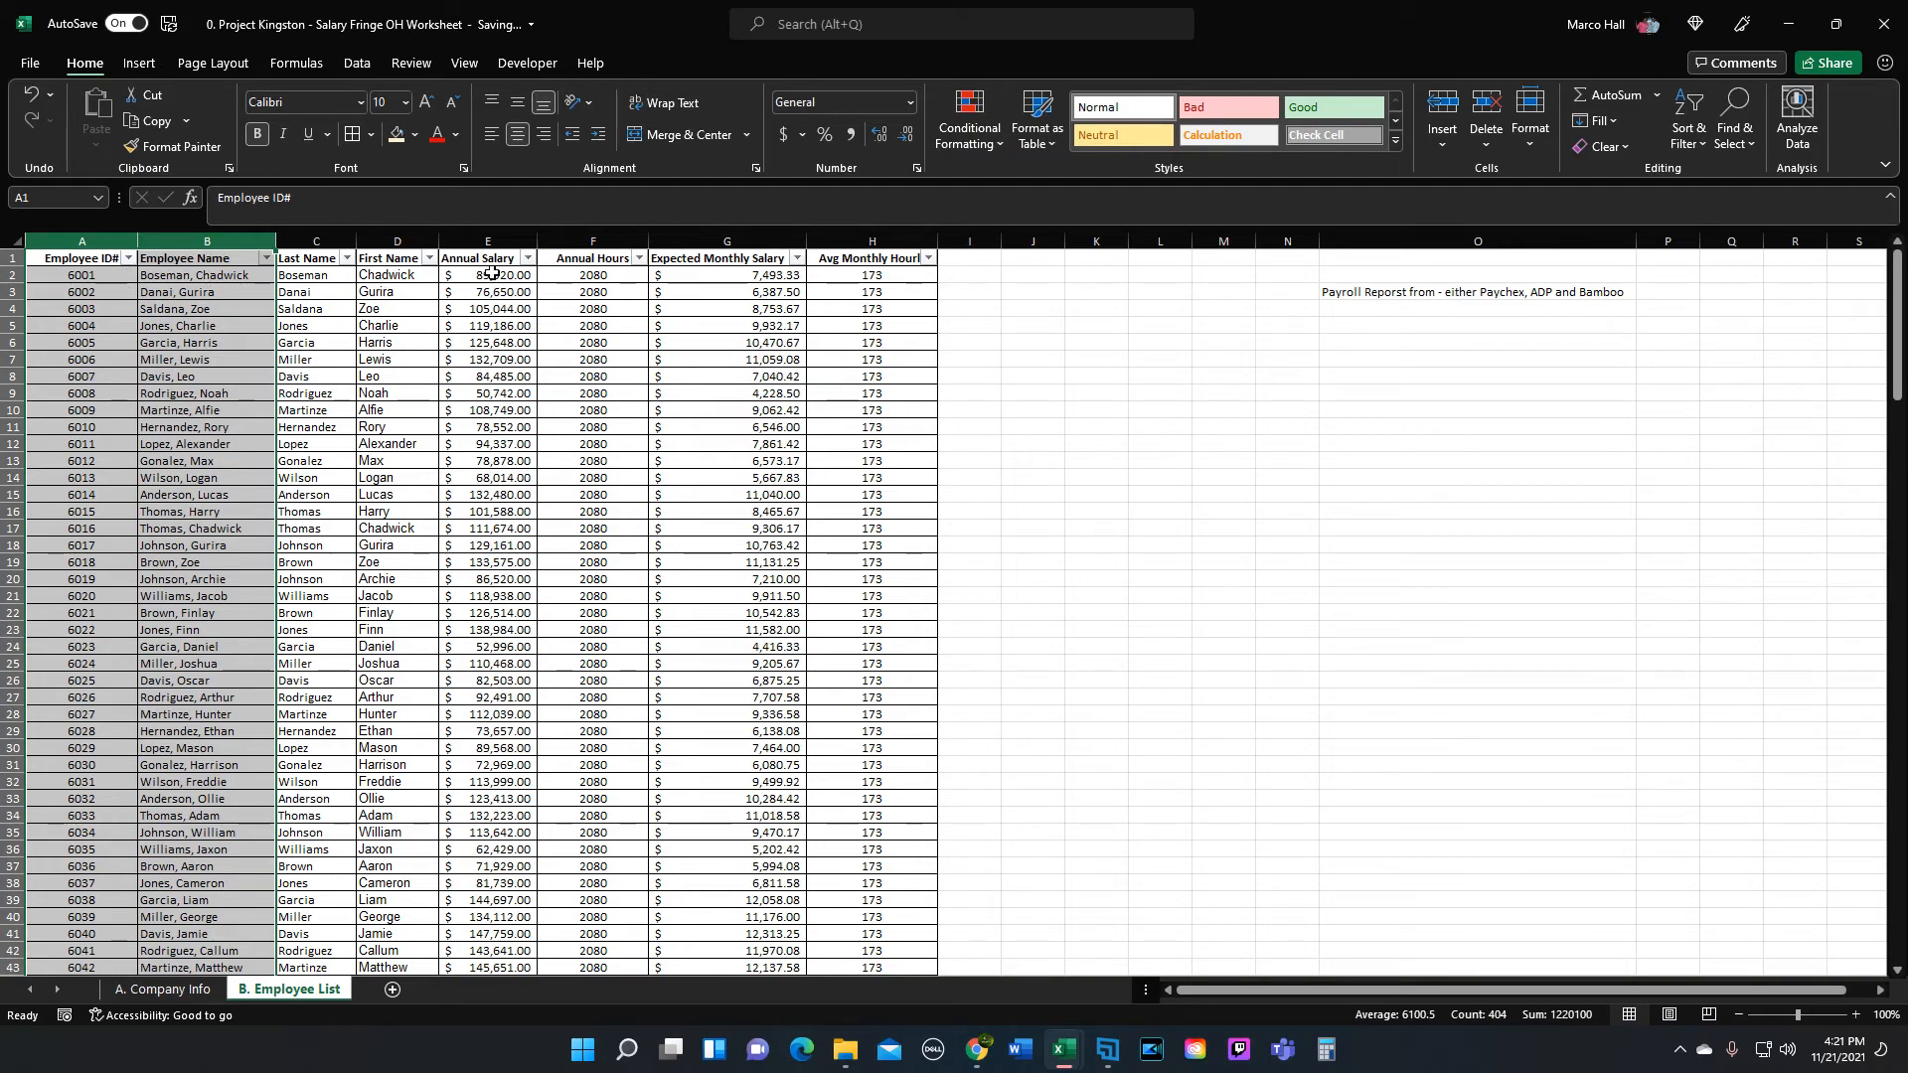
left_click_drag(487, 240, 831, 257)
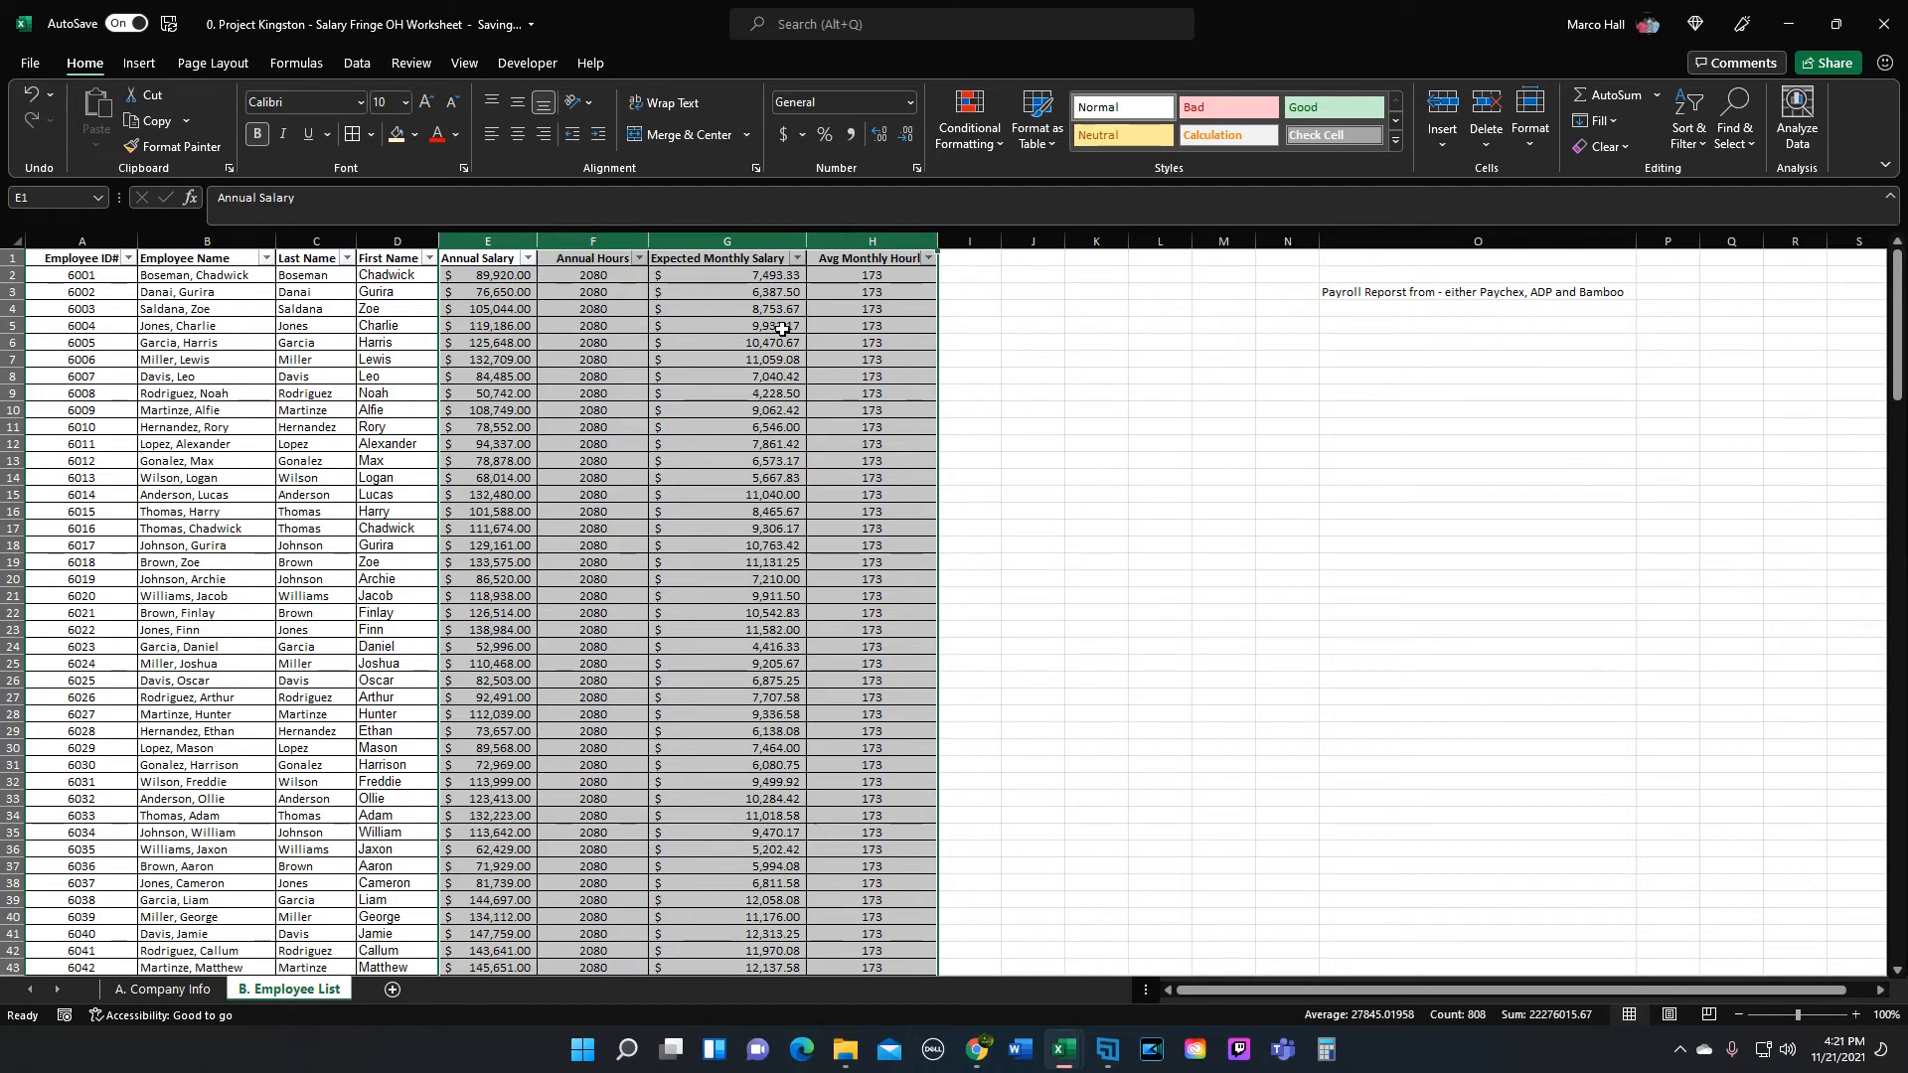
Step: Fill the Employee ID# and Employee Name header cells with a light gold theme color
left_click_drag(100, 241, 179, 239)
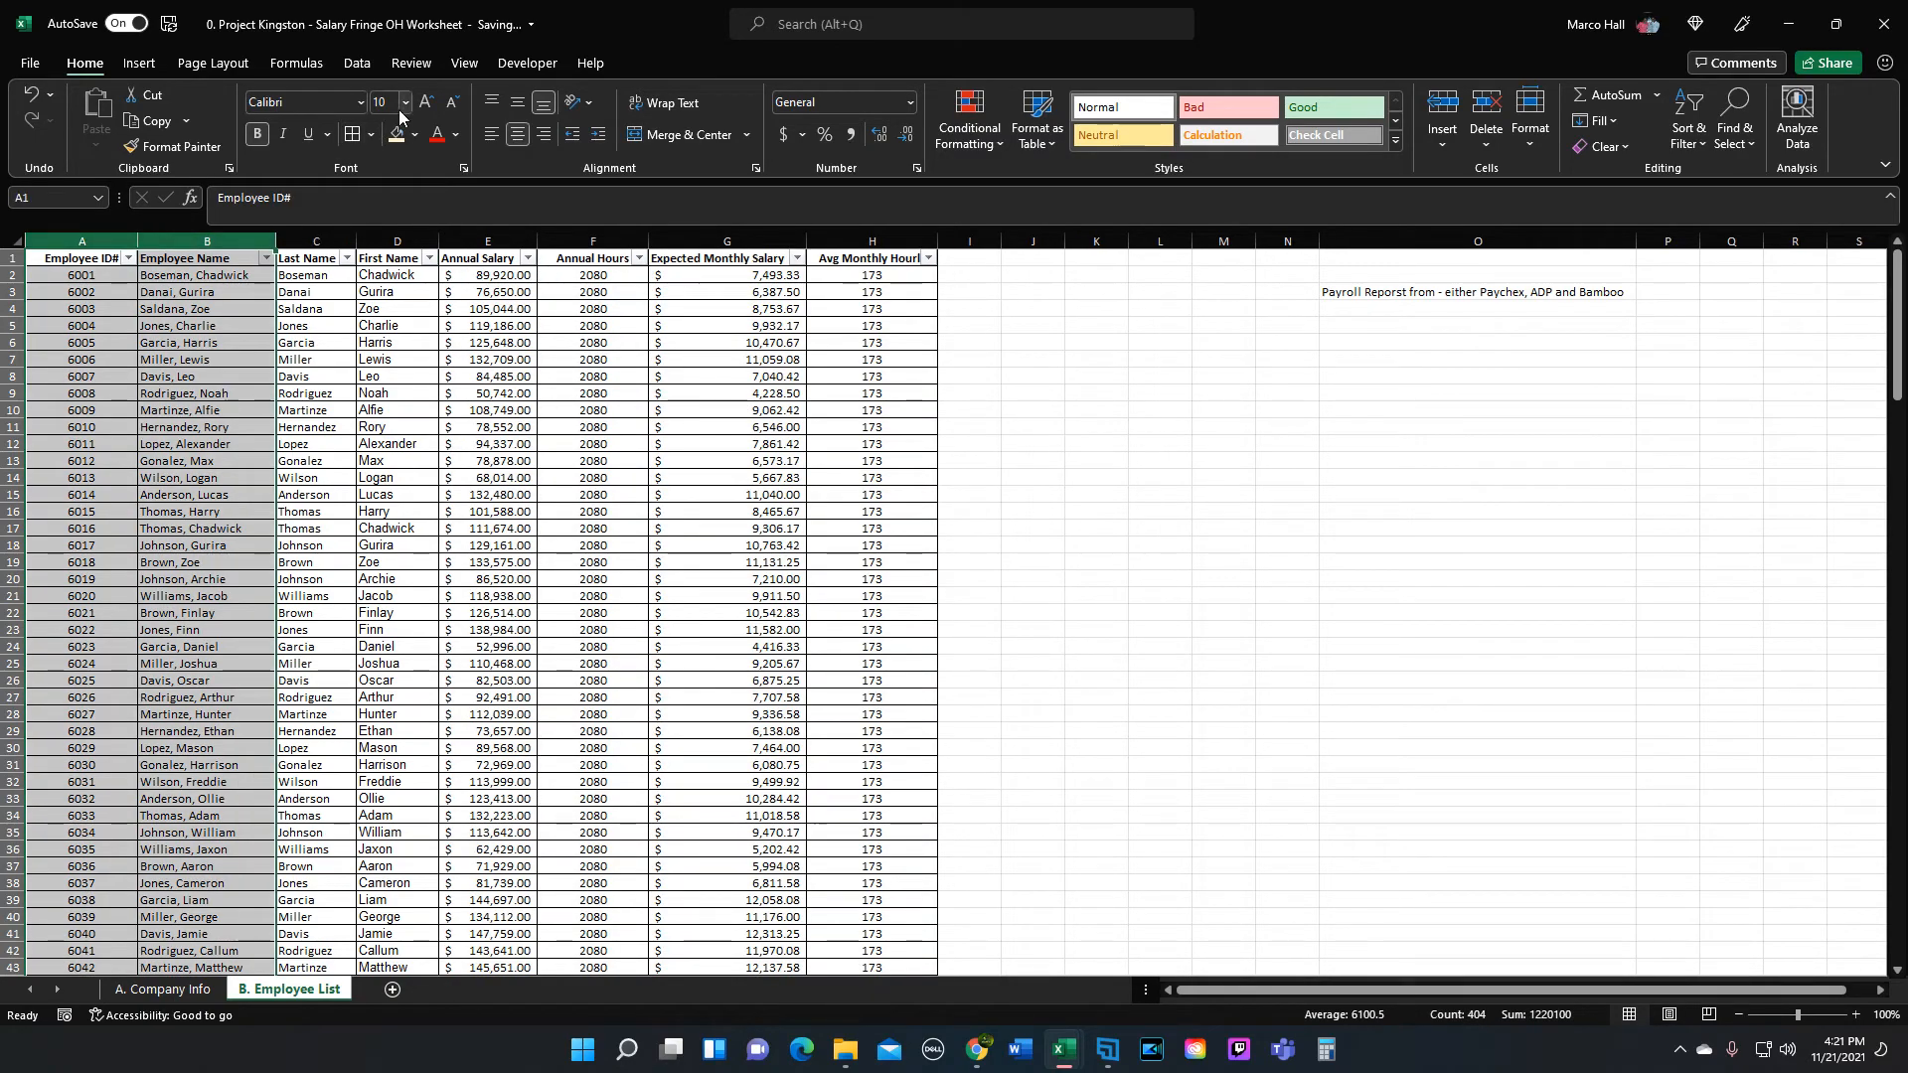
left_click_drag(51, 260, 156, 259)
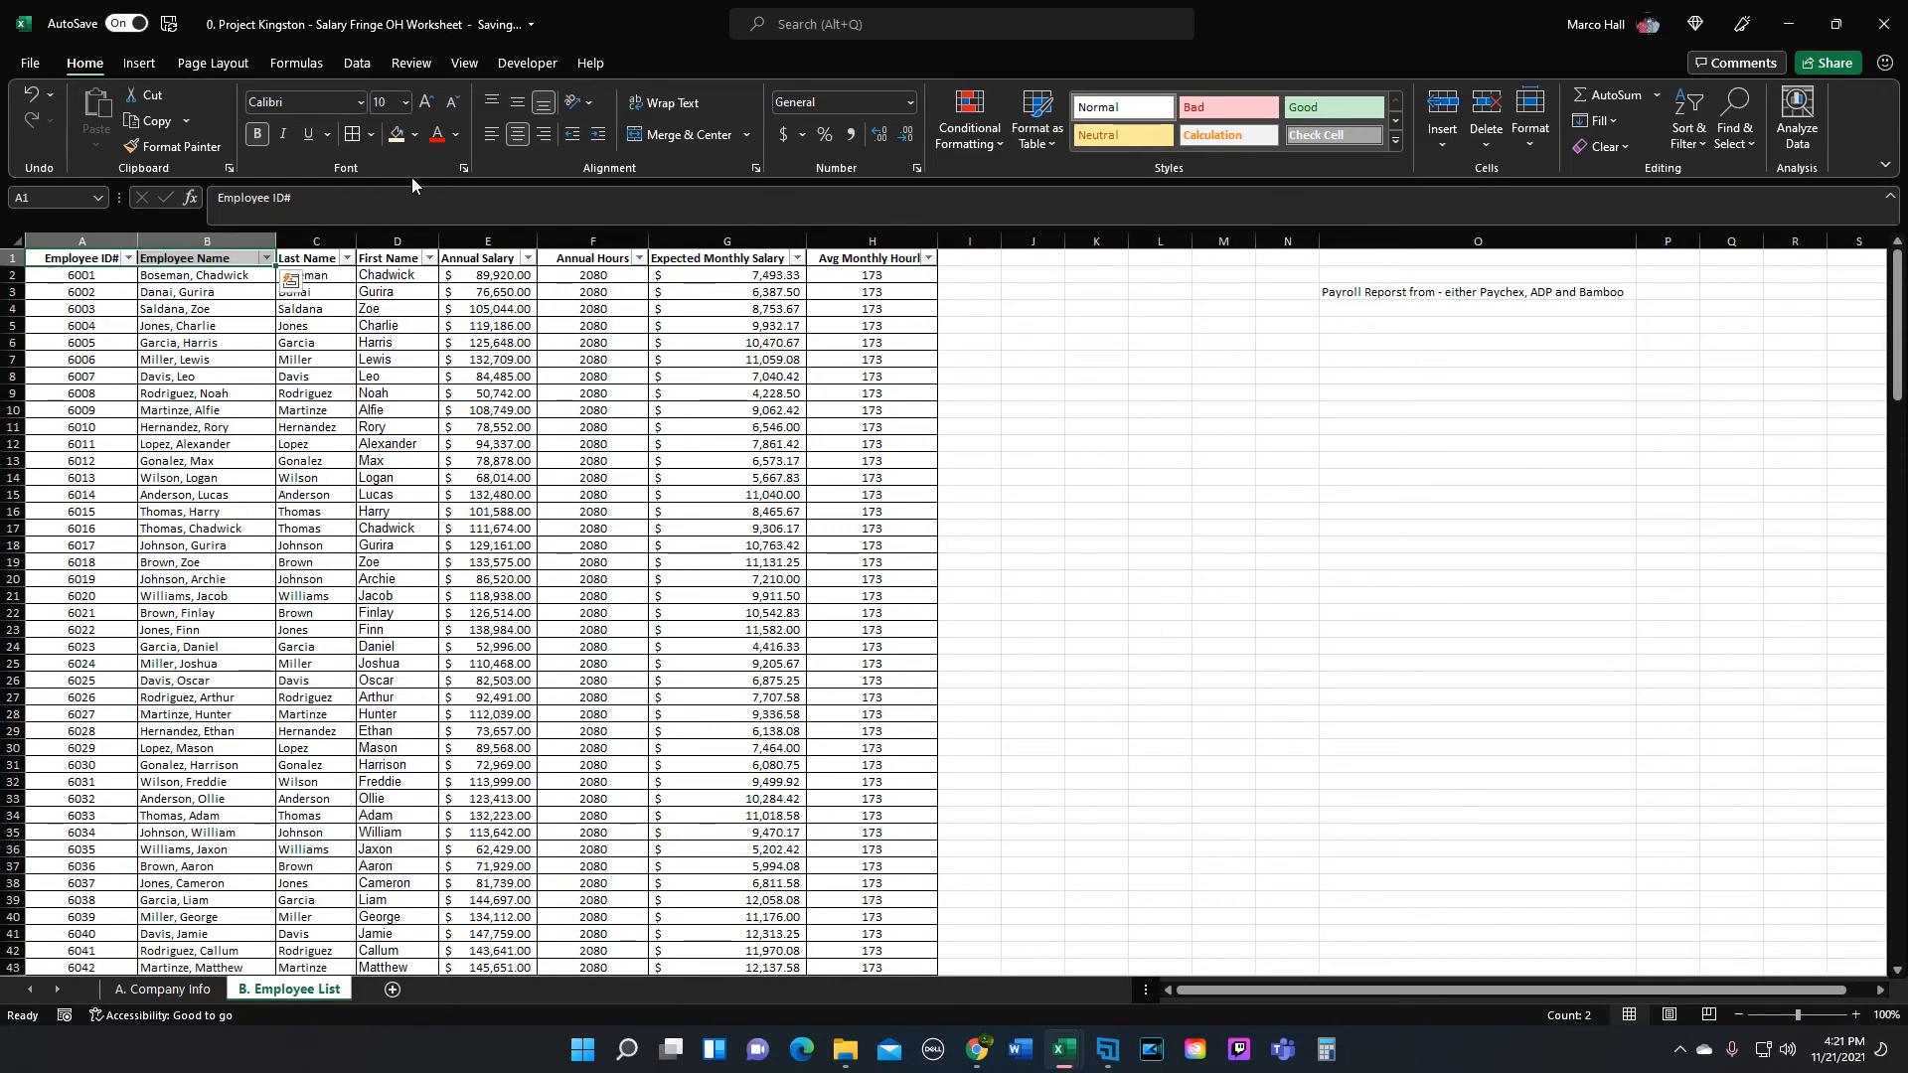
left_click(415, 137)
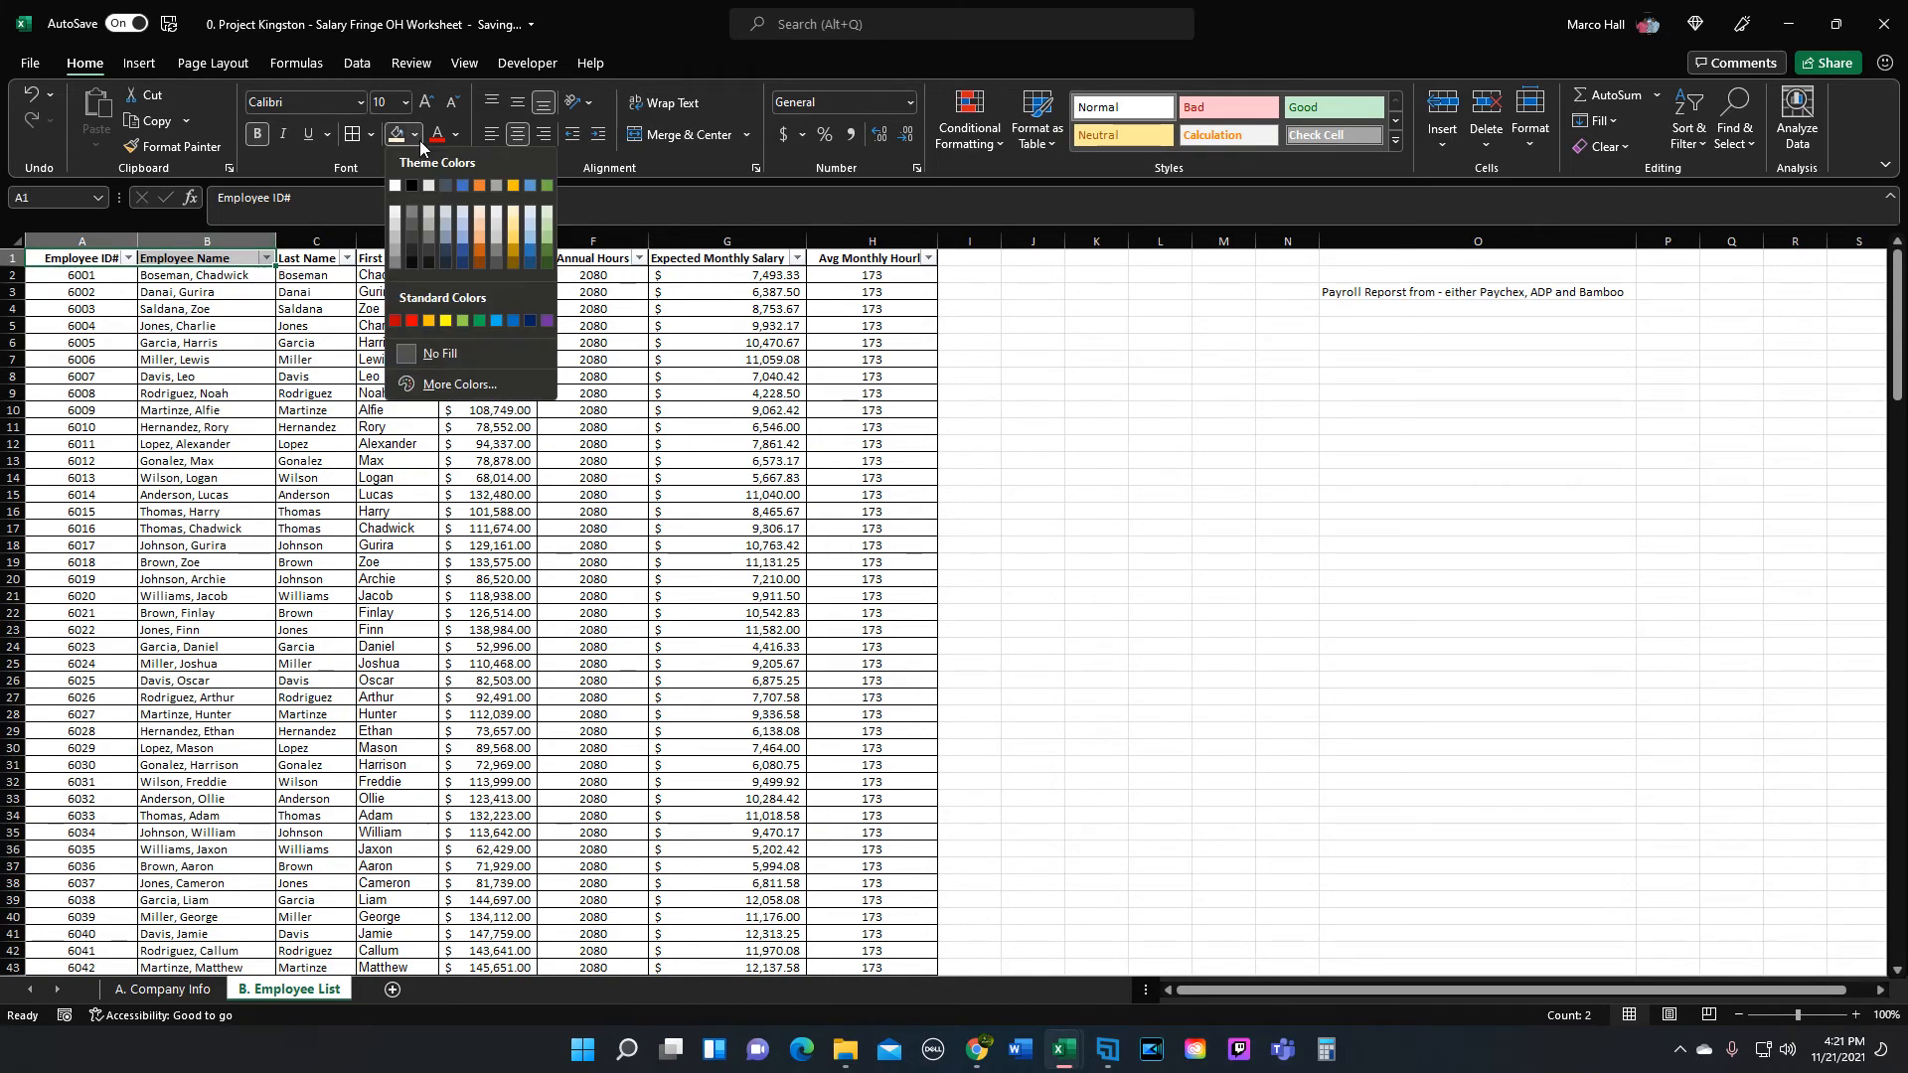
left_click(515, 240)
left_click(313, 342)
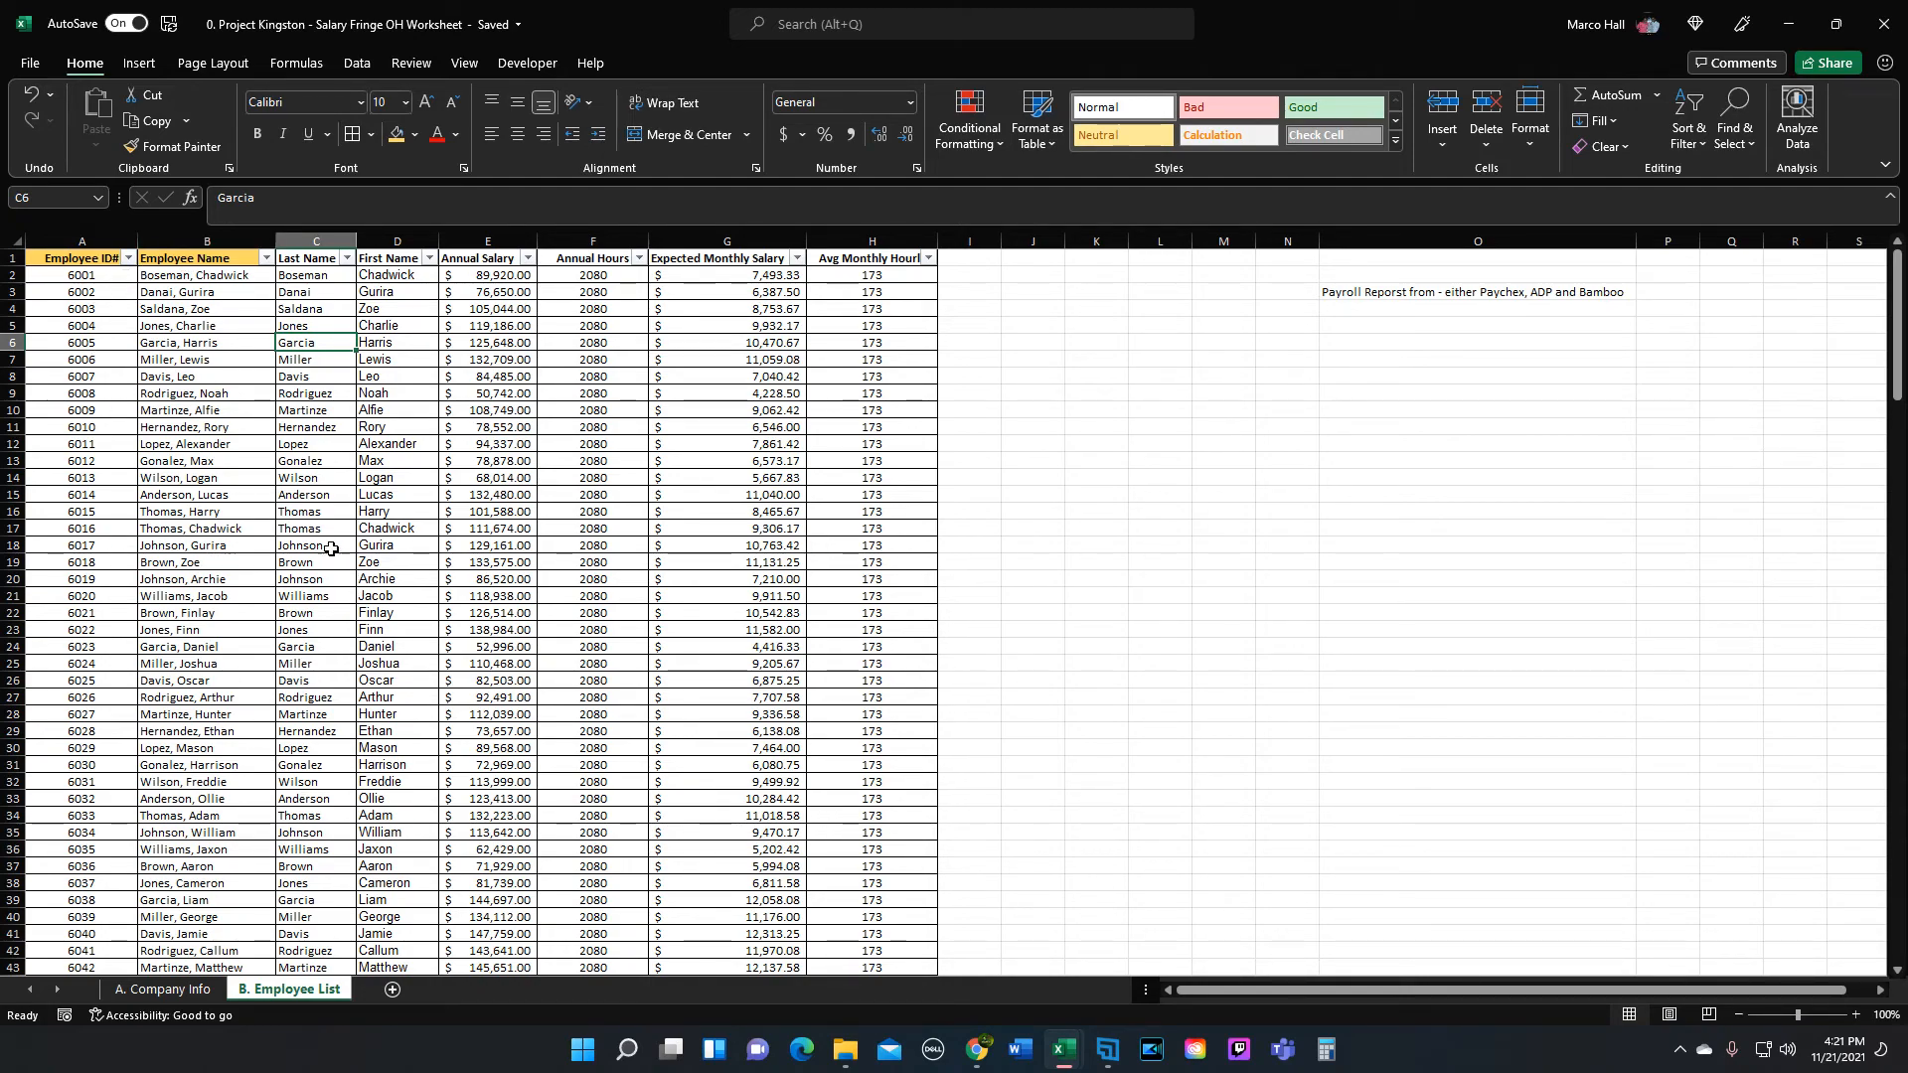
Step: On the Company Info sheet, move the 200 Employees row above the 50 Projects row
left_click(845, 427)
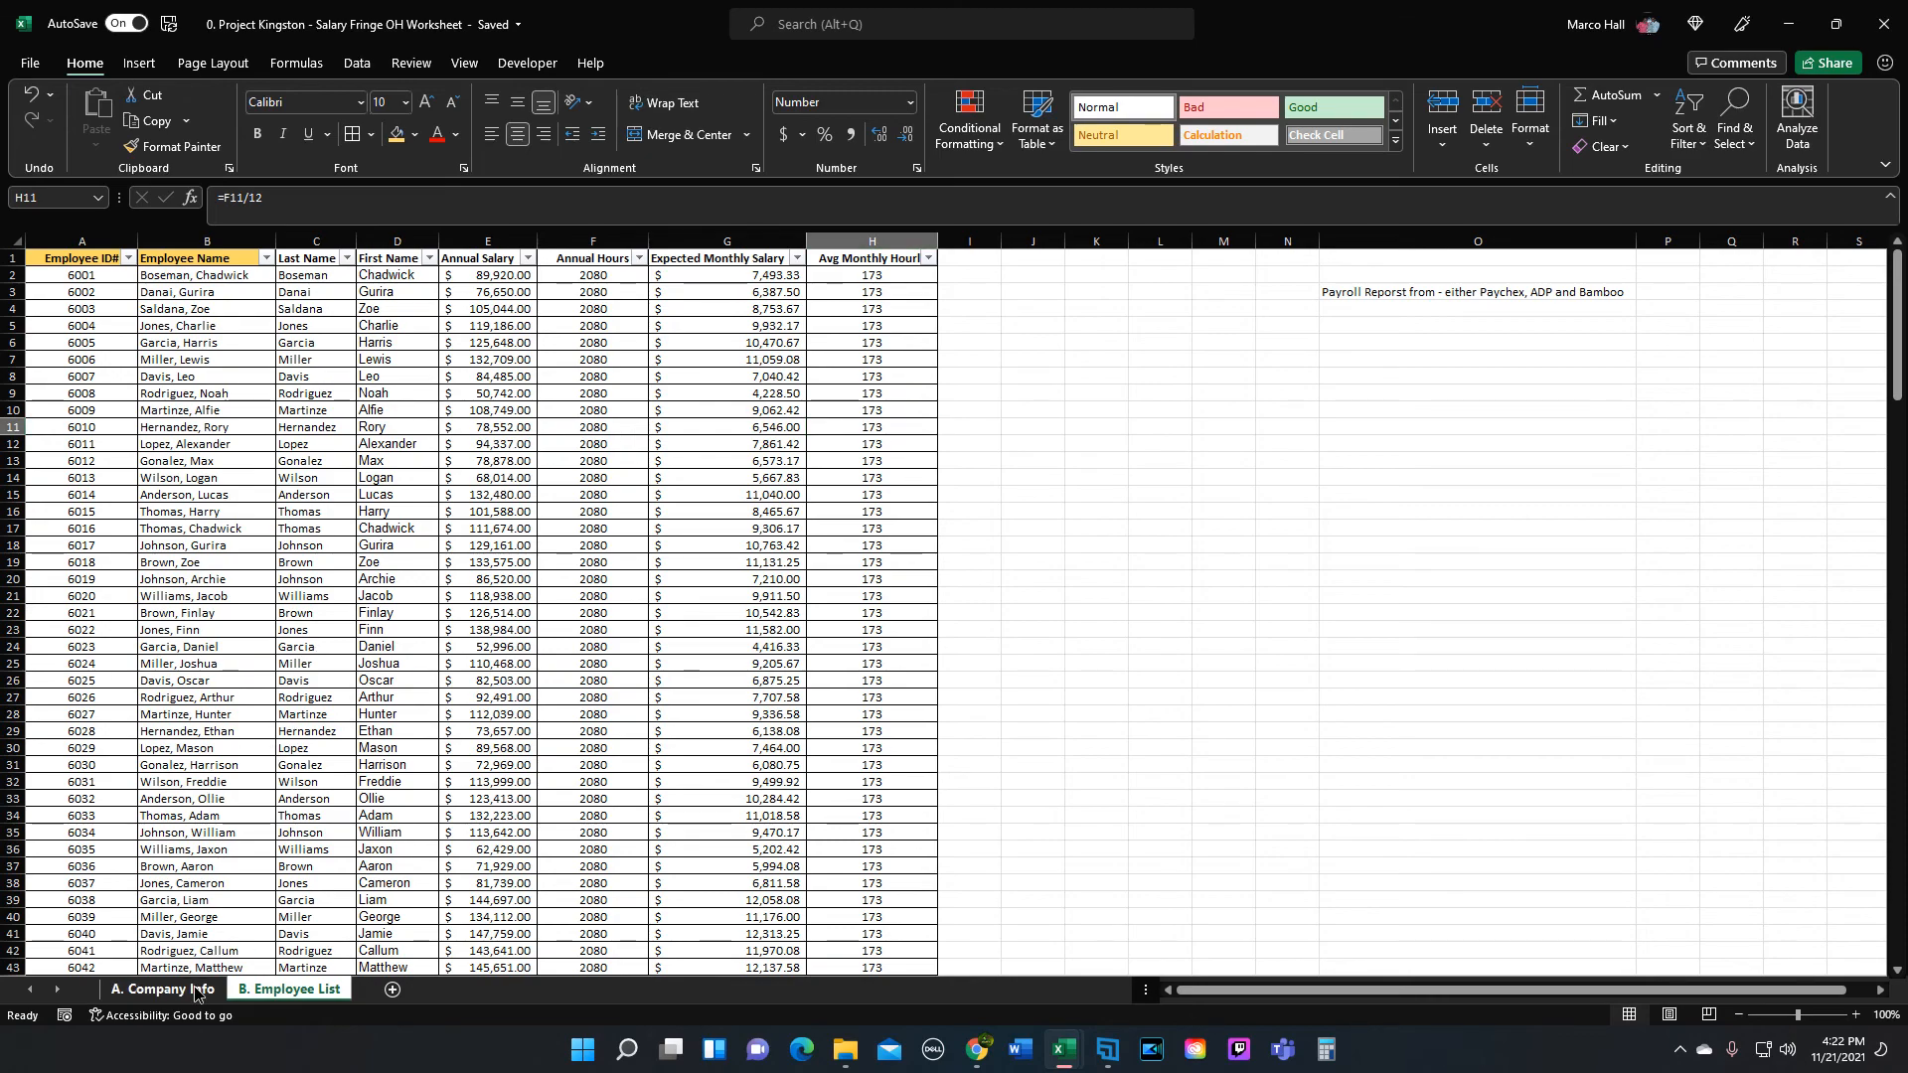
left_click(163, 989)
left_click(15, 325)
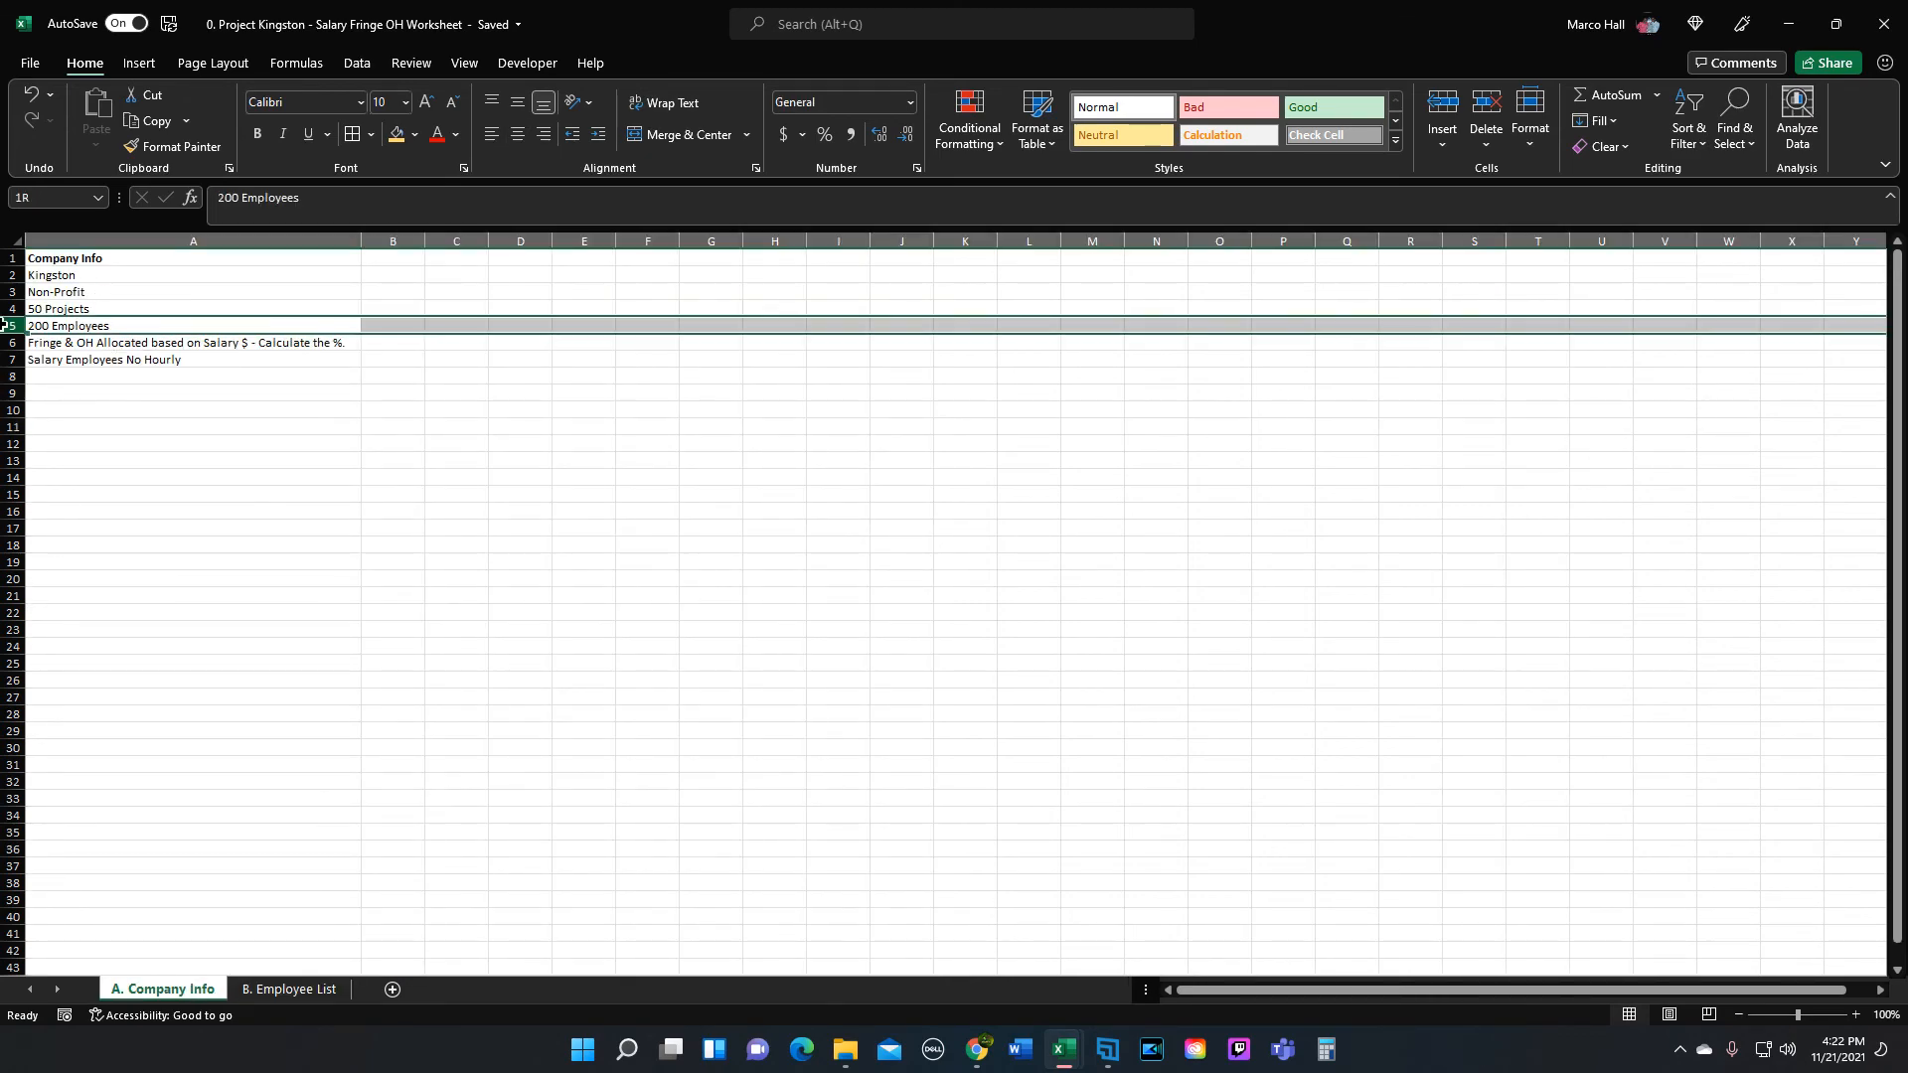
key("ctrl+x")
left_click(15, 308)
right_click(52, 310)
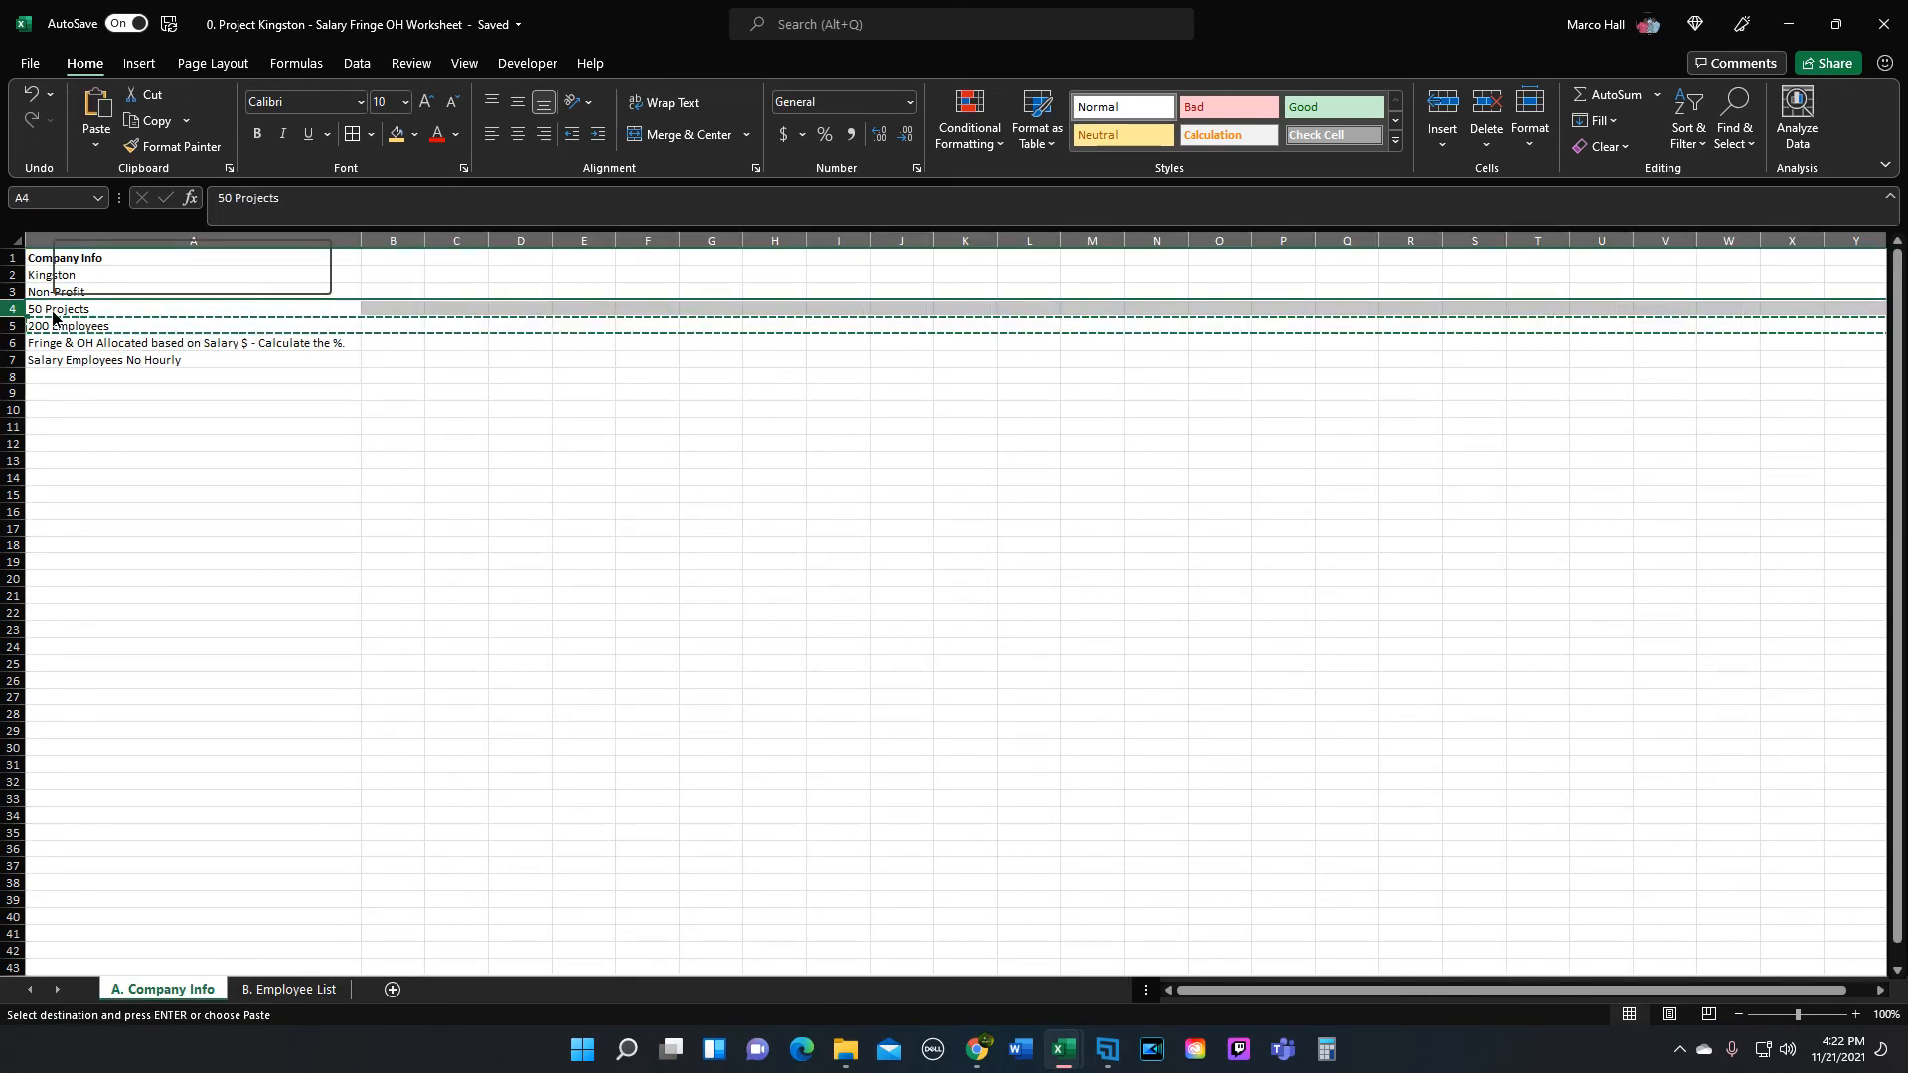
left_click(149, 478)
left_click(96, 326)
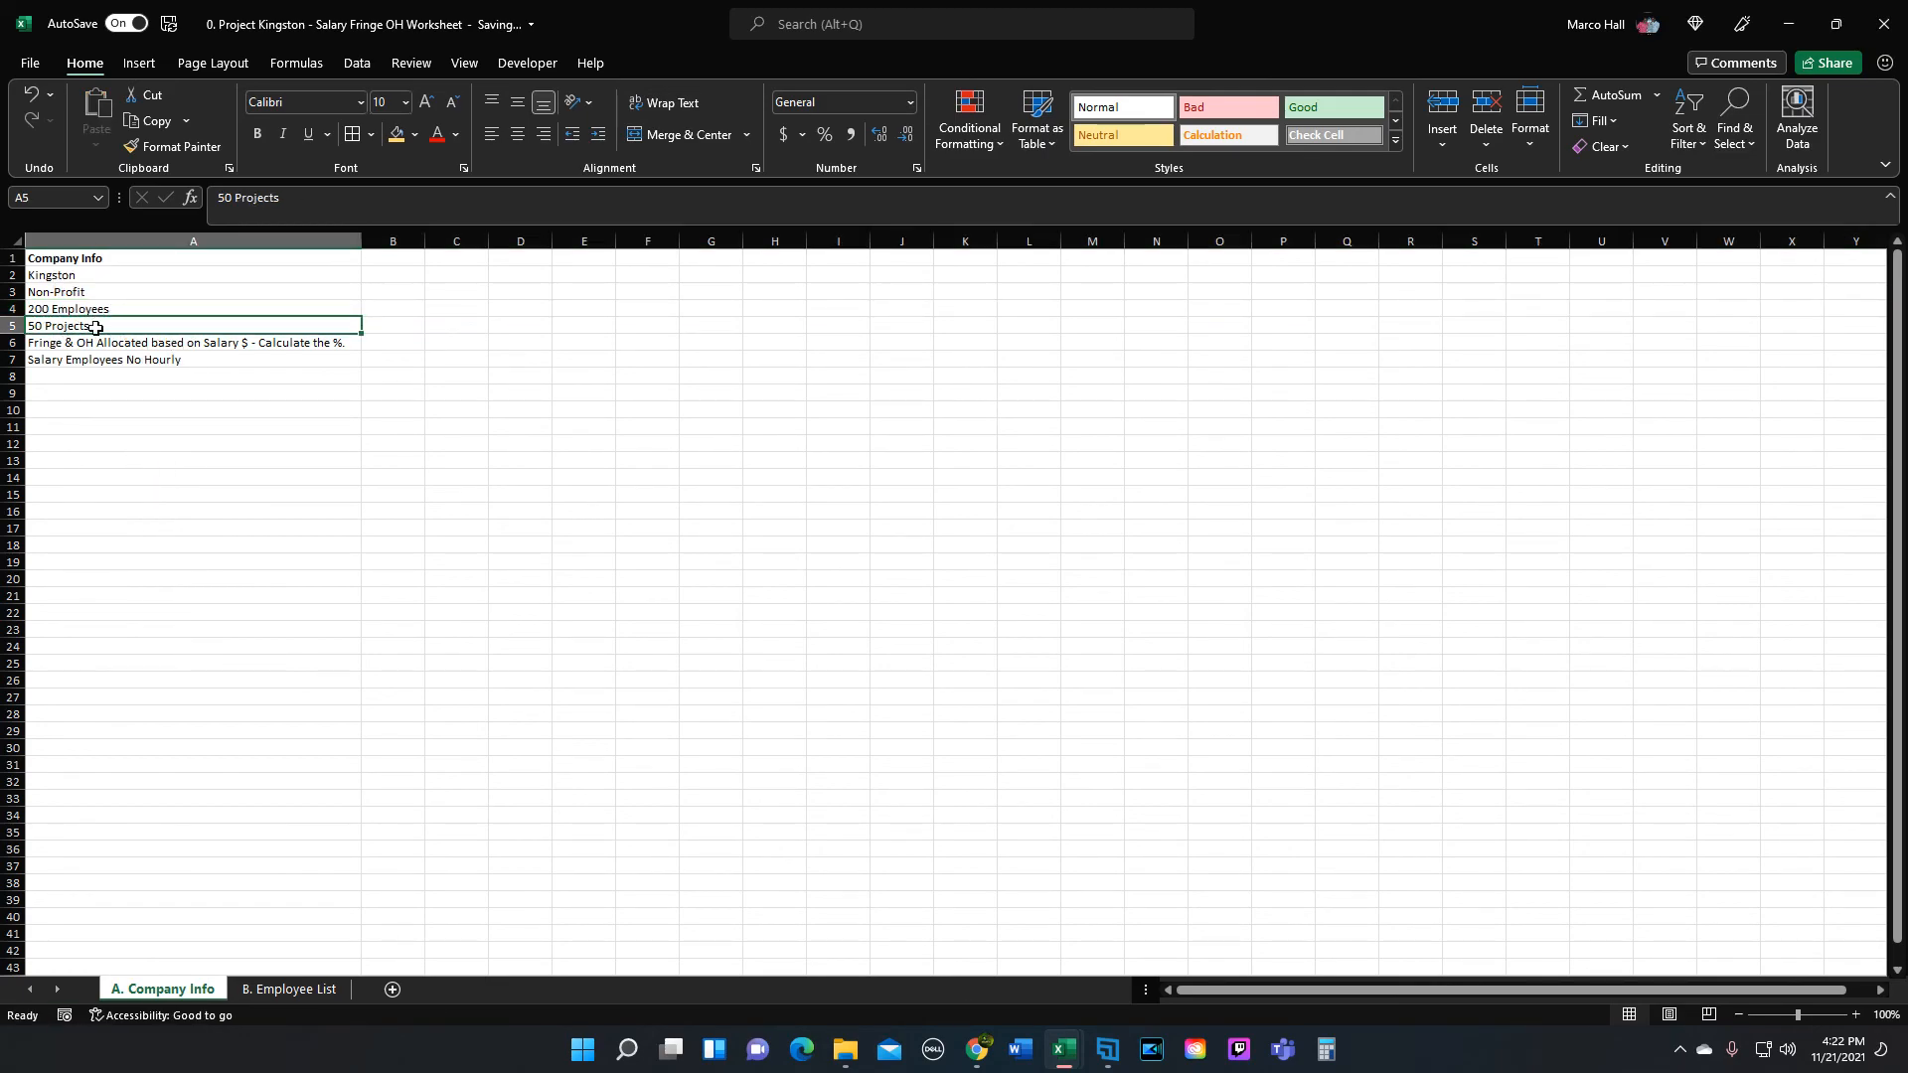
Step: Review the projects, fringe and overhead allocation and salaried employee notes, and return to the Employee List sheet
left_click_drag(5, 325, 8, 343)
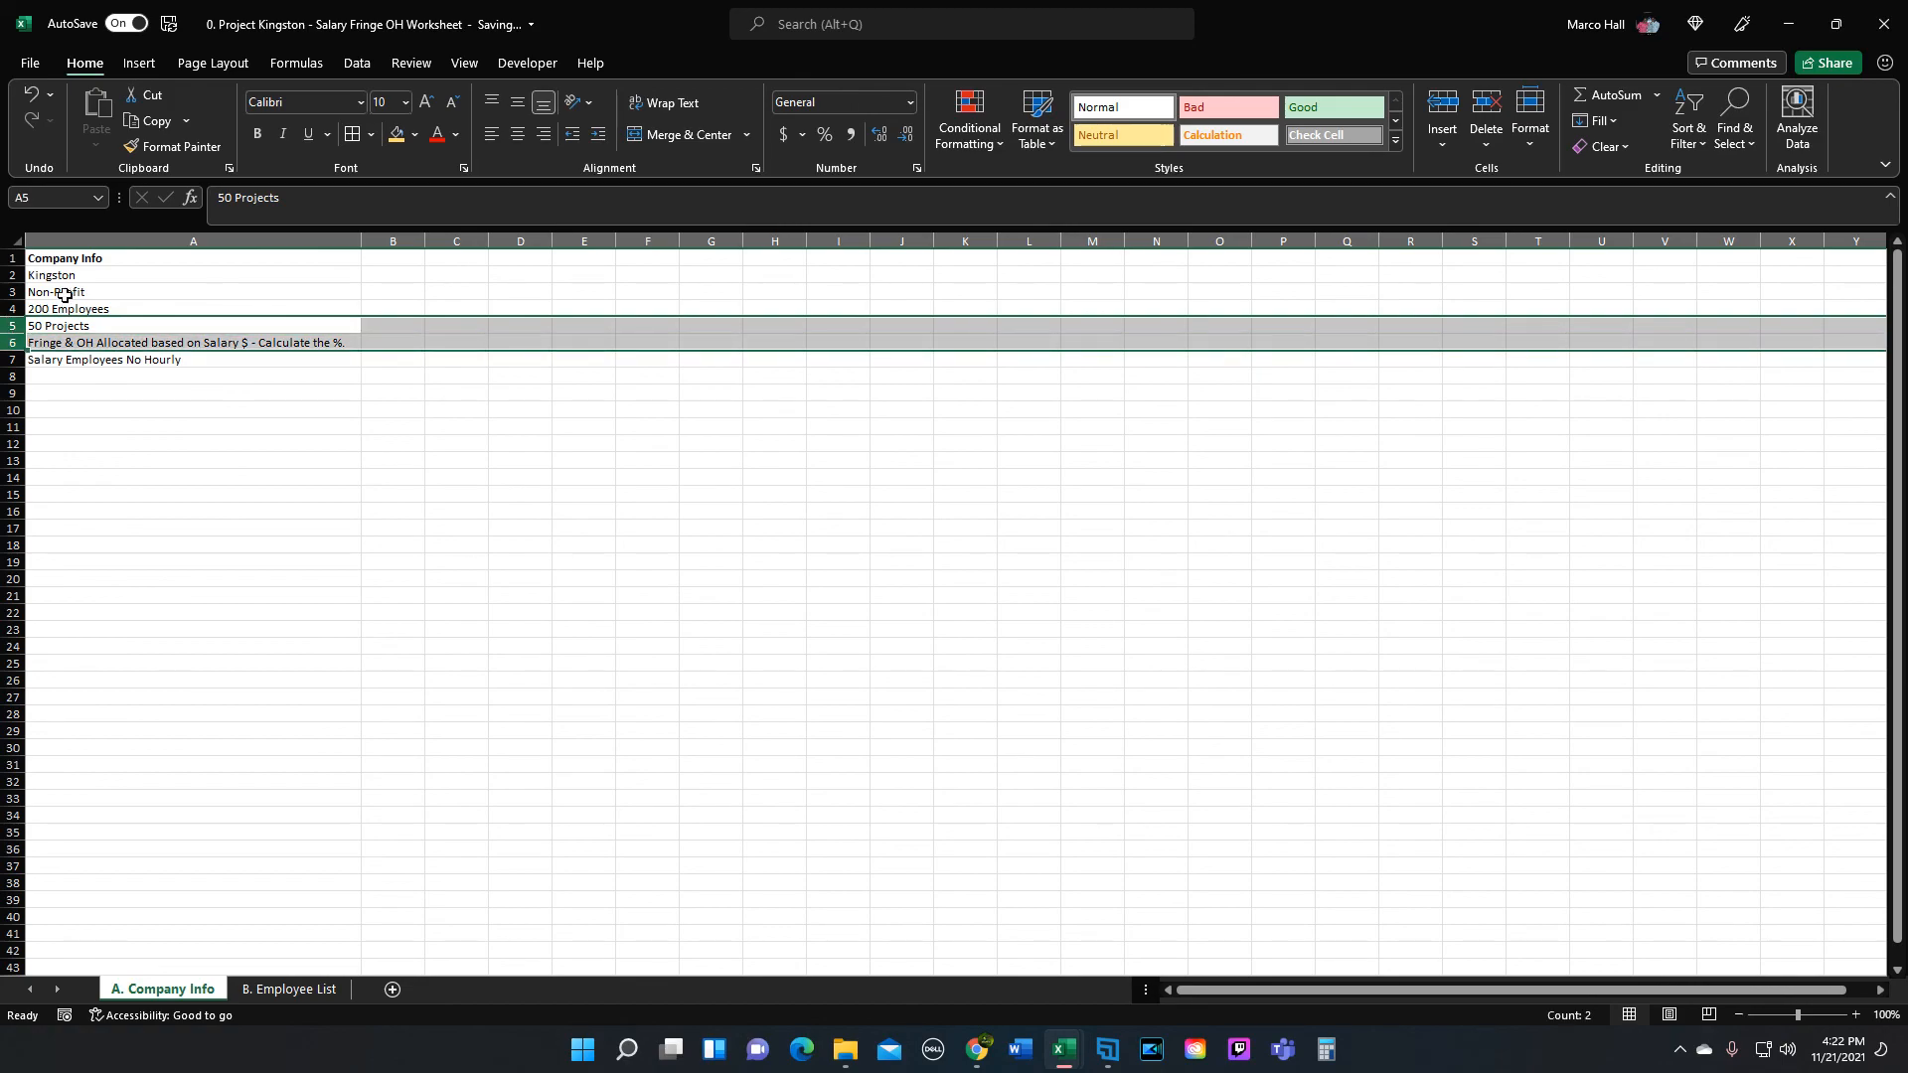
left_click(109, 360)
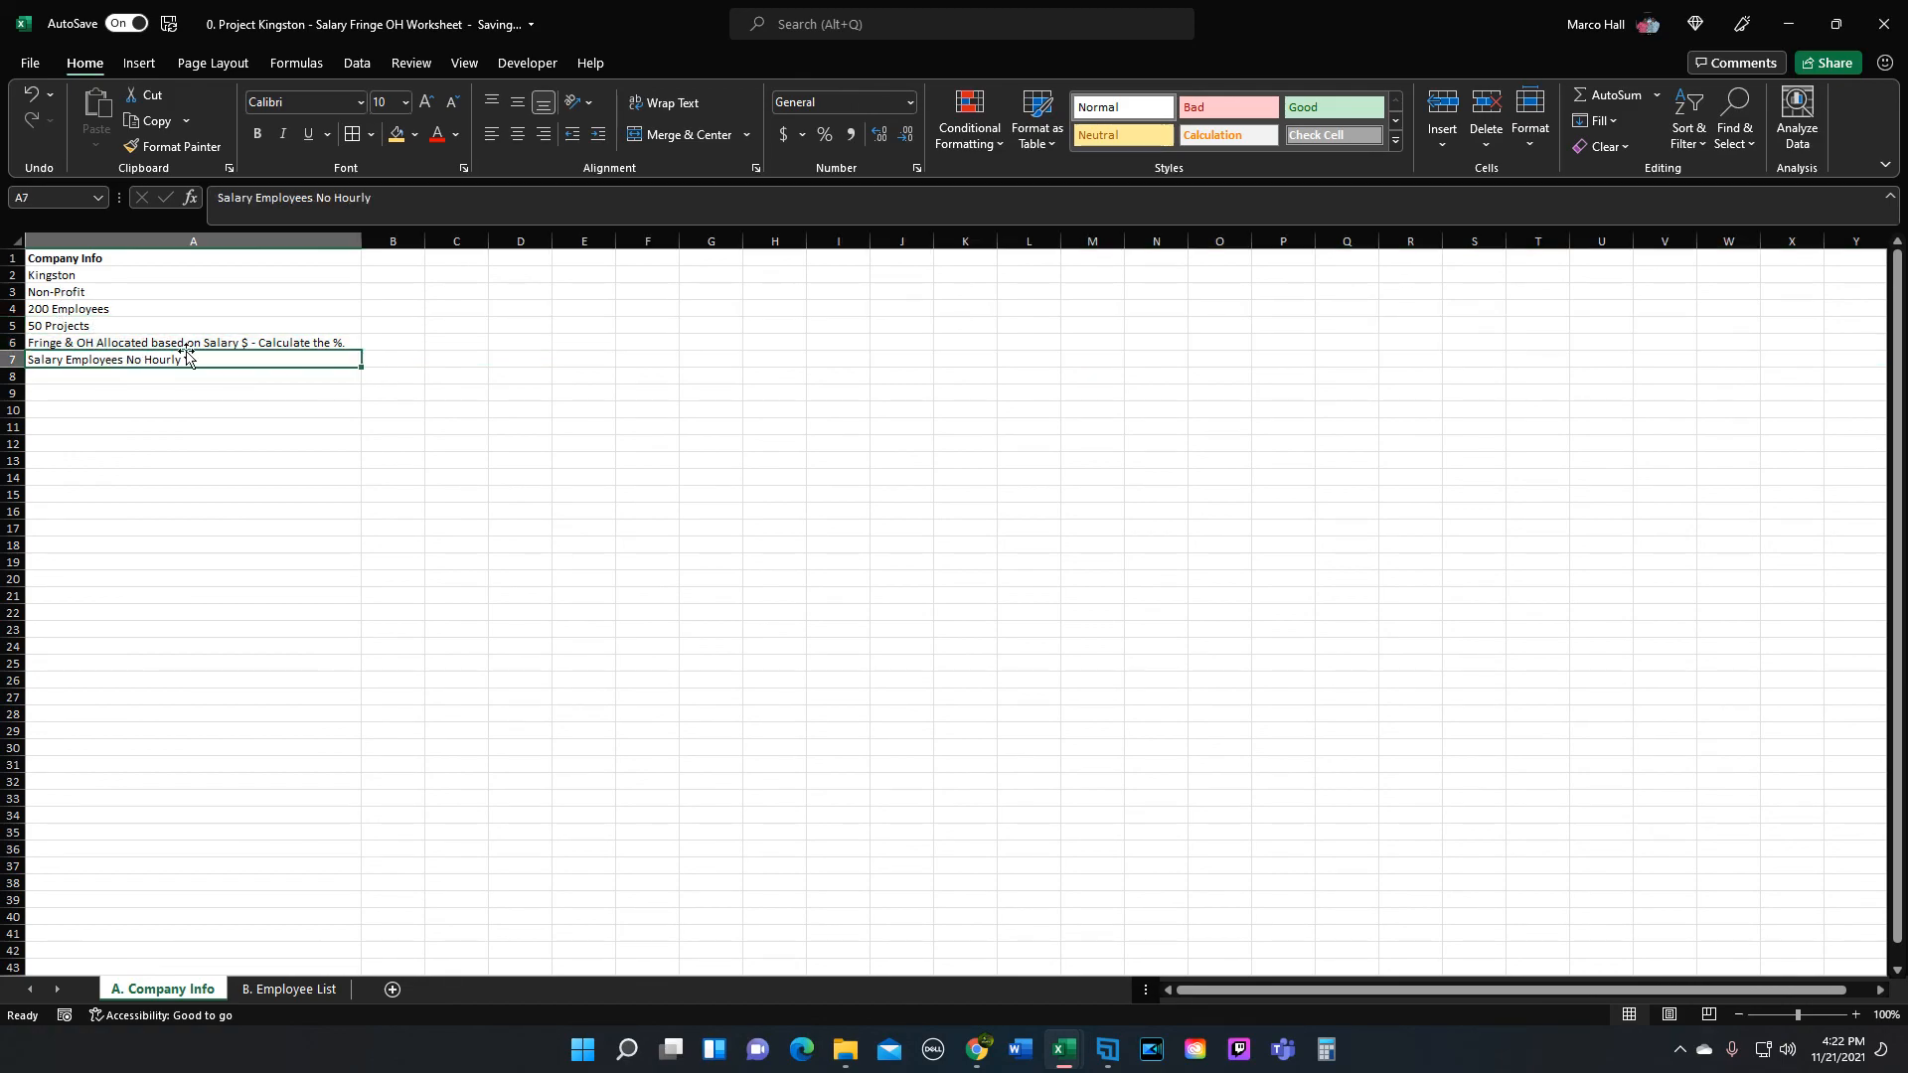
left_click(303, 990)
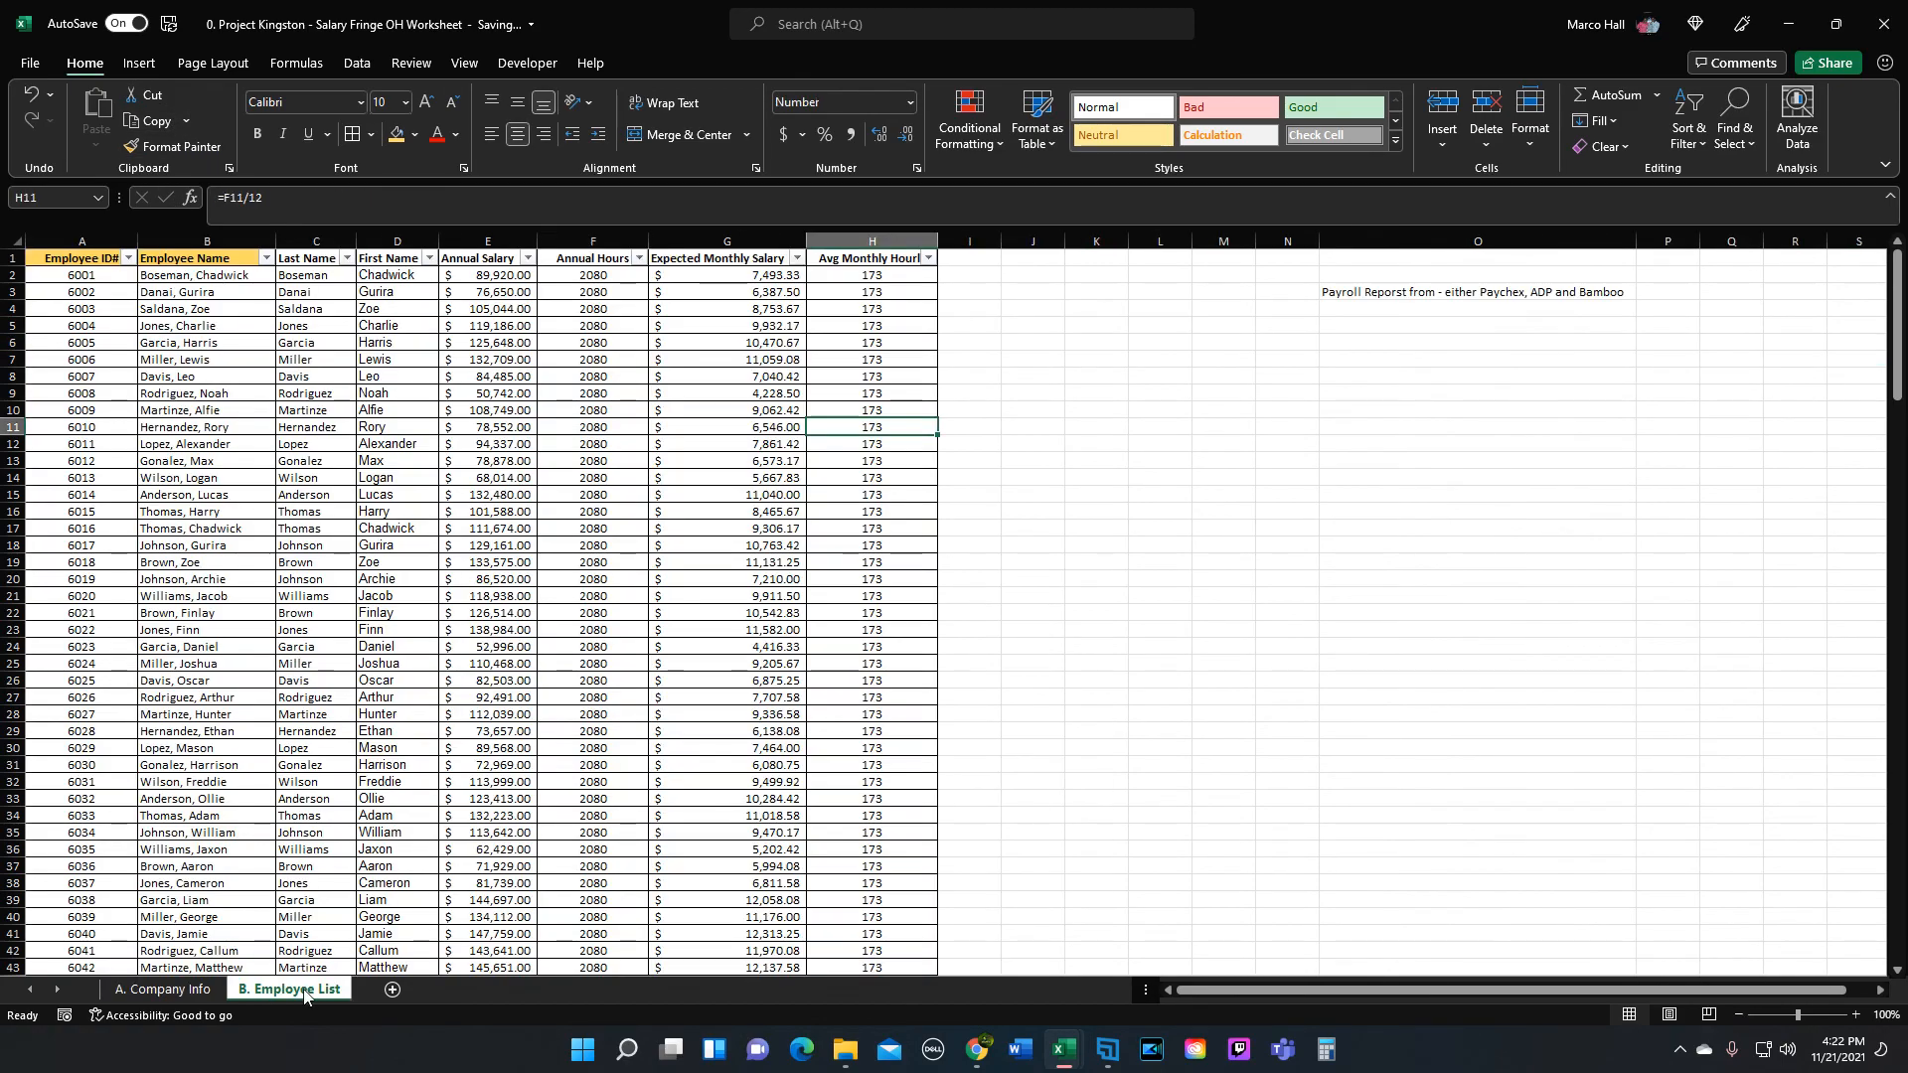